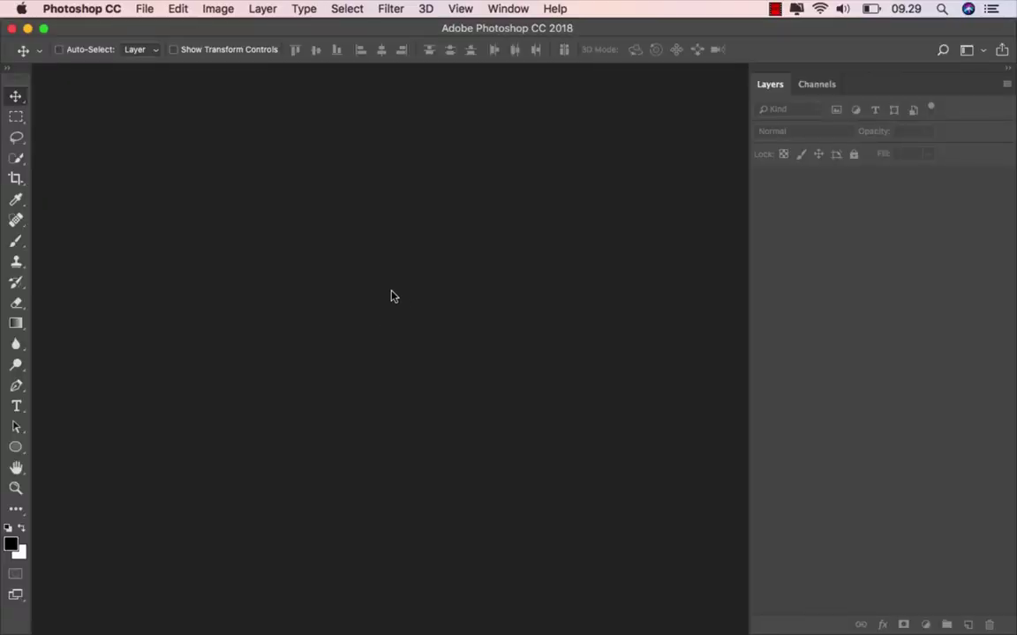
# Create a blank white 2700 × 3000 px, 200 ppi document from the Custom preset.
pyautogui.click(145, 9)
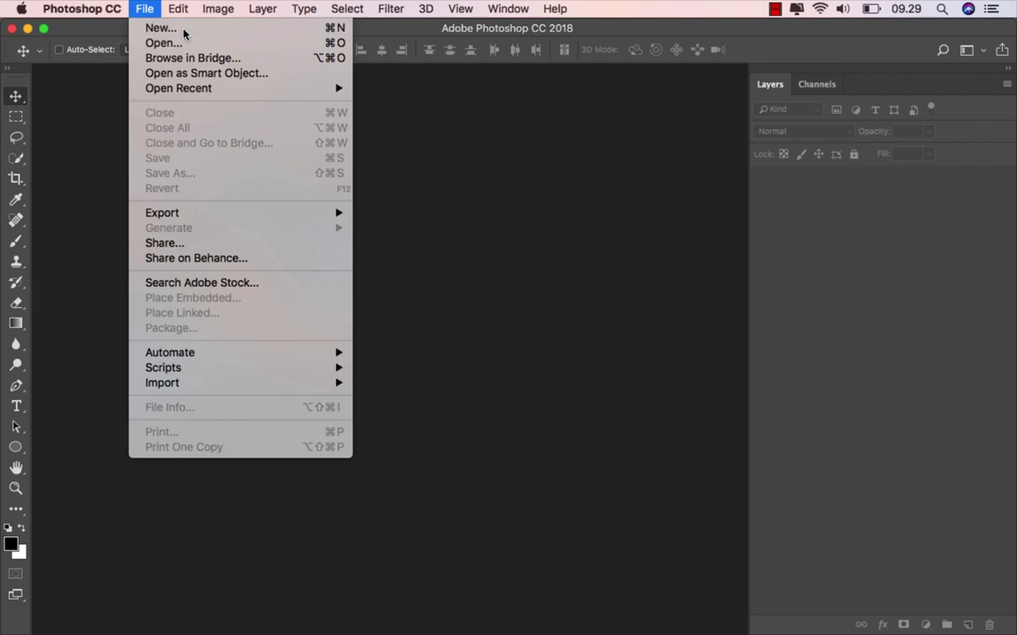
pyautogui.click(186, 29)
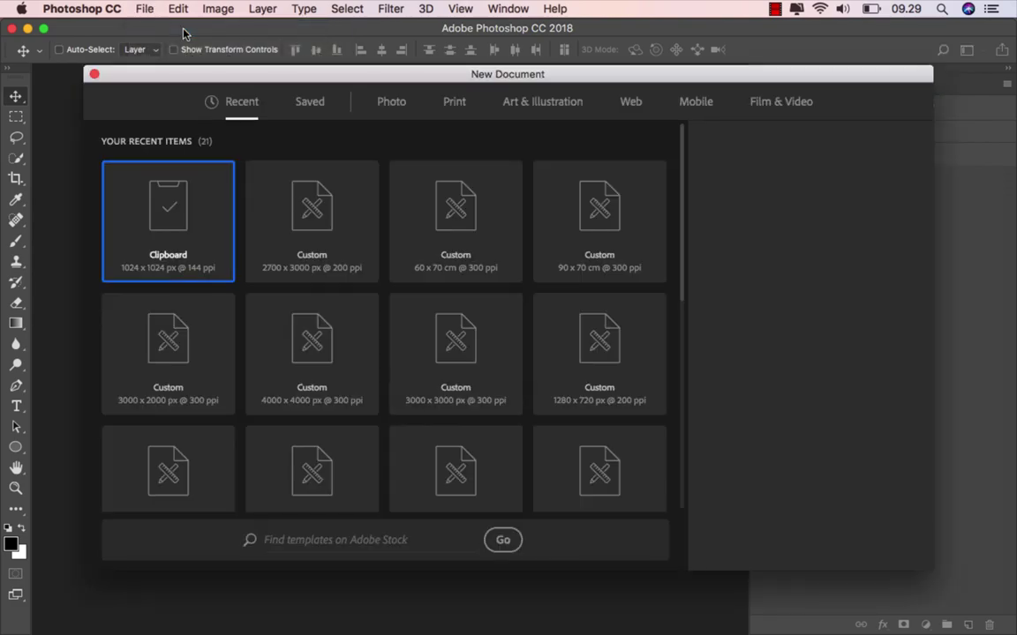
pyautogui.click(291, 212)
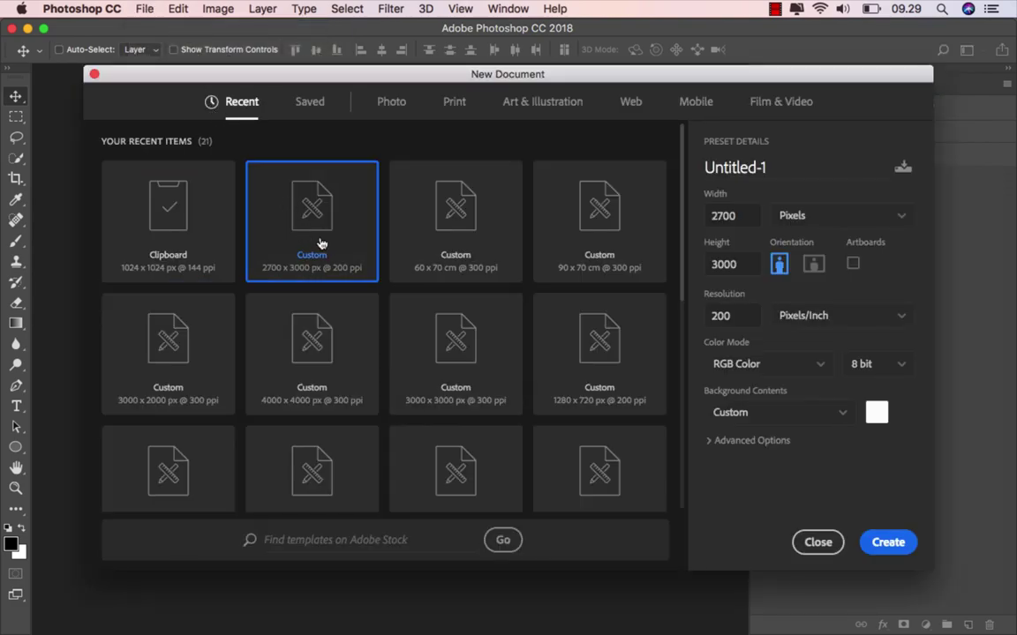
pyautogui.click(742, 215)
pyautogui.press('Tab')
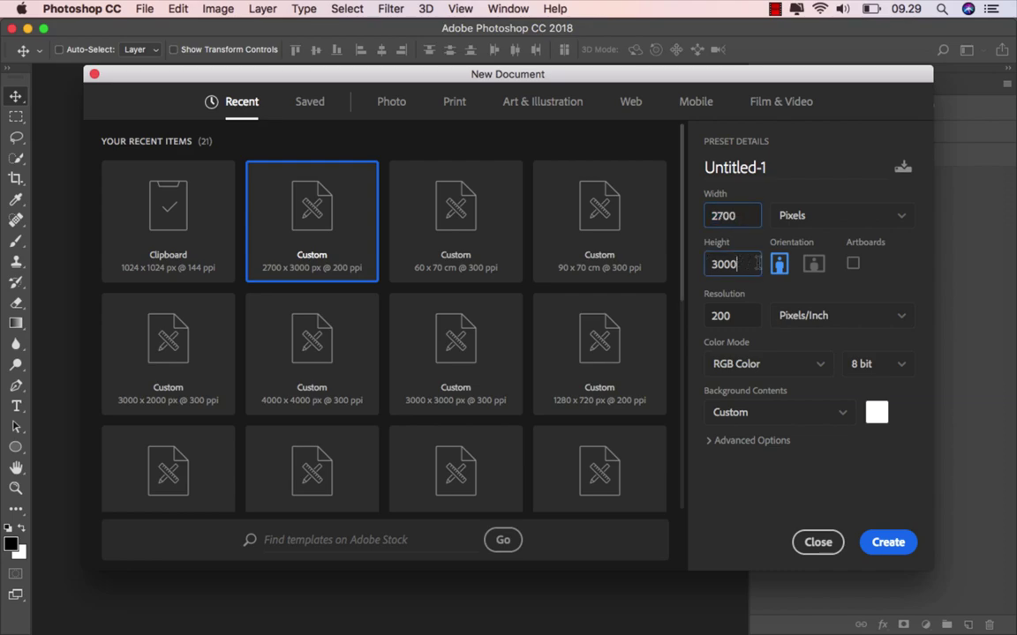
pyautogui.click(888, 543)
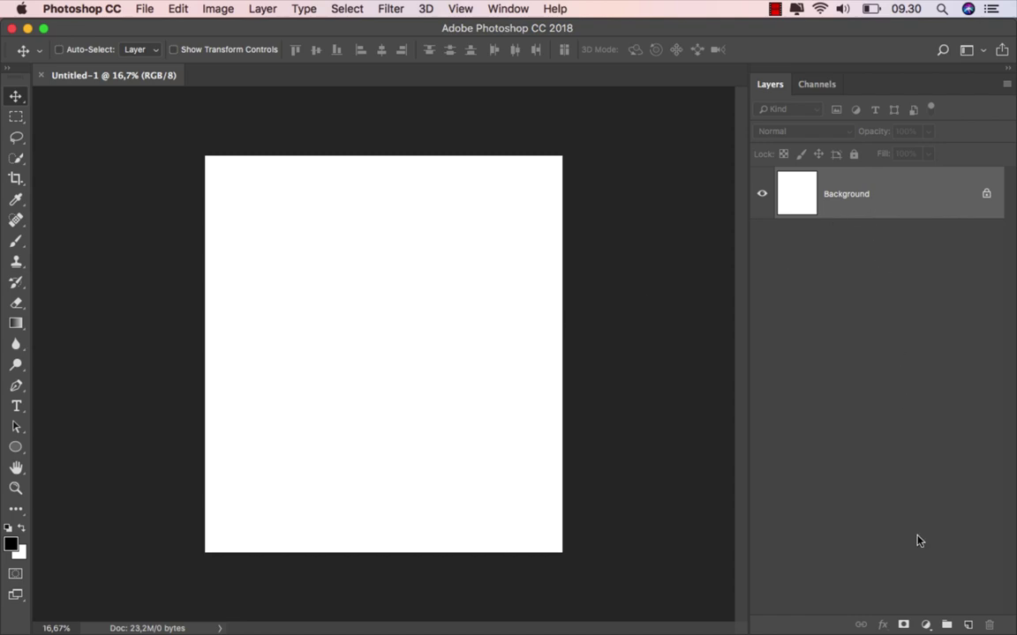
# Add a pale khaki #c5c19a Solid Color fill layer above the Background, then hide it.
pyautogui.click(925, 620)
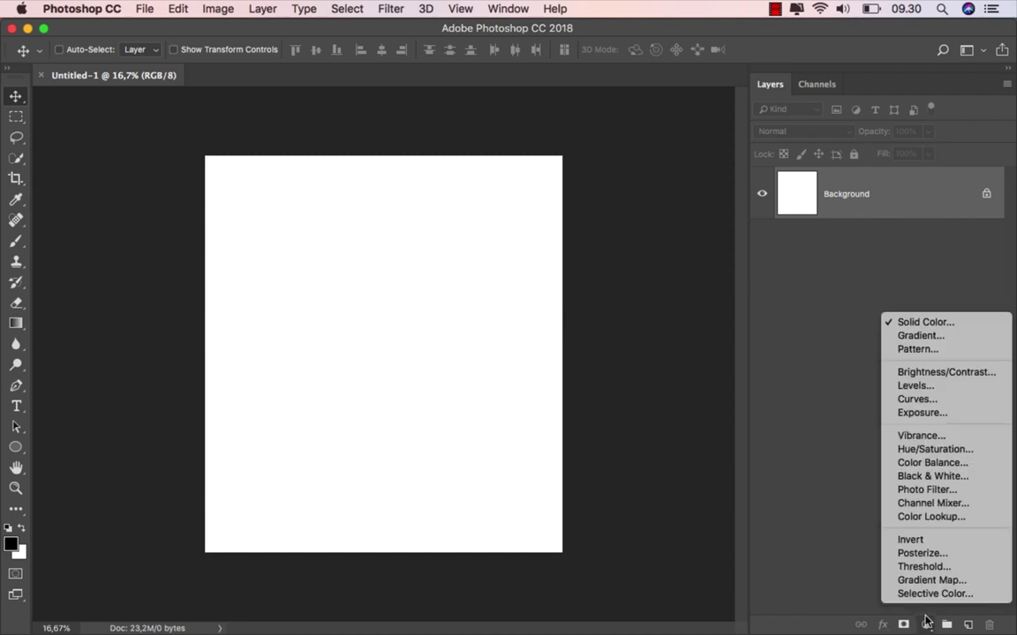
pyautogui.click(950, 323)
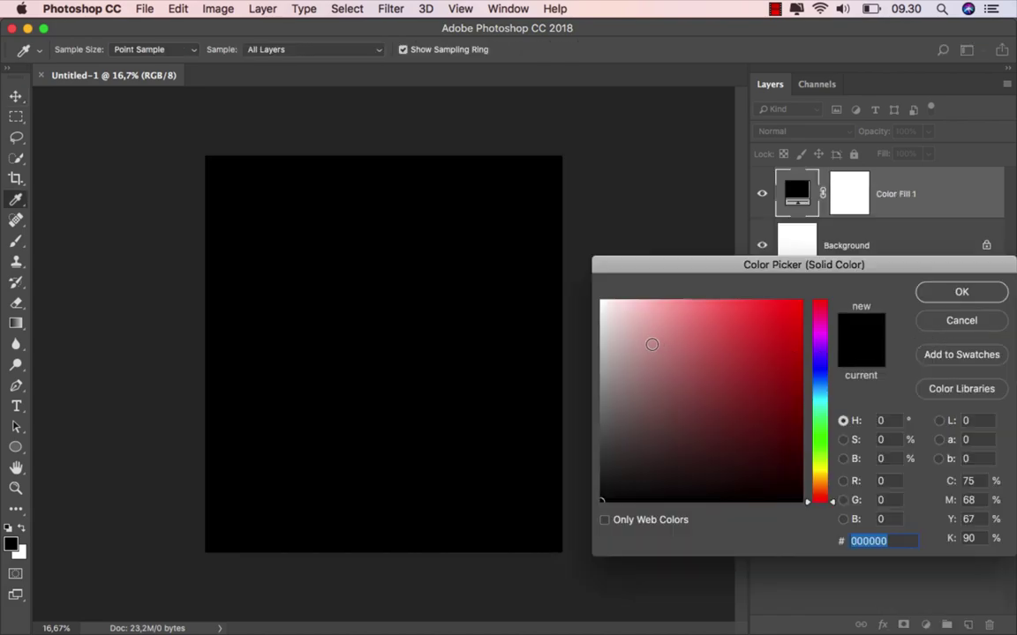
pyautogui.moveTo(642, 345); pyautogui.dragTo(641, 361)
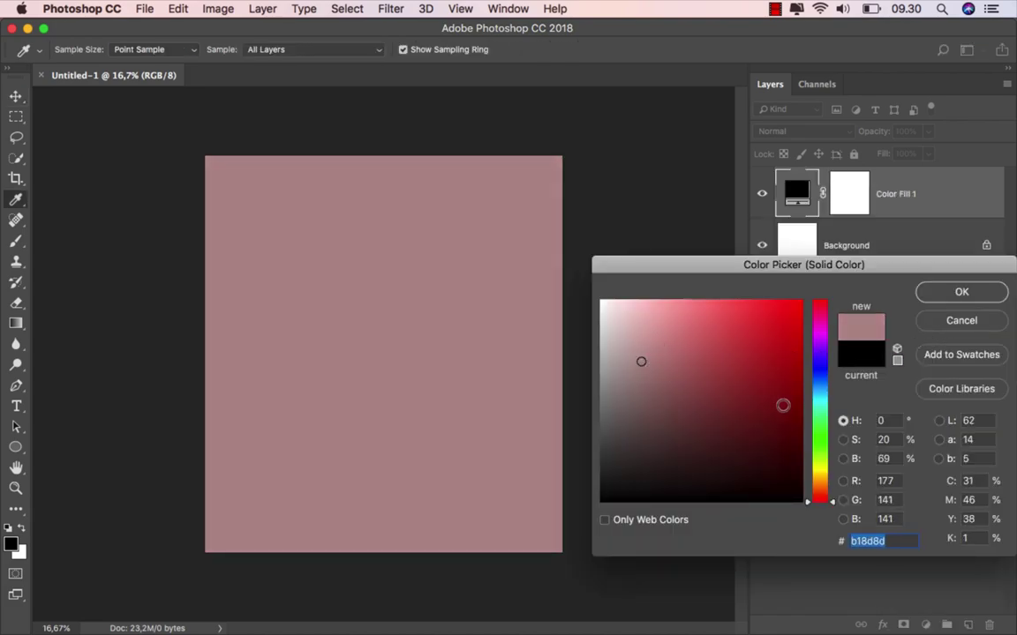
pyautogui.moveTo(821, 486); pyautogui.dragTo(822, 475)
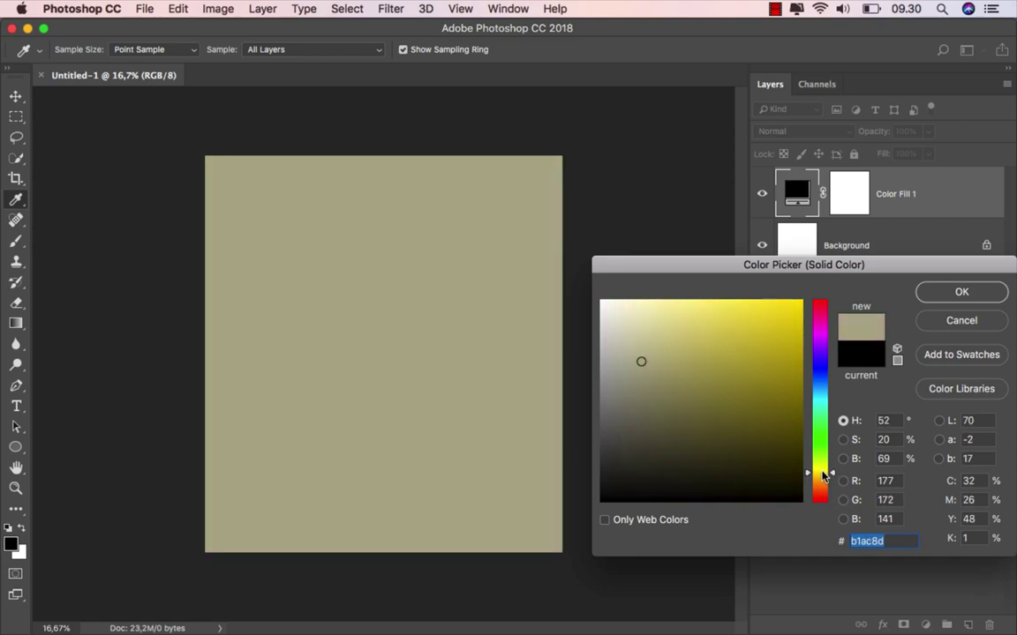
pyautogui.moveTo(823, 474); pyautogui.dragTo(822, 473)
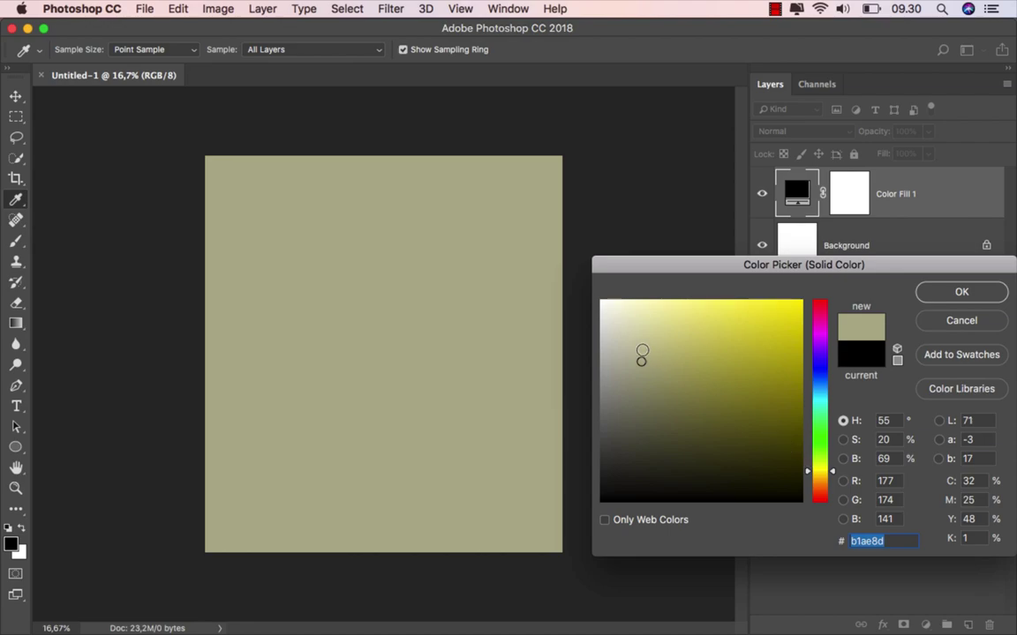
pyautogui.moveTo(643, 351); pyautogui.dragTo(644, 345)
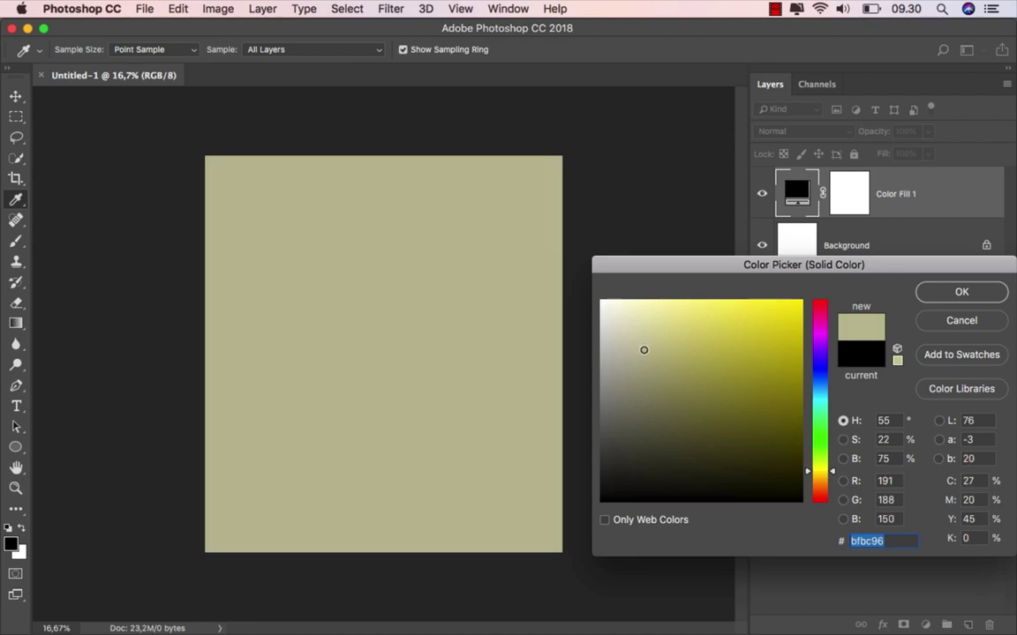
pyautogui.click(931, 296)
pyautogui.click(761, 196)
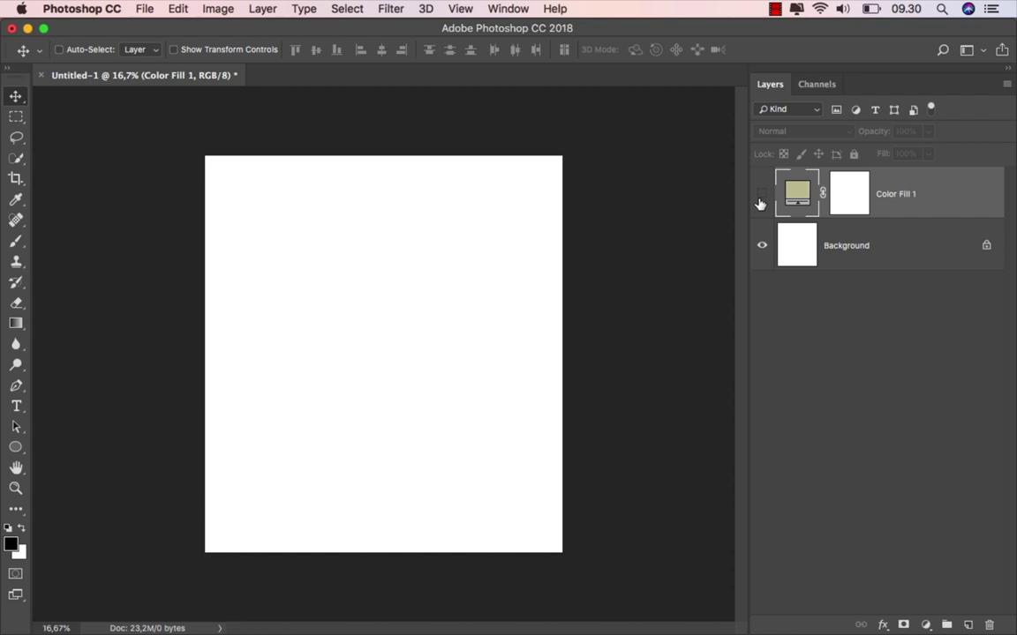
# Show the fill again and add a new Soft Light layer named 'gradient'.
pyautogui.click(760, 196)
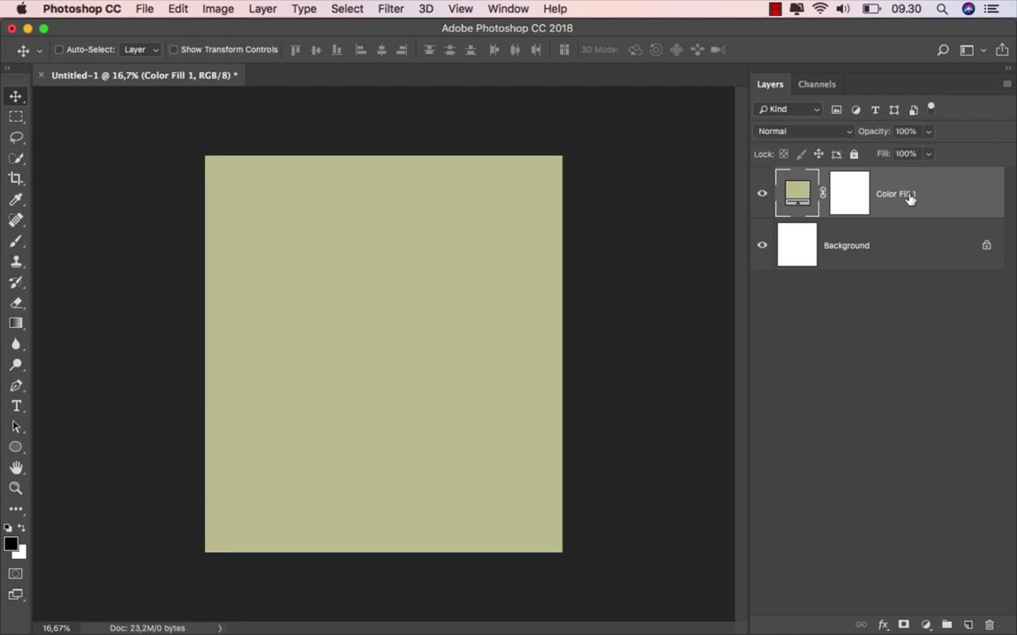
pyautogui.click(966, 624)
pyautogui.write('gradie')
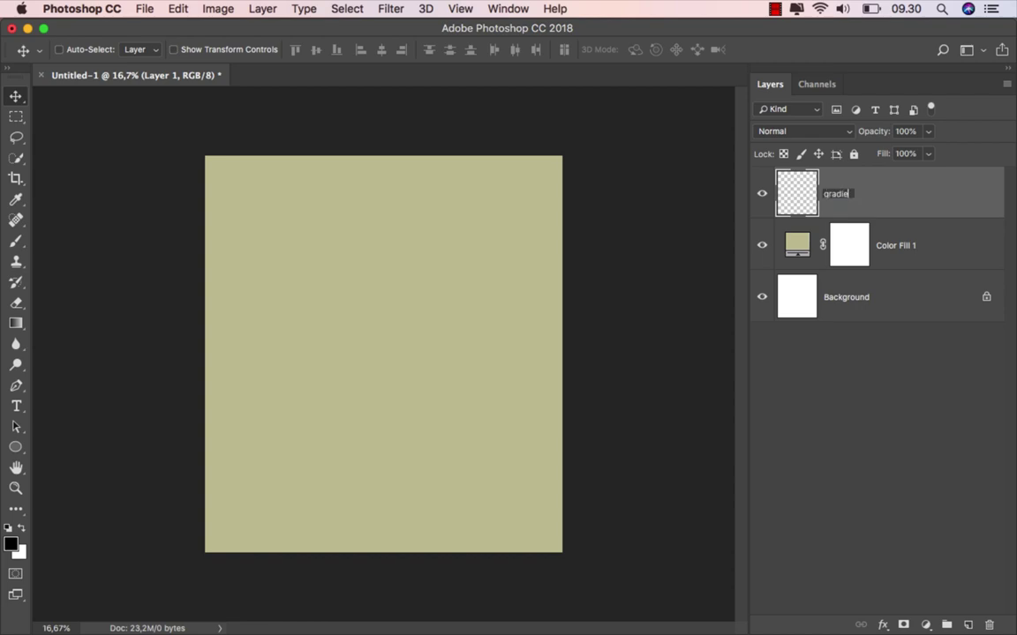
pyautogui.write('nt')
pyautogui.press('Return')
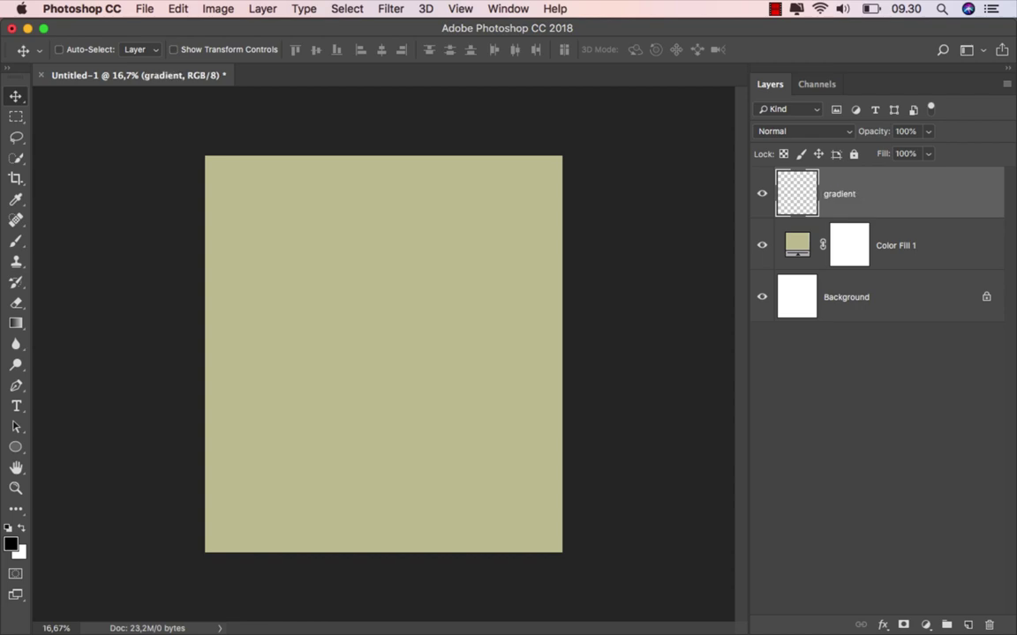
pyautogui.click(811, 132)
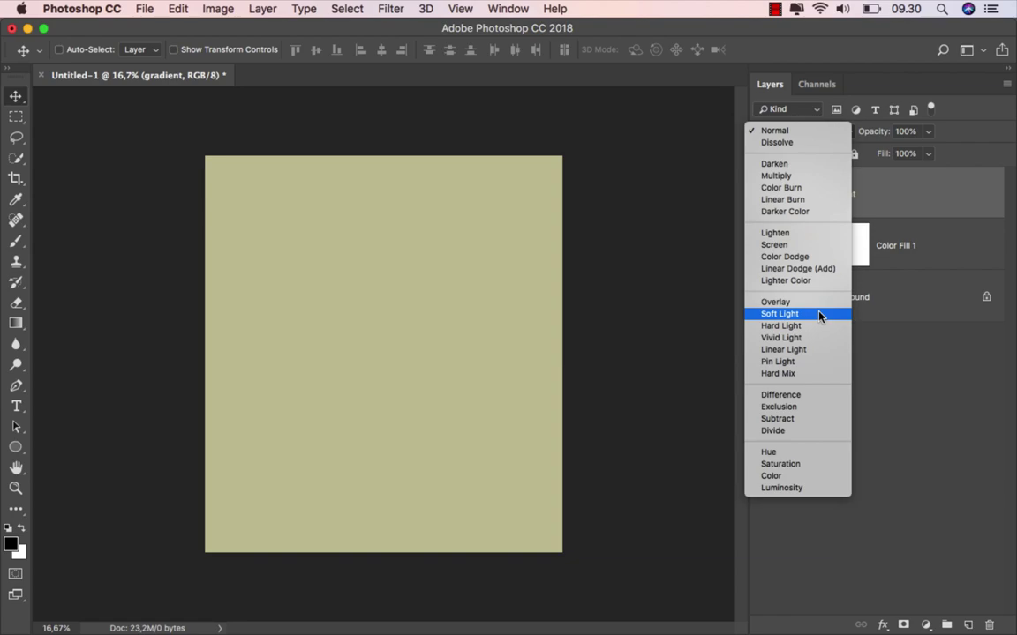
pyautogui.click(759, 311)
# Draw a diagonal linear gradient that darkens the canvas from the top-right corner.
pyautogui.moveTo(16, 322); pyautogui.dragTo(60, 321)
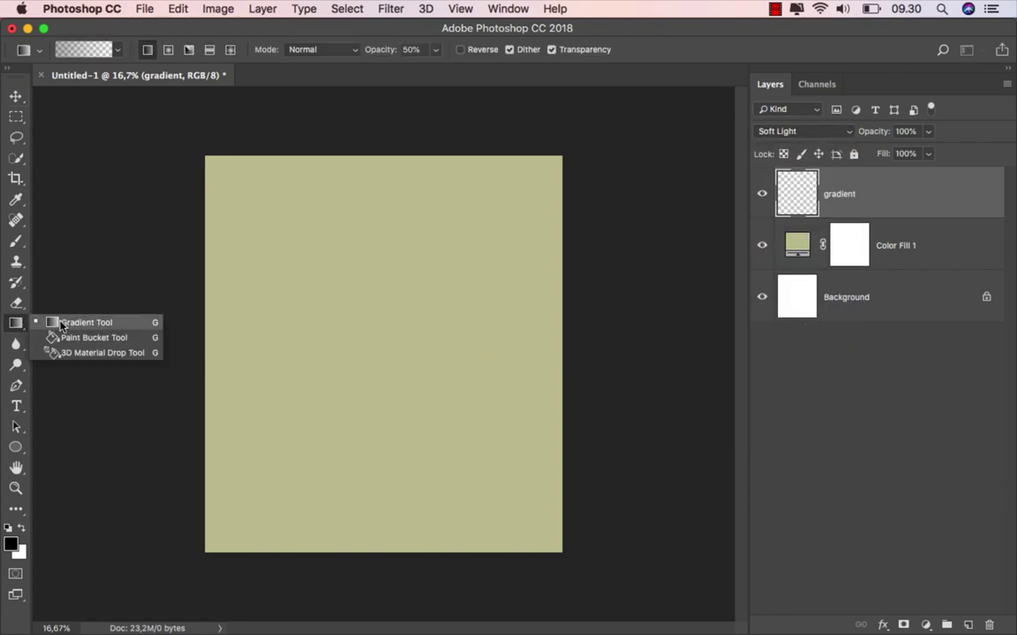
pyautogui.click(144, 51)
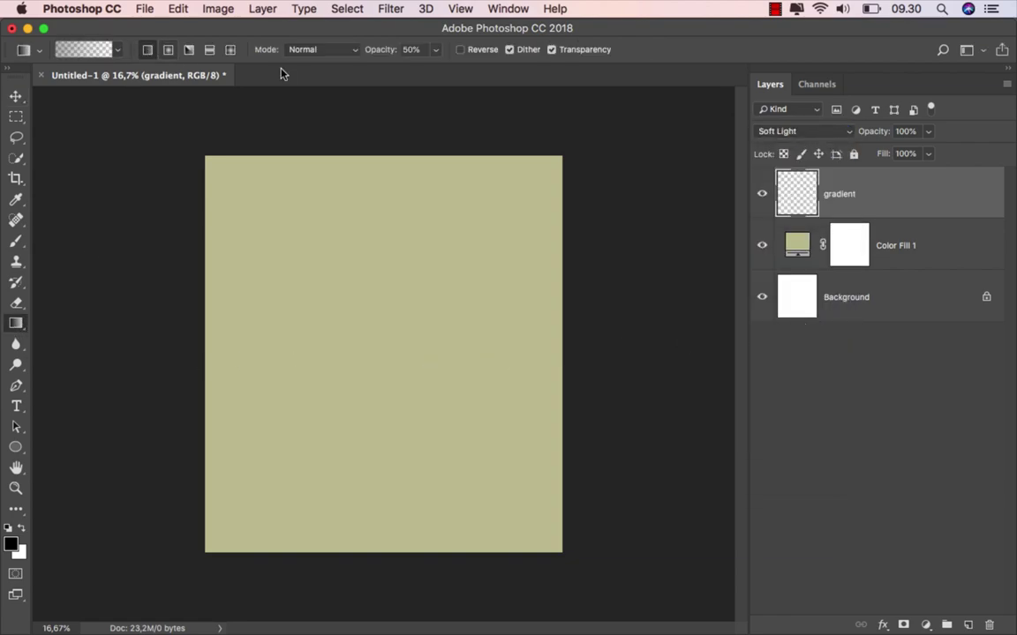
pyautogui.click(433, 51)
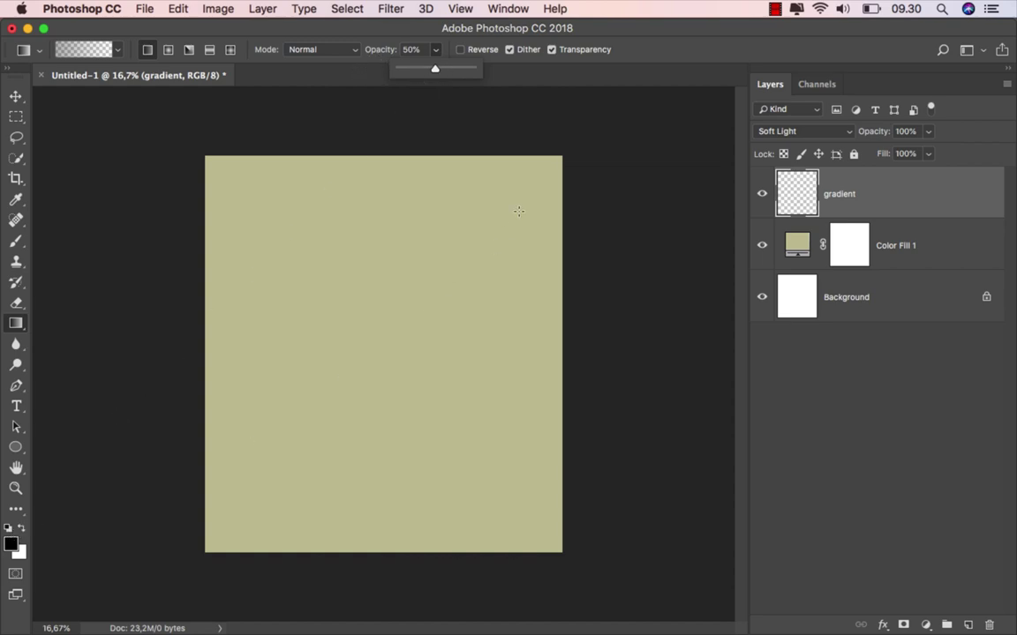
pyautogui.moveTo(566, 148); pyautogui.dragTo(324, 465)
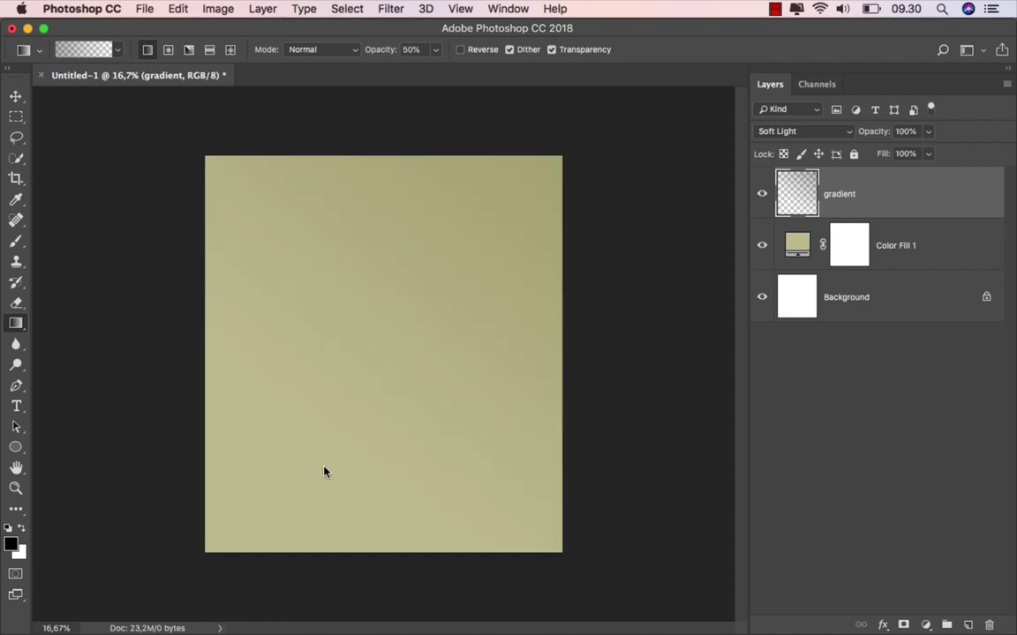
pyautogui.moveTo(599, 121); pyautogui.dragTo(346, 458)
pyautogui.scroll(2, 523, 304)
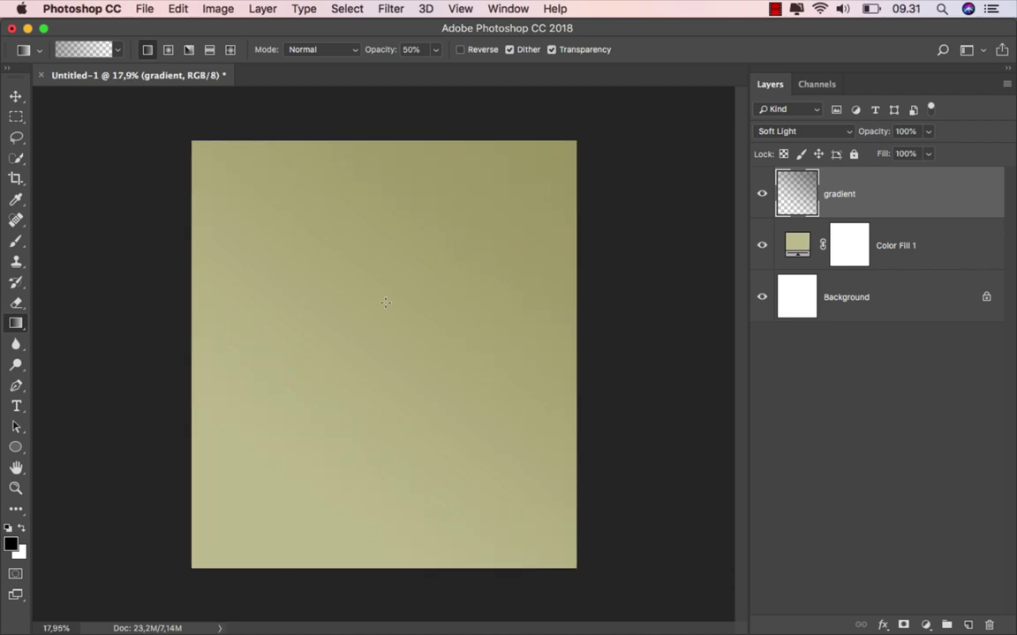
# Lower the gradient layer's opacity to 78%.
pyautogui.press('v')
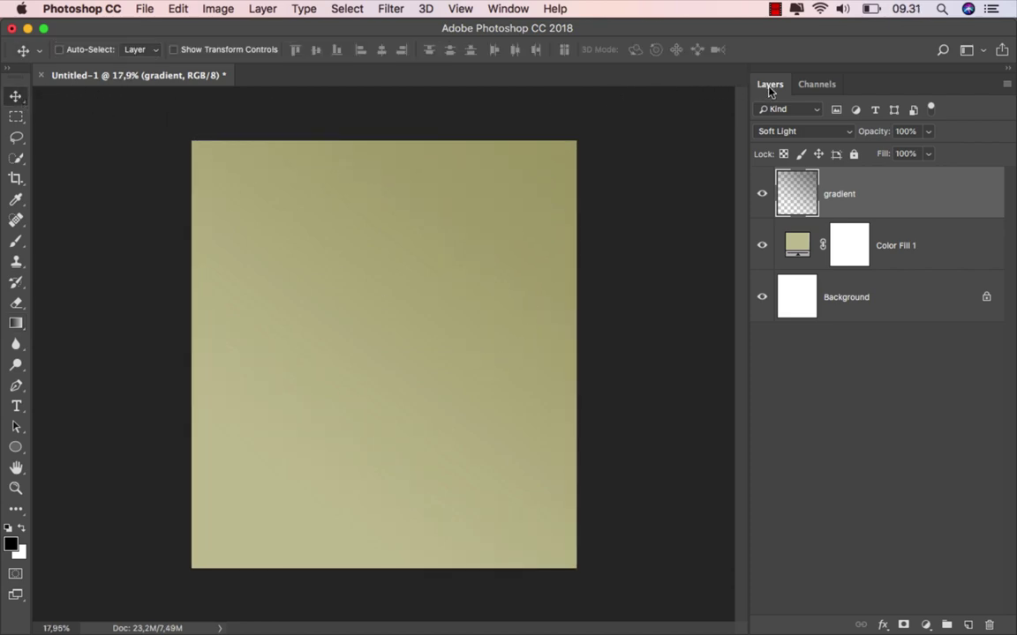
pyautogui.click(928, 131)
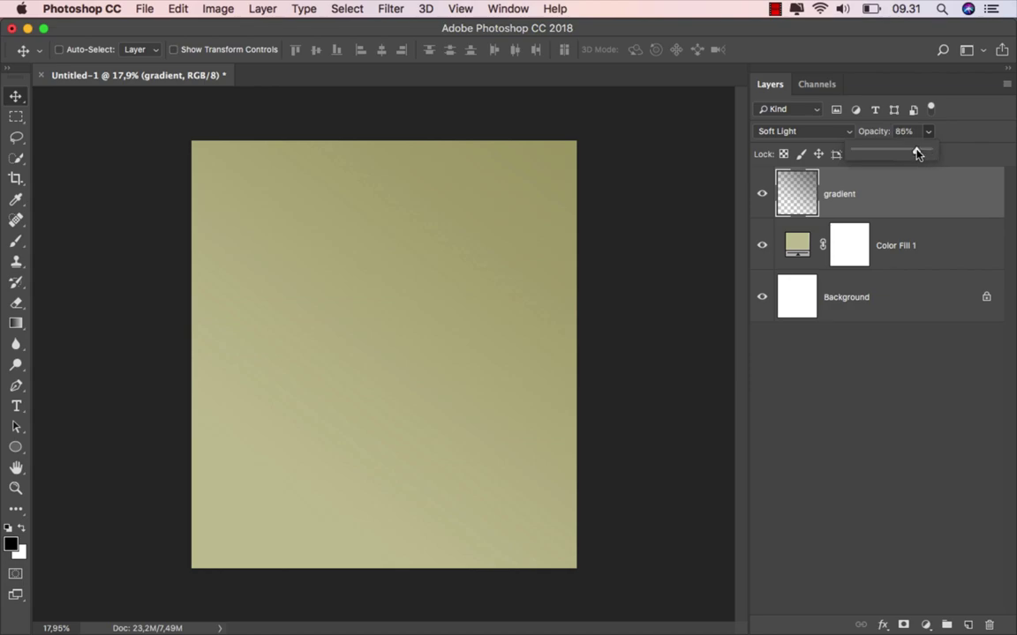
pyautogui.moveTo(917, 154); pyautogui.dragTo(913, 155)
pyautogui.click(817, 205)
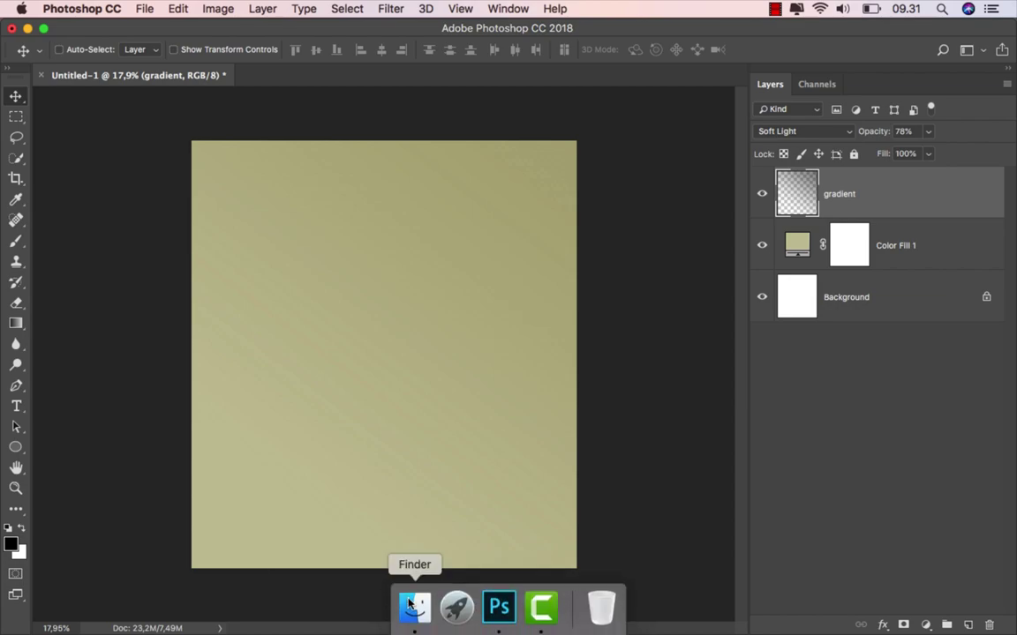
# Place the clear glass jar image on the canvas, stretch it taller and move it down.
pyautogui.click(412, 615)
pyautogui.moveTo(407, 181)
pyautogui.mouseDown()
pyautogui.moveTo(394, 462)
pyautogui.moveTo(386, 358)
pyautogui.mouseUp()
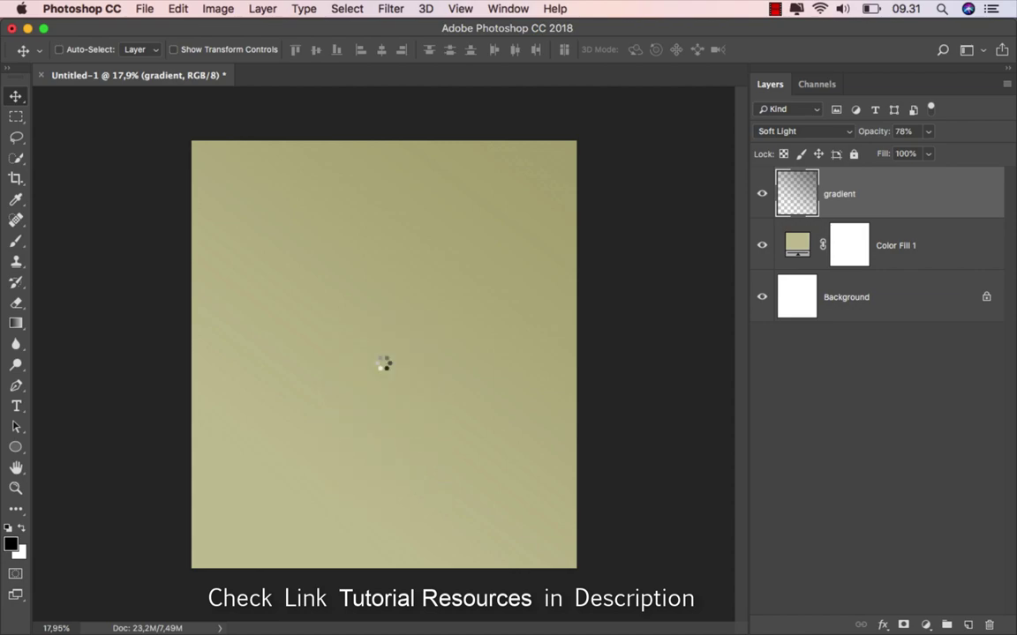
pyautogui.moveTo(383, 226); pyautogui.dragTo(395, 190)
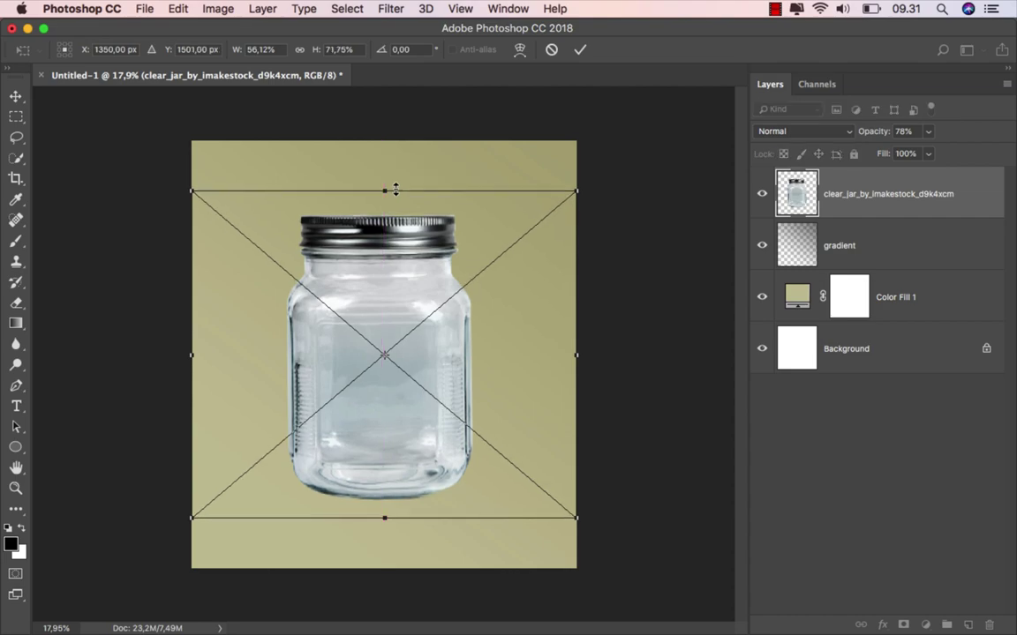
pyautogui.moveTo(390, 266); pyautogui.dragTo(391, 287)
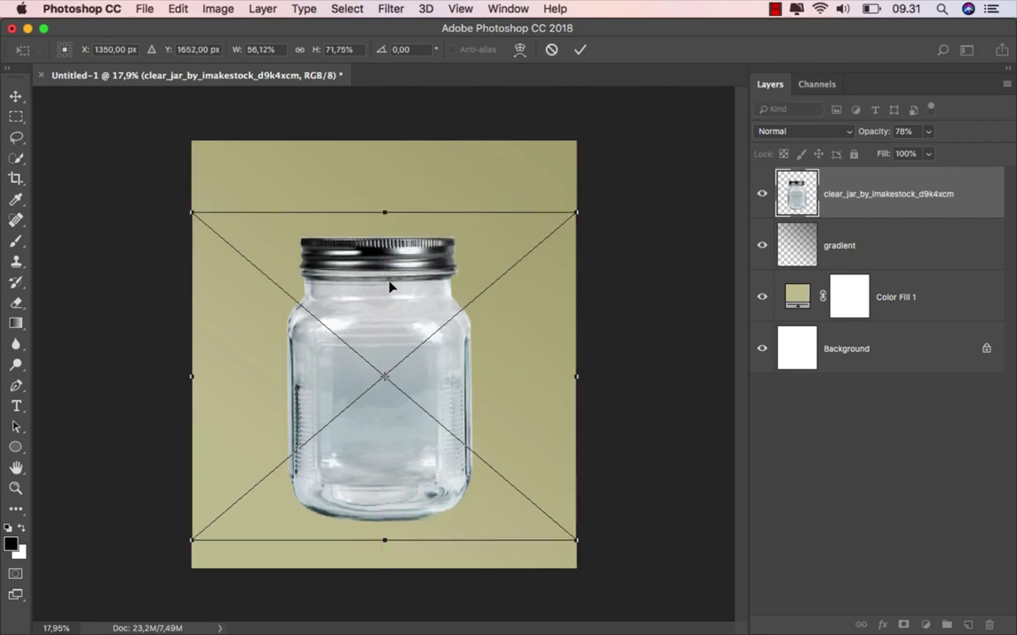
# Scale the jar up from its corner handles, recentre it and commit the transform.
pyautogui.moveTo(578, 210); pyautogui.dragTo(626, 170)
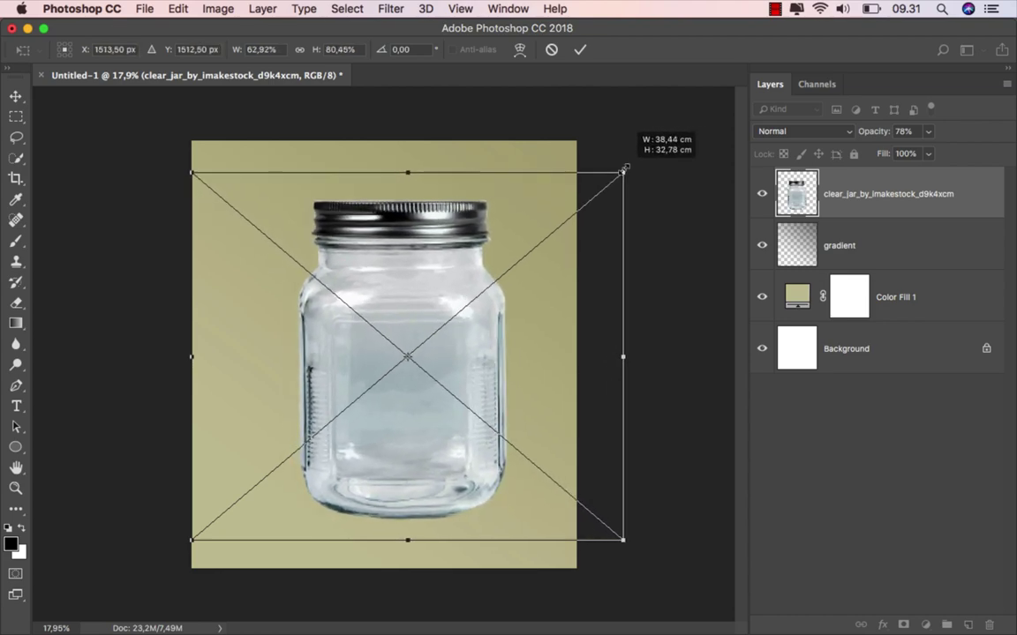
pyautogui.moveTo(451, 243); pyautogui.dragTo(428, 253)
pyautogui.moveTo(387, 180)
pyautogui.mouseDown()
pyautogui.moveTo(384, 165)
pyautogui.moveTo(386, 204)
pyautogui.mouseUp()
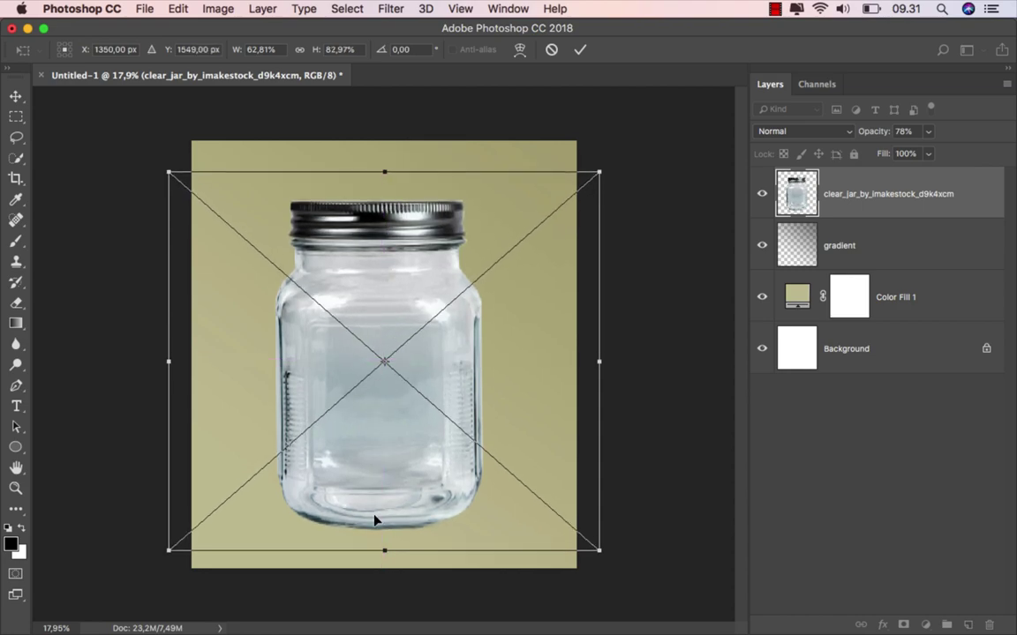
pyautogui.moveTo(382, 552); pyautogui.dragTo(384, 556)
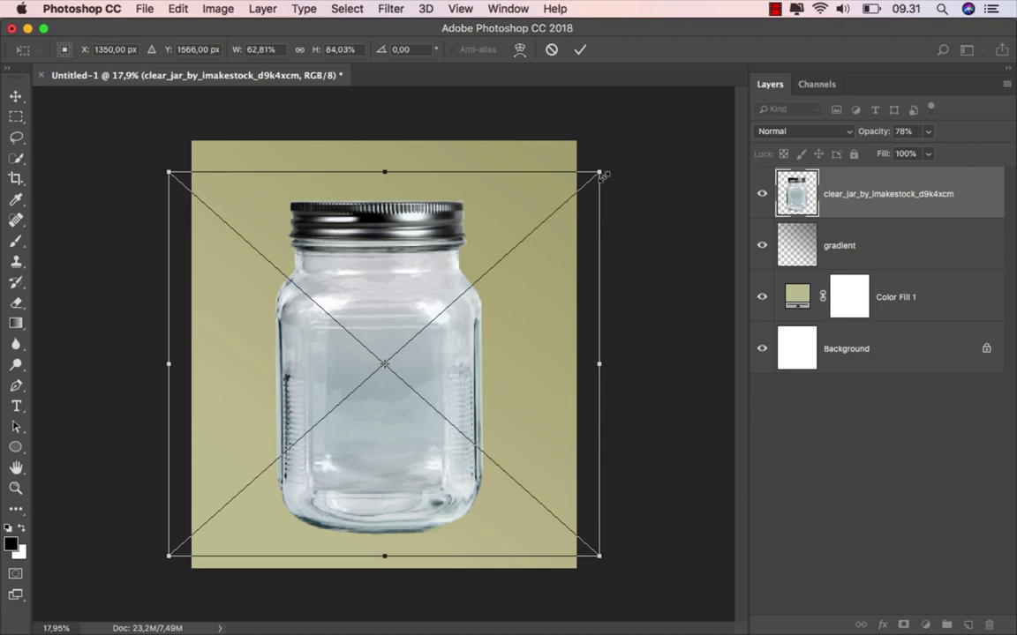
pyautogui.moveTo(603, 175); pyautogui.dragTo(608, 166)
pyautogui.click(582, 56)
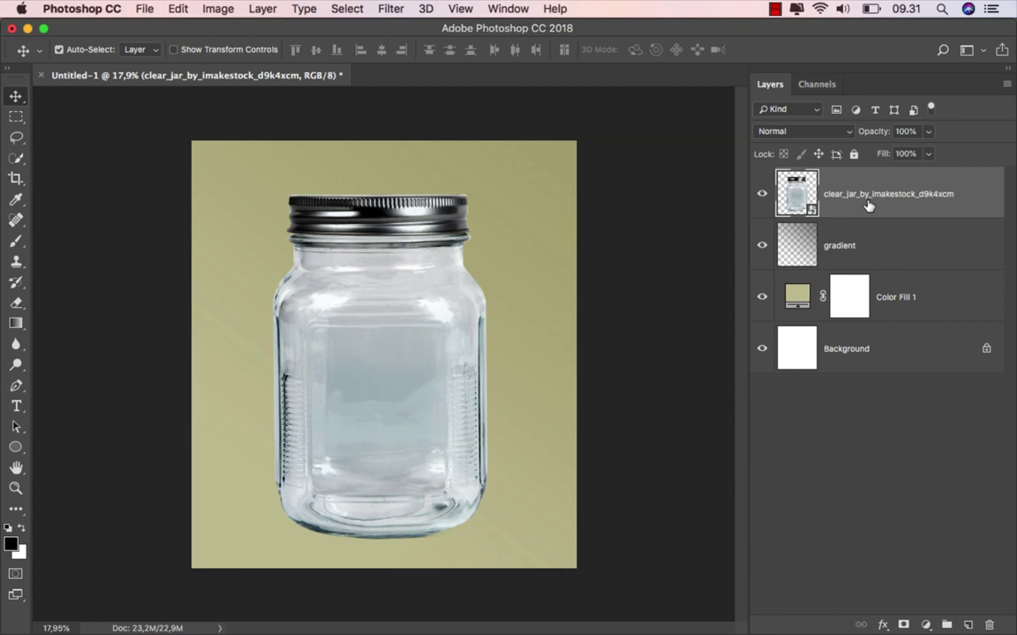
# Duplicate the jar layer, hide the original, and Color Range-select the jar's light tones at fuzziness 80.
pyautogui.hotkey('ctrl', 'j')
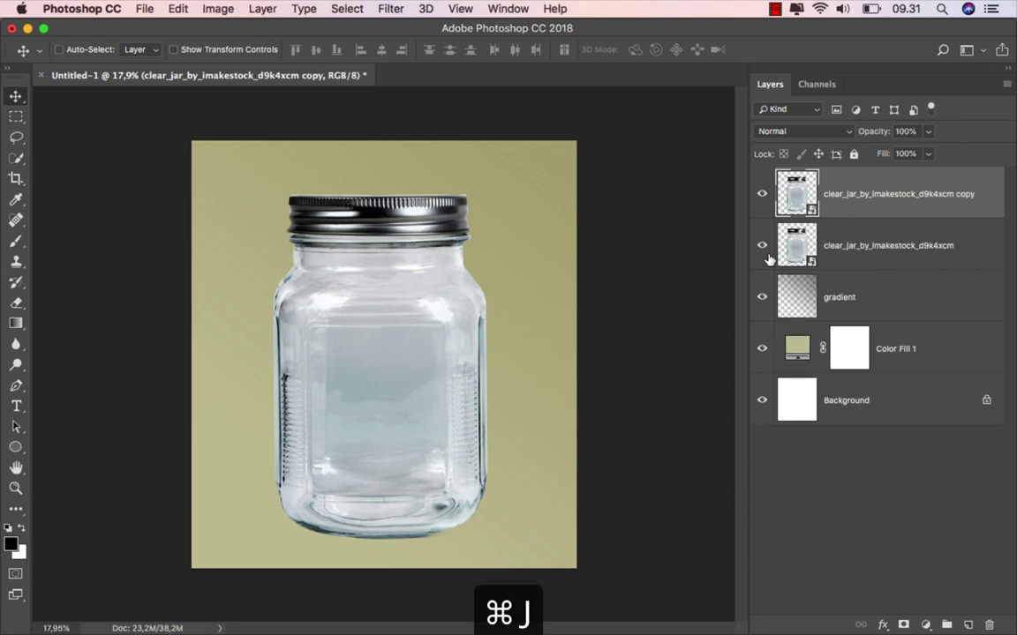
pyautogui.click(763, 247)
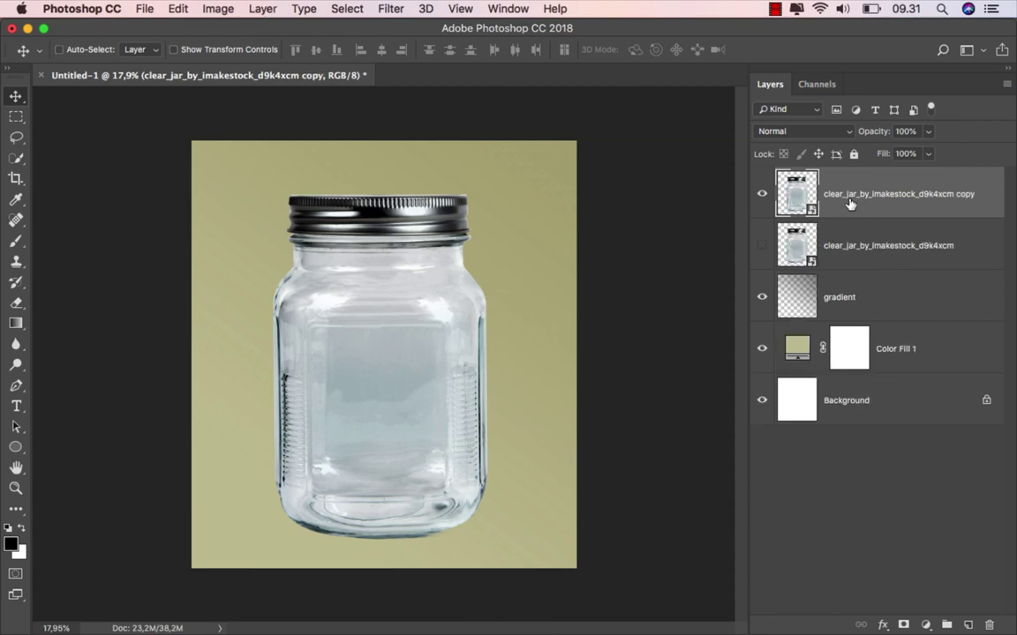
pyautogui.click(351, 13)
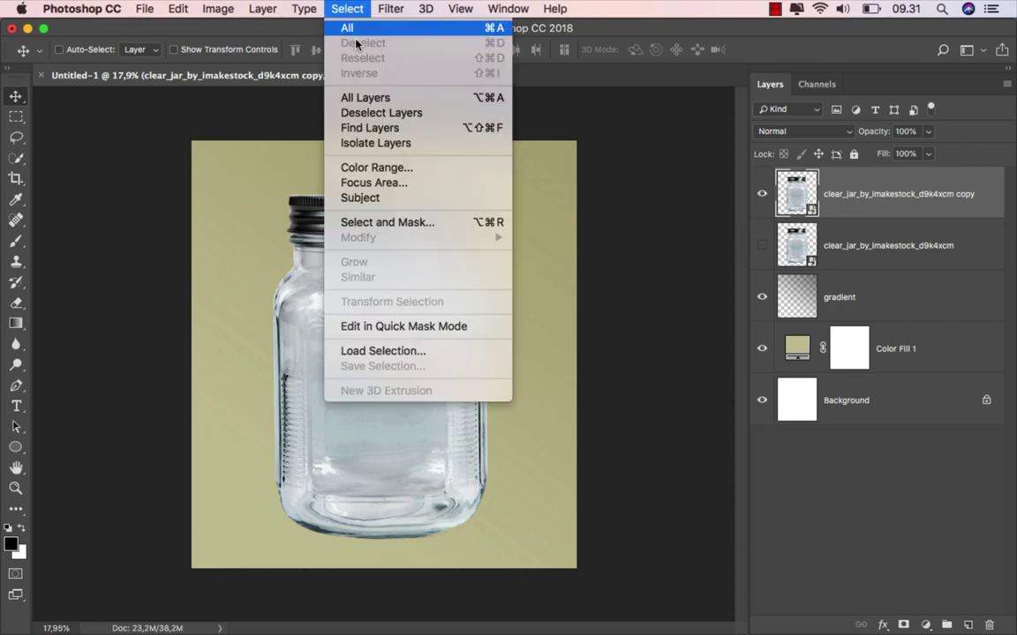
pyautogui.click(424, 172)
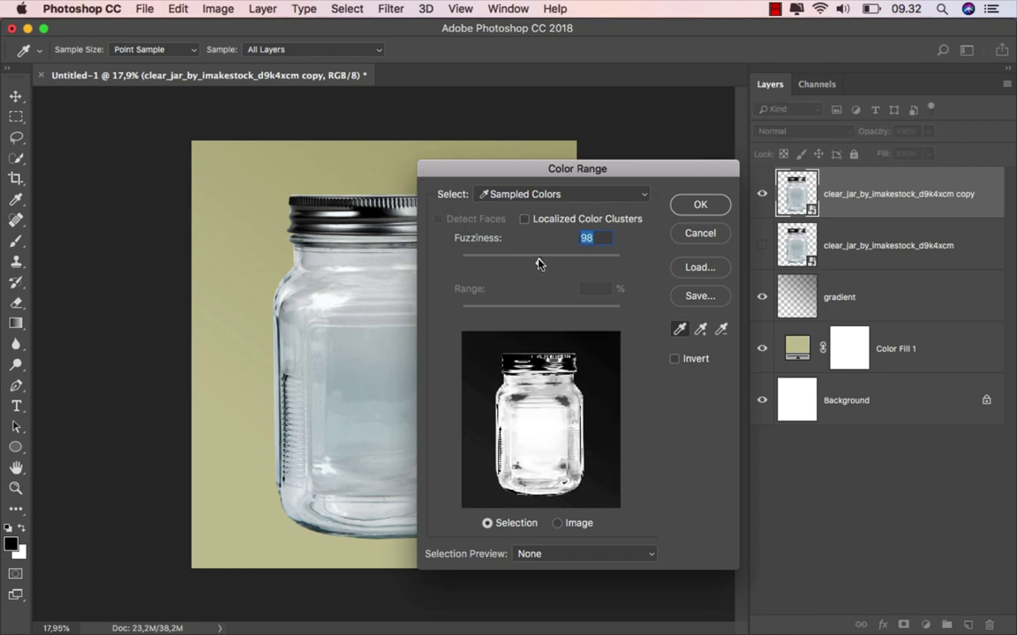
pyautogui.moveTo(541, 265); pyautogui.dragTo(535, 263)
pyautogui.click(530, 390)
pyautogui.moveTo(538, 265)
pyautogui.mouseDown()
pyautogui.moveTo(547, 262)
pyautogui.moveTo(525, 265)
pyautogui.mouseUp()
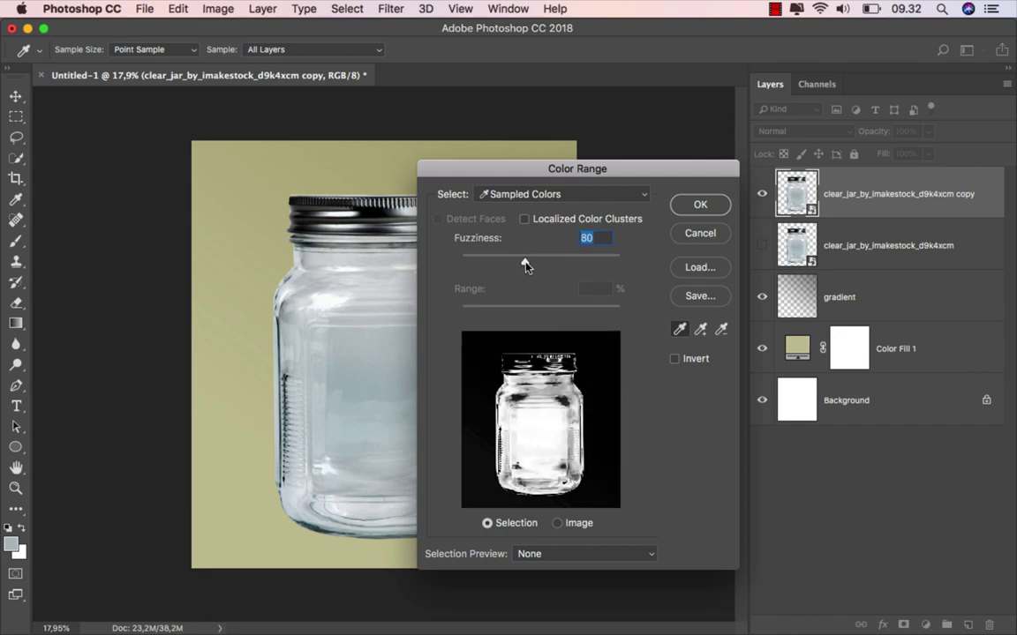
pyautogui.click(698, 205)
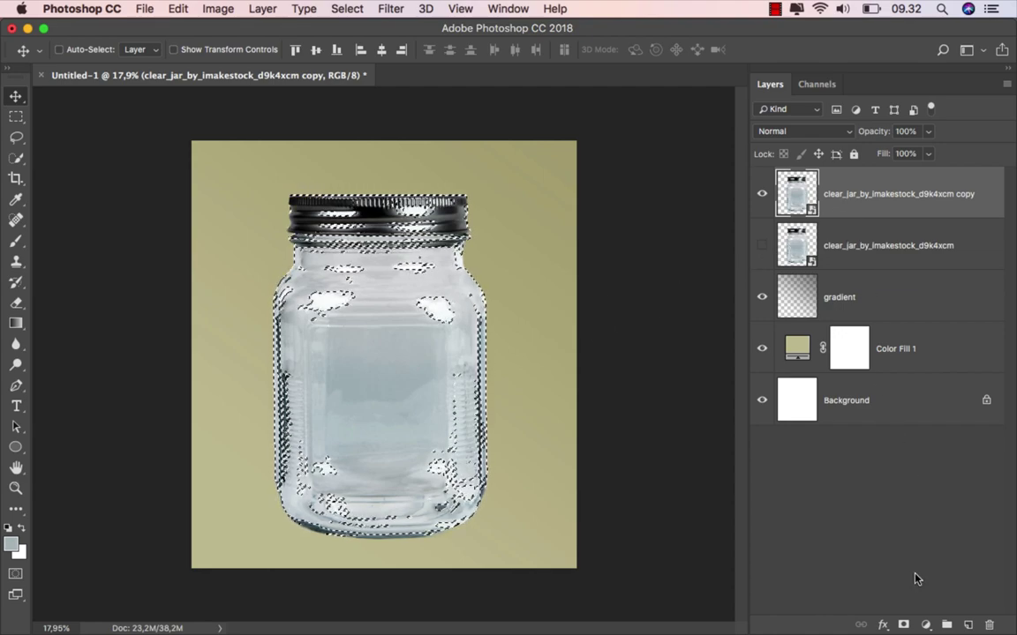
# Add an inverted layer mask to the jar copy and zoom in with a white Brush.
pyautogui.click(903, 624)
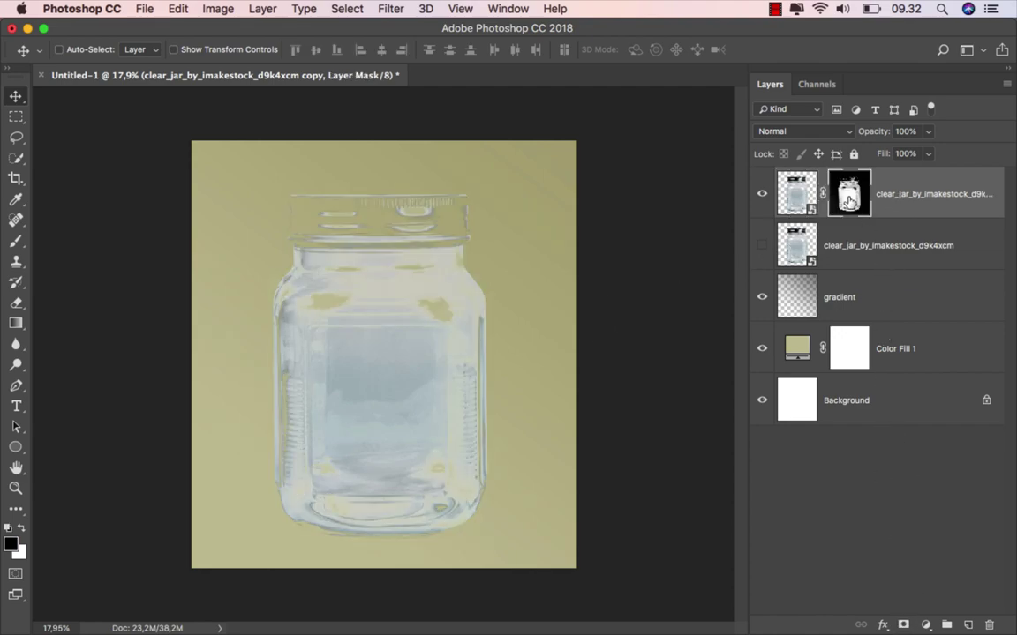
pyautogui.press('super+i')
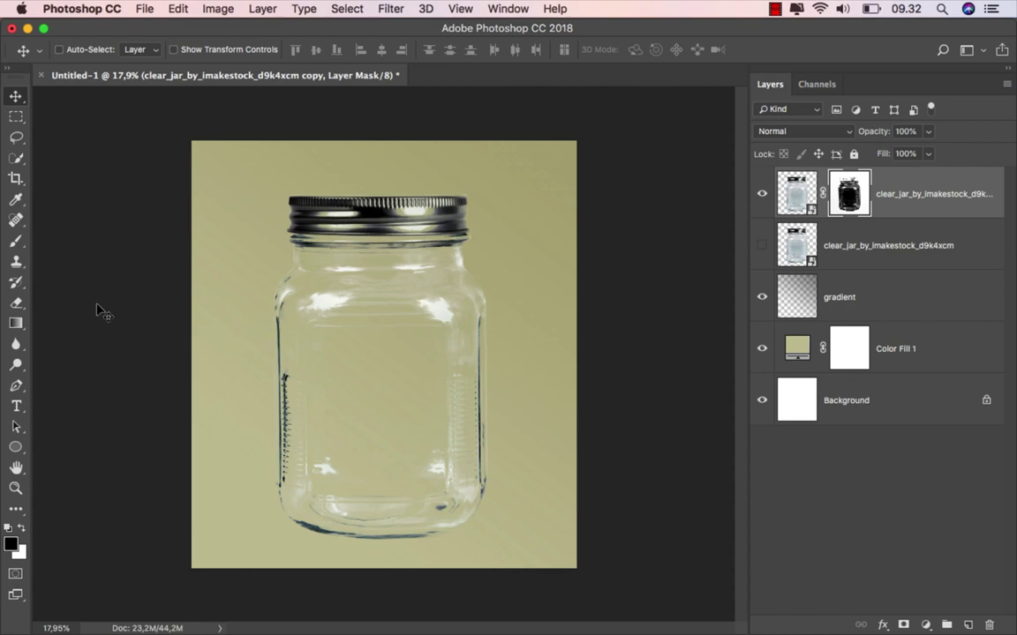
pyautogui.click(15, 240)
pyautogui.click(53, 221)
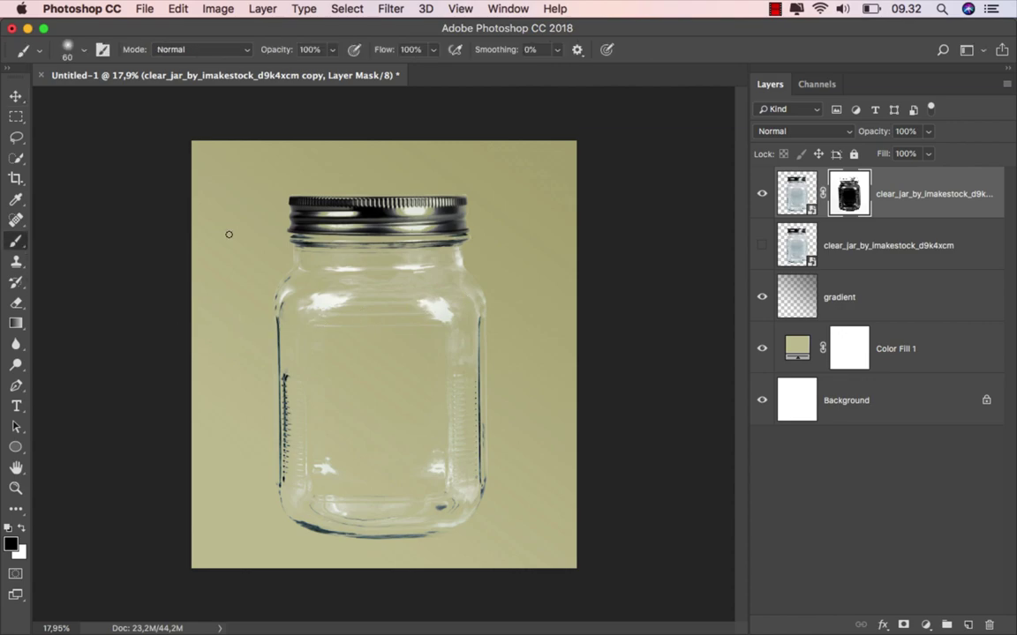
pyautogui.scroll(1, 357, 225)
pyautogui.scroll(3, 358, 224)
pyautogui.scroll(3, 353, 234)
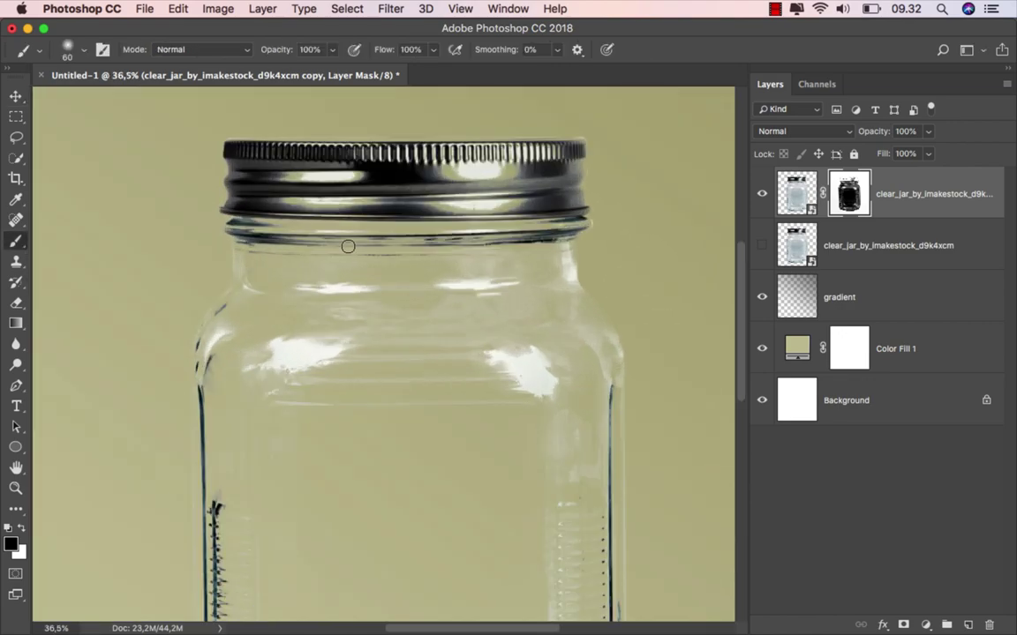
pyautogui.scroll(2, 345, 252)
pyautogui.scroll(2, 331, 245)
pyautogui.scroll(2, 309, 236)
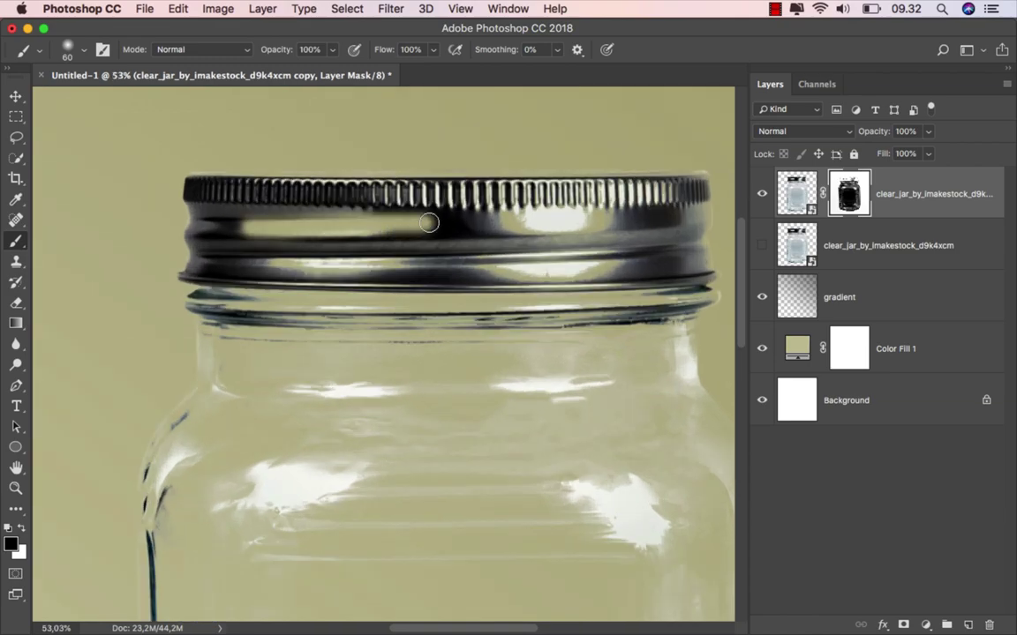
pyautogui.press('x')
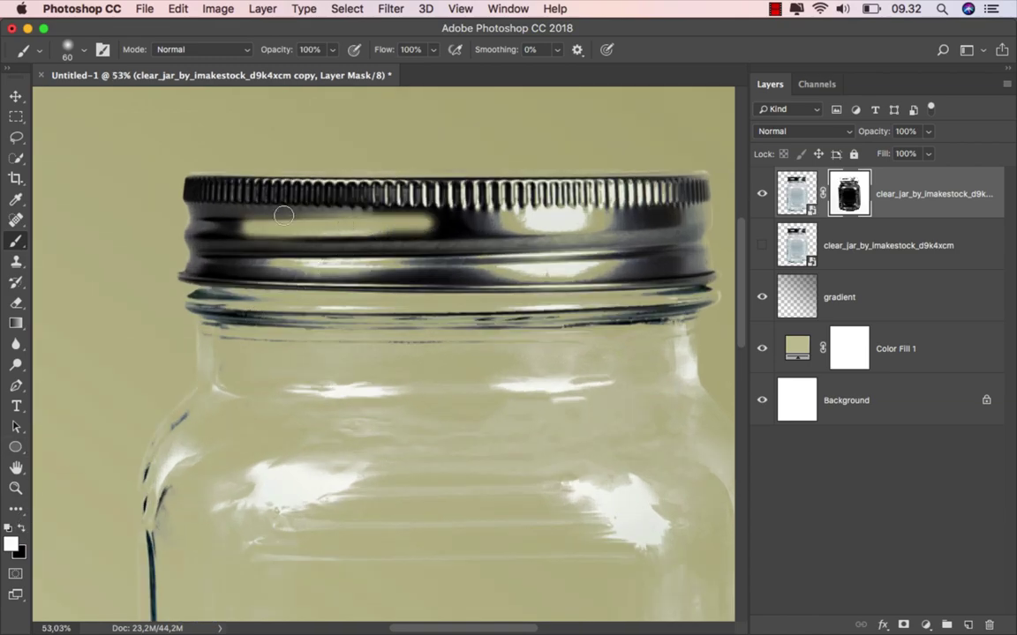
# Paint the lid's light band, lower band, rim and right part back into view.
pyautogui.moveTo(218, 212); pyautogui.dragTo(404, 211)
pyautogui.scroll(1, 388, 212)
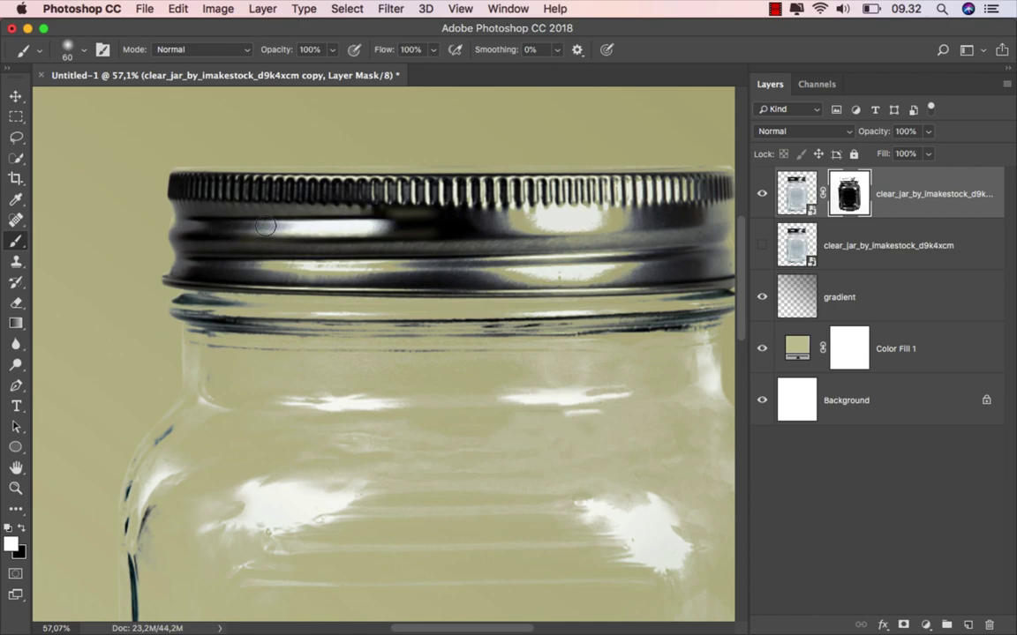
pyautogui.moveTo(256, 256); pyautogui.dragTo(370, 264)
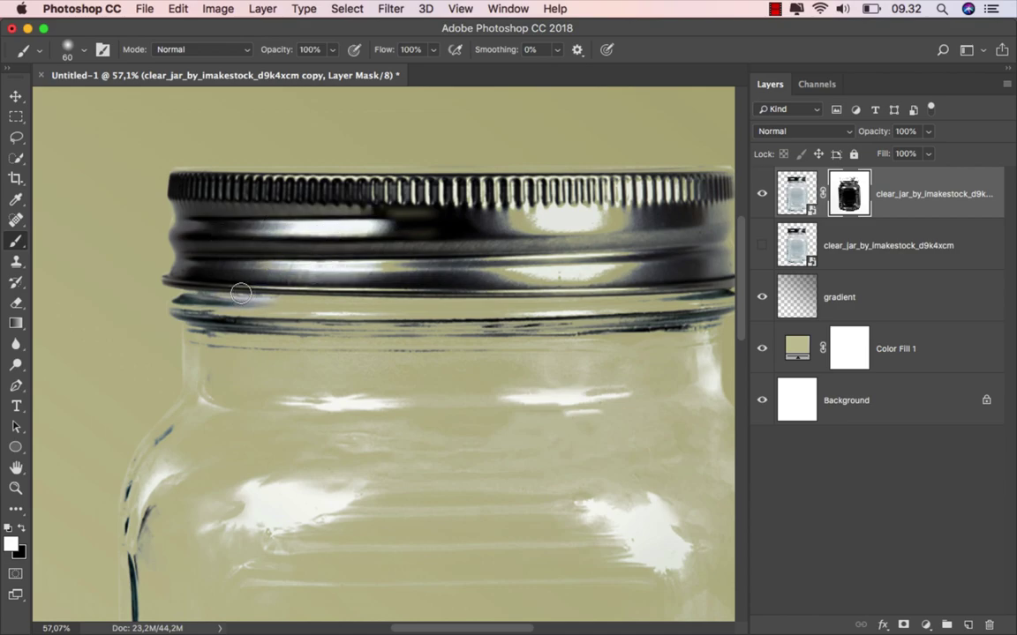
pyautogui.moveTo(240, 294); pyautogui.dragTo(580, 298)
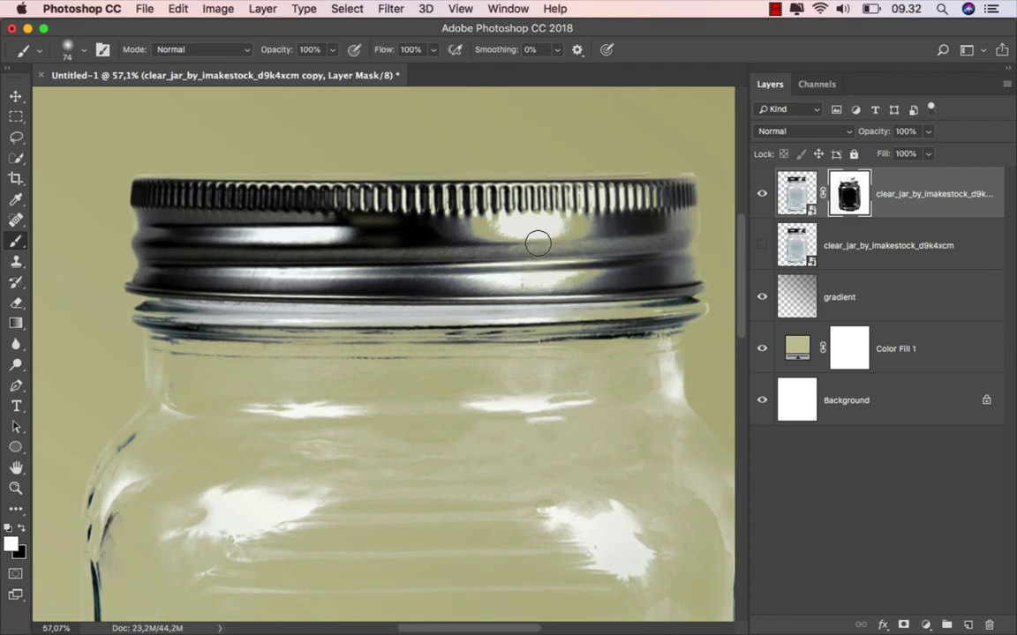
pyautogui.moveTo(538, 243); pyautogui.dragTo(504, 220)
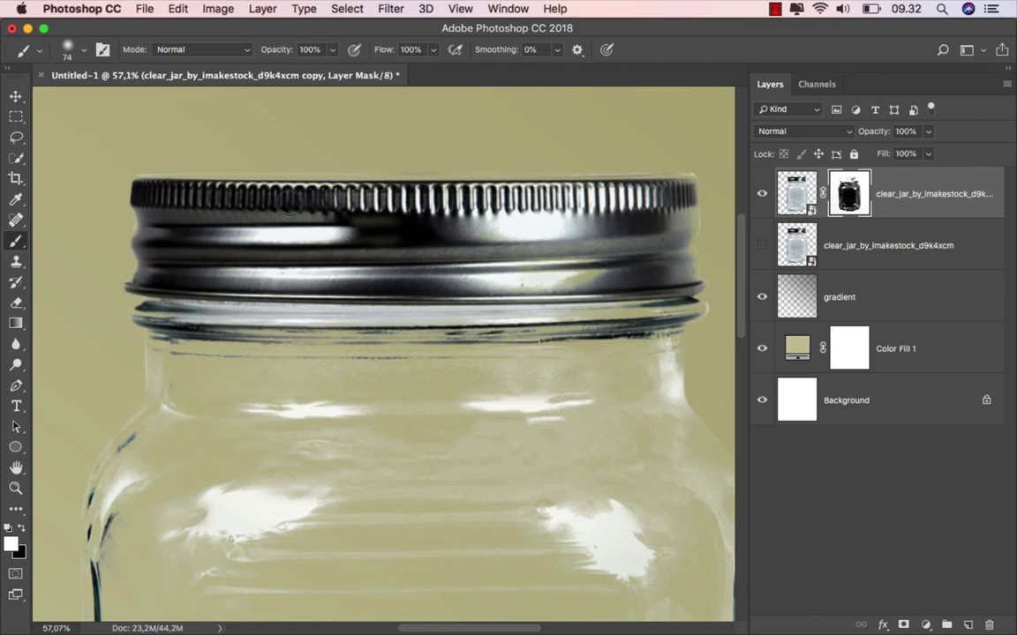
# Set the brush to 70% hardness and size 28.
pyautogui.rightClick(655, 227)
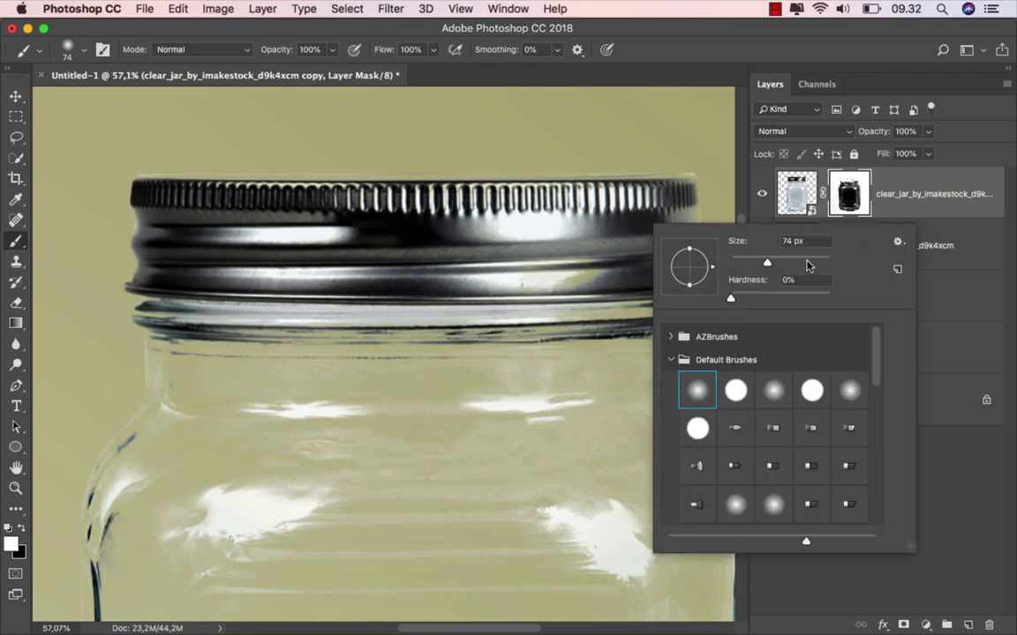
pyautogui.click(806, 265)
pyautogui.moveTo(544, 231)
pyautogui.mouseDown()
pyautogui.moveTo(581, 233)
pyautogui.moveTo(475, 251)
pyautogui.mouseUp()
pyautogui.rightClick(477, 252)
pyautogui.moveTo(560, 305); pyautogui.dragTo(504, 288)
pyautogui.moveTo(408, 255); pyautogui.dragTo(388, 256)
pyautogui.scroll(3, 565, 225)
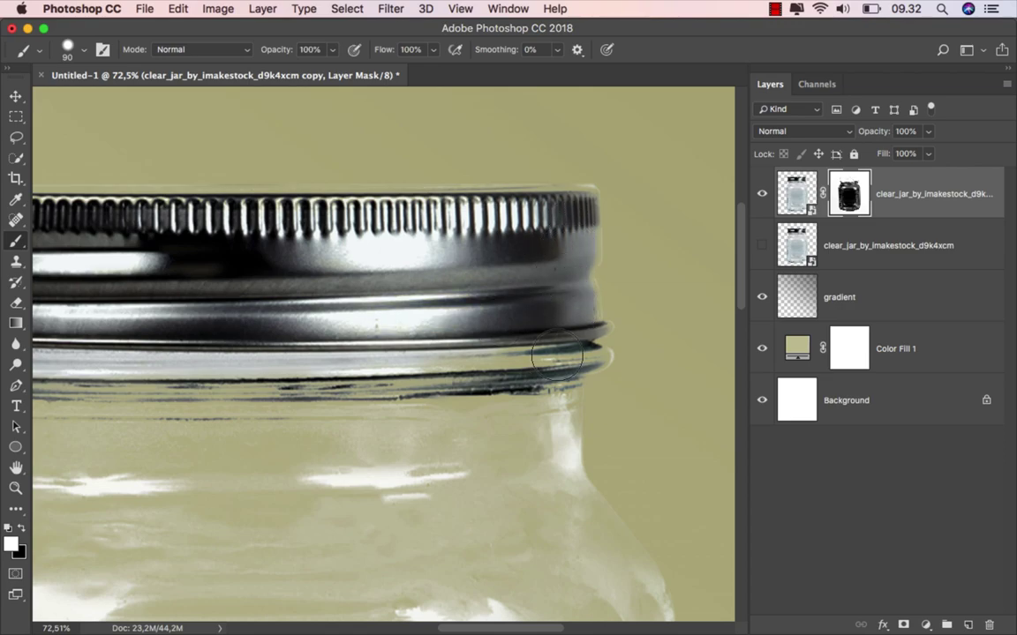
pyautogui.moveTo(530, 286); pyautogui.dragTo(503, 287)
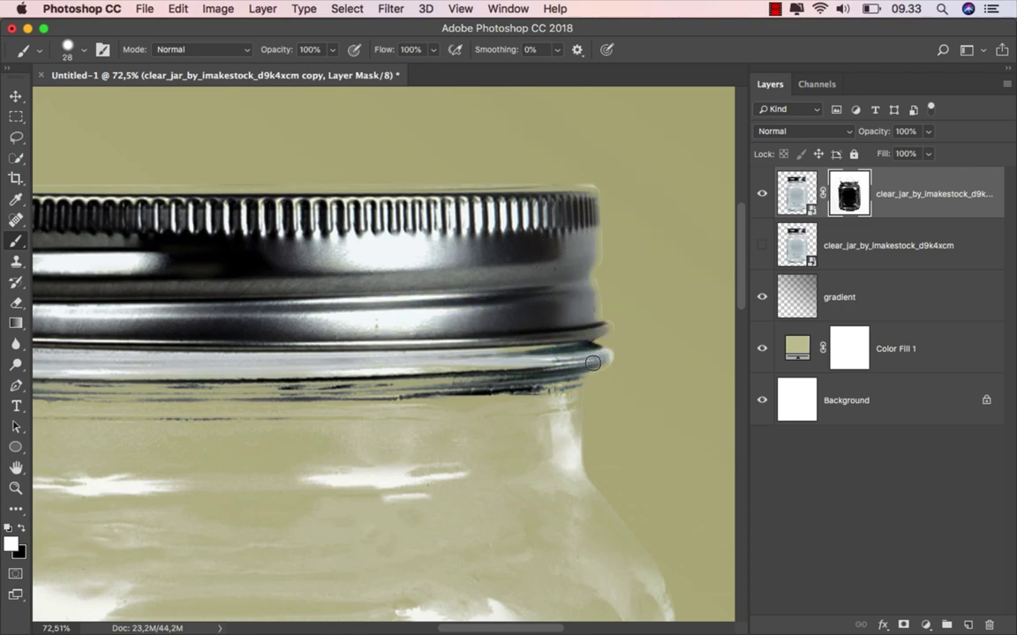
# Paint the lid's right edge back in solid with a smaller brush.
pyautogui.hscroll(-3, 615, 317)
pyautogui.scroll(3, 609, 226)
pyautogui.moveTo(596, 220); pyautogui.dragTo(585, 220)
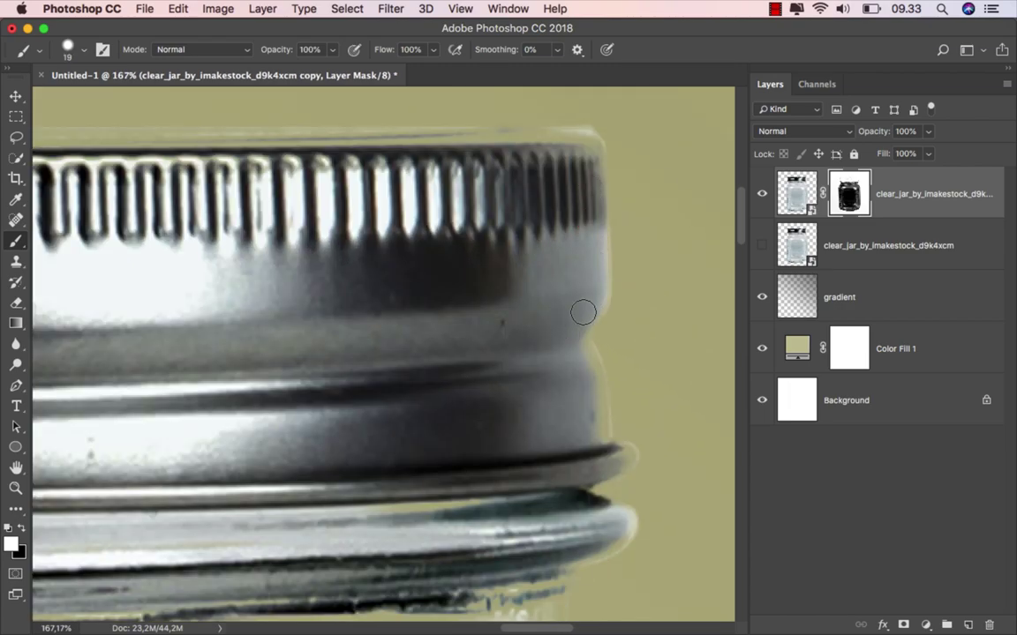
pyautogui.moveTo(583, 311); pyautogui.dragTo(613, 448)
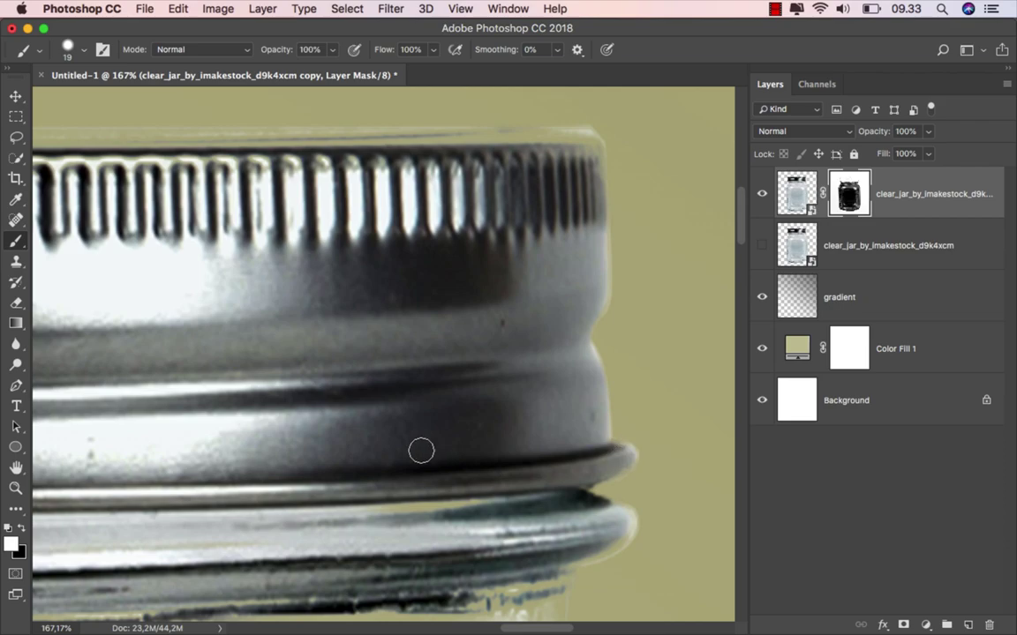
pyautogui.scroll(-5, 421, 451)
pyautogui.scroll(-3, 635, 347)
# Paint the left end of the glass rim back in with a 35 px brush.
pyautogui.moveTo(529, 358); pyautogui.dragTo(556, 358)
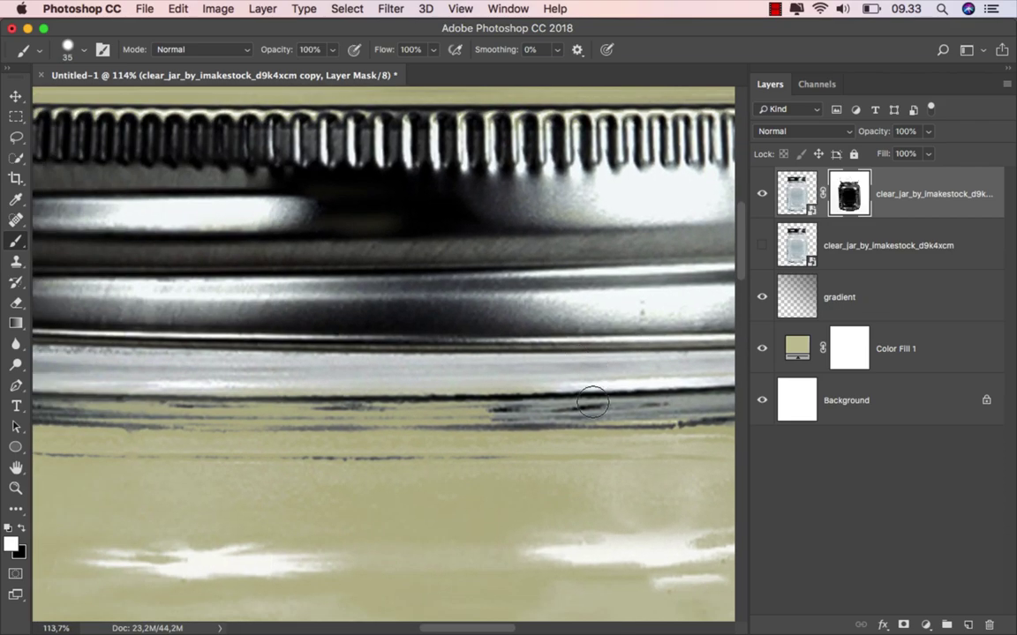
pyautogui.scroll(-2, 592, 402)
pyautogui.hscroll(2, 632, 370)
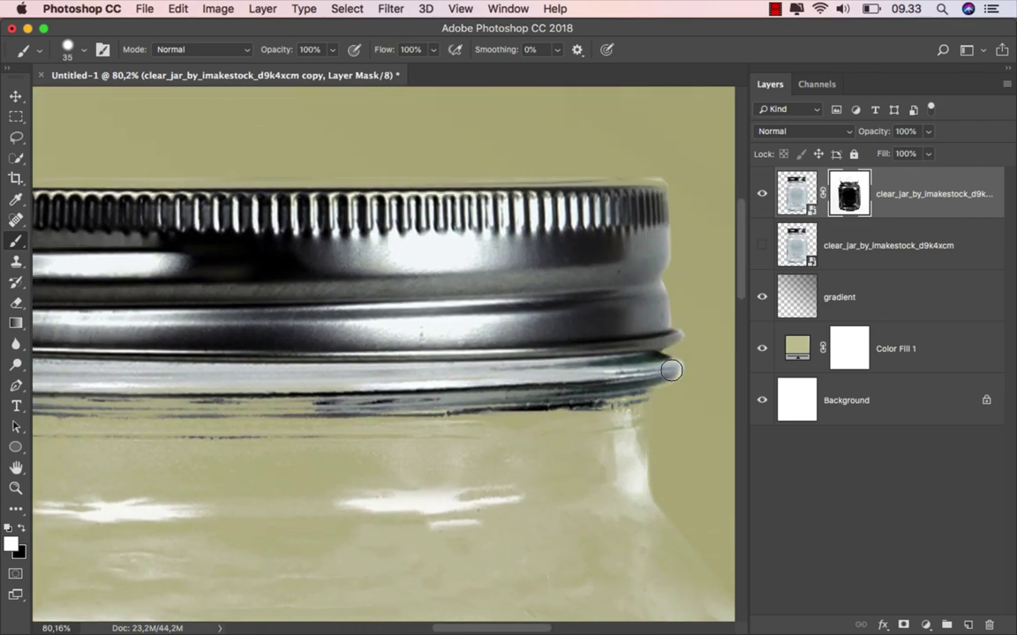
pyautogui.moveTo(310, 402); pyautogui.dragTo(393, 391)
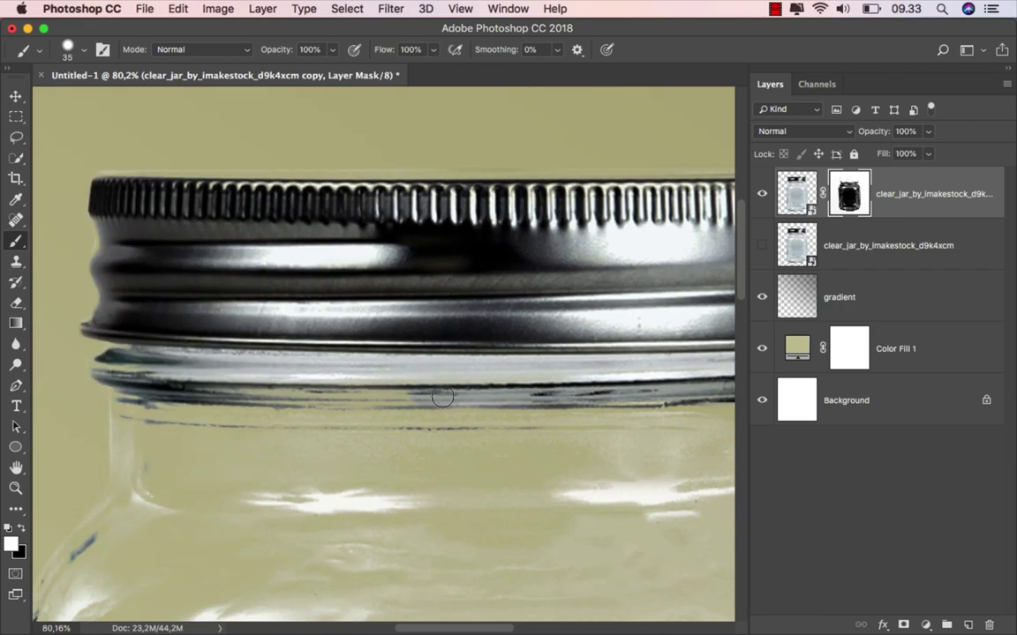
pyautogui.scroll(1, 123, 370)
pyautogui.scroll(1, 101, 367)
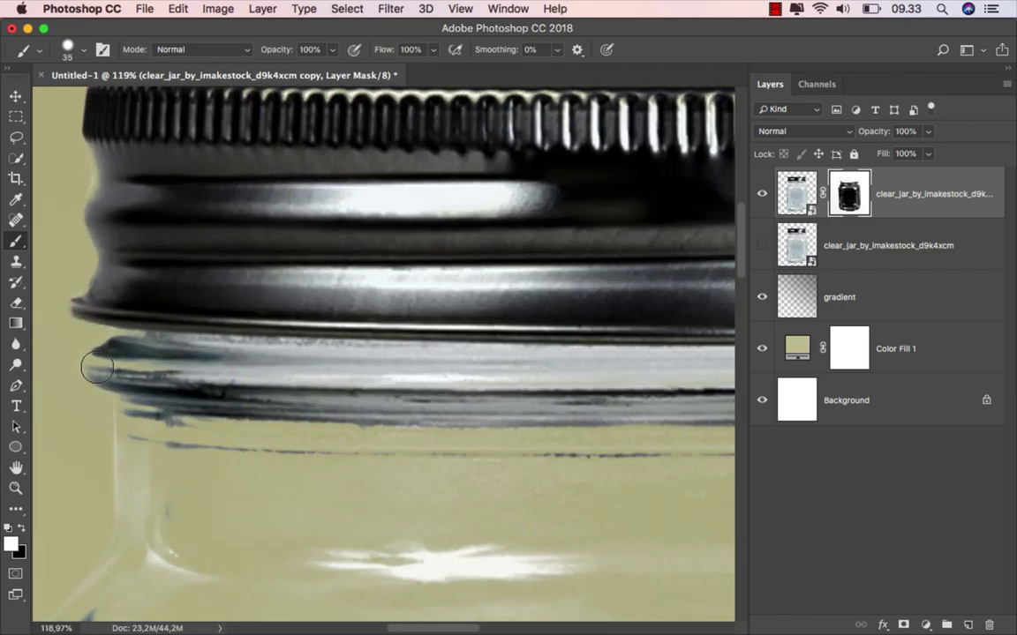
pyautogui.moveTo(97, 368); pyautogui.dragTo(135, 357)
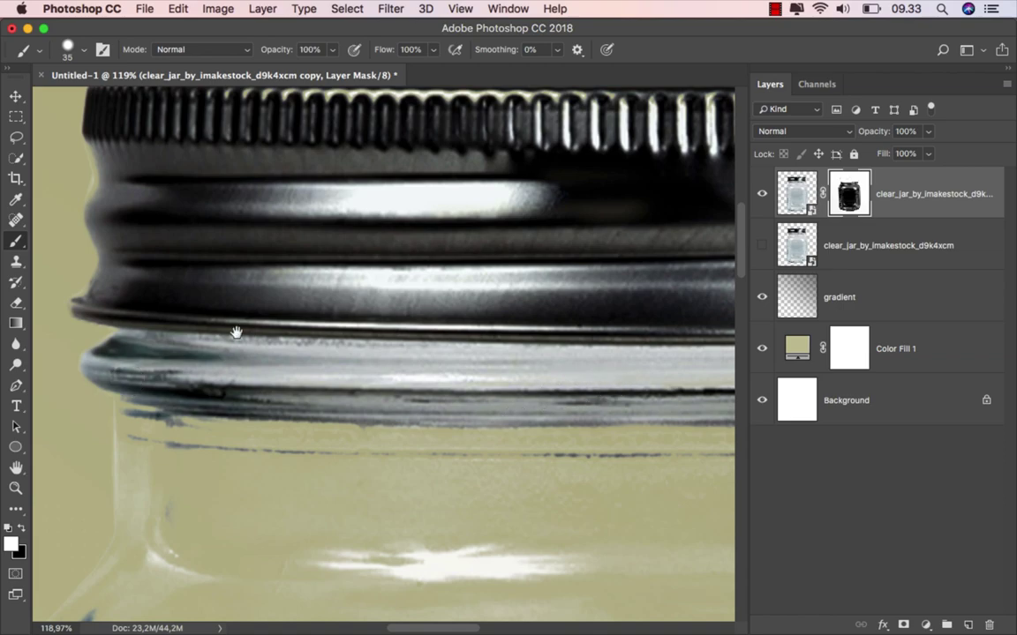
pyautogui.scroll(5, 234, 334)
pyautogui.scroll(3, 200, 227)
# Shrink the brush for the fine lid edges and pan along the jar.
pyautogui.moveTo(200, 227); pyautogui.dragTo(180, 255)
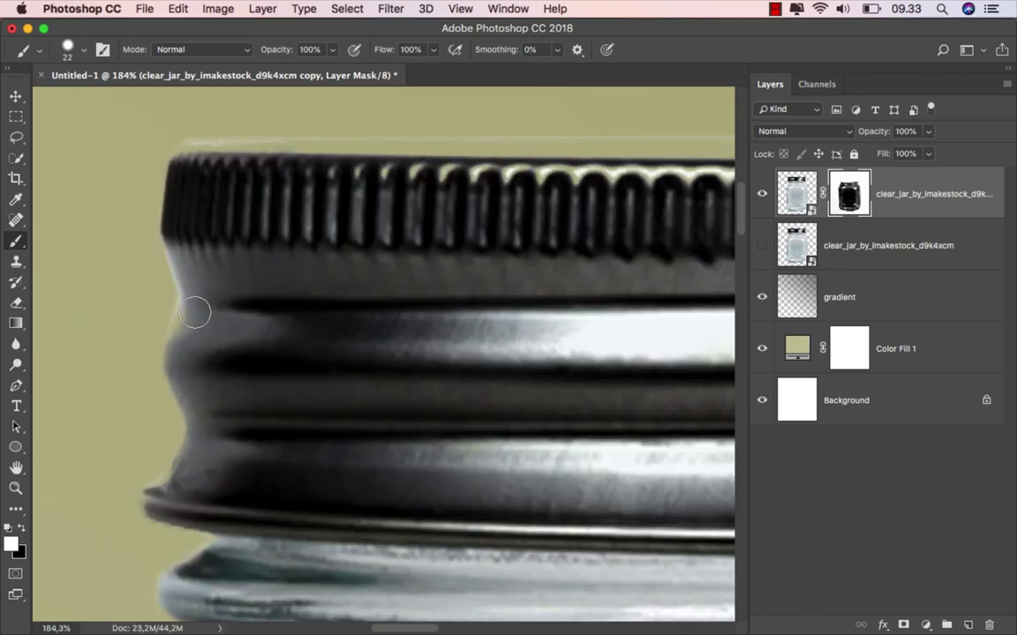
pyautogui.scroll(-2, 229, 341)
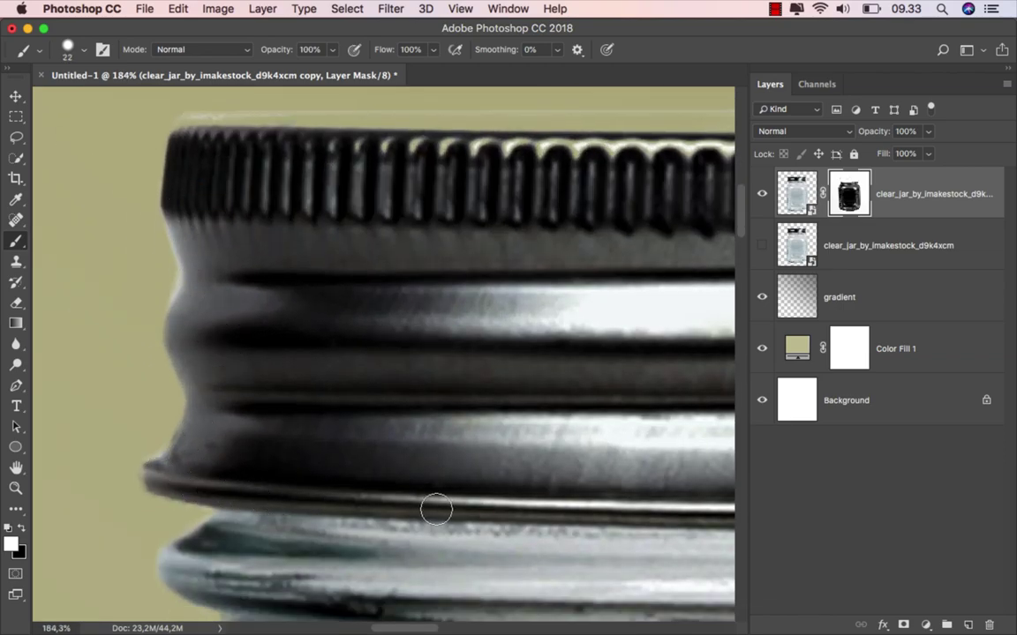
pyautogui.scroll(-3, 411, 463)
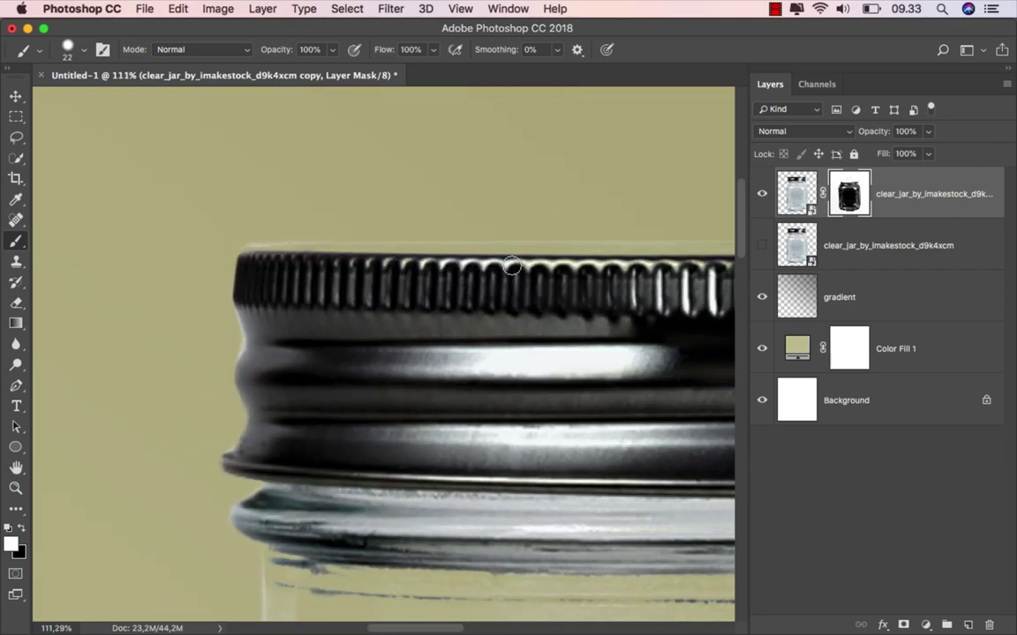
pyautogui.hscroll(10, 265, 302)
pyautogui.scroll(1, 265, 302)
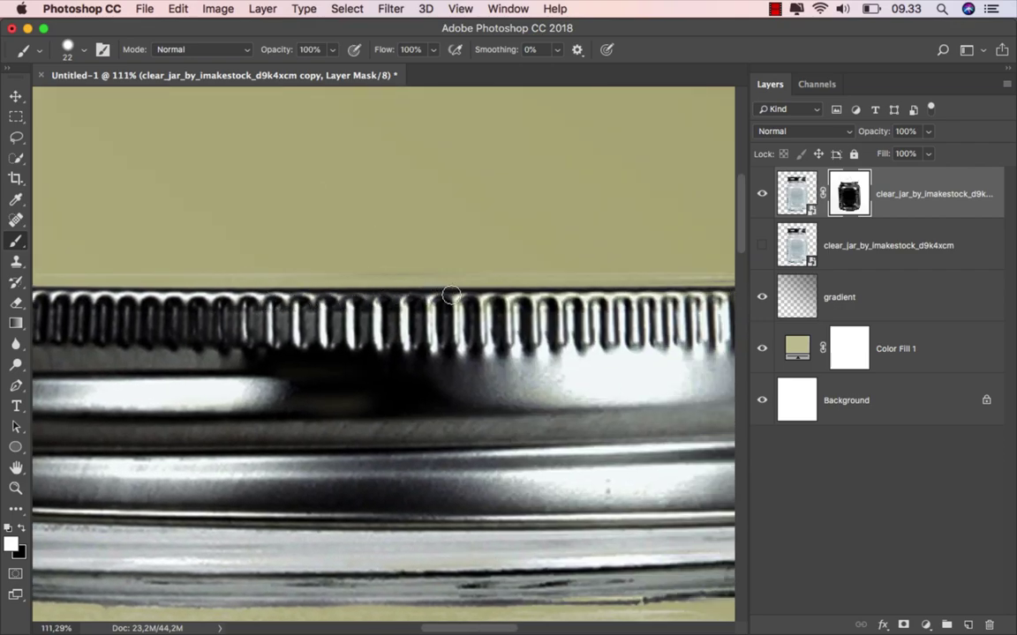
pyautogui.hscroll(5, 282, 307)
pyautogui.scroll(1, 283, 307)
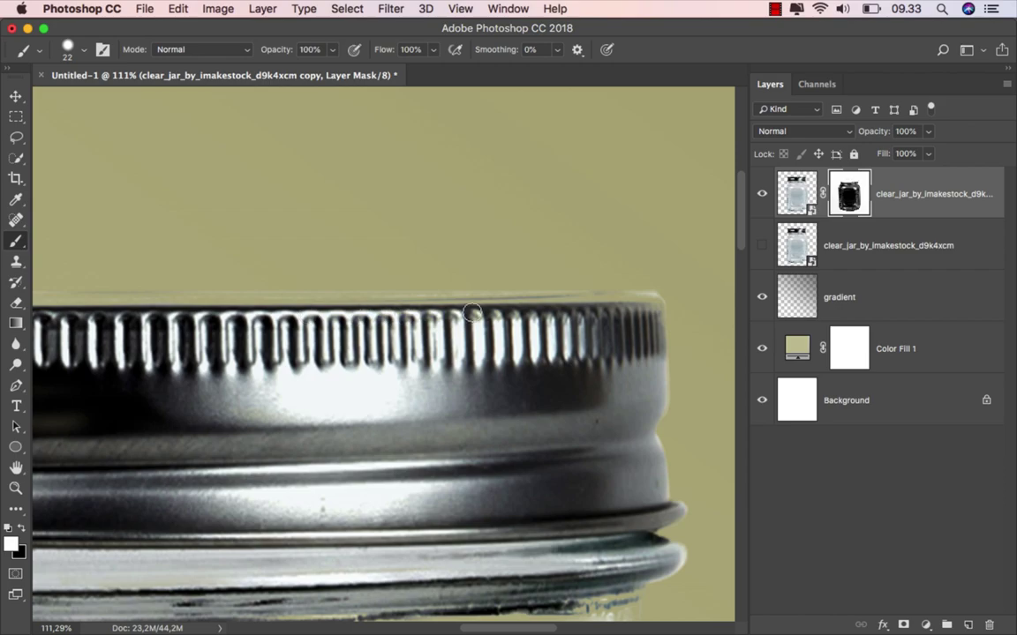
pyautogui.scroll(-5, 508, 320)
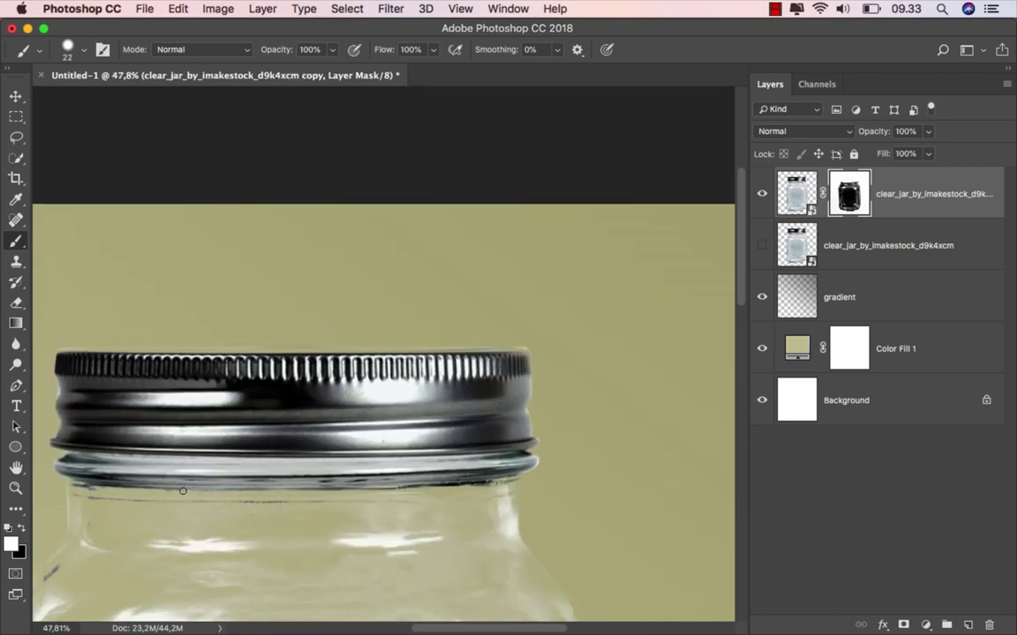
pyautogui.moveTo(210, 438); pyautogui.dragTo(386, 261)
pyautogui.scroll(-1, 341, 345)
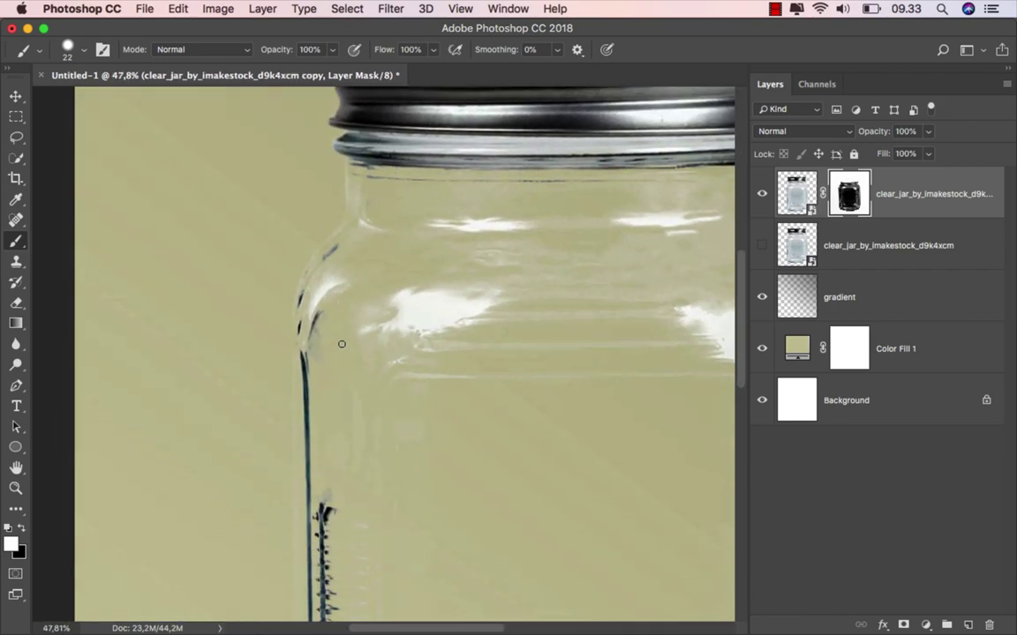
# Set black as the paint colour and choose a soft round brush.
pyautogui.press('x')
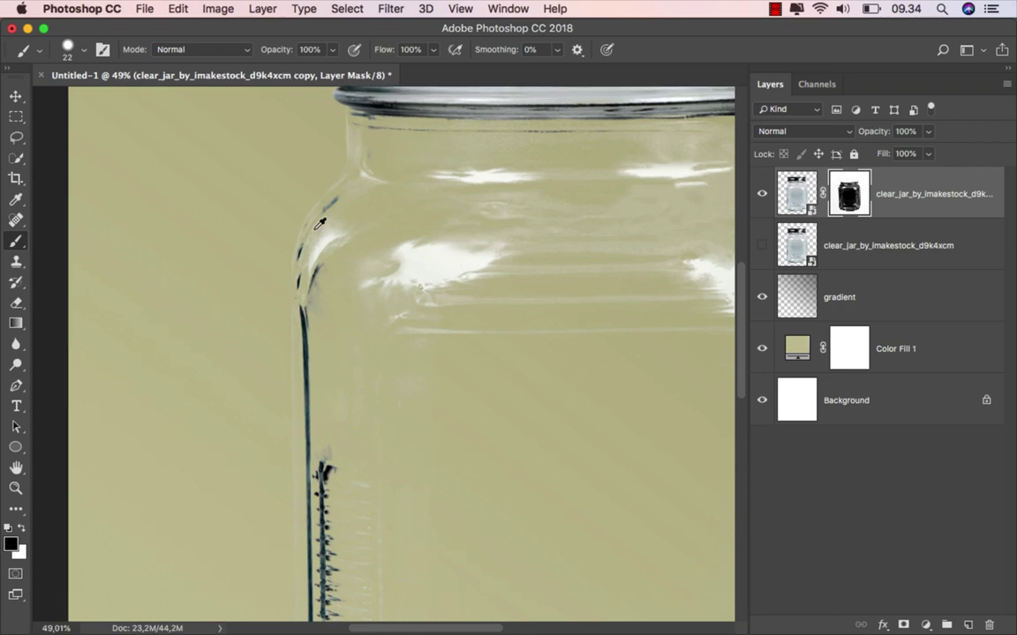
pyautogui.scroll(3, 335, 199)
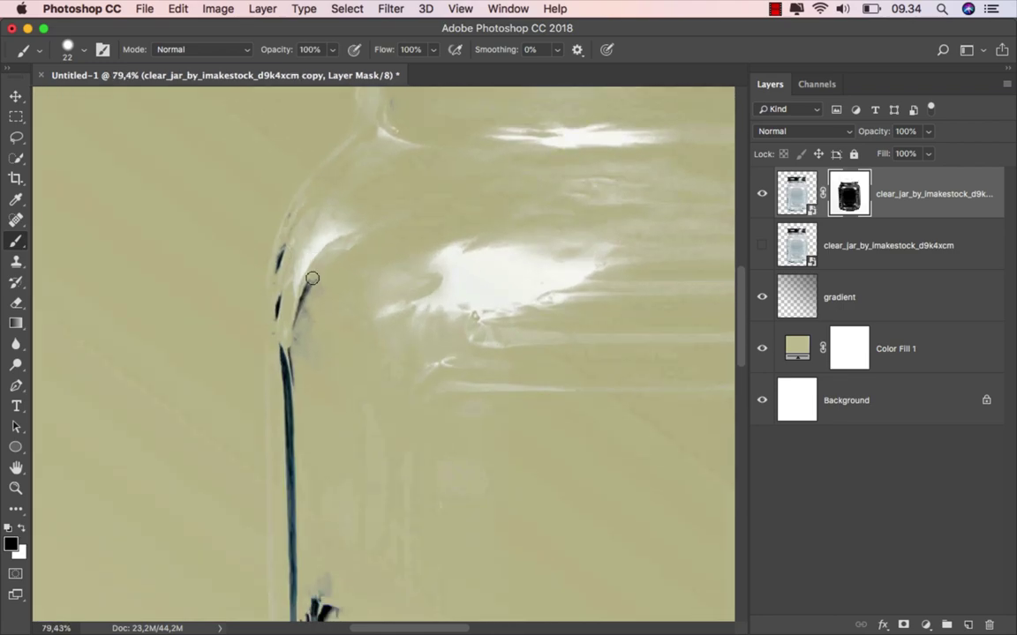
pyautogui.scroll(-5, 302, 279)
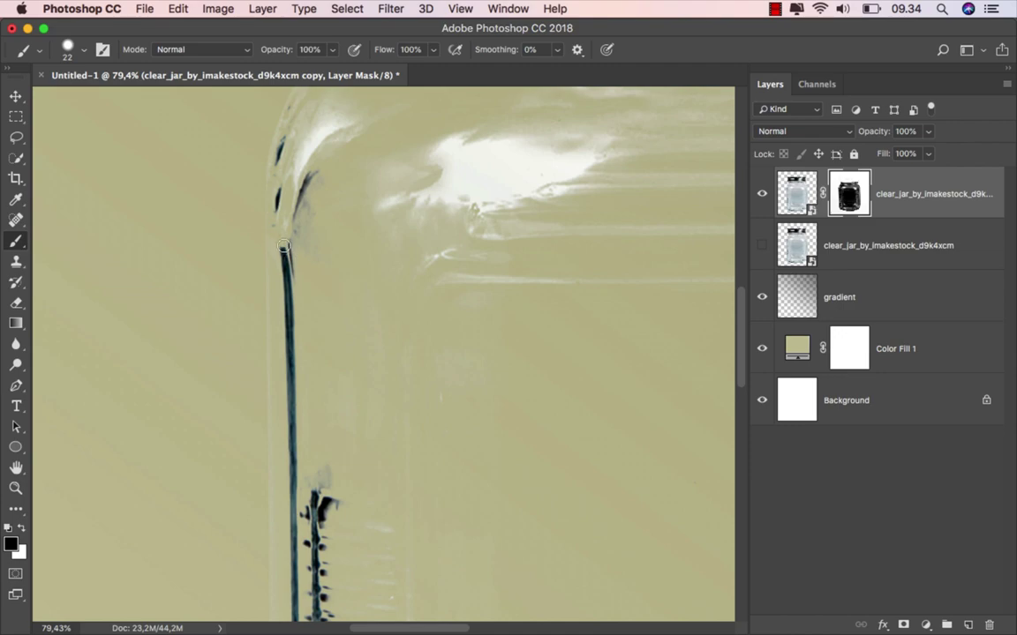
pyautogui.scroll(-3, 293, 353)
pyautogui.rightClick(353, 187)
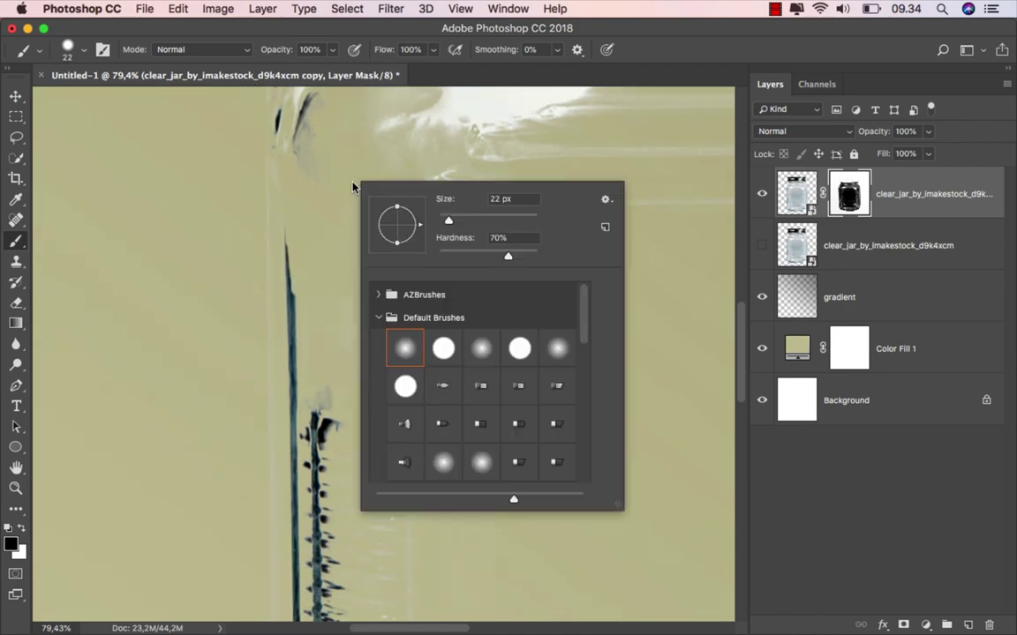
pyautogui.doubleClick(404, 346)
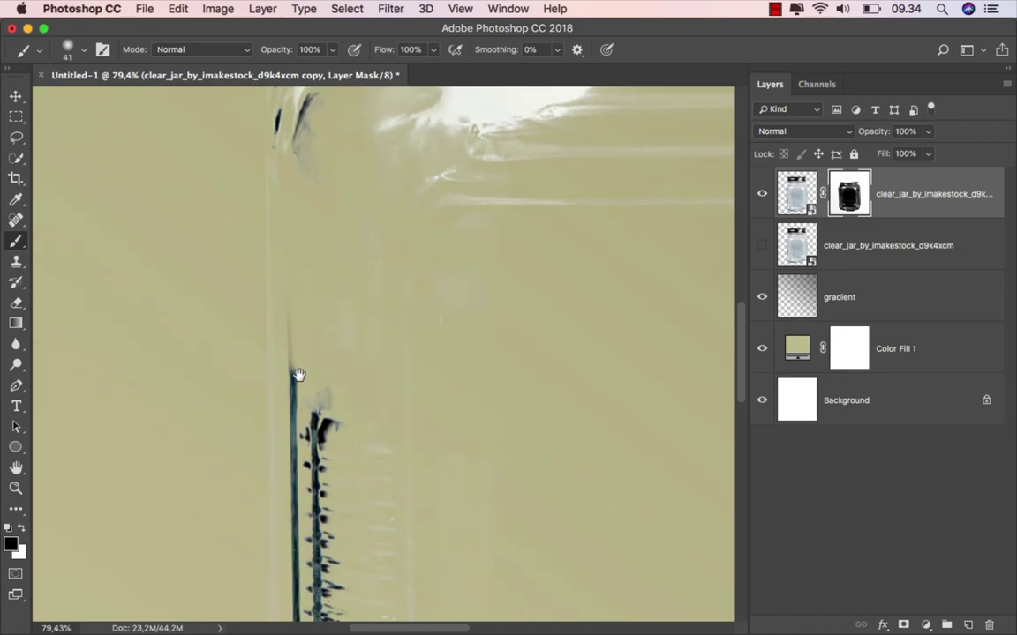
# Paint out the dark line and dots along the jar's left edge on the mask.
pyautogui.moveTo(298, 374)
pyautogui.mouseDown()
pyautogui.moveTo(268, 260)
pyautogui.moveTo(267, 388)
pyautogui.mouseUp()
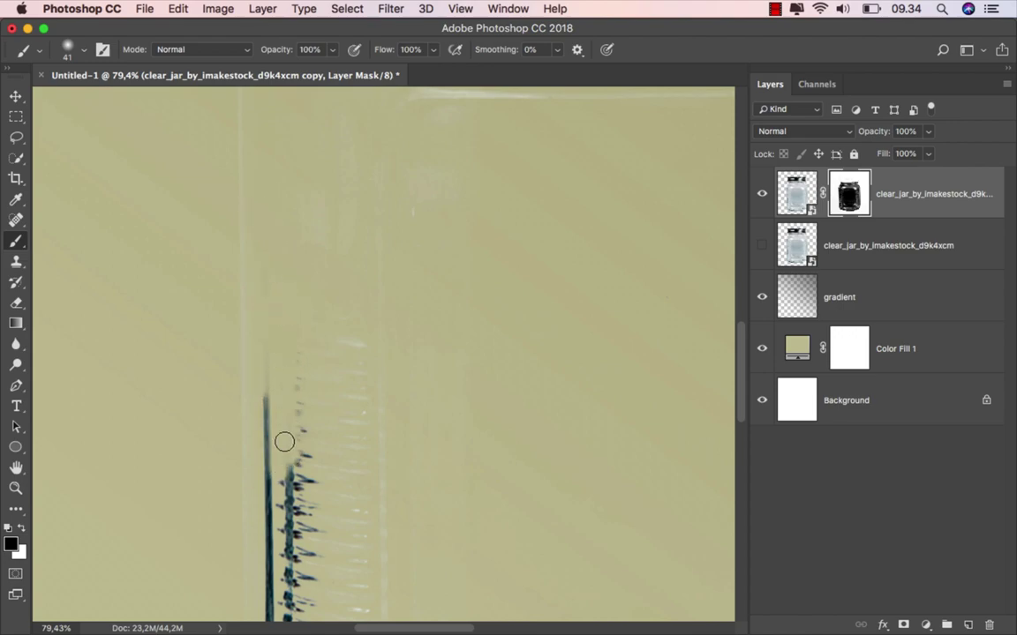
pyautogui.scroll(-3, 302, 323)
pyautogui.scroll(-3, 302, 323)
pyautogui.moveTo(288, 274); pyautogui.dragTo(286, 527)
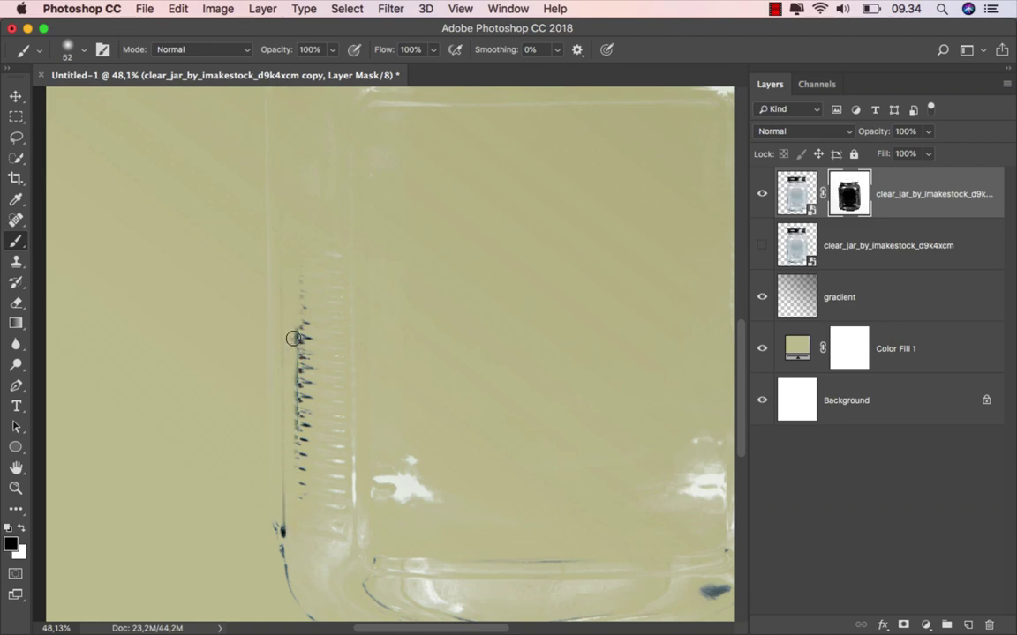
pyautogui.moveTo(290, 335); pyautogui.dragTo(301, 475)
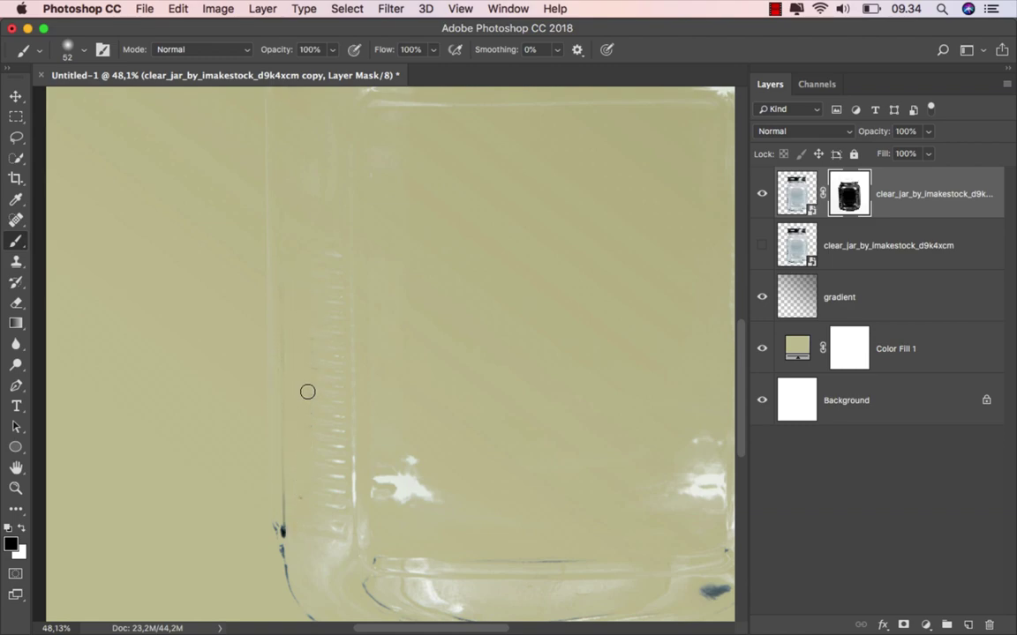
pyautogui.scroll(-3, 291, 371)
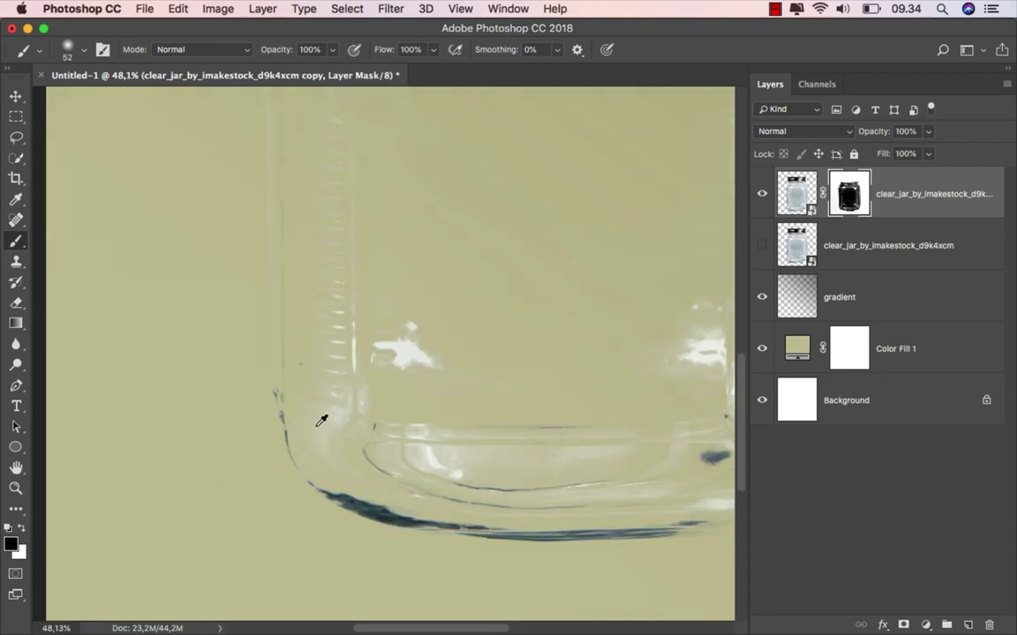
pyautogui.scroll(-5, 322, 421)
pyautogui.scroll(2, 264, 282)
pyautogui.scroll(3, 233, 210)
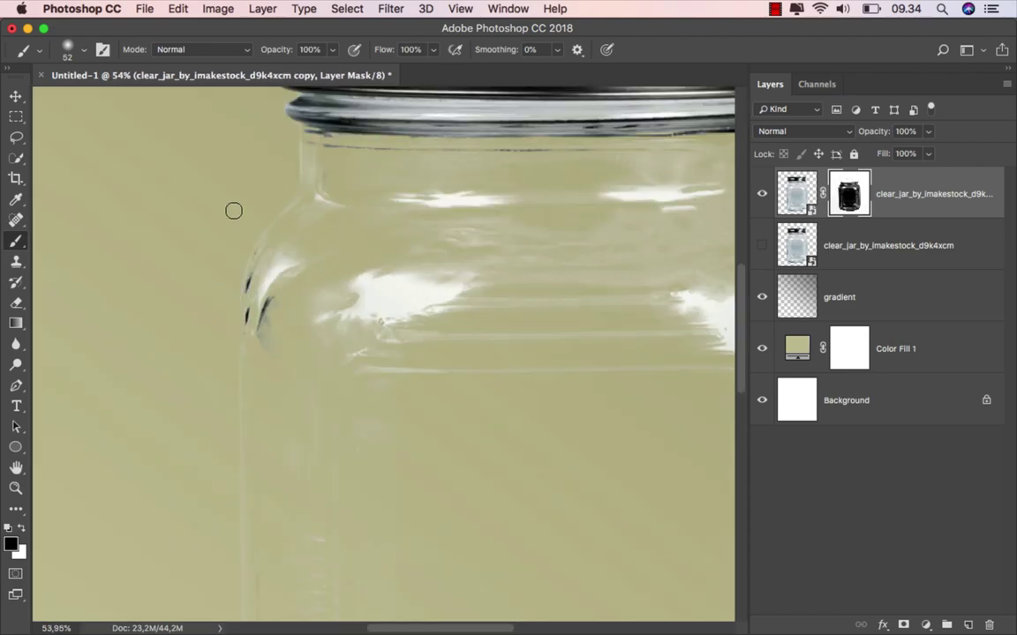
# Set brush opacity to 27% and size 22 px, then dim the jar shoulder's white highlight.
pyautogui.click(331, 50)
pyautogui.moveTo(265, 69); pyautogui.dragTo(253, 69)
pyautogui.scroll(3, 255, 265)
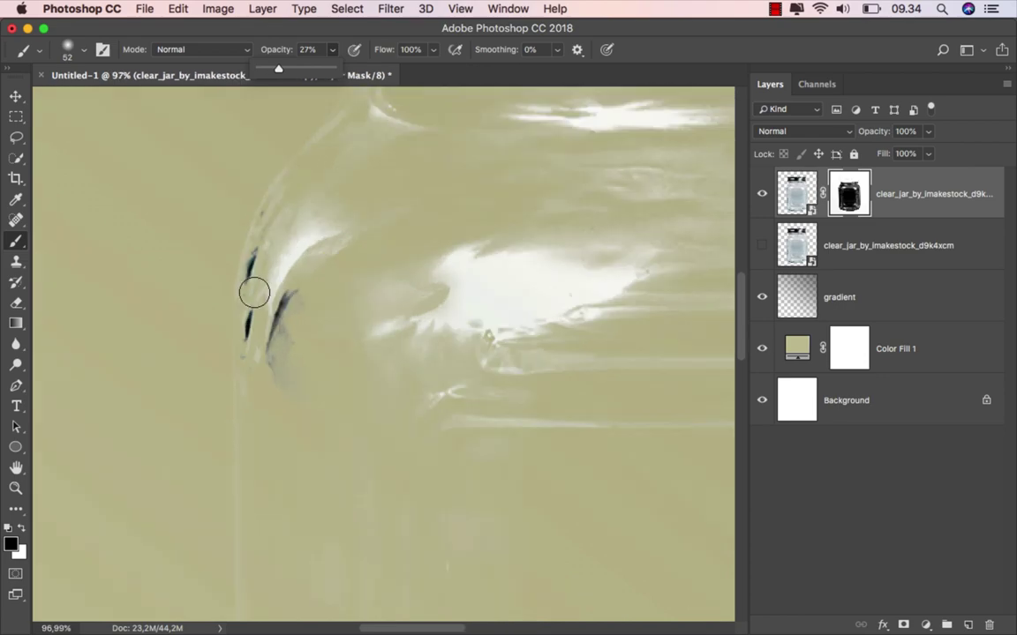
pyautogui.moveTo(253, 264); pyautogui.dragTo(244, 264)
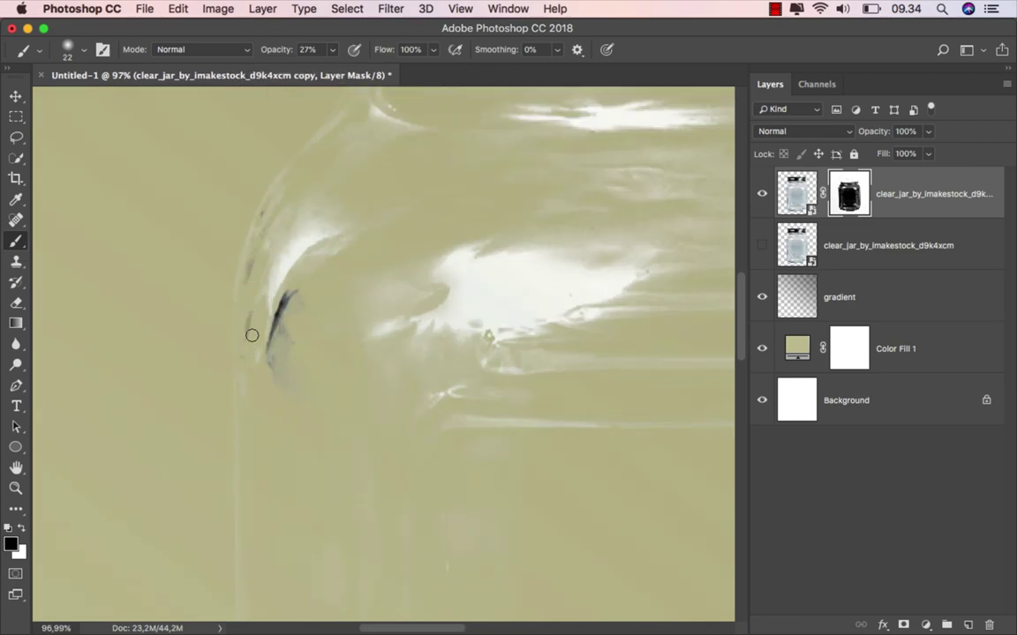
pyautogui.moveTo(290, 340); pyautogui.dragTo(281, 355)
pyautogui.hotkey('ctrl', 'z')
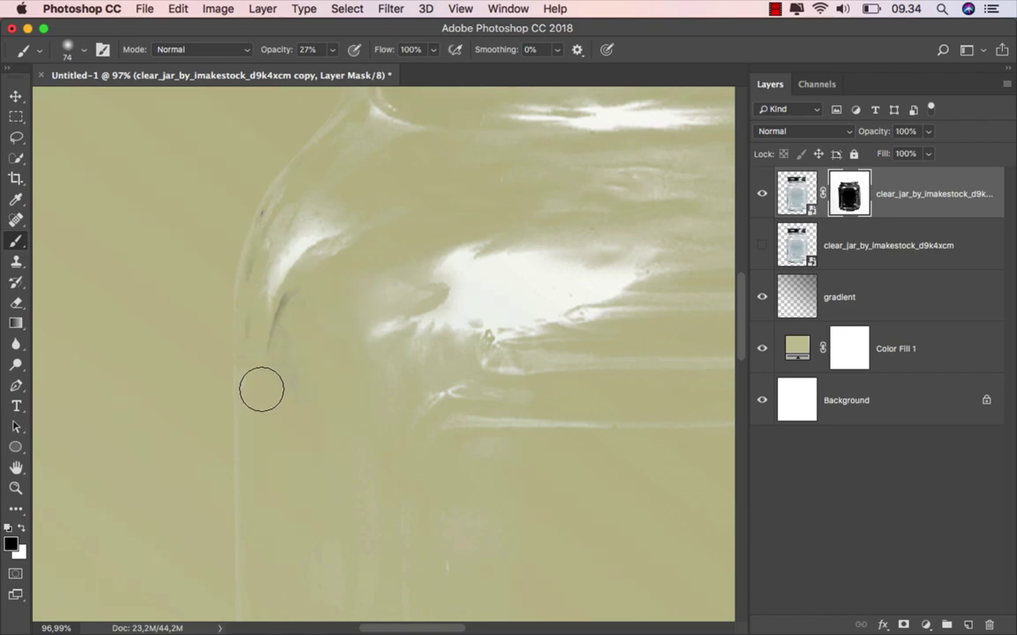
pyautogui.moveTo(311, 265); pyautogui.dragTo(287, 216)
# Enlarge the brush to 155 px and hide the white highlights near the jar bottom.
pyautogui.scroll(-5, 309, 268)
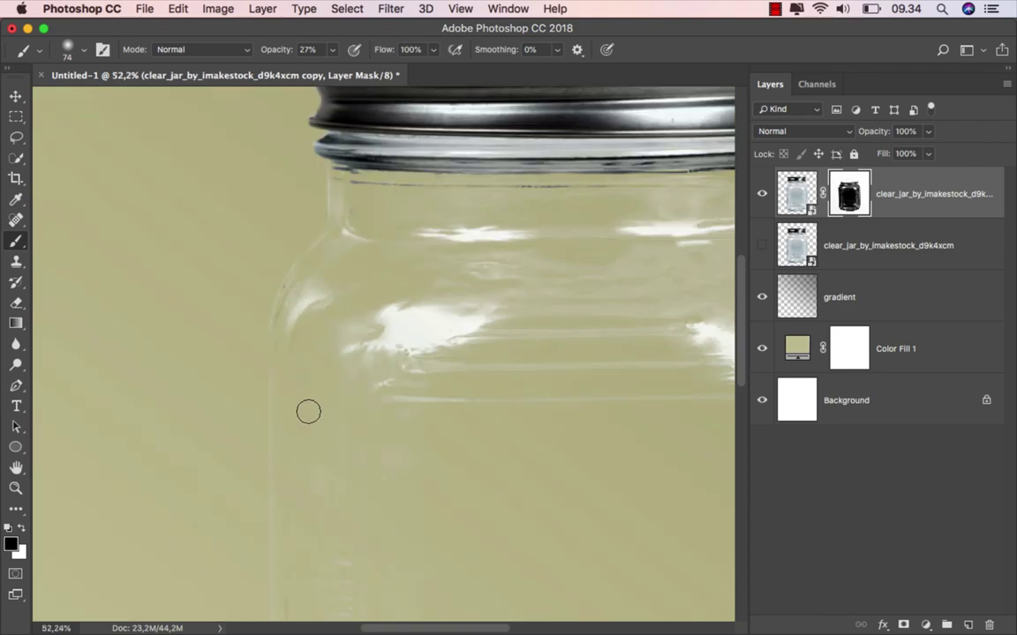
pyautogui.scroll(-5, 331, 442)
pyautogui.moveTo(353, 379)
pyautogui.mouseDown()
pyautogui.moveTo(381, 386)
pyautogui.moveTo(325, 481)
pyautogui.moveTo(345, 175)
pyautogui.moveTo(326, 460)
pyautogui.moveTo(342, 410)
pyautogui.mouseUp()
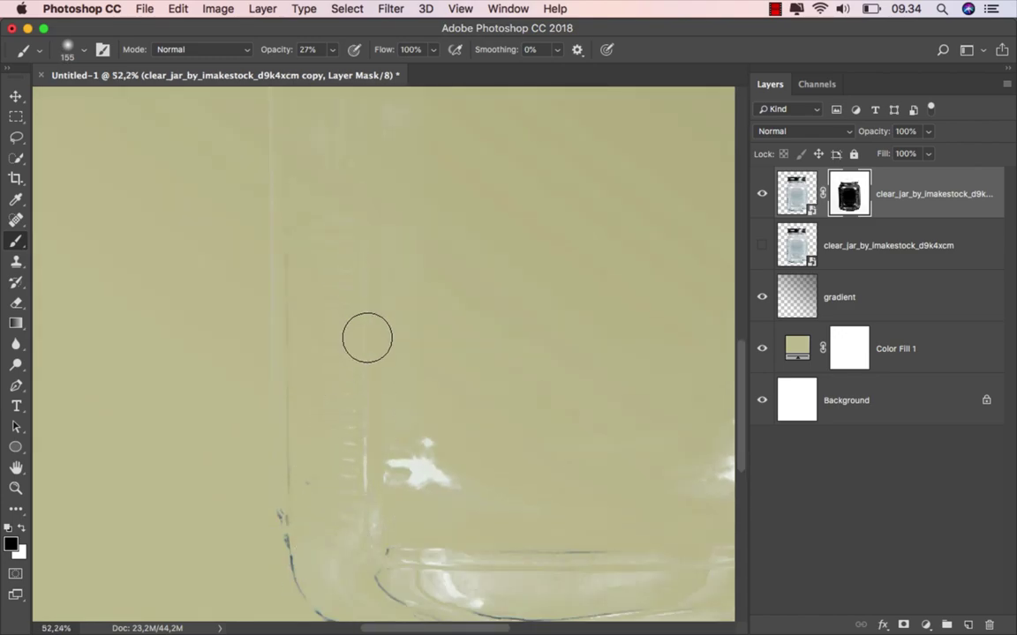
pyautogui.keyDown('alt'); pyautogui.scroll(-1, 270, 449); pyautogui.keyUp('alt')
pyautogui.keyDown('alt'); pyautogui.scroll(-5, 270, 449); pyautogui.keyUp('alt')
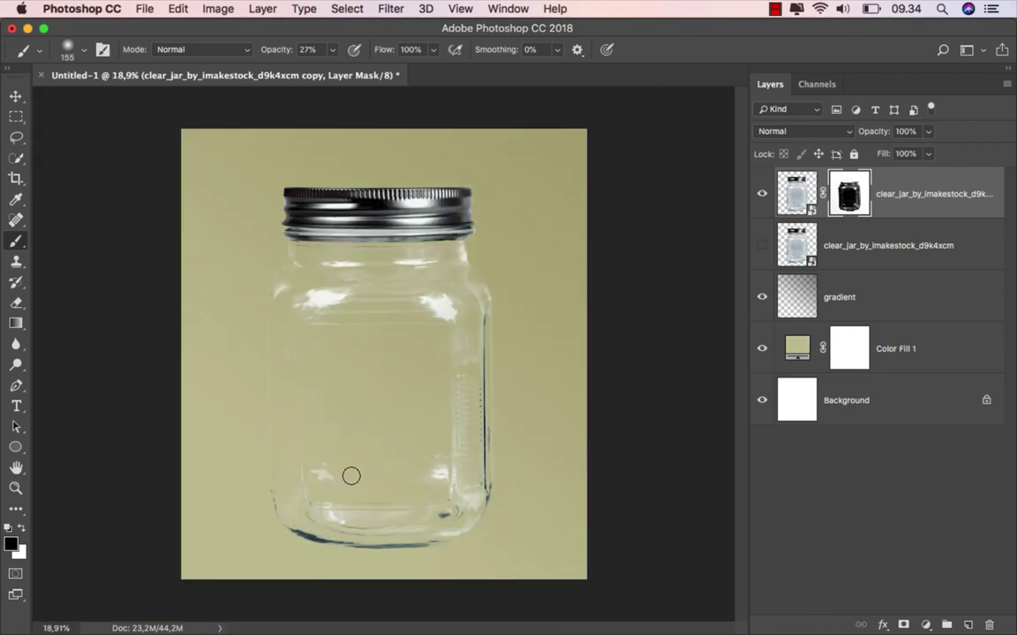
pyautogui.keyDown('alt'); pyautogui.scroll(4, 319, 499); pyautogui.keyUp('alt')
pyautogui.keyDown('alt'); pyautogui.scroll(4, 329, 499); pyautogui.keyUp('alt')
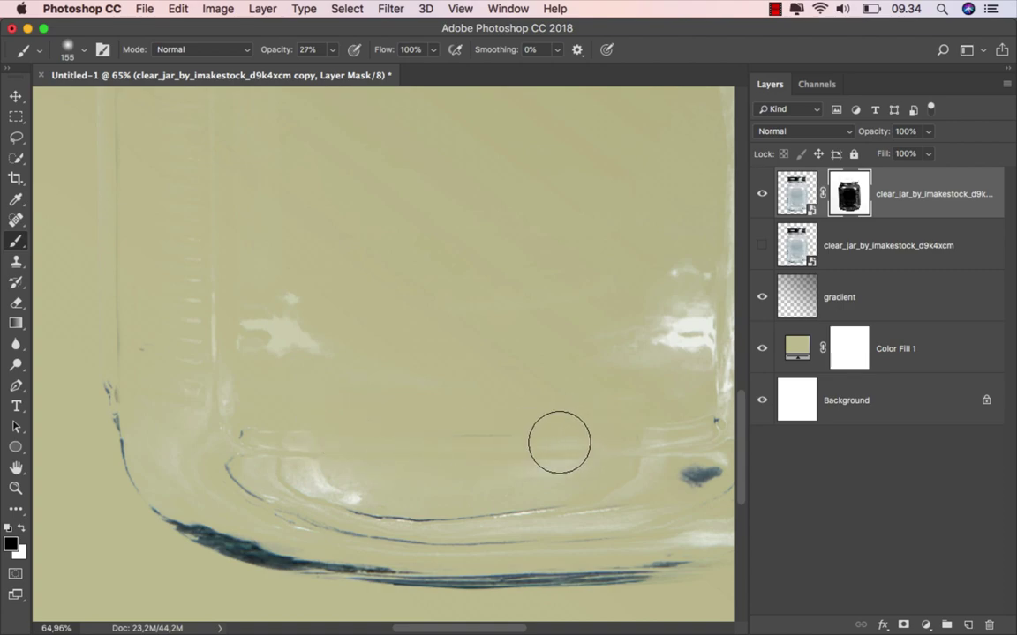
pyautogui.moveTo(558, 438)
pyautogui.mouseDown()
pyautogui.moveTo(331, 468)
pyautogui.moveTo(289, 443)
pyautogui.mouseUp()
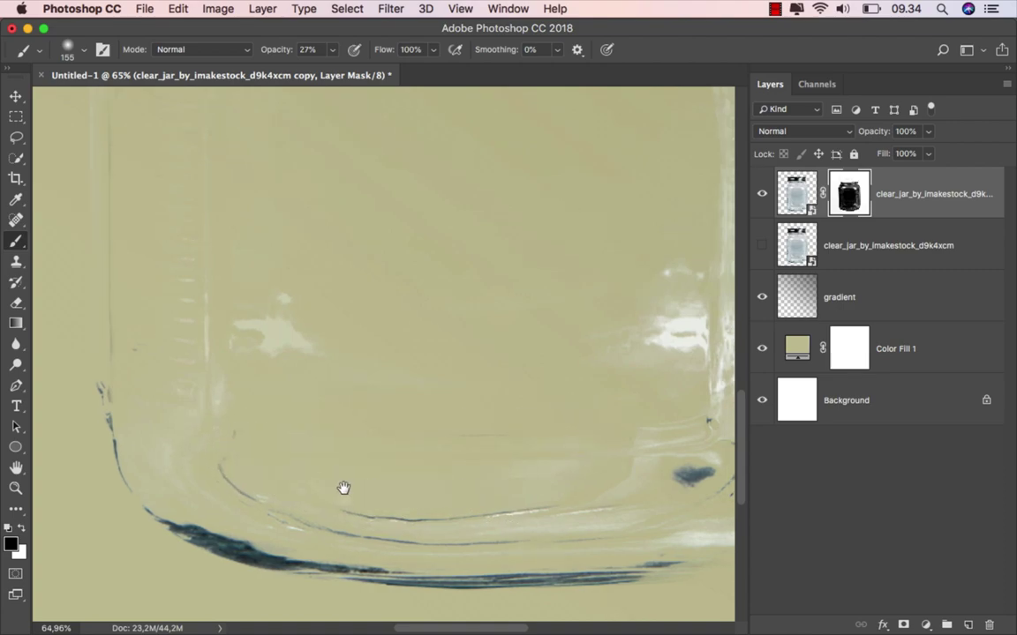
# Fade the dark blotch at the jar bottom and the side highlights, then fit the jar on screen.
pyautogui.hscroll(5, 343, 488)
pyautogui.moveTo(529, 462); pyautogui.dragTo(306, 484)
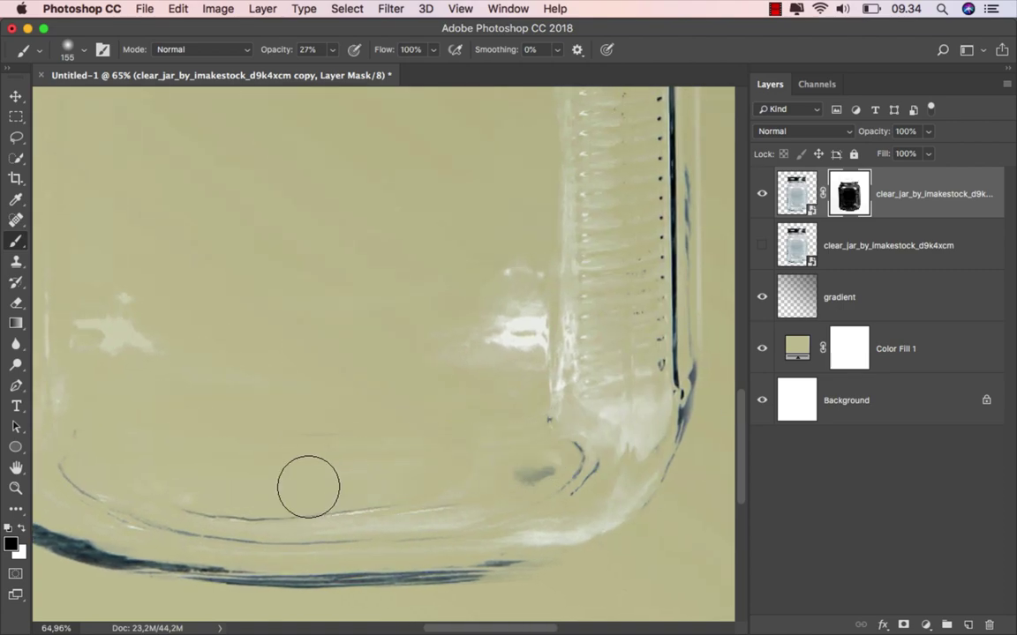
pyautogui.moveTo(106, 321)
pyautogui.mouseDown()
pyautogui.moveTo(127, 320)
pyautogui.moveTo(82, 340)
pyautogui.moveTo(138, 313)
pyautogui.mouseUp()
pyautogui.moveTo(468, 409); pyautogui.dragTo(529, 410)
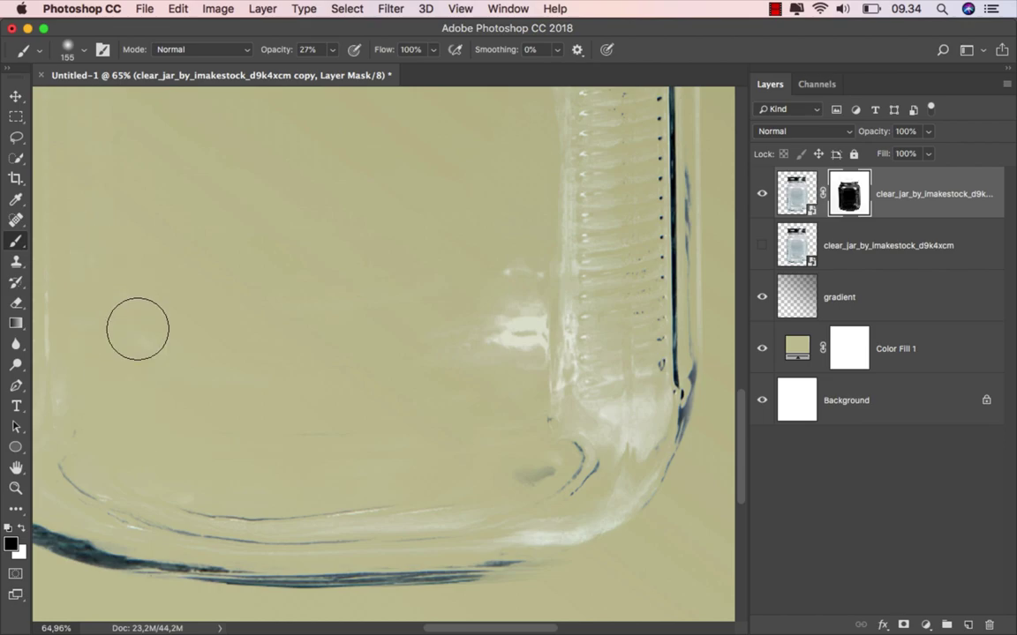
pyautogui.press('super+0')
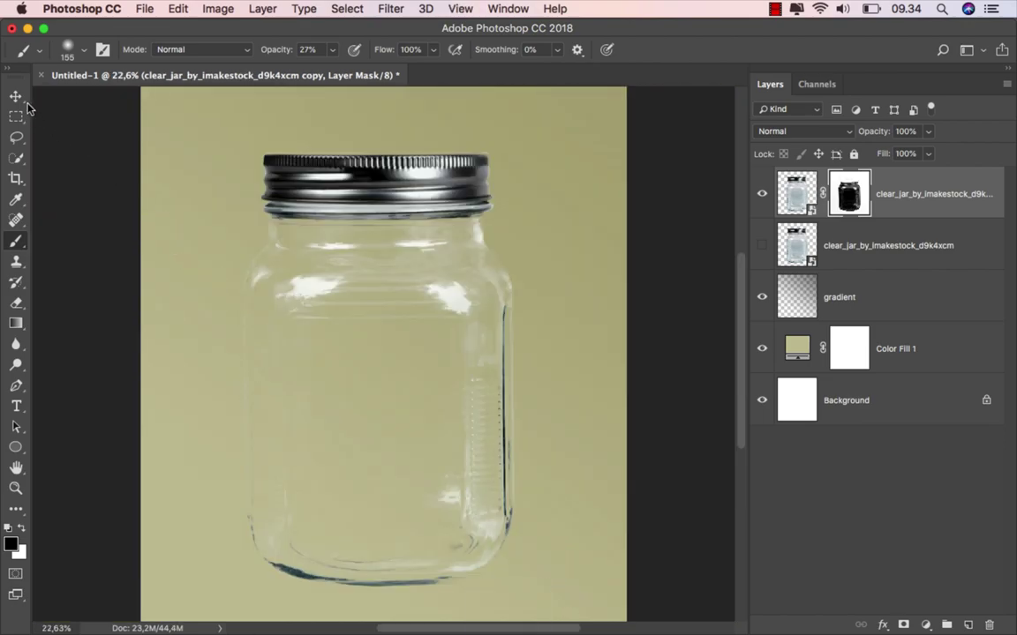
# Add a Solid Color fill layer over the jar, initially dark teal.
pyautogui.press('v')
pyautogui.press('super+2')
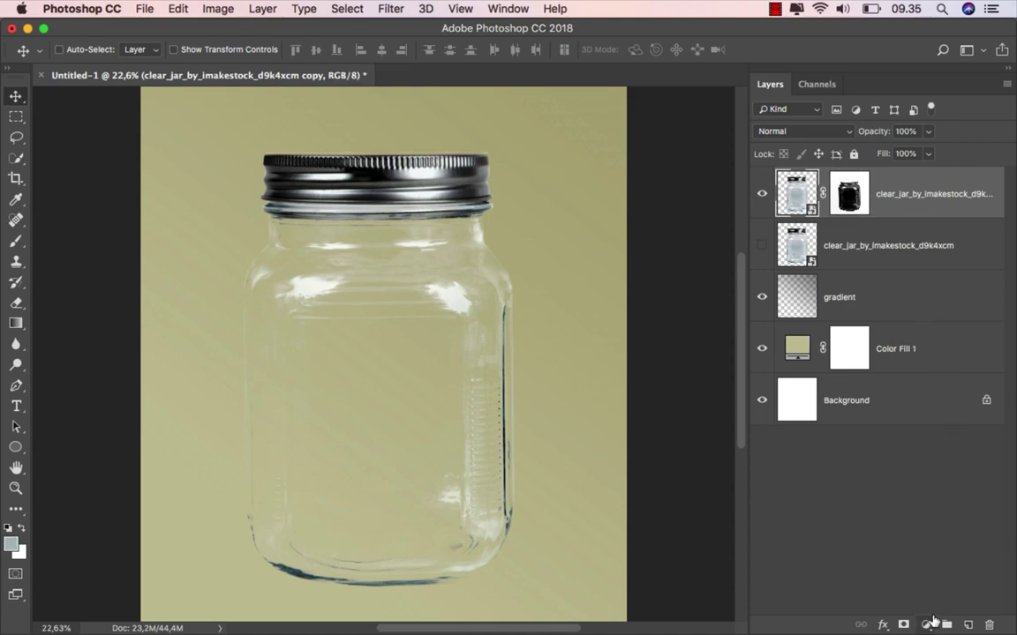
pyautogui.click(933, 624)
pyautogui.click(953, 322)
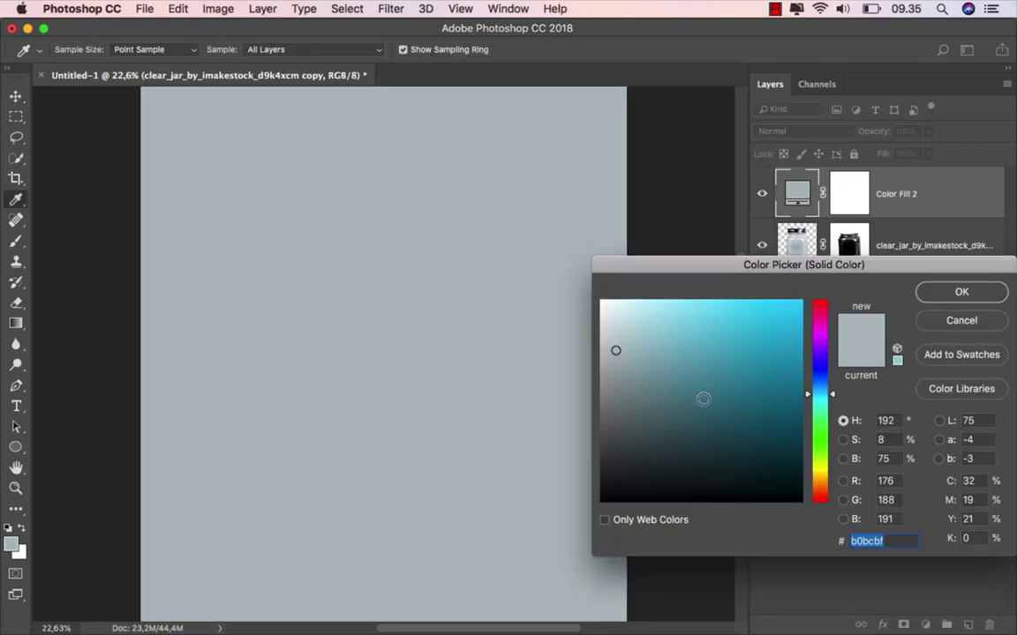
pyautogui.click(704, 399)
pyautogui.click(962, 292)
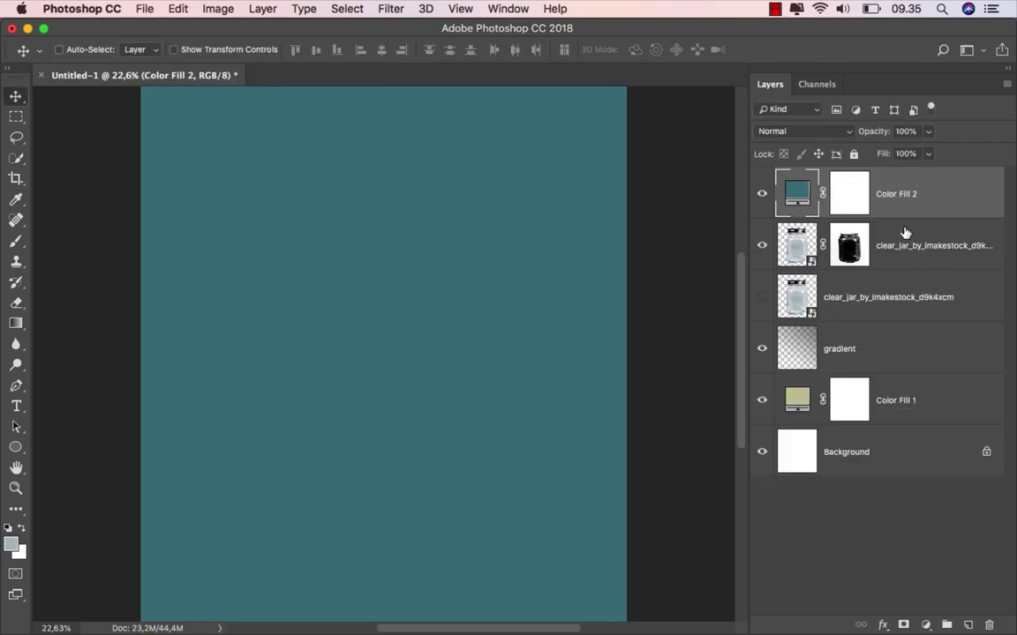
# Clip Color Fill 2 to the jar layer and change its colour to orange.
pyautogui.rightClick(901, 207)
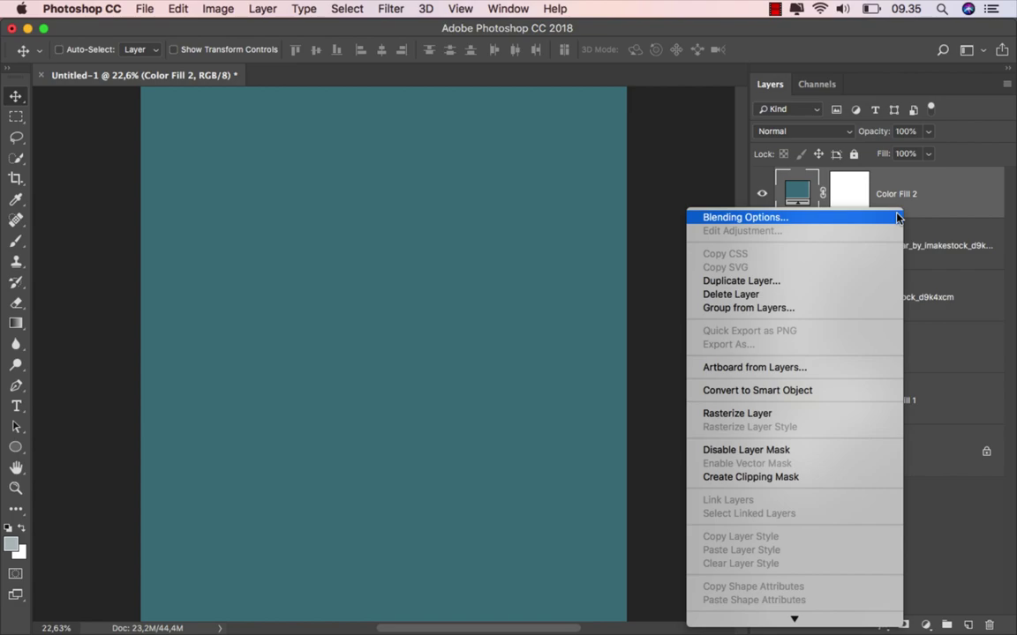
pyautogui.click(809, 477)
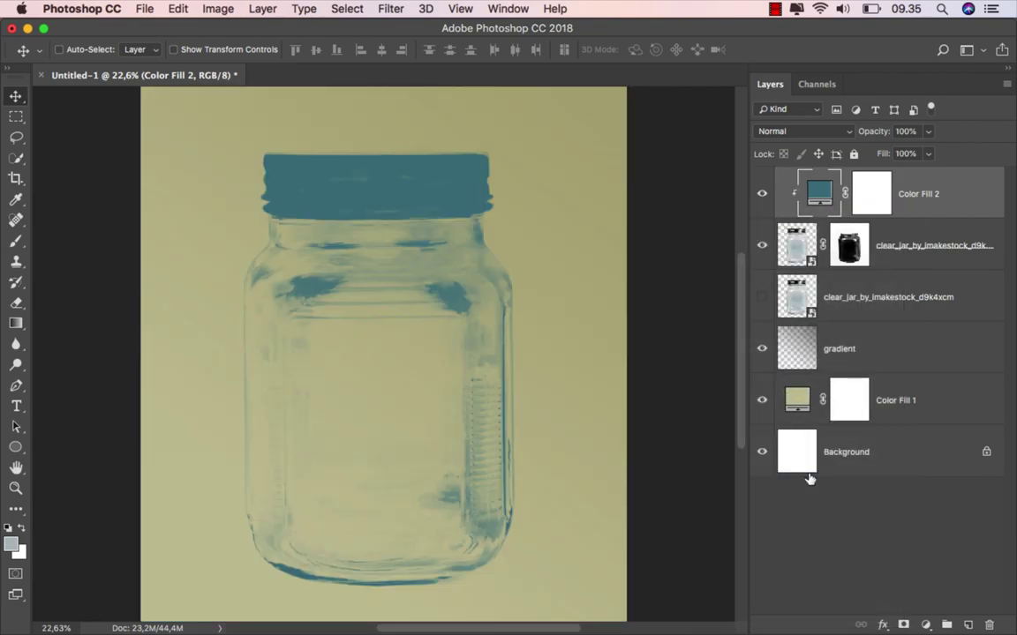
pyautogui.doubleClick(817, 195)
pyautogui.click(801, 301)
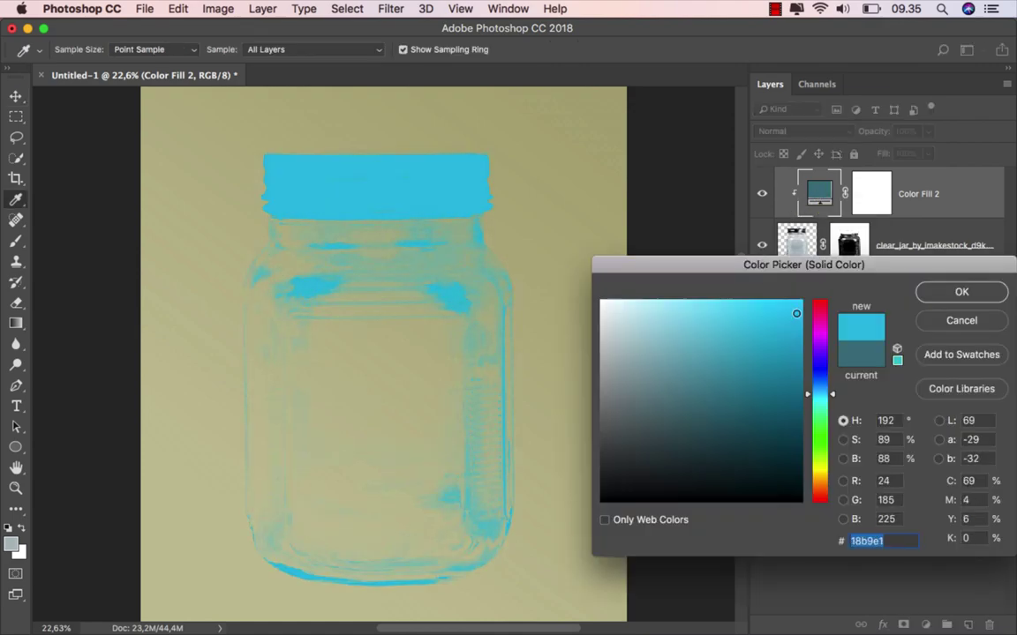
pyautogui.moveTo(823, 492); pyautogui.dragTo(830, 487)
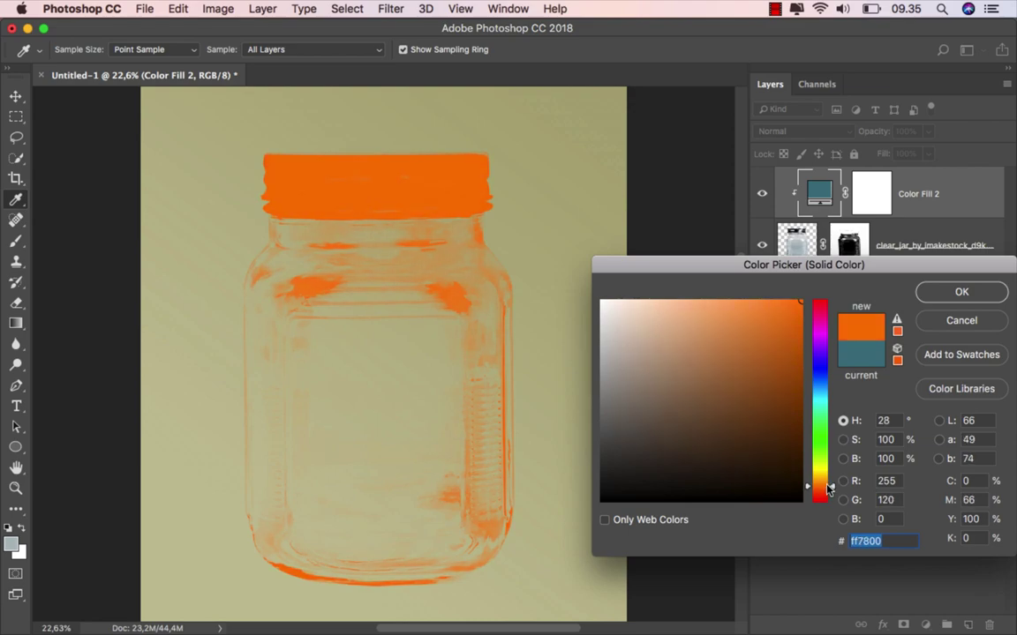
pyautogui.moveTo(829, 489); pyautogui.dragTo(830, 491)
pyautogui.click(961, 292)
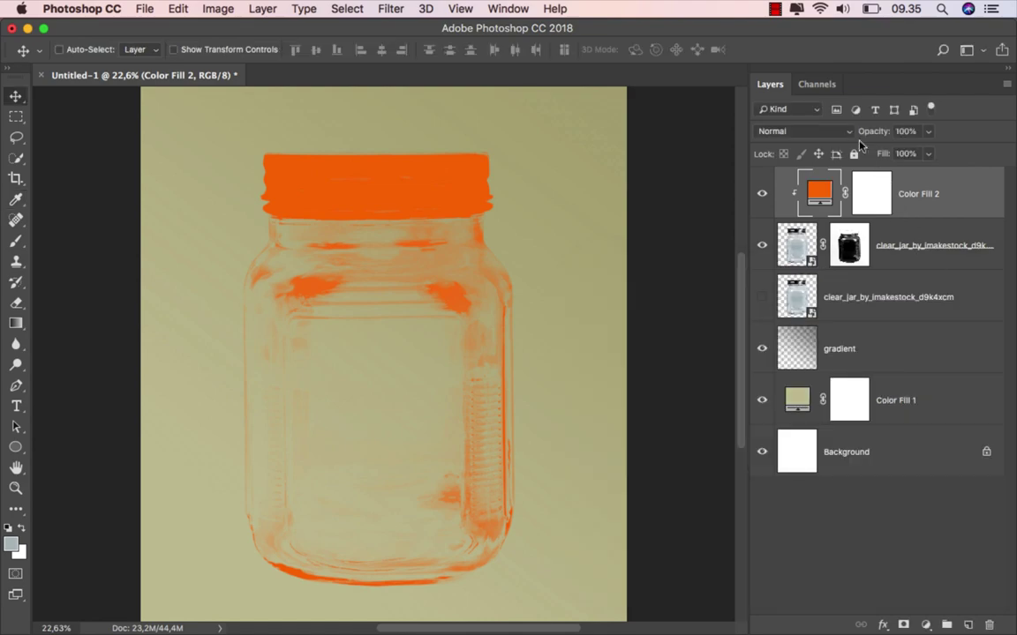
# Blend Color Fill 2 in Soft Light to copper the lid, then add a layer above gradient.
pyautogui.click(821, 133)
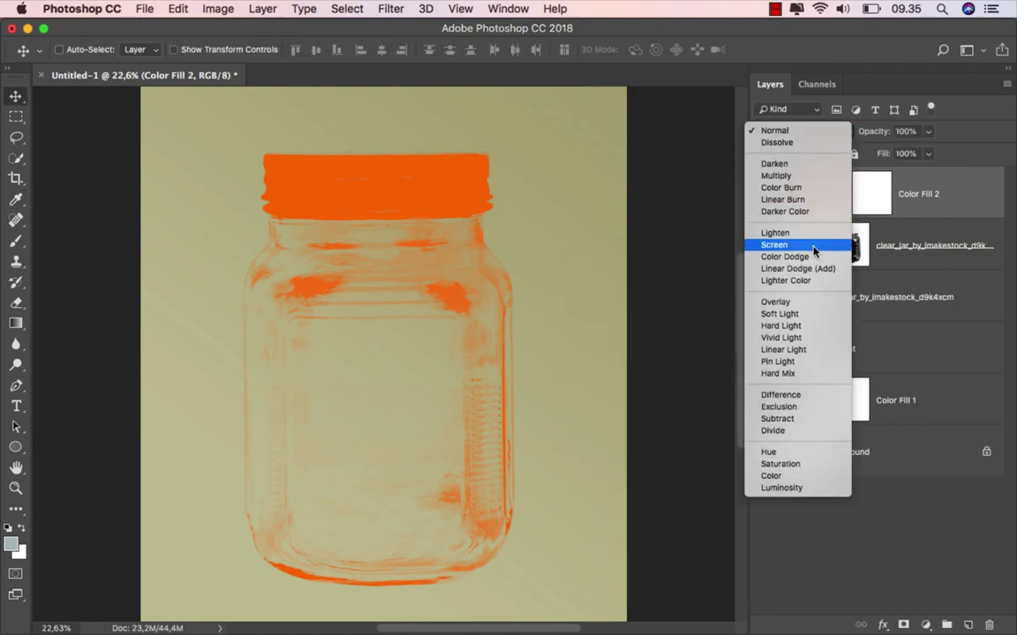
pyautogui.click(812, 313)
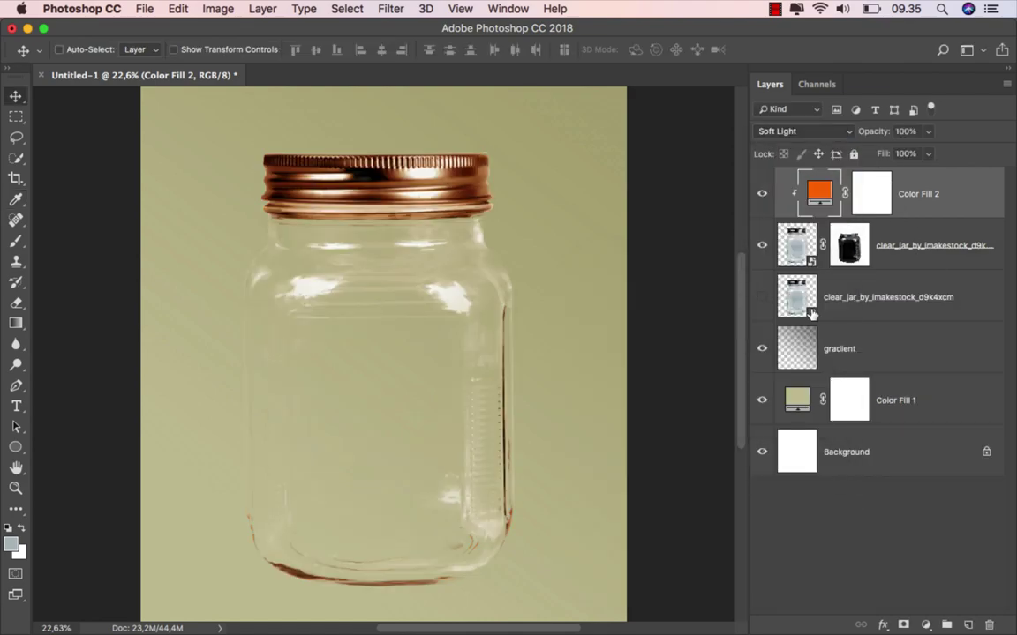
pyautogui.click(764, 193)
pyautogui.click(895, 333)
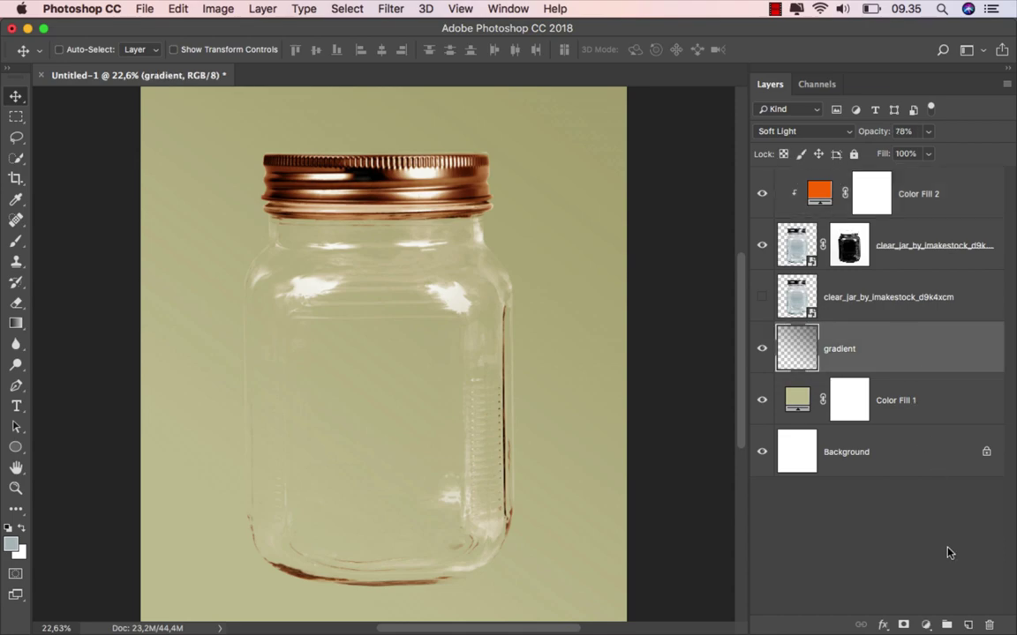
pyautogui.click(966, 624)
pyautogui.write('shado')
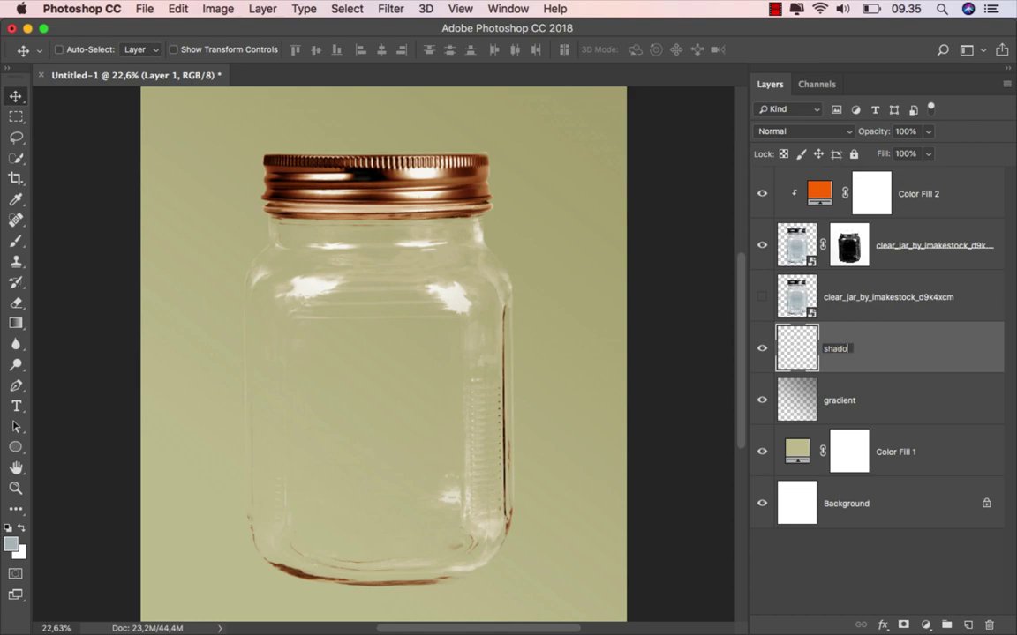
# Name the new layer 'shadow' and paint a soft black 266 px brush dab near the jar's bottom.
pyautogui.write('w')
pyautogui.press('Return')
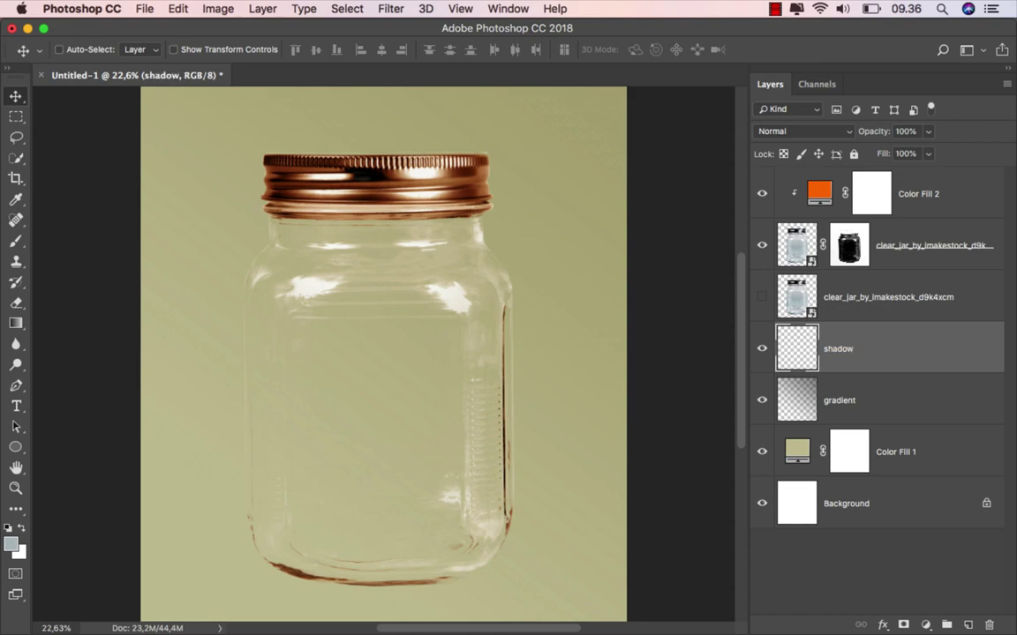
pyautogui.scroll(-1, 399, 436)
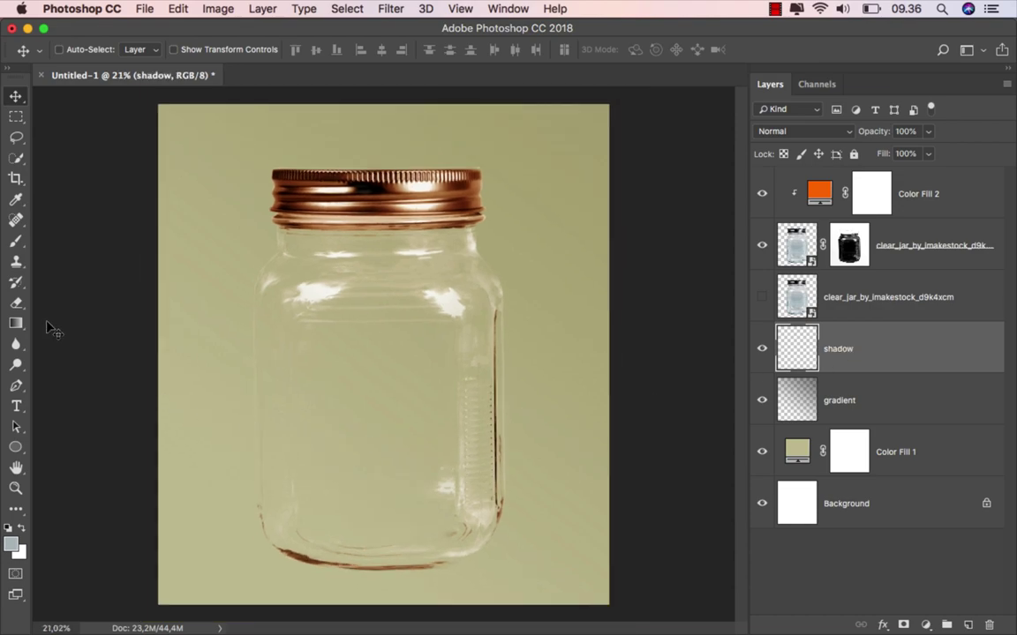
pyautogui.click(16, 241)
pyautogui.rightClick(211, 244)
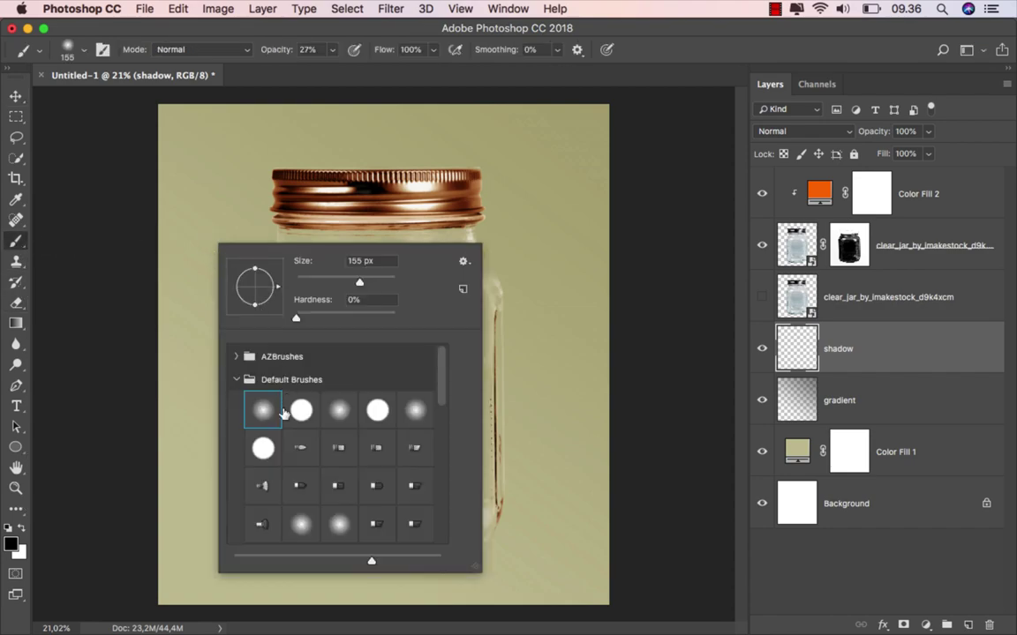
pyautogui.moveTo(332, 54)
pyautogui.mouseDown()
pyautogui.moveTo(369, 73)
pyautogui.moveTo(372, 56)
pyautogui.mouseUp()
pyautogui.moveTo(421, 459); pyautogui.dragTo(397, 465)
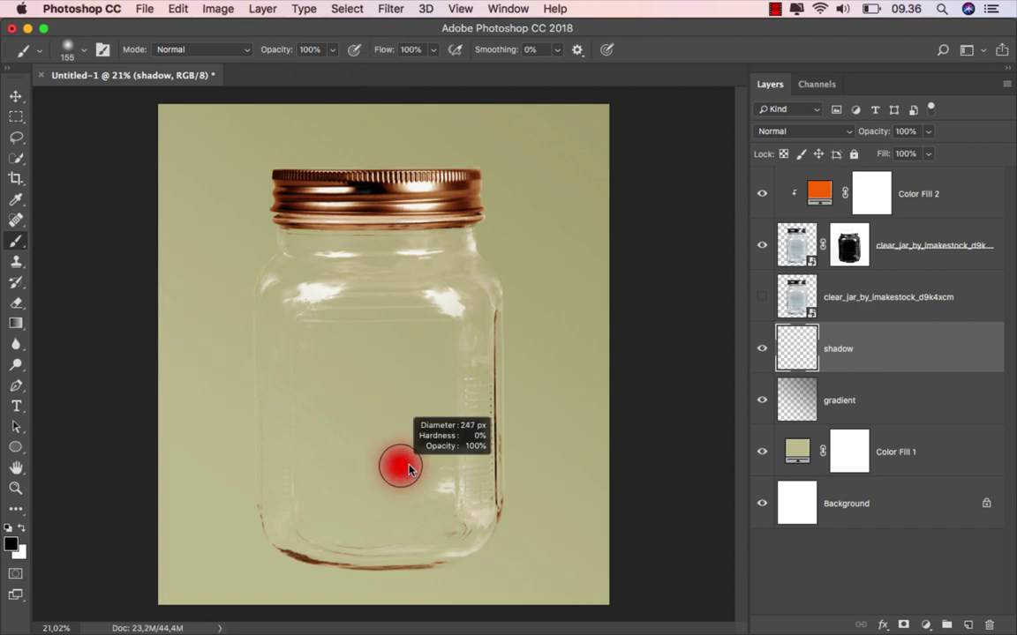
pyautogui.scroll(-1, 420, 481)
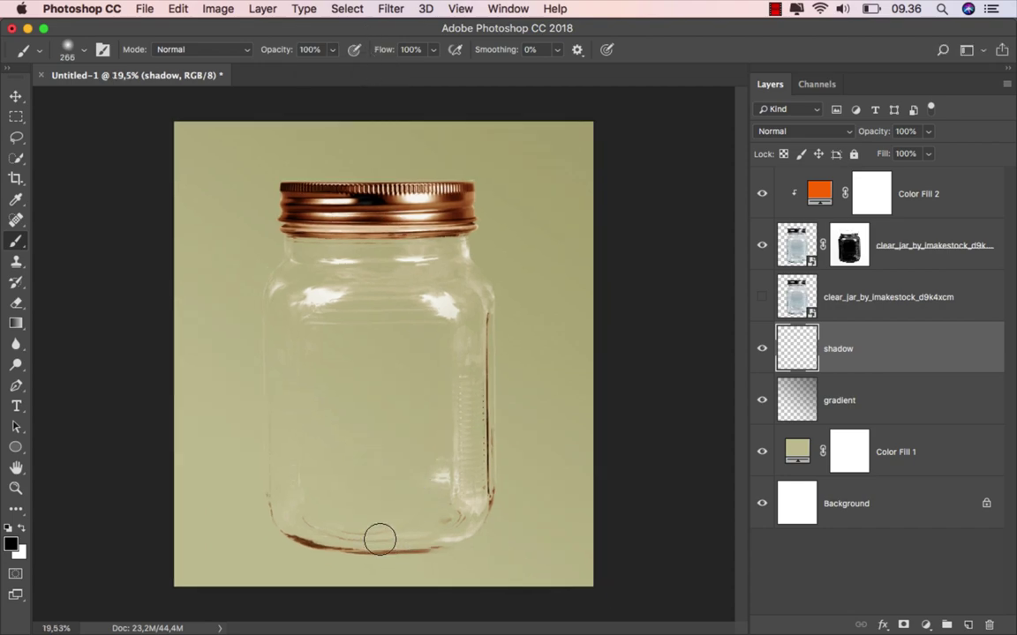
pyautogui.click(375, 516)
# Stretch the shadow wide under the jar's base, lower it to 50% opacity, and add a mask.
pyautogui.click(15, 96)
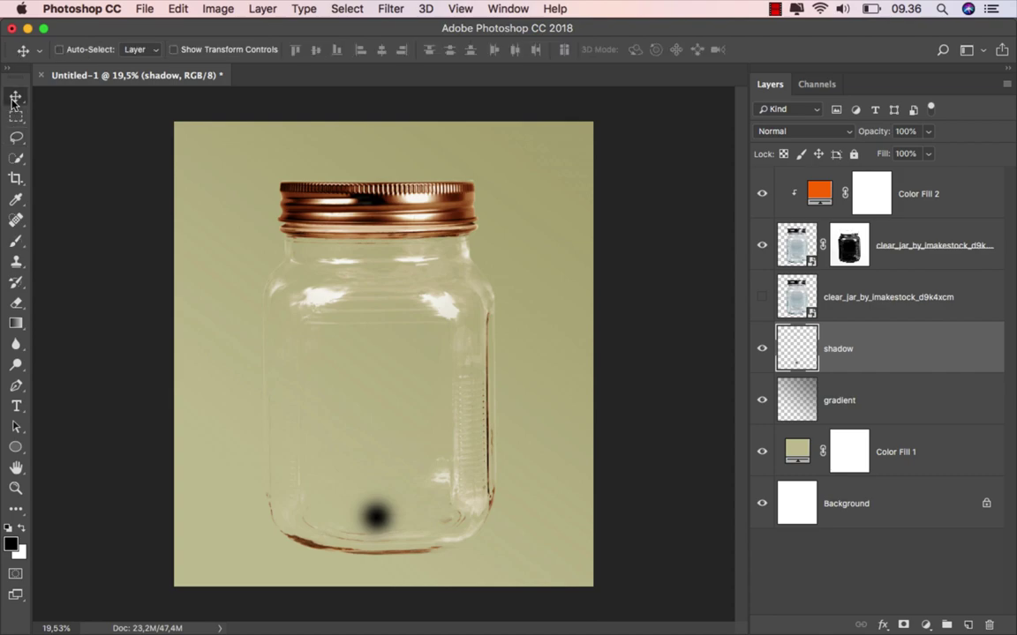
pyautogui.press('super+t')
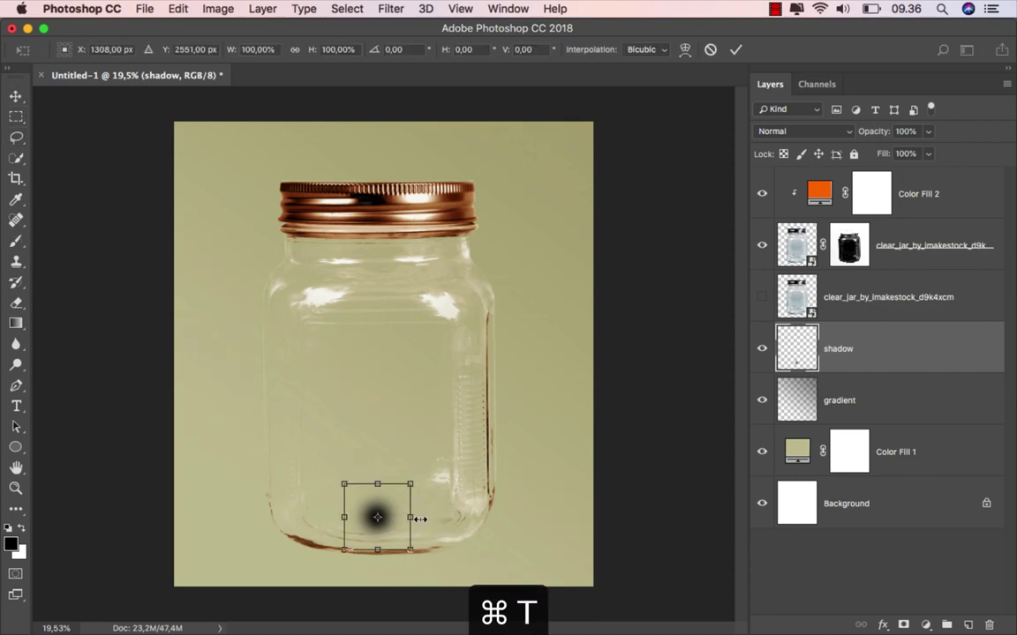
pyautogui.moveTo(420, 519); pyautogui.dragTo(585, 519)
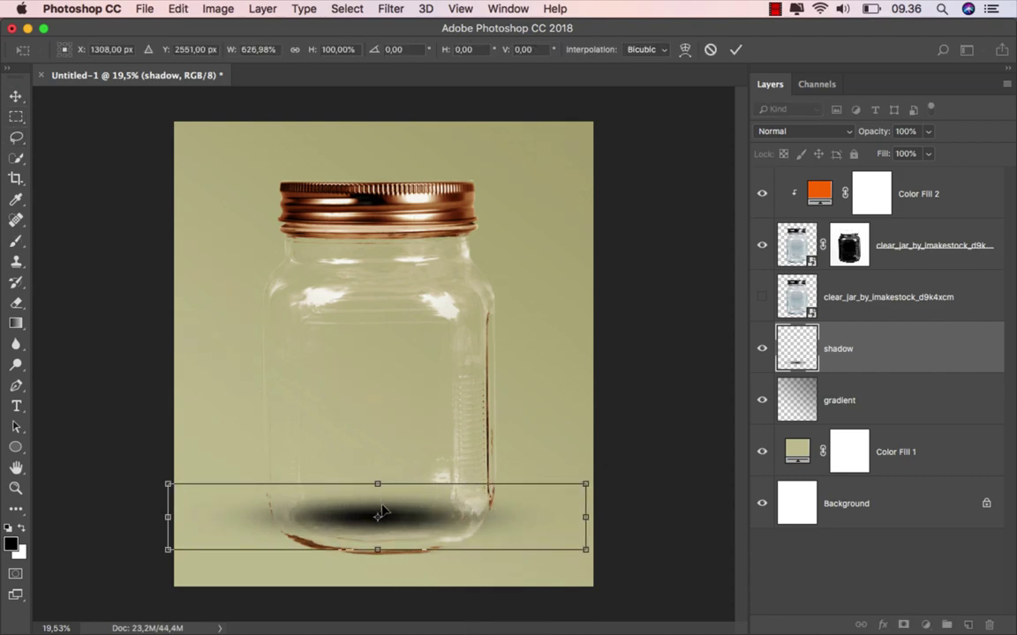
pyautogui.moveTo(383, 512); pyautogui.dragTo(385, 544)
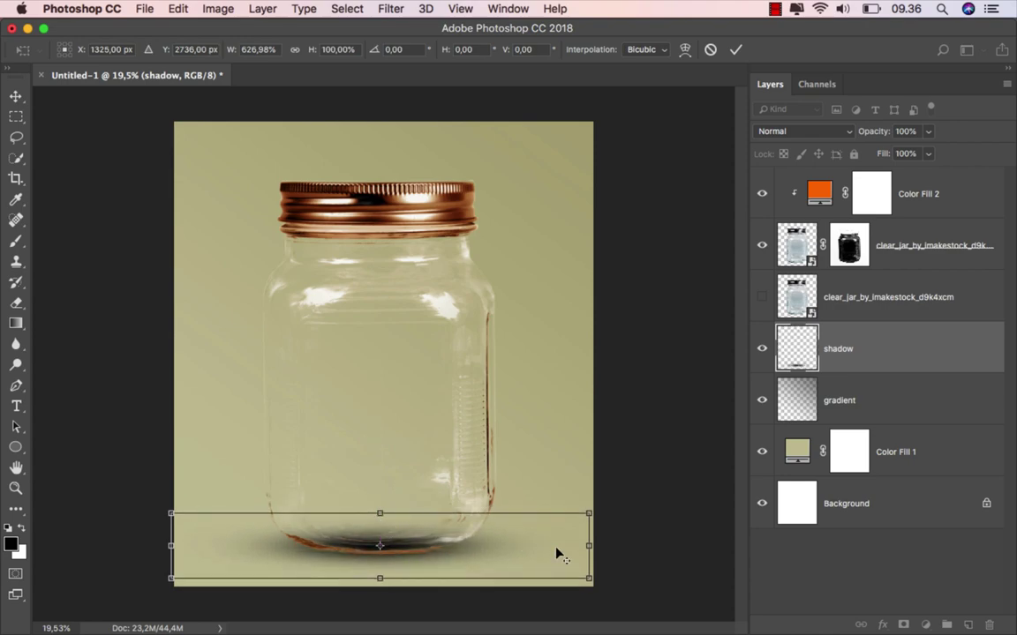
pyautogui.moveTo(590, 546); pyautogui.dragTo(659, 540)
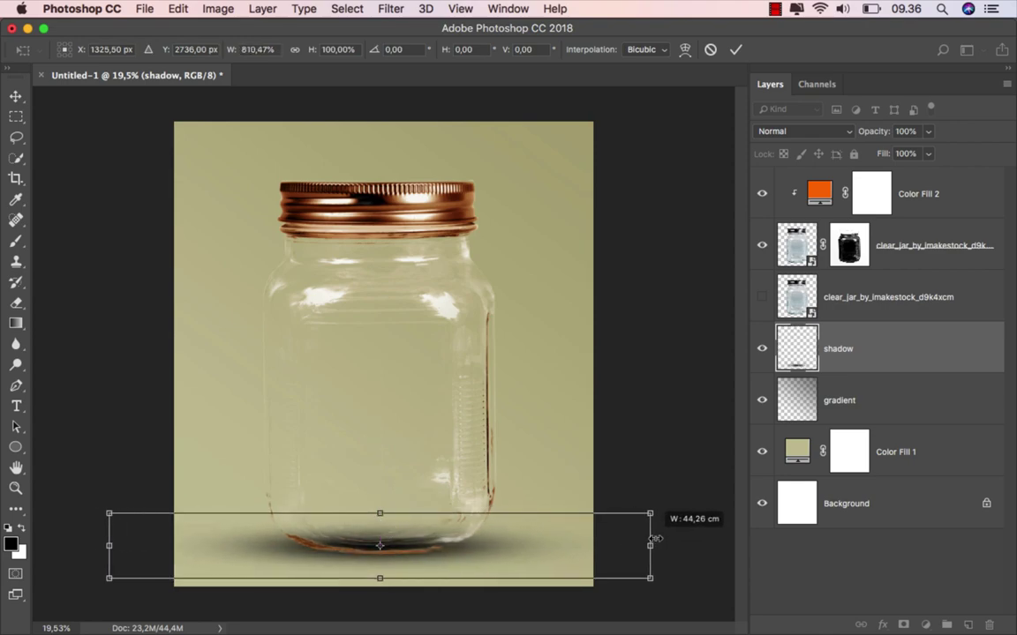
pyautogui.click(732, 51)
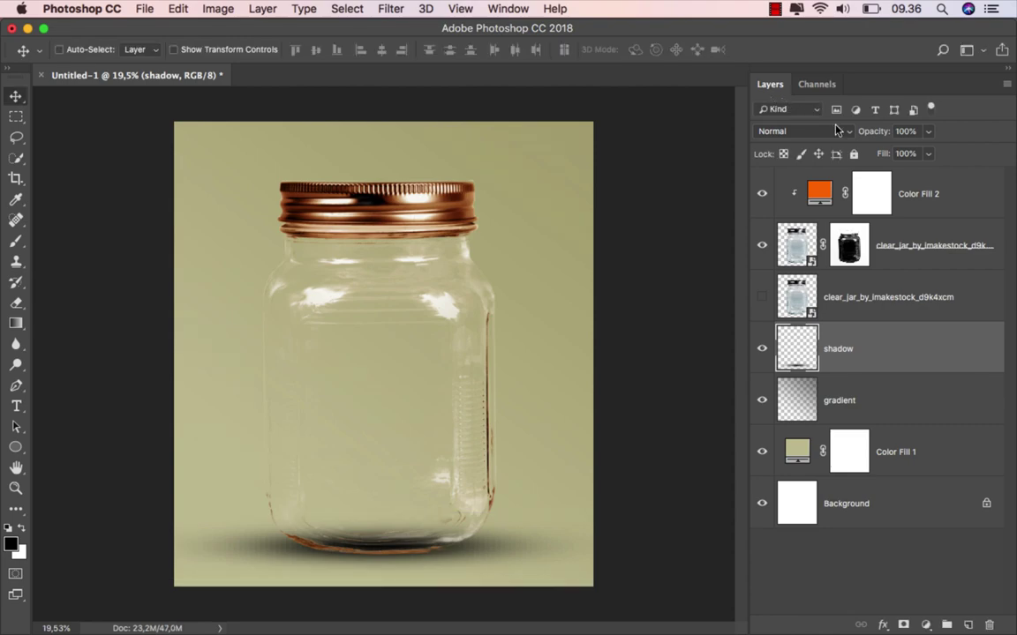
pyautogui.moveTo(929, 133); pyautogui.dragTo(892, 159)
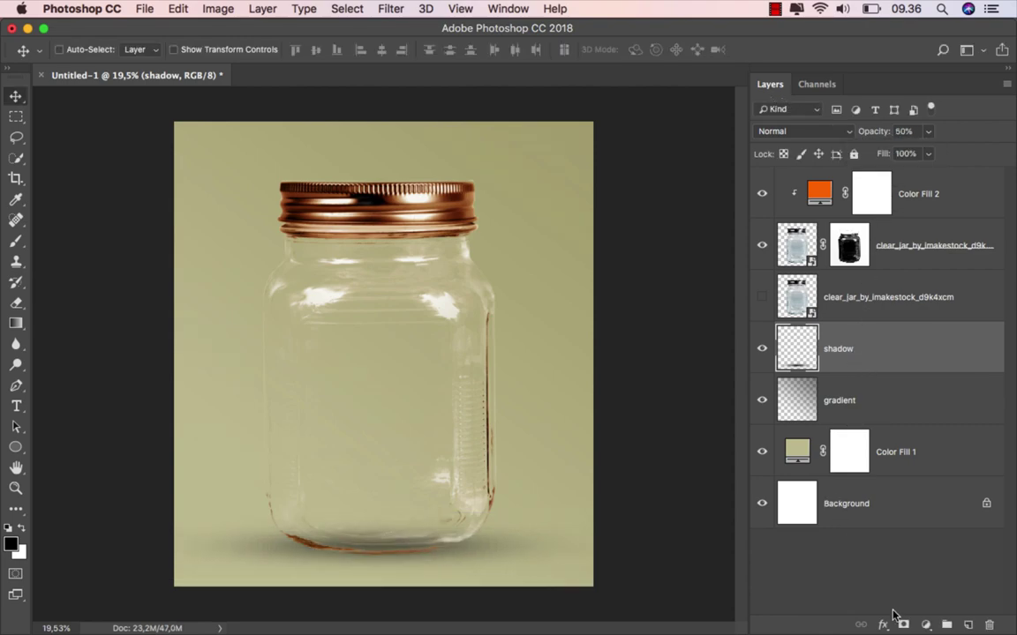
pyautogui.click(902, 624)
# Draw a black-to-white gradient on the shadow mask to fade the shadow's left side.
pyautogui.click(18, 324)
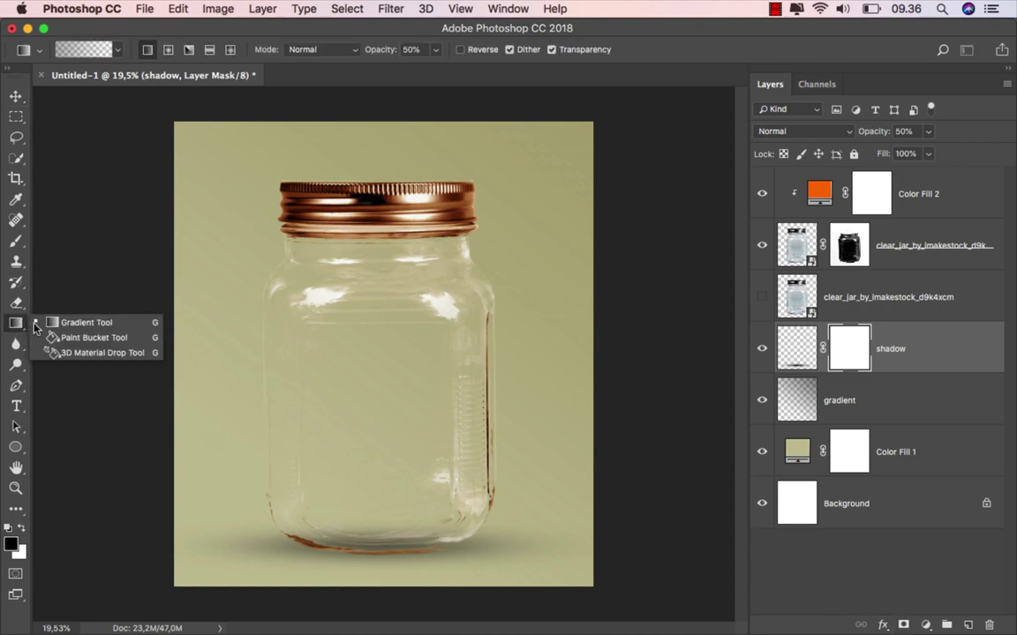
pyautogui.click(71, 323)
pyautogui.moveTo(374, 552); pyautogui.dragTo(374, 552)
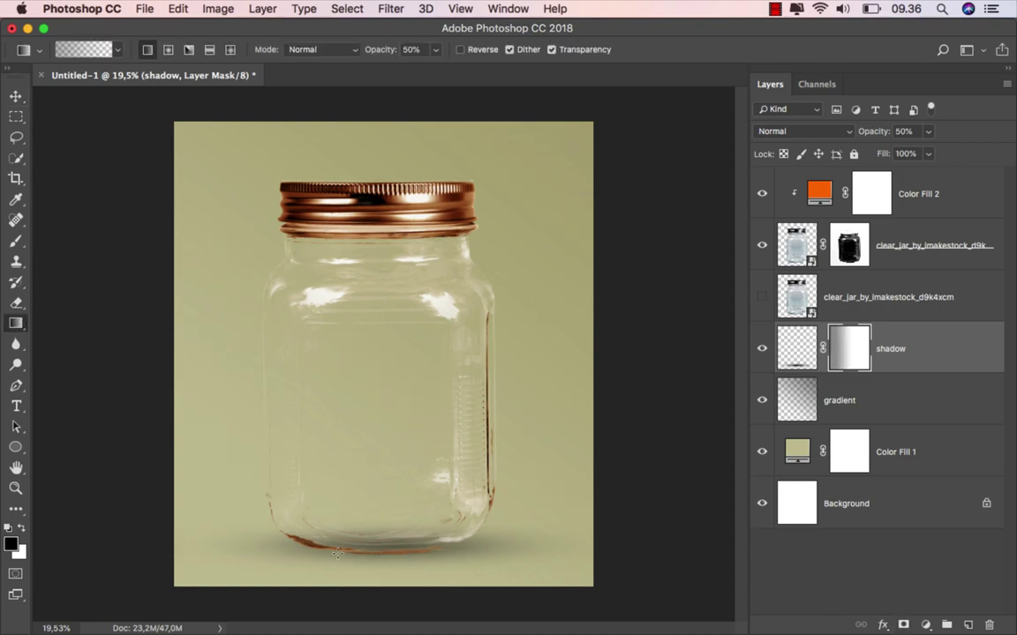
pyautogui.moveTo(191, 548); pyautogui.dragTo(397, 551)
pyautogui.moveTo(190, 547); pyautogui.dragTo(431, 552)
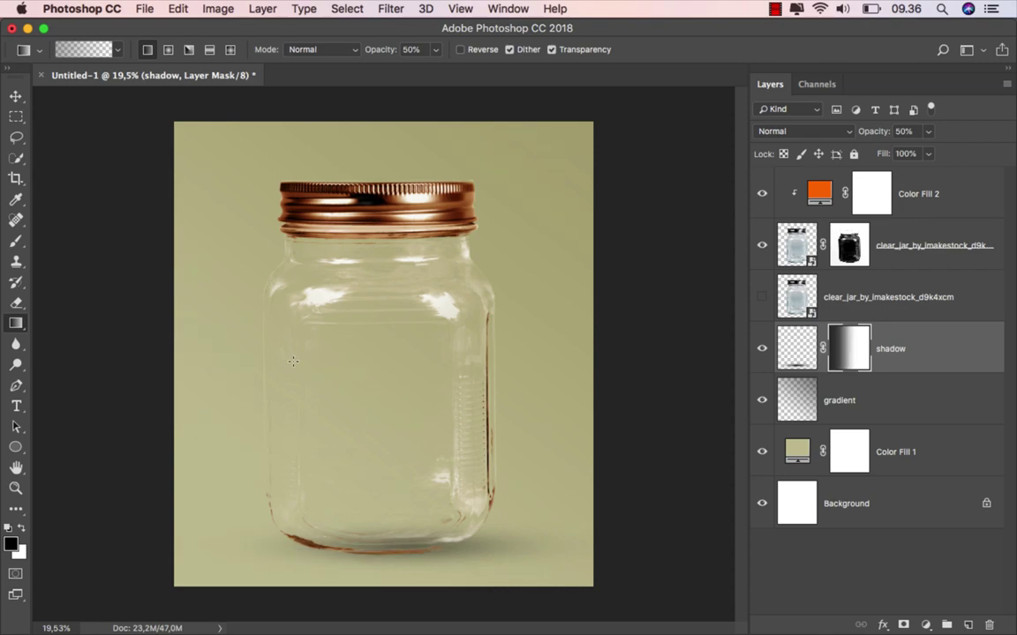
pyautogui.click(15, 96)
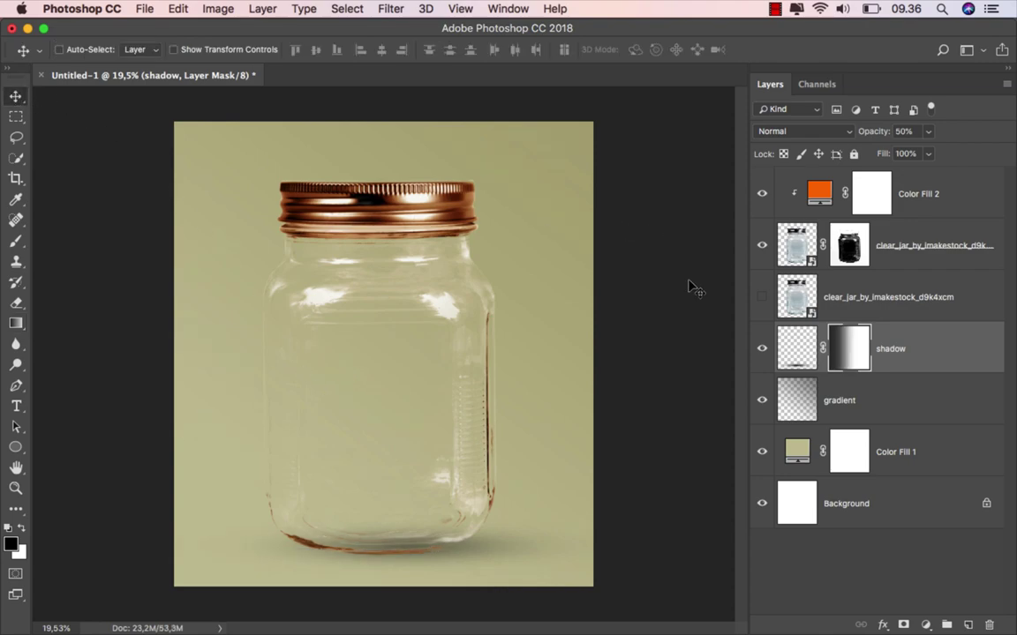
pyautogui.scroll(1, 380, 564)
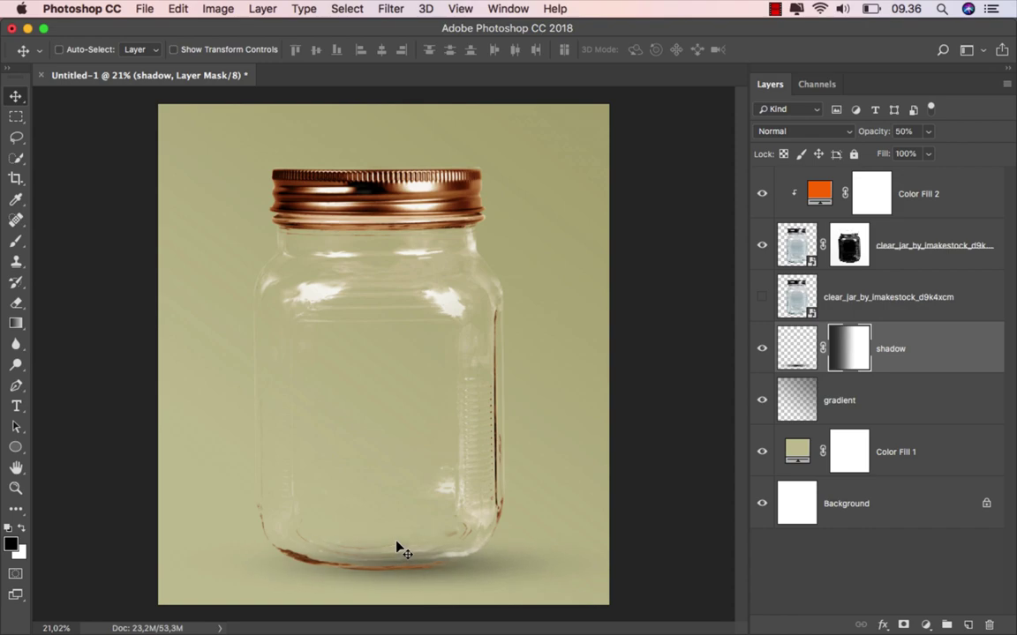
pyautogui.scroll(-2, 397, 544)
pyautogui.scroll(1, 414, 521)
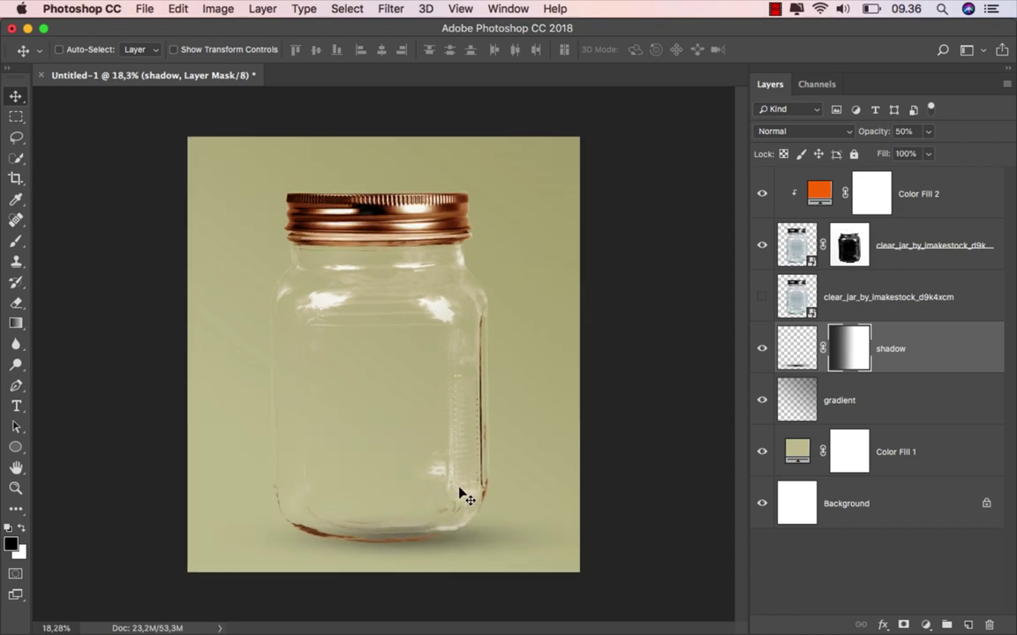
pyautogui.click(16, 323)
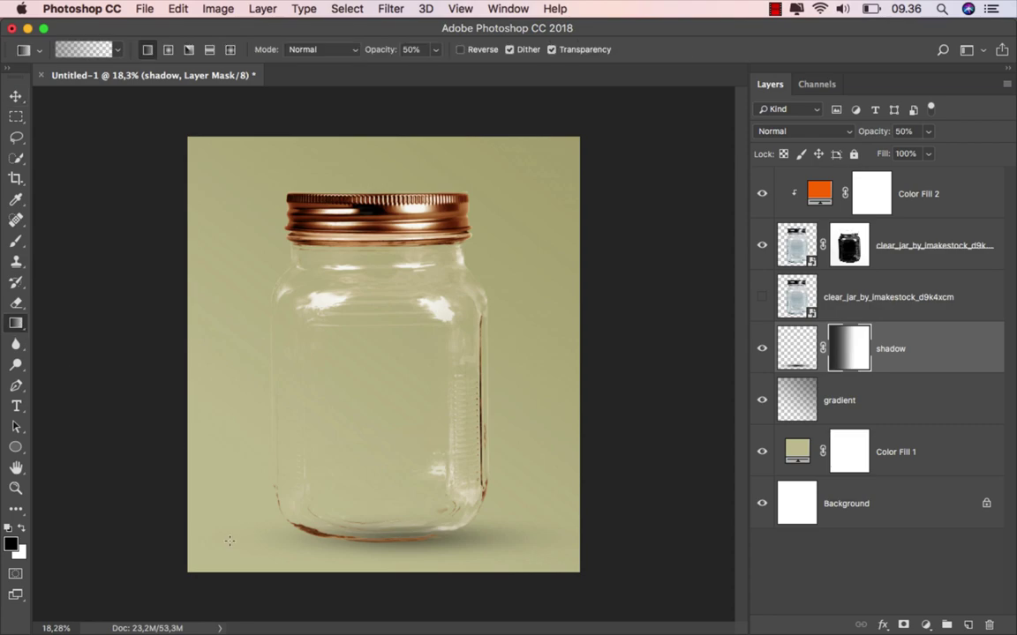
pyautogui.moveTo(149, 552); pyautogui.dragTo(415, 558)
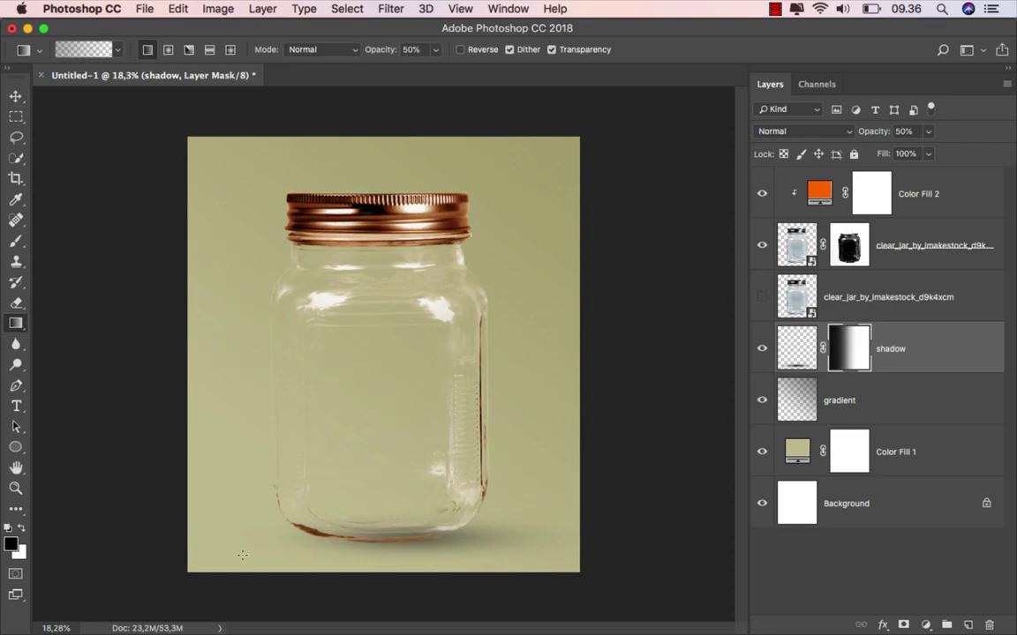
pyautogui.moveTo(164, 553); pyautogui.dragTo(319, 540)
# Select Color Fill 2 and drag the background_12 autumn railway photo into the document.
pyautogui.click(13, 98)
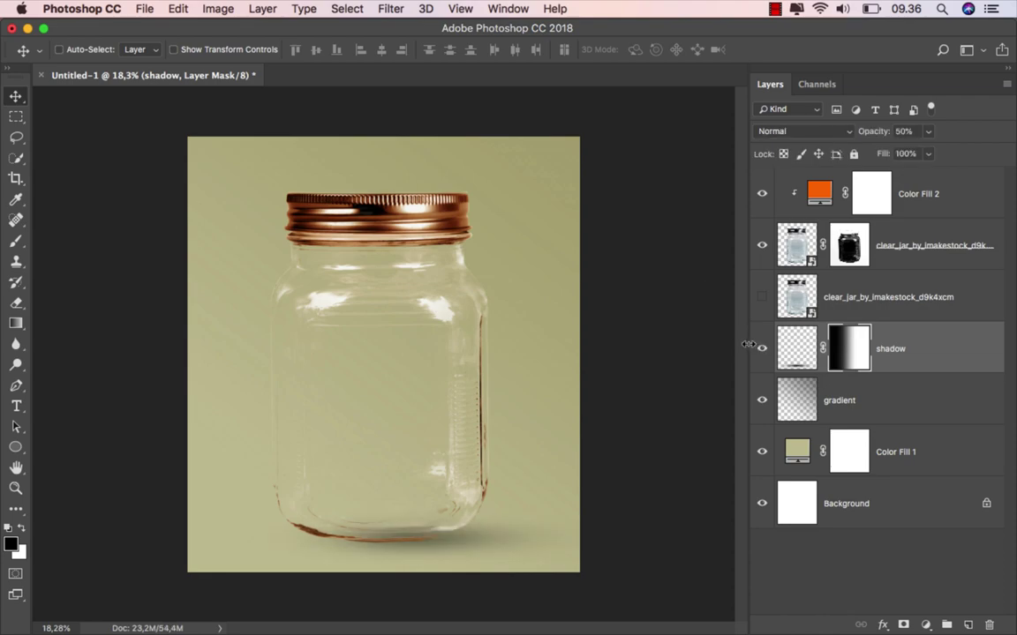
pyautogui.press('super+2')
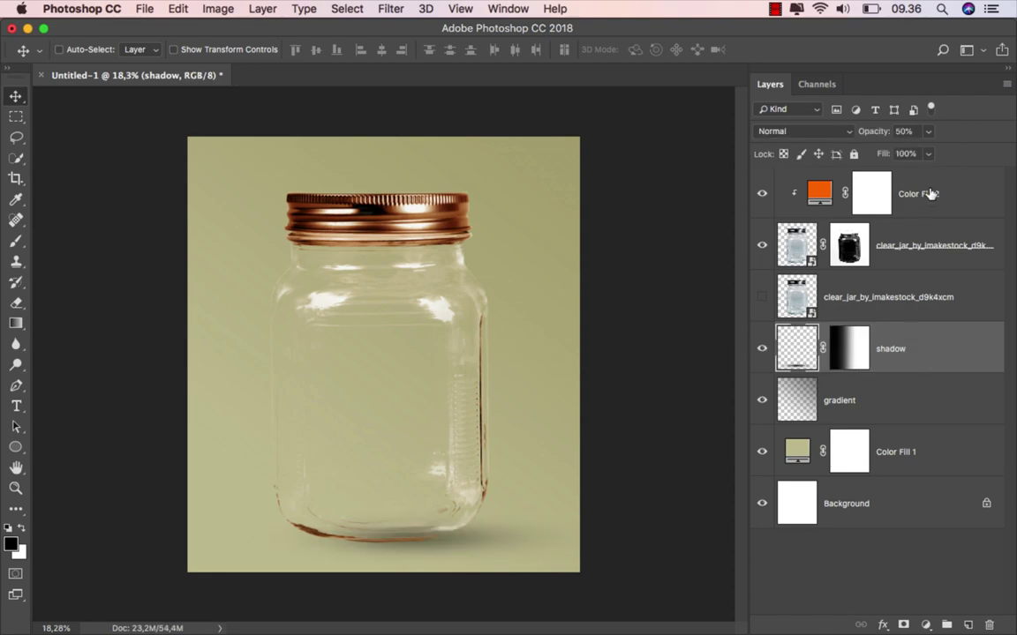
pyautogui.click(931, 193)
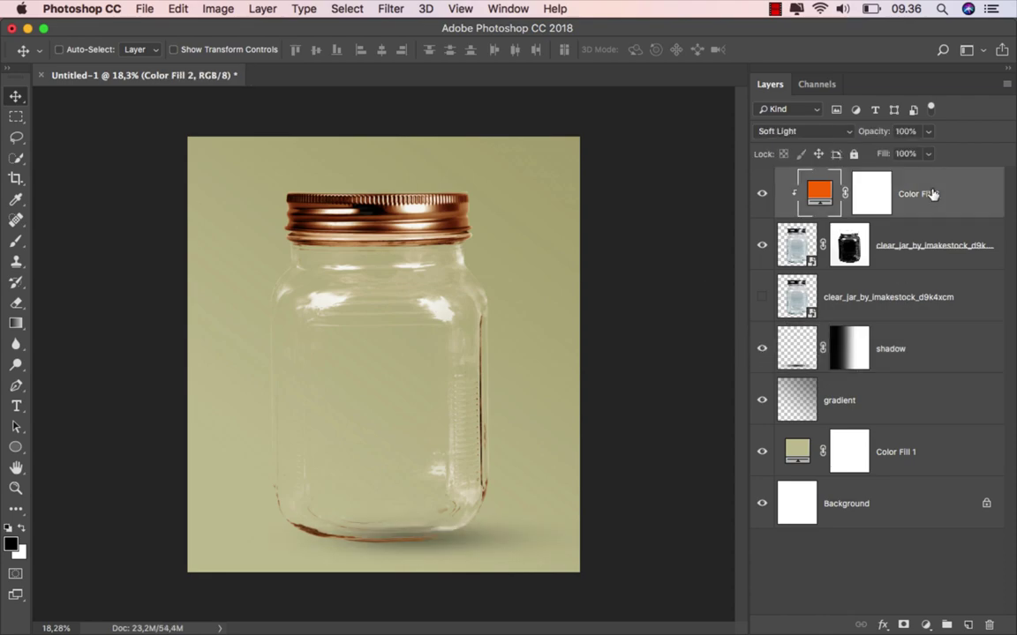
pyautogui.click(409, 608)
pyautogui.click(287, 141)
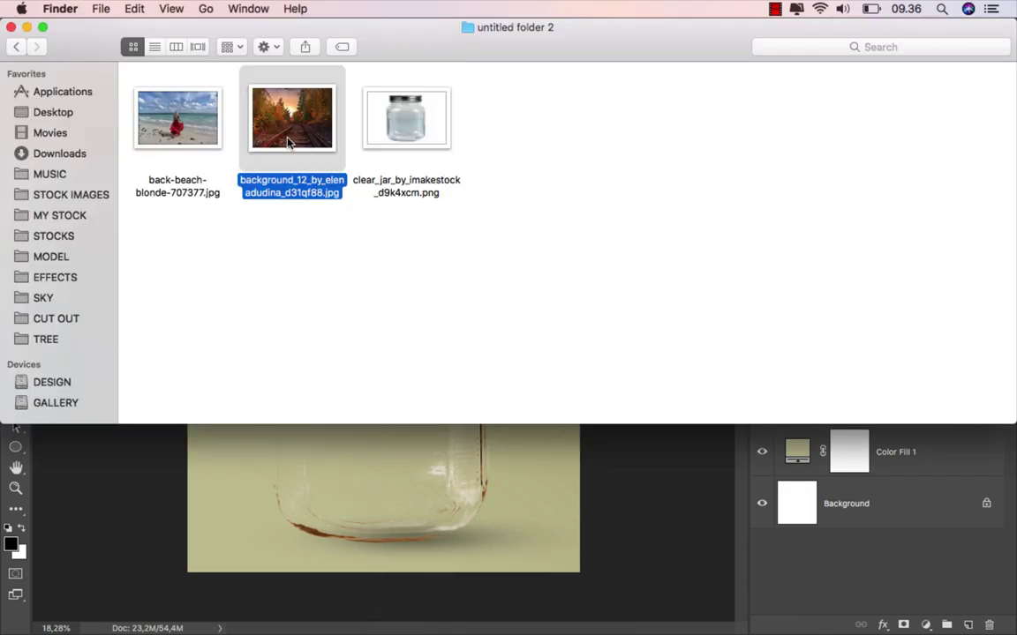
pyautogui.moveTo(287, 141); pyautogui.dragTo(378, 394)
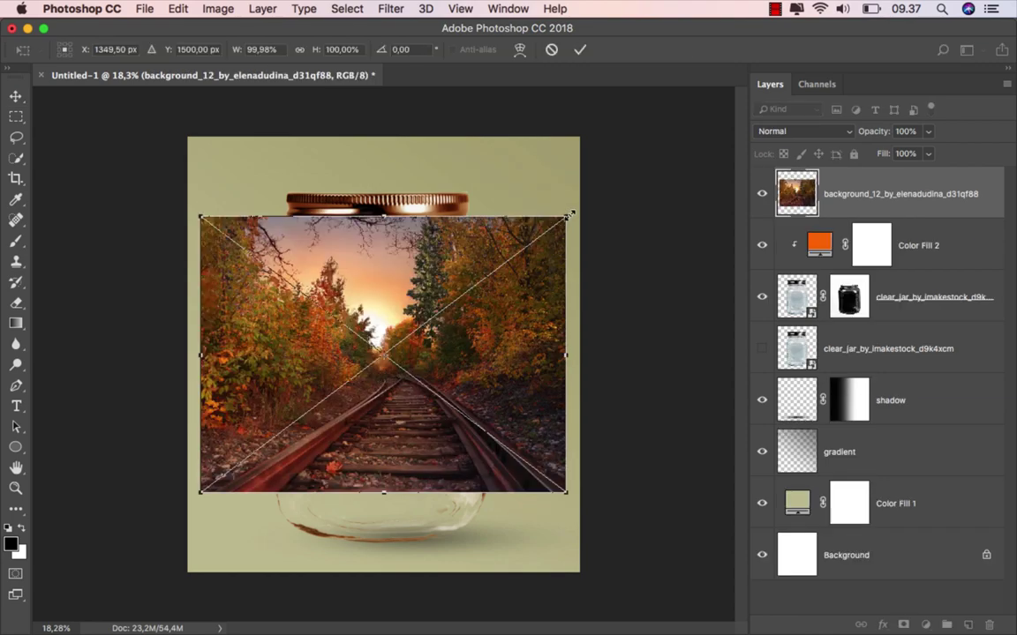
# Scale the railway photo to about 111% and position it over the jar.
pyautogui.moveTo(568, 219); pyautogui.dragTo(542, 237)
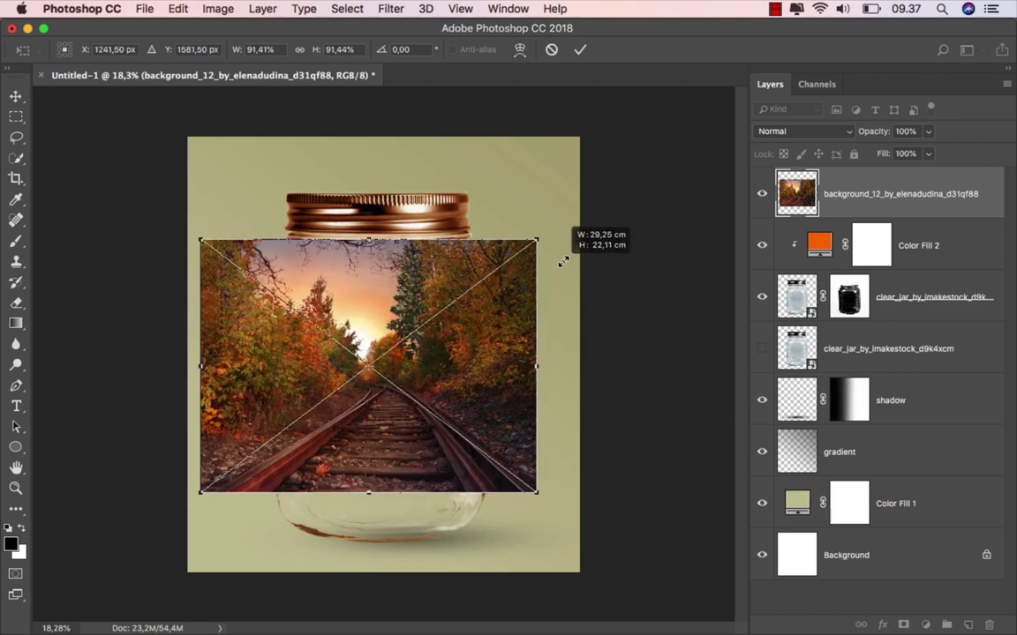
pyautogui.moveTo(542, 495); pyautogui.dragTo(610, 555)
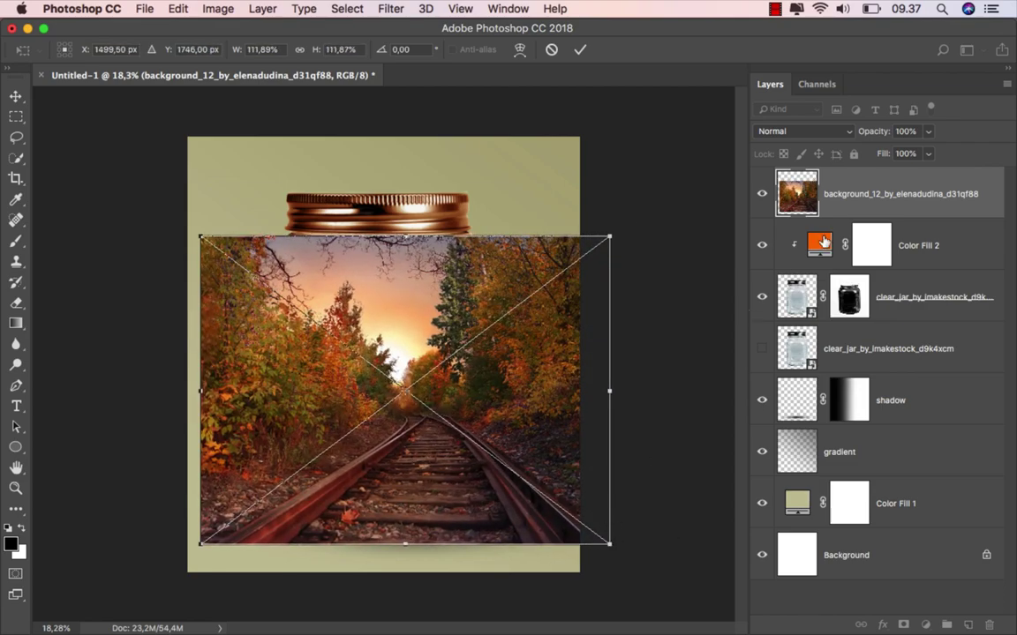
pyautogui.moveTo(879, 132); pyautogui.dragTo(812, 149)
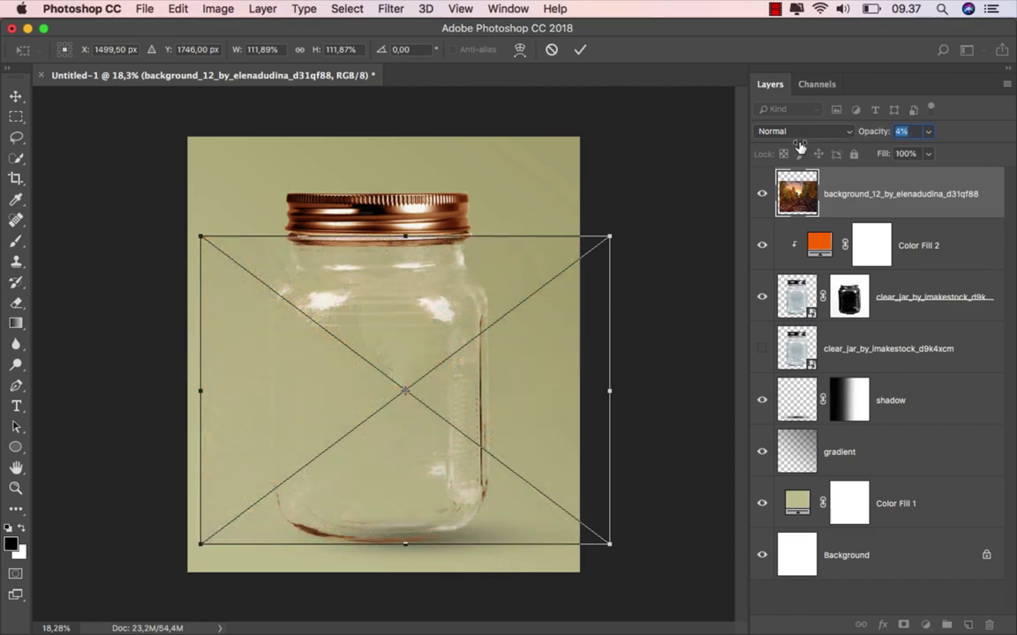
pyautogui.moveTo(455, 300); pyautogui.dragTo(412, 304)
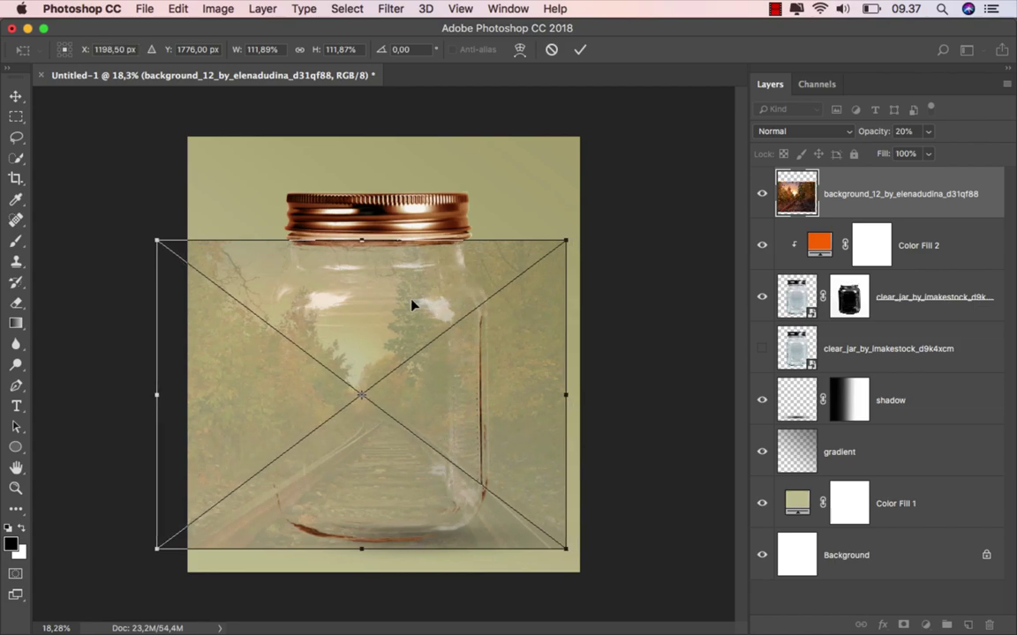
pyautogui.click(580, 49)
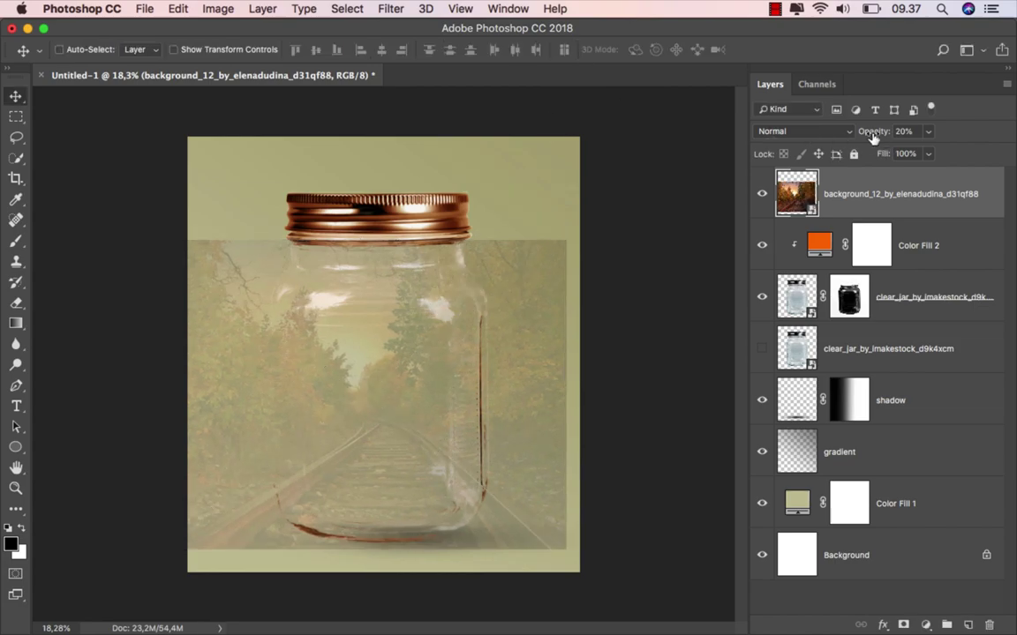
pyautogui.press('0')
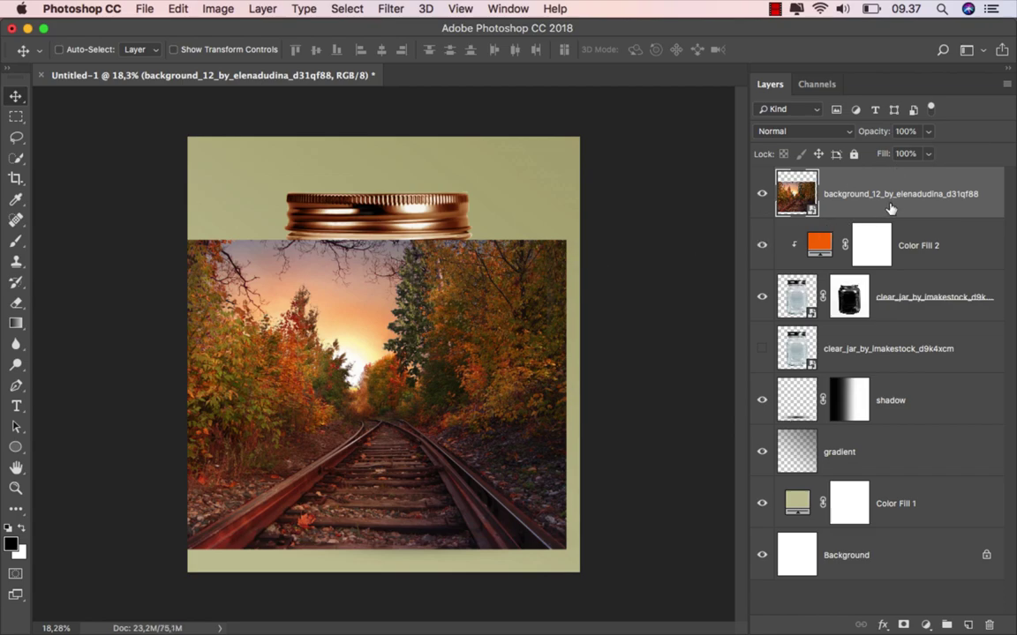
# Move the railway layer beneath the masked jar layer, clip it, and nudge it into place.
pyautogui.moveTo(897, 195); pyautogui.dragTo(875, 328)
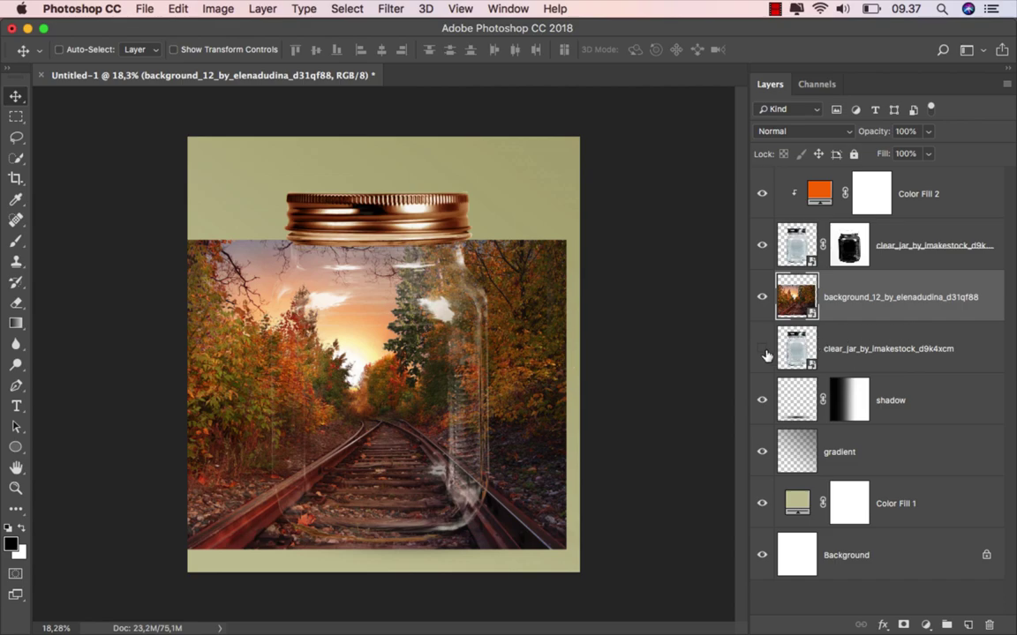
pyautogui.rightClick(877, 309)
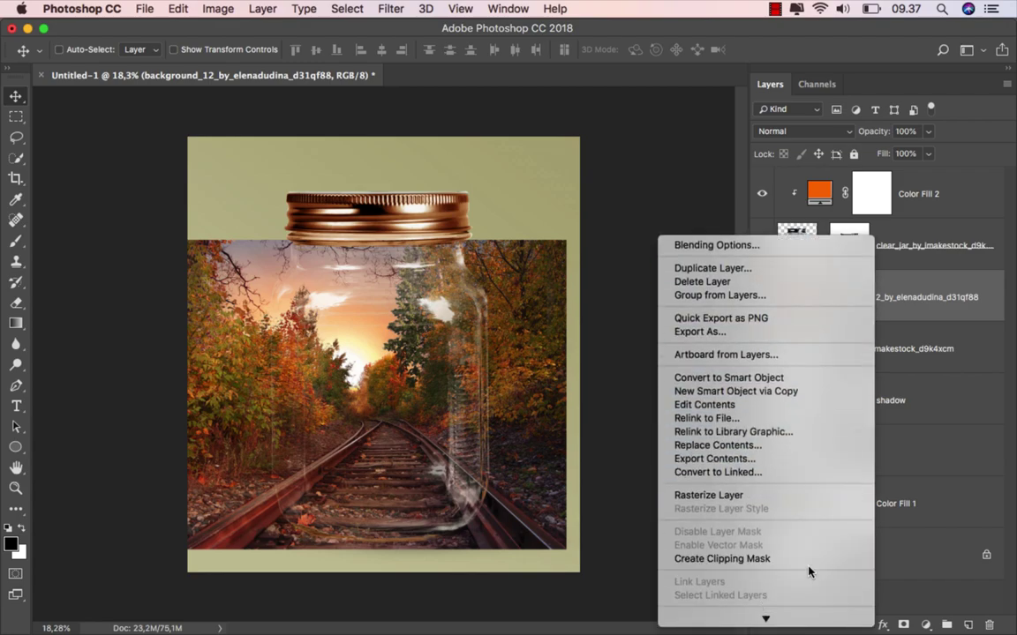
pyautogui.click(805, 559)
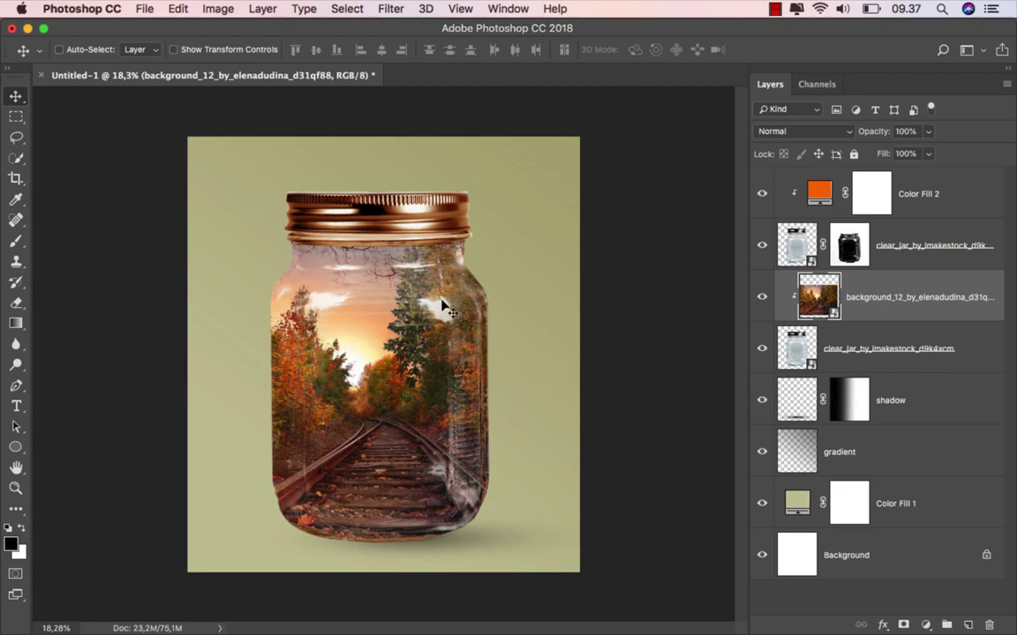
pyautogui.click(764, 300)
pyautogui.hotkey('ctrl', '+')
pyautogui.moveTo(460, 357); pyautogui.dragTo(453, 354)
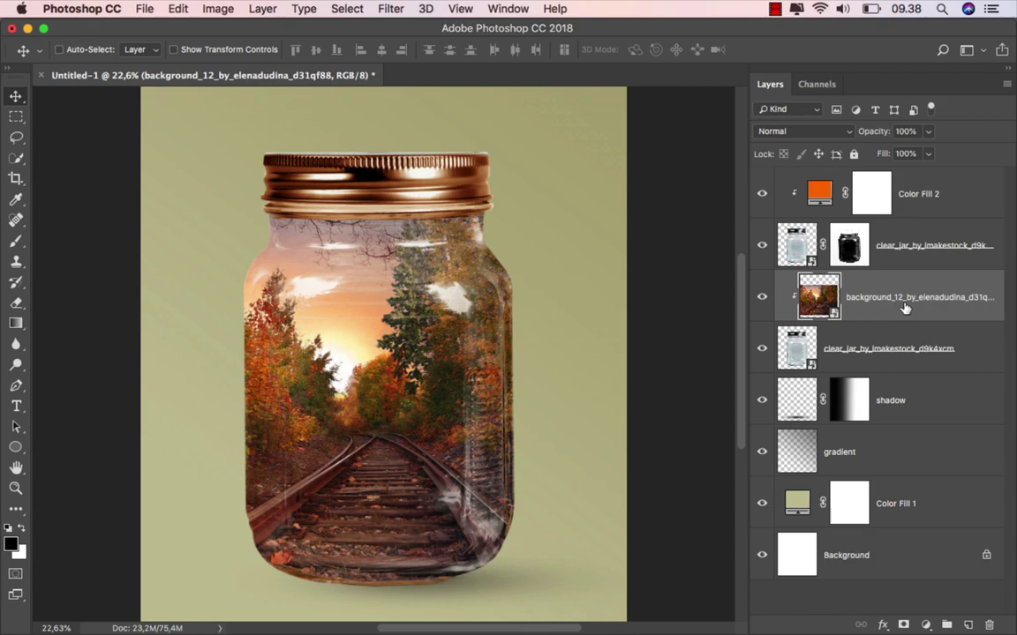
# Add a new layer clipped to the railway photo, named 'dodge & burn'.
pyautogui.click(965, 625)
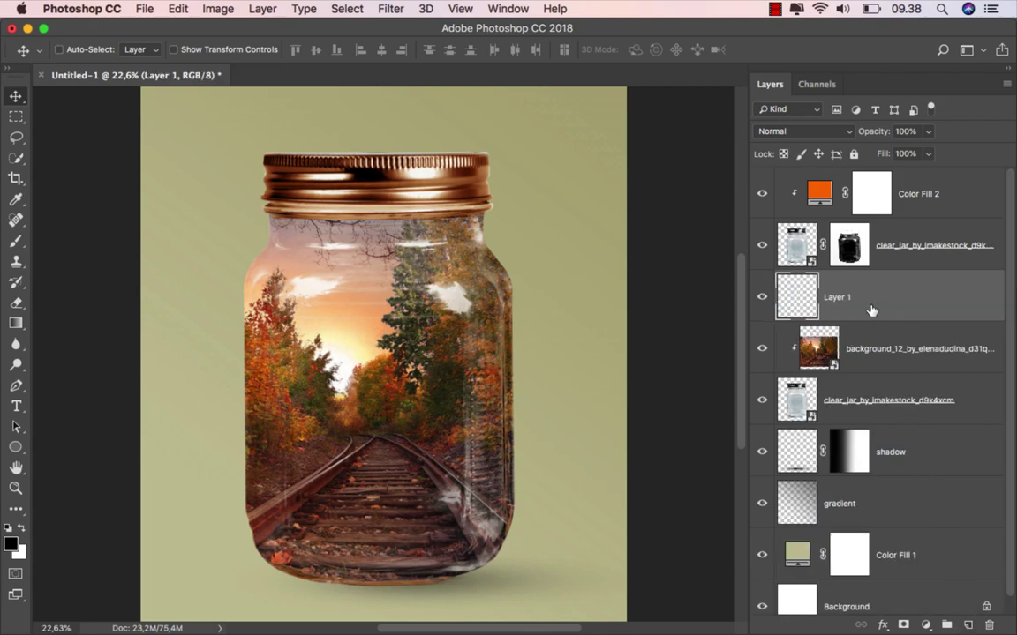
pyautogui.rightClick(871, 310)
pyautogui.click(783, 570)
pyautogui.write('dodge & burn')
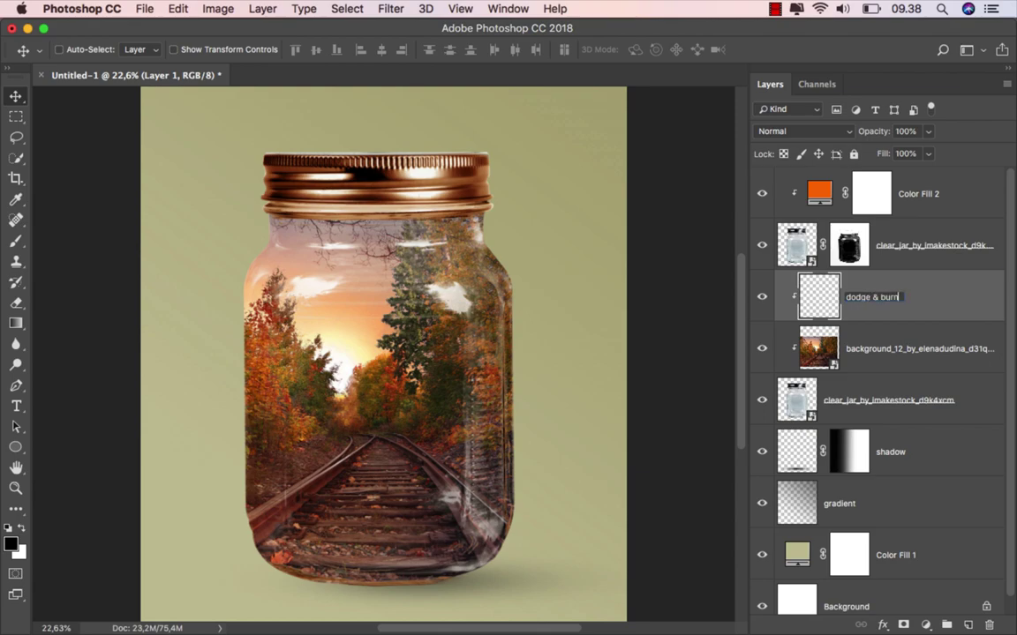
pyautogui.press('Return')
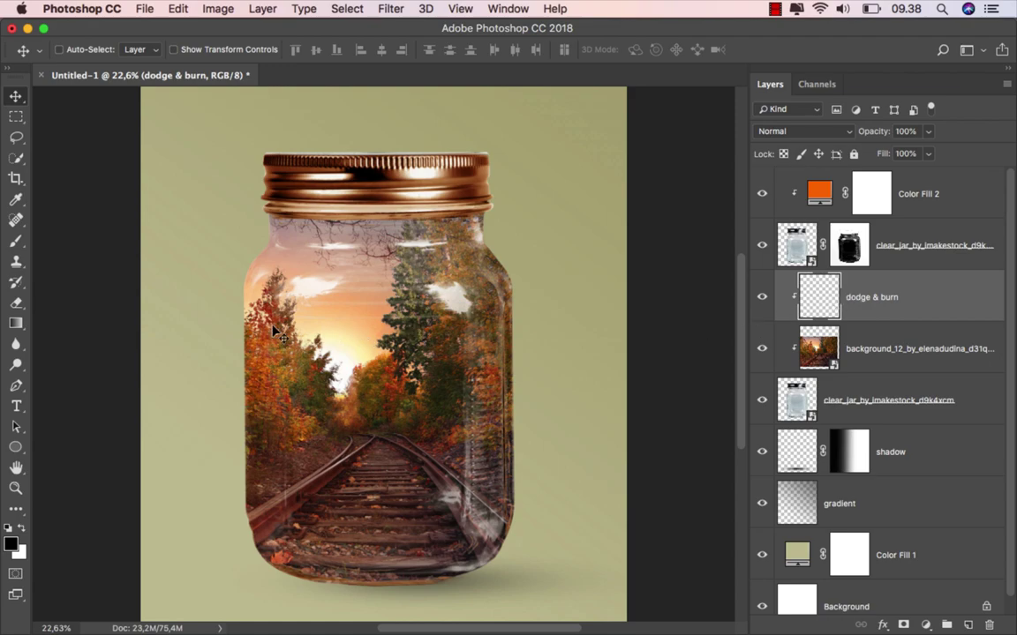
# Fill the dodge & burn layer with 50% Gray and set it to Soft Light.
pyautogui.click(175, 8)
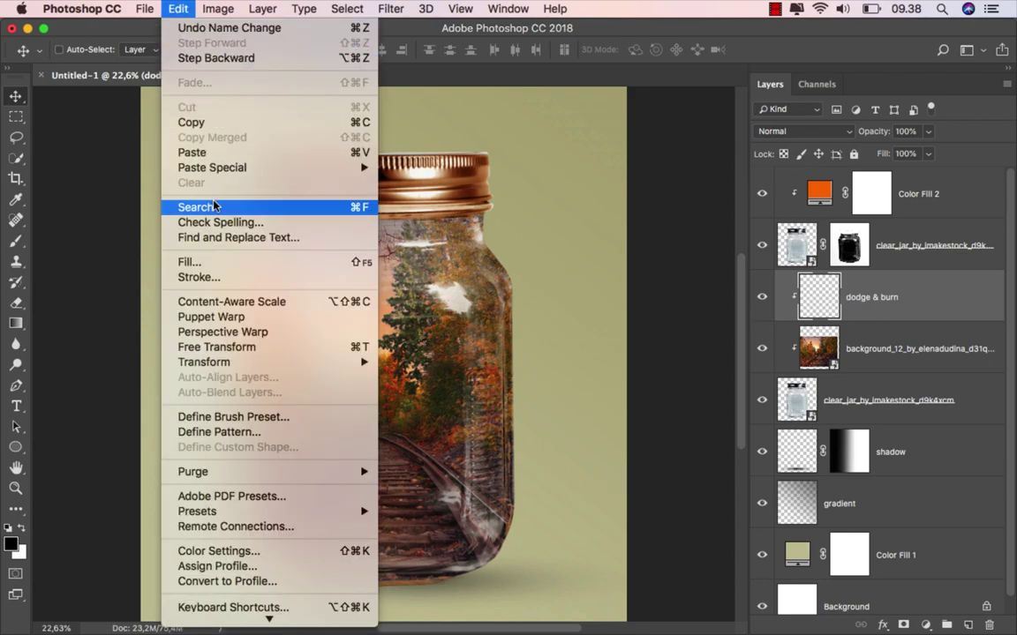
pyautogui.click(190, 262)
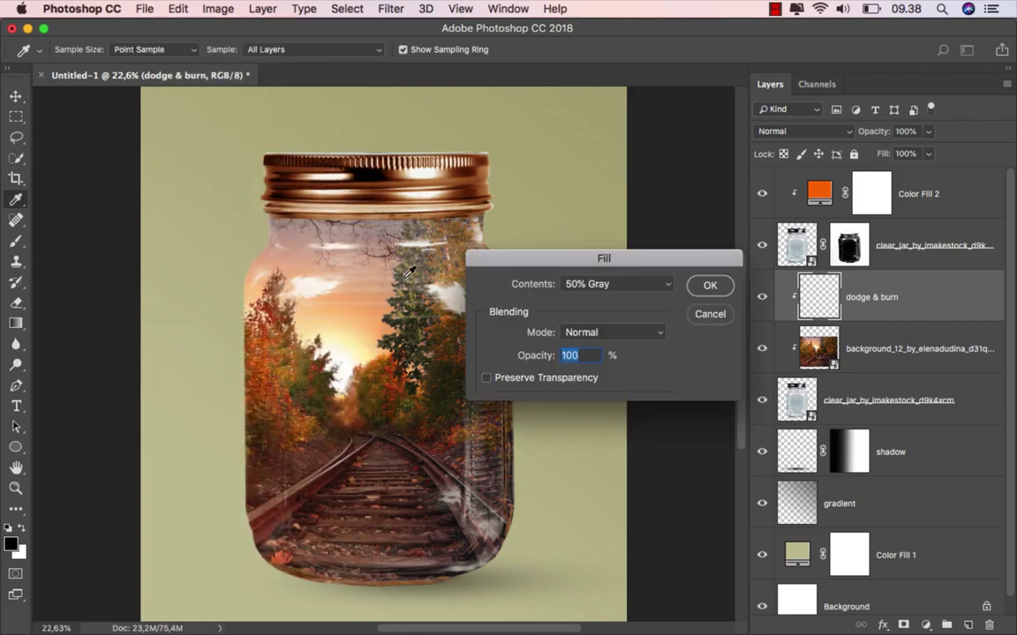
pyautogui.click(619, 286)
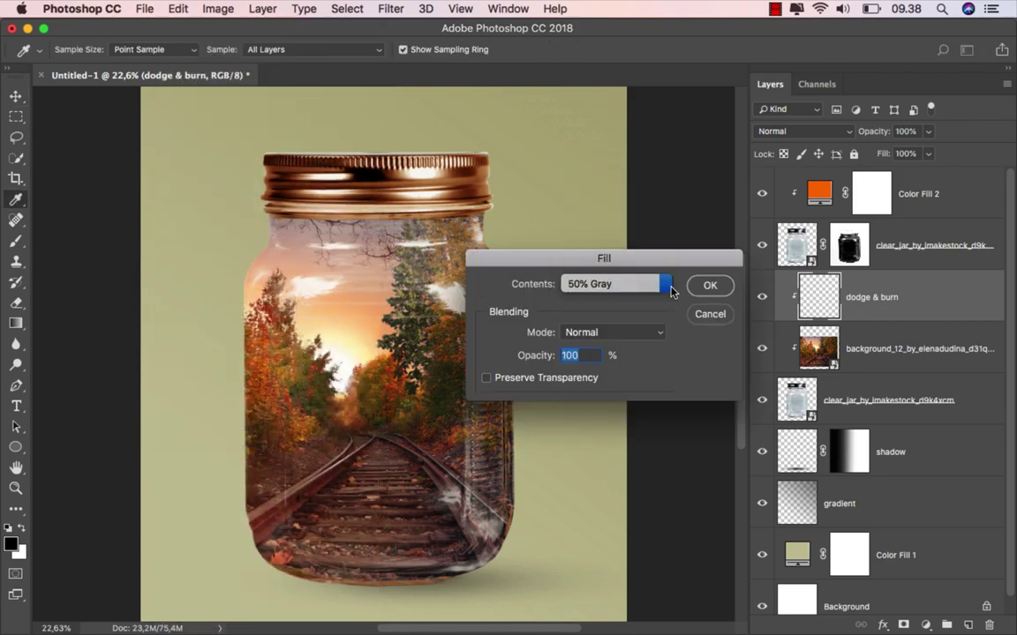
pyautogui.click(710, 285)
pyautogui.press('v')
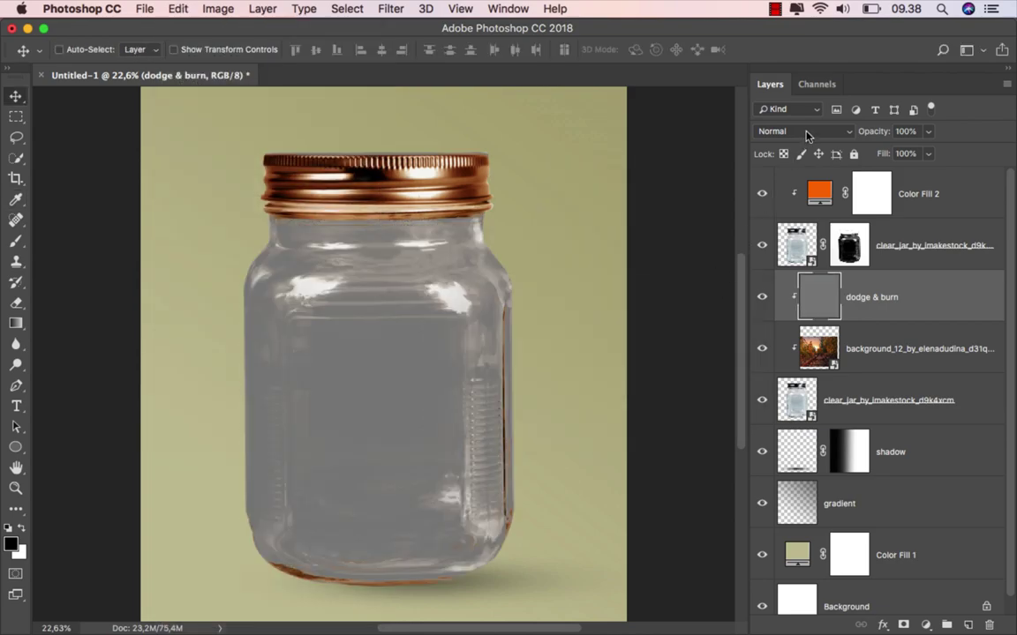
pyautogui.click(805, 135)
pyautogui.click(799, 314)
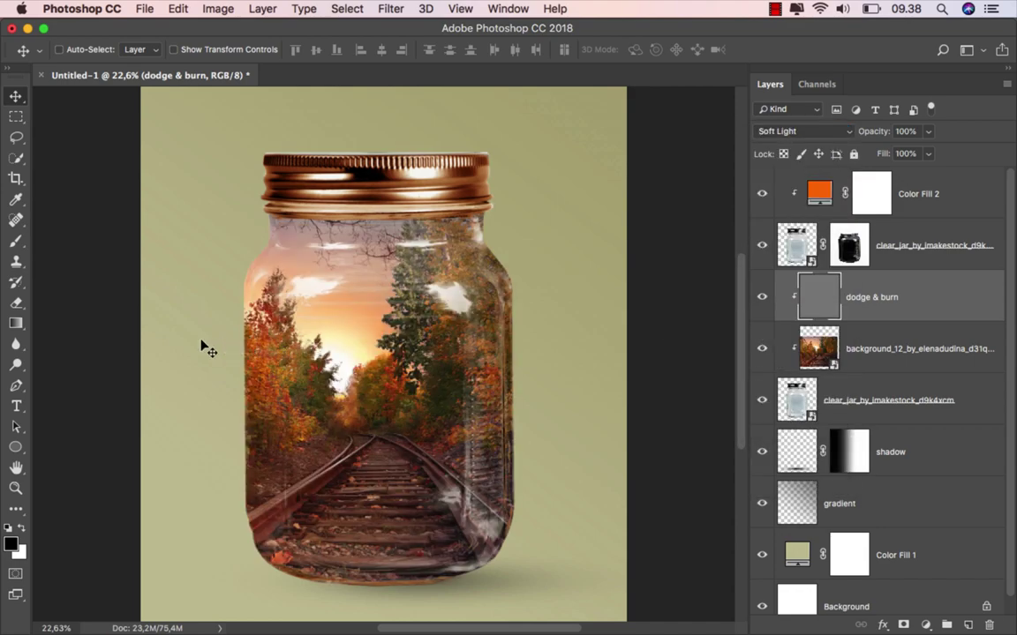
pyautogui.moveTo(16, 364); pyautogui.dragTo(60, 381)
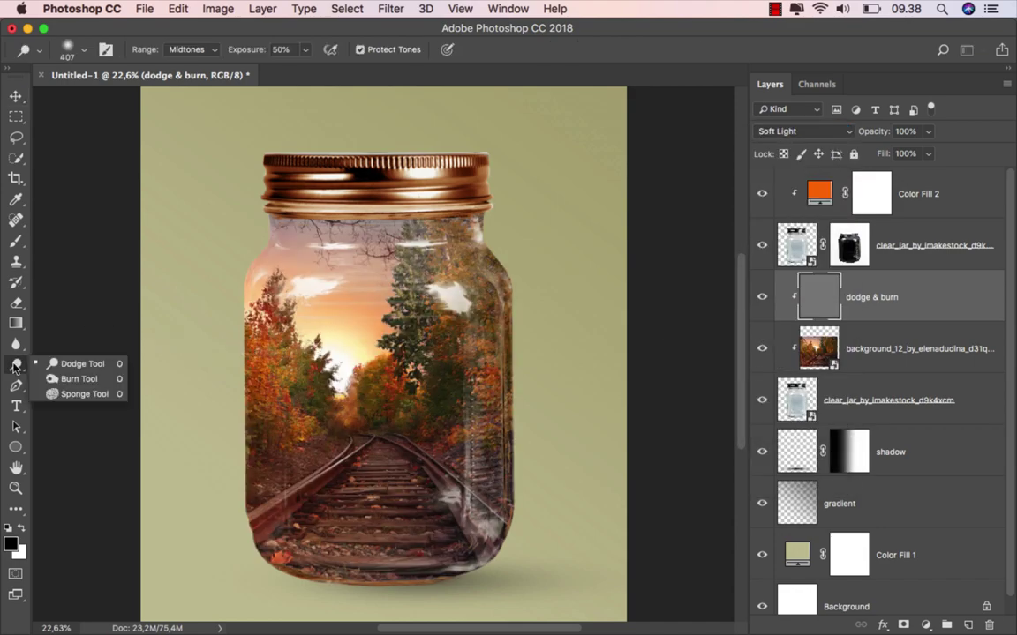
# Burn at 50% exposure along the jar's right edge, bottom, and top under the lid.
pyautogui.click(62, 381)
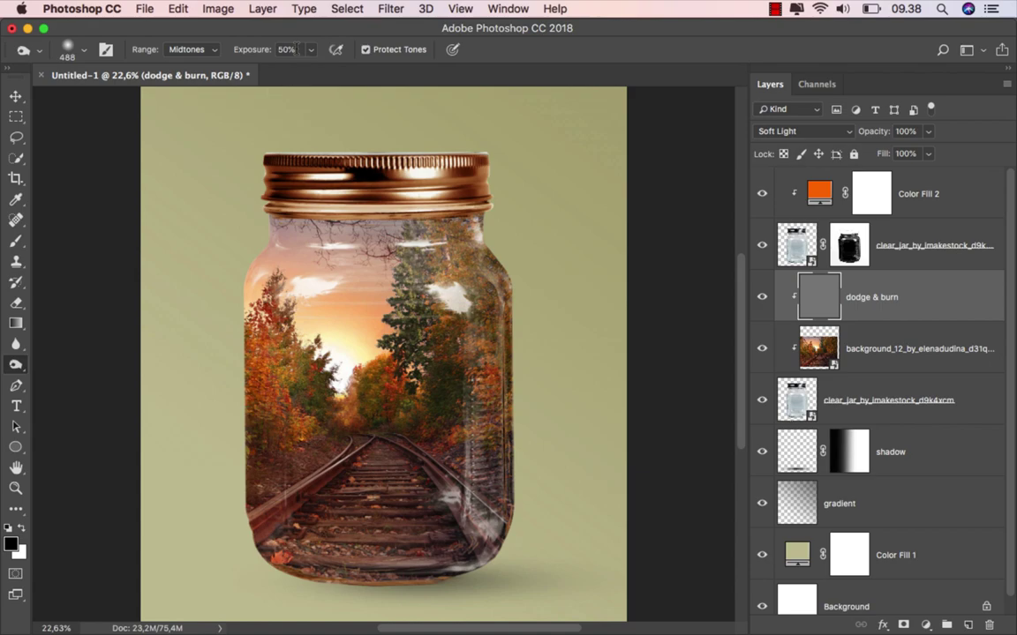
pyautogui.press('Return')
pyautogui.moveTo(544, 284); pyautogui.dragTo(481, 197)
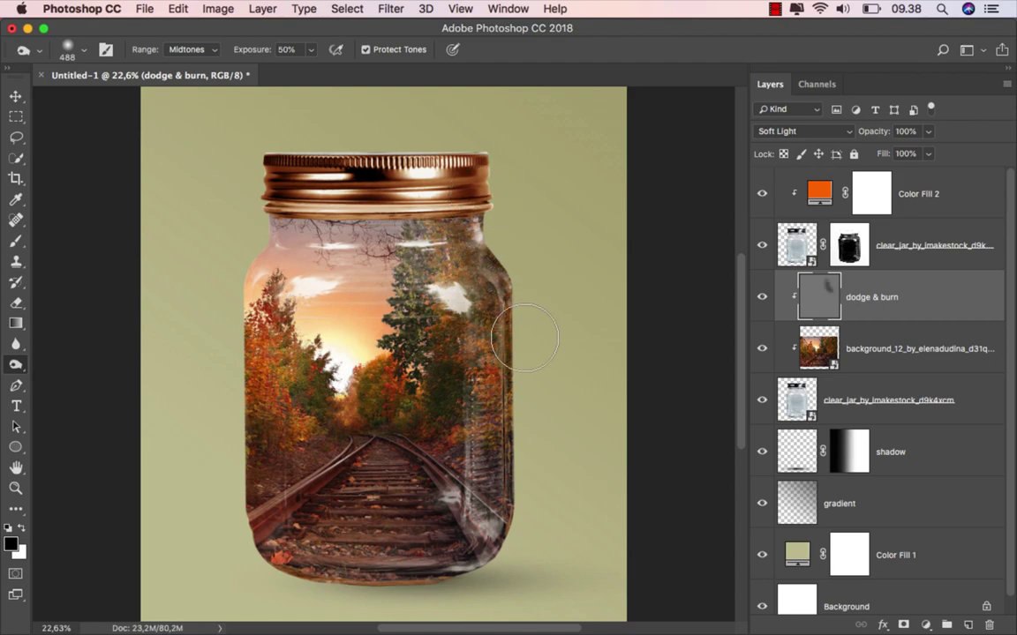
pyautogui.moveTo(506, 411); pyautogui.dragTo(505, 575)
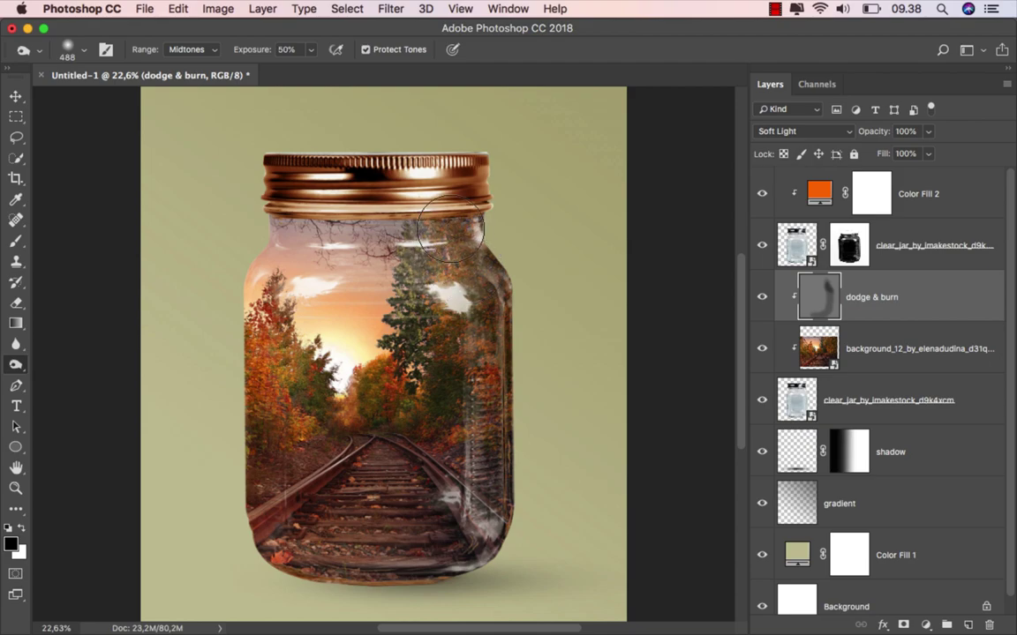
pyautogui.moveTo(344, 198); pyautogui.dragTo(265, 193)
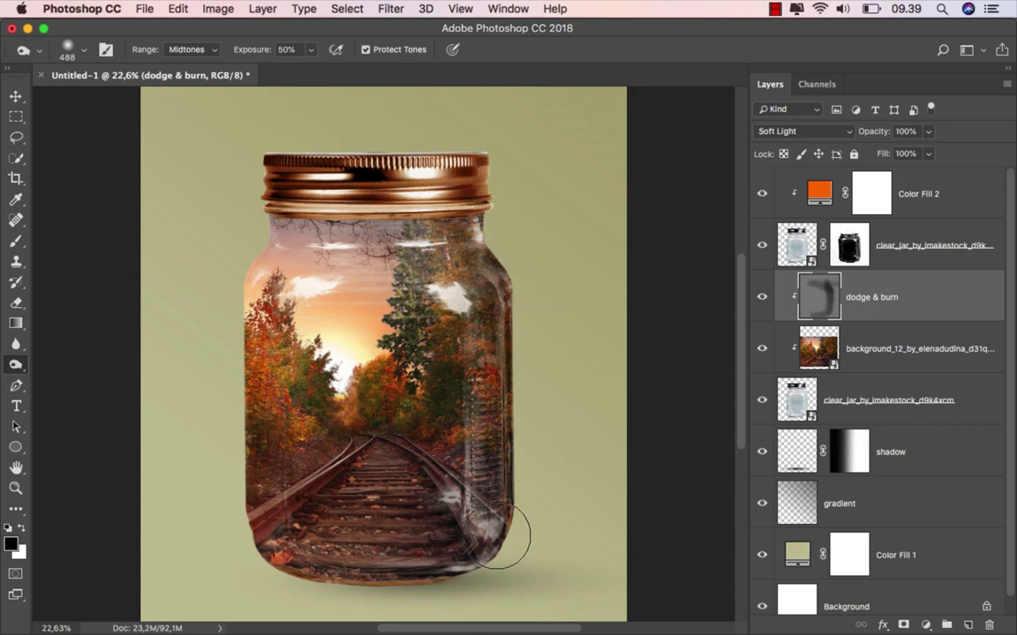
pyautogui.click(762, 297)
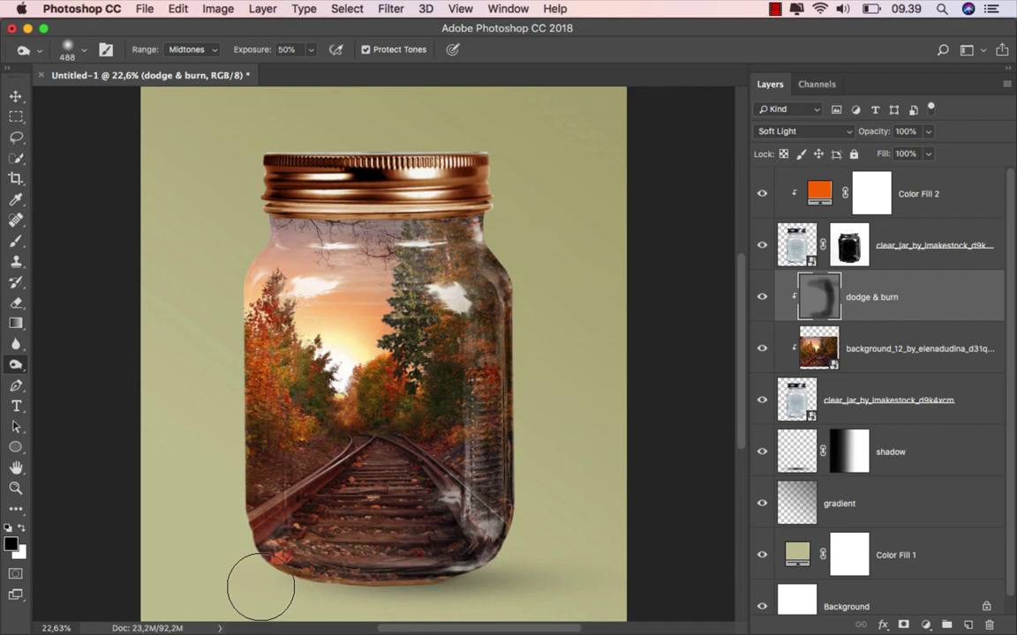
# Dodge along the jar's left edge to lighten it into a brighter glass rim.
pyautogui.rightClick(15, 365)
pyautogui.click(79, 363)
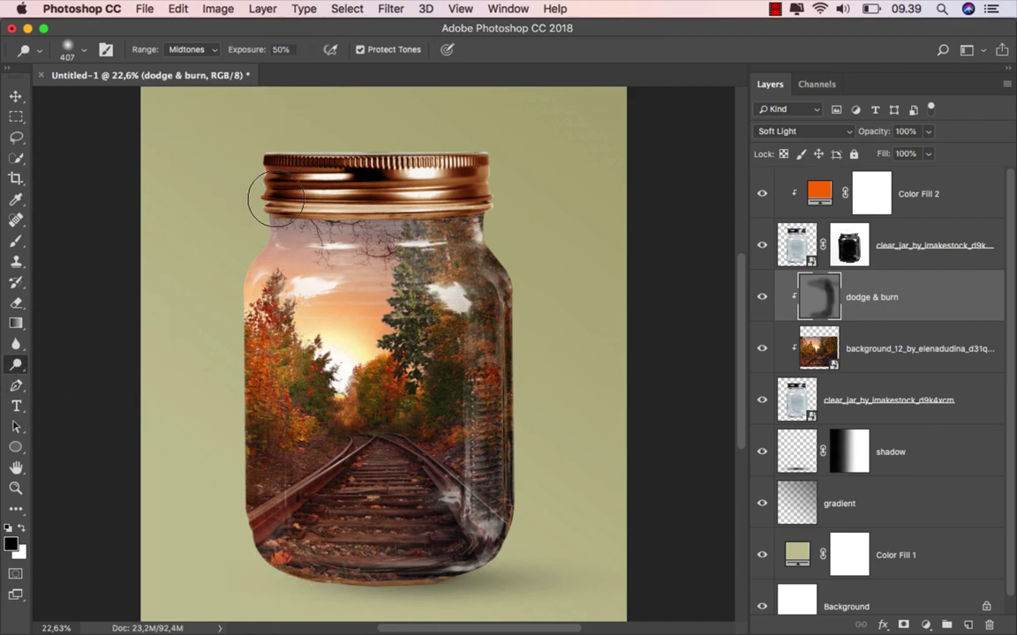
pyautogui.moveTo(261, 255)
pyautogui.mouseDown()
pyautogui.moveTo(227, 422)
pyautogui.moveTo(243, 556)
pyautogui.moveTo(235, 318)
pyautogui.moveTo(275, 578)
pyautogui.moveTo(234, 408)
pyautogui.moveTo(275, 261)
pyautogui.moveTo(362, 238)
pyautogui.moveTo(306, 302)
pyautogui.moveTo(292, 388)
pyautogui.moveTo(326, 428)
pyautogui.moveTo(343, 469)
pyautogui.mouseUp()
pyautogui.moveTo(223, 442)
pyautogui.mouseDown()
pyautogui.moveTo(216, 402)
pyautogui.moveTo(267, 238)
pyautogui.moveTo(227, 302)
pyautogui.moveTo(253, 534)
pyautogui.mouseUp()
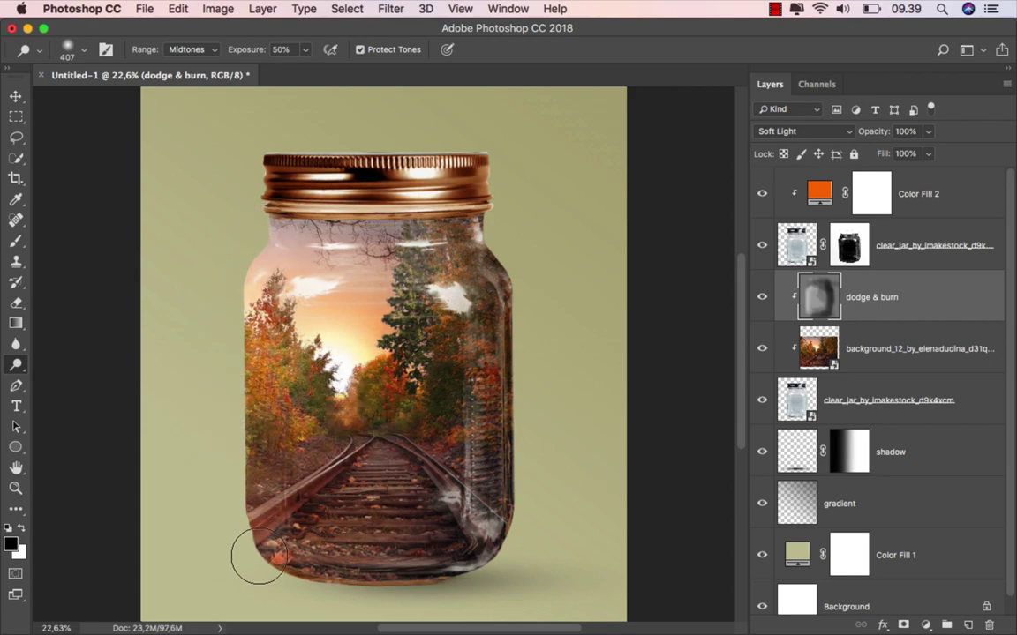
pyautogui.click(762, 299)
# Add a clipped layer named 'color' set to Overlay blending.
pyautogui.click(972, 625)
pyautogui.rightClick(788, 293)
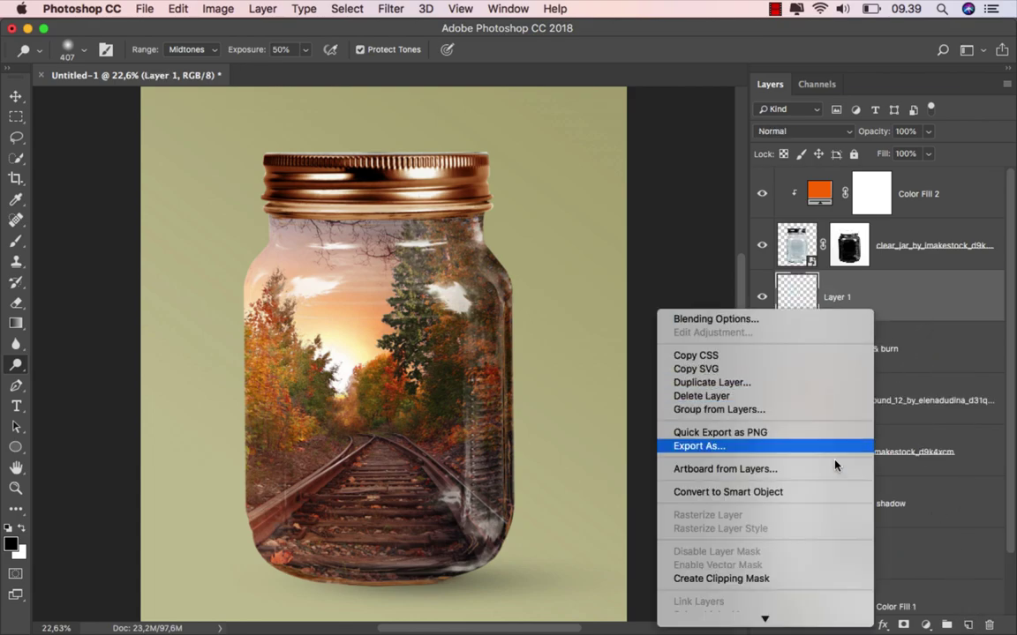
pyautogui.click(801, 578)
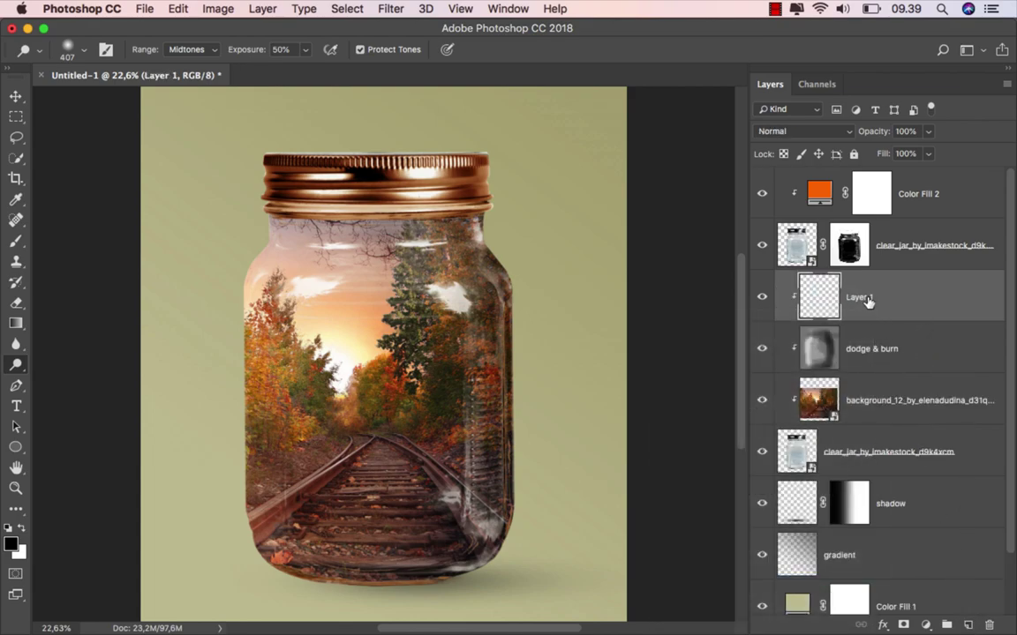
pyautogui.click(863, 300)
pyautogui.write('color')
pyautogui.press('Return')
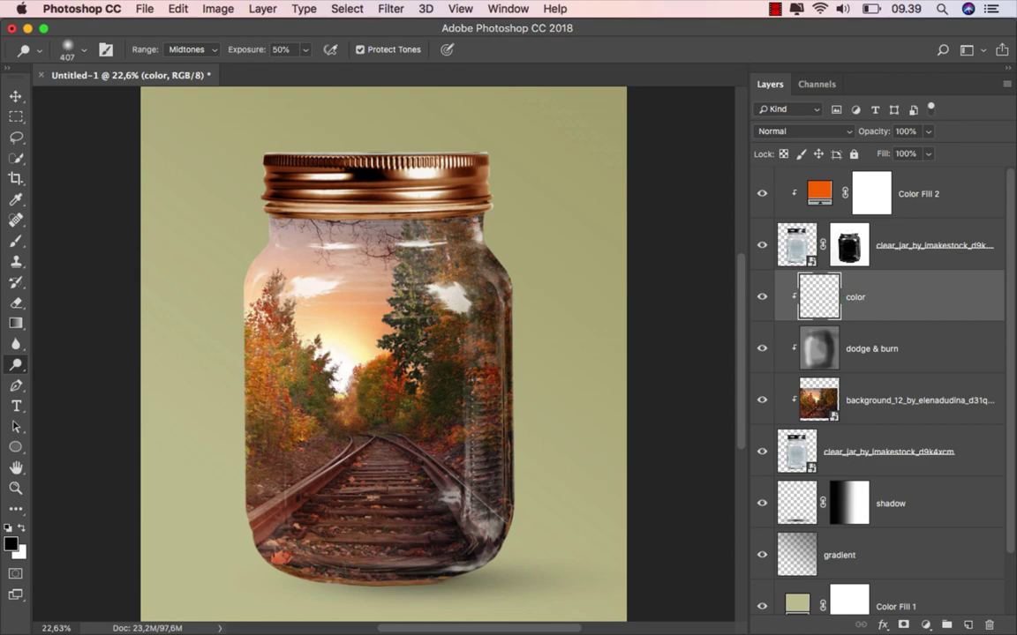
pyautogui.click(799, 131)
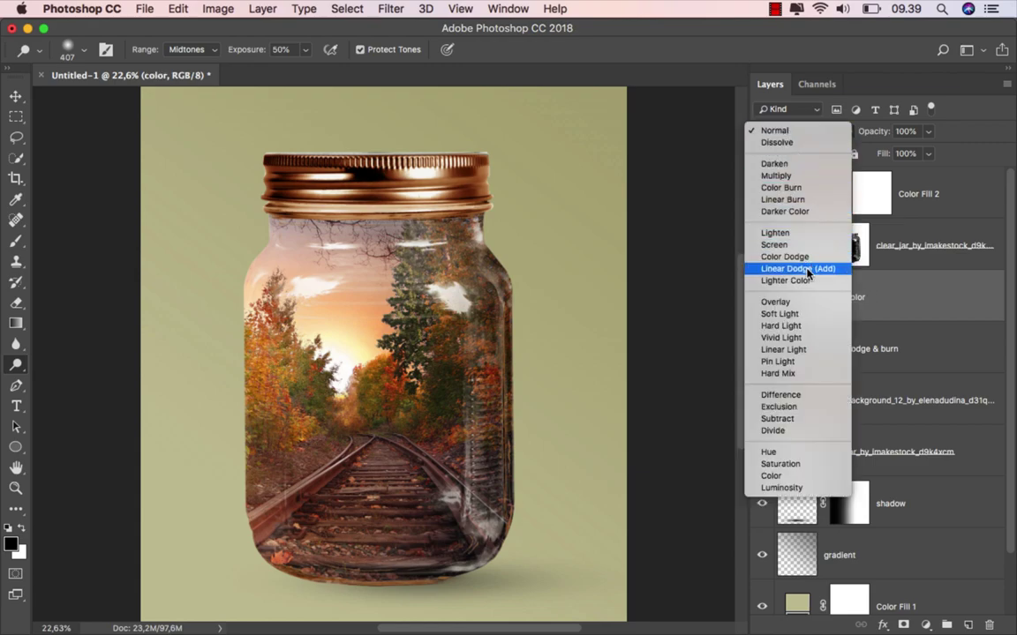
pyautogui.click(810, 305)
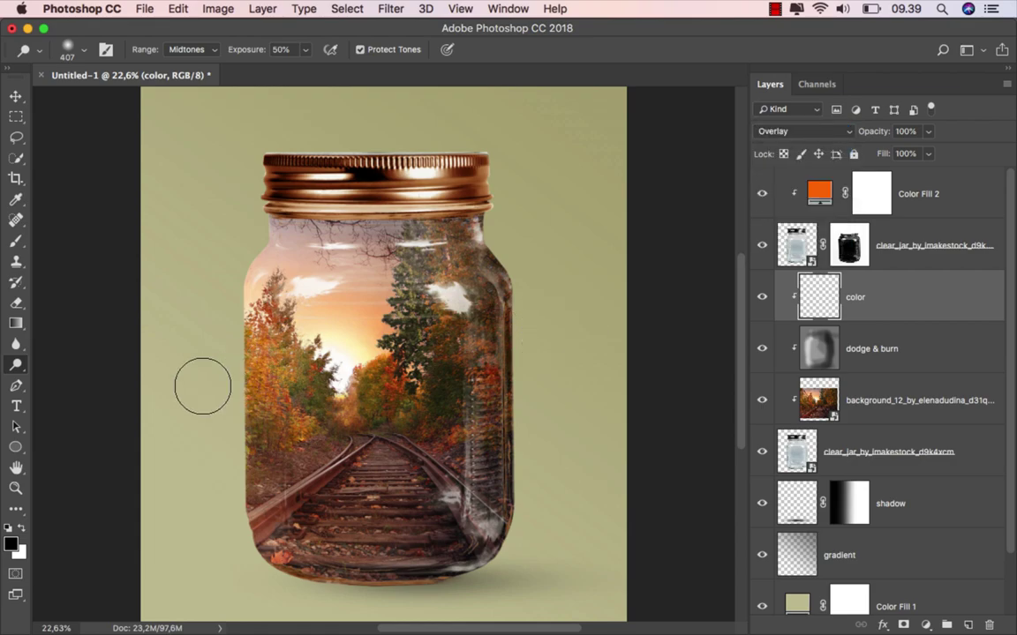
# Paint a soft peach #ffdfa7 glow on the jar's sky with a 1056 px brush.
pyautogui.click(17, 244)
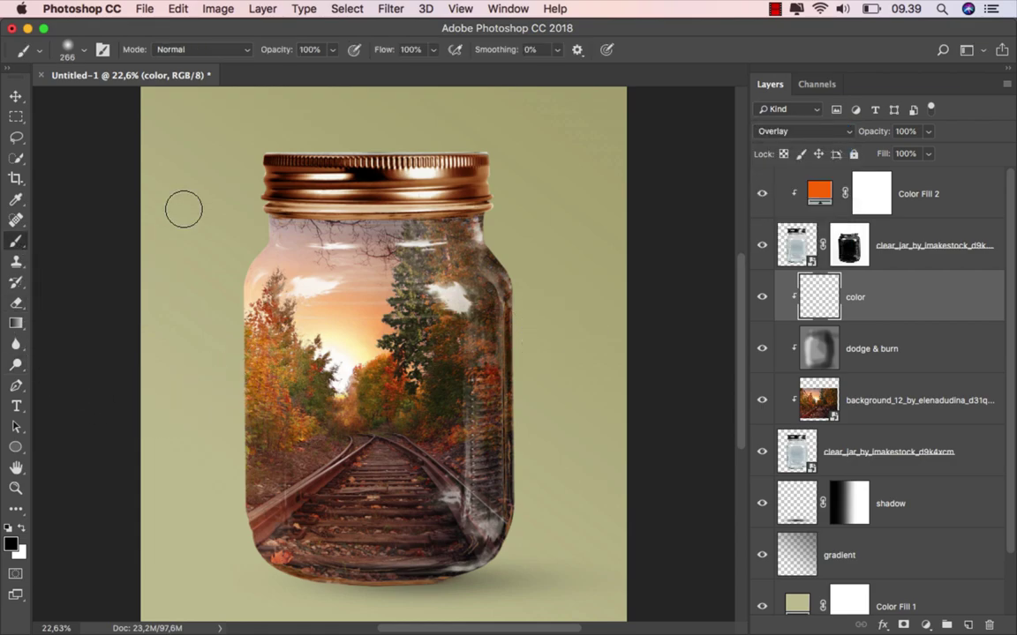
pyautogui.click(12, 544)
pyautogui.moveTo(634, 383); pyautogui.dragTo(667, 300)
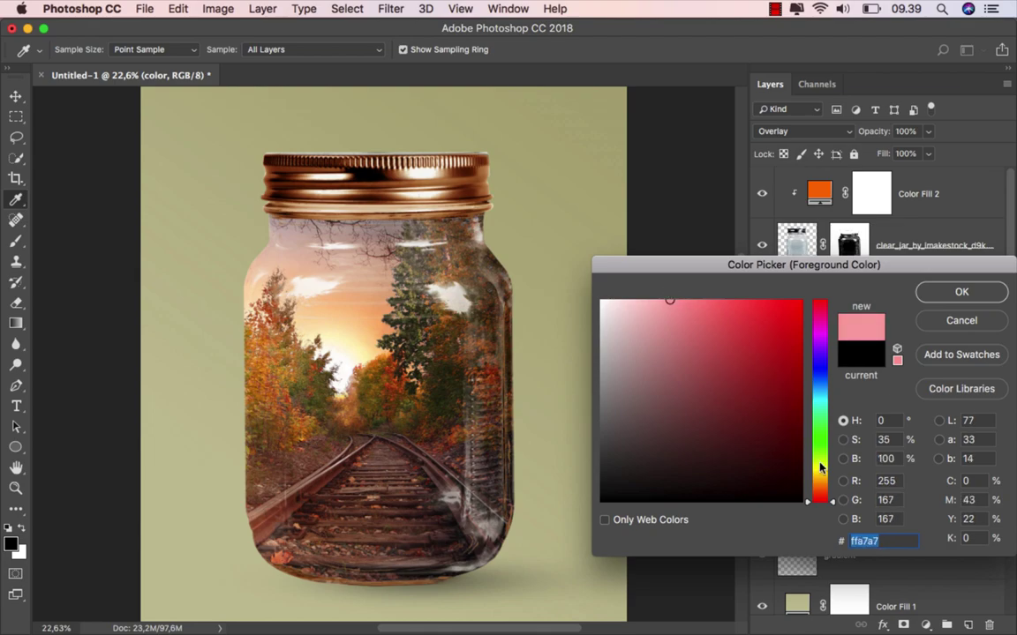
pyautogui.moveTo(822, 499); pyautogui.dragTo(828, 483)
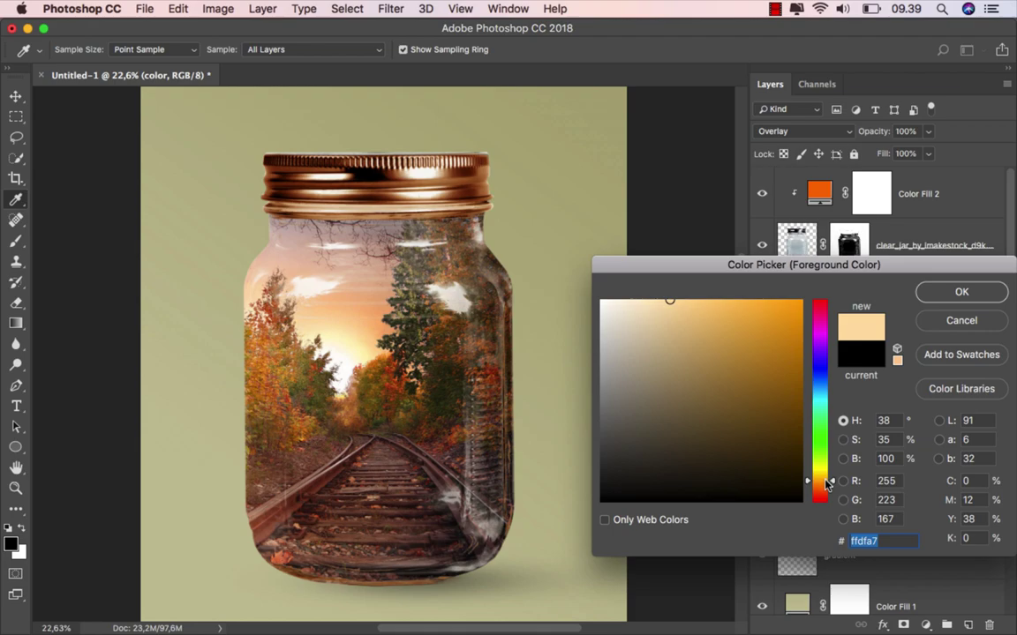
pyautogui.click(961, 292)
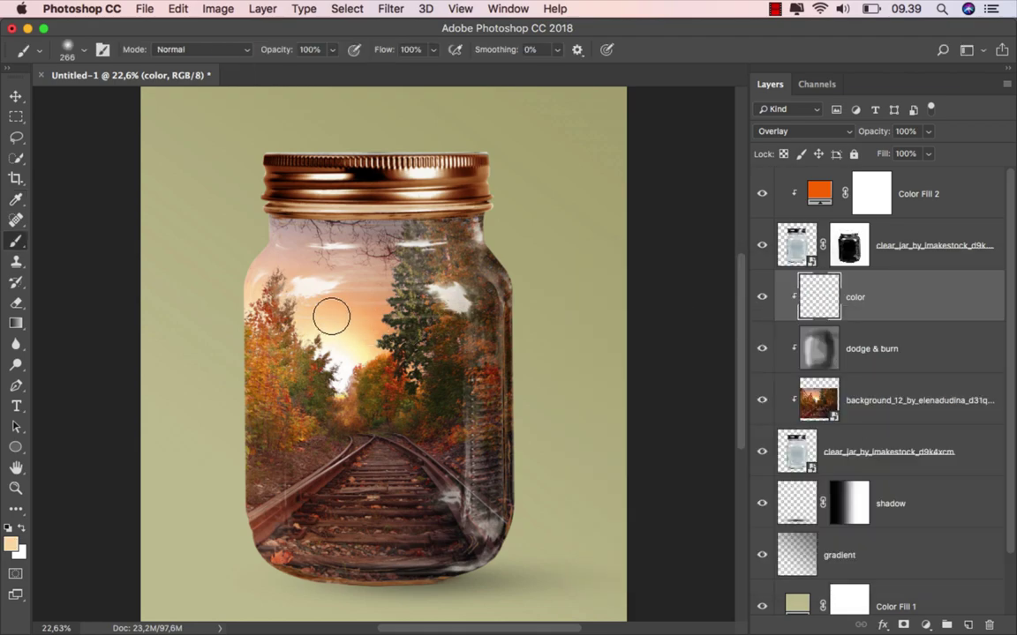
pyautogui.moveTo(394, 263); pyautogui.dragTo(386, 263)
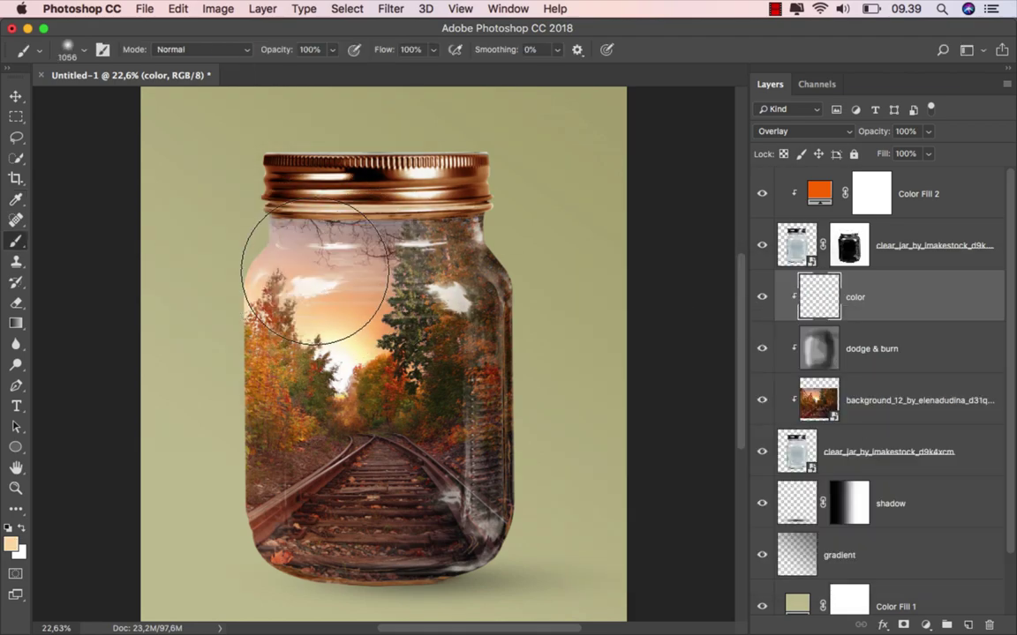
pyautogui.click(265, 307)
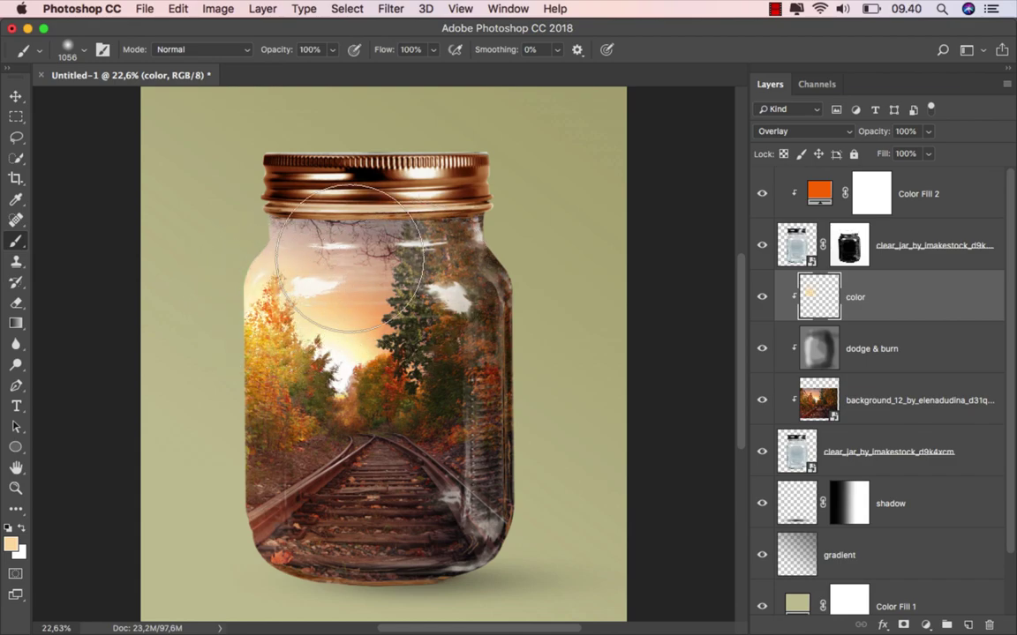
# Enlarge the peach glow to about 150% and reposition it within the jar.
pyautogui.click(16, 99)
pyautogui.moveTo(280, 292); pyautogui.dragTo(291, 317)
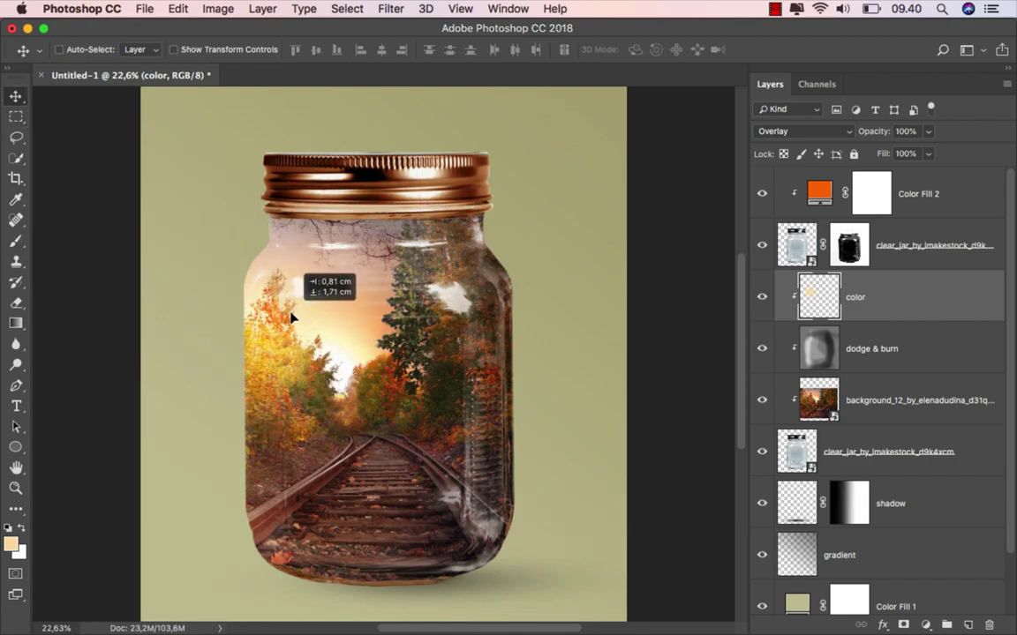
pyautogui.press('super+t')
pyautogui.moveTo(434, 490); pyautogui.dragTo(500, 557)
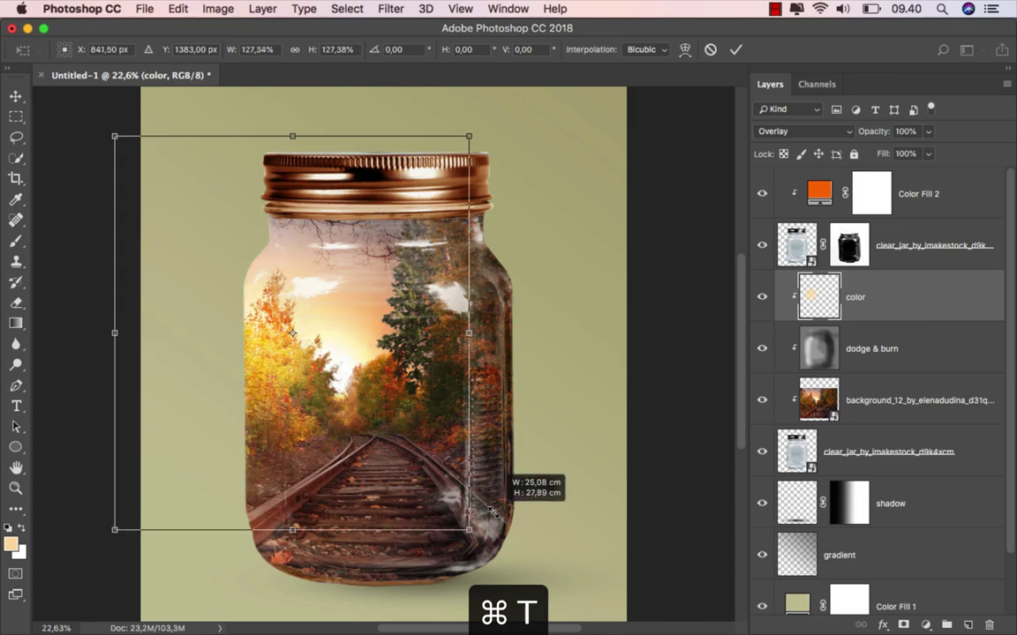
pyautogui.moveTo(386, 363); pyautogui.dragTo(391, 420)
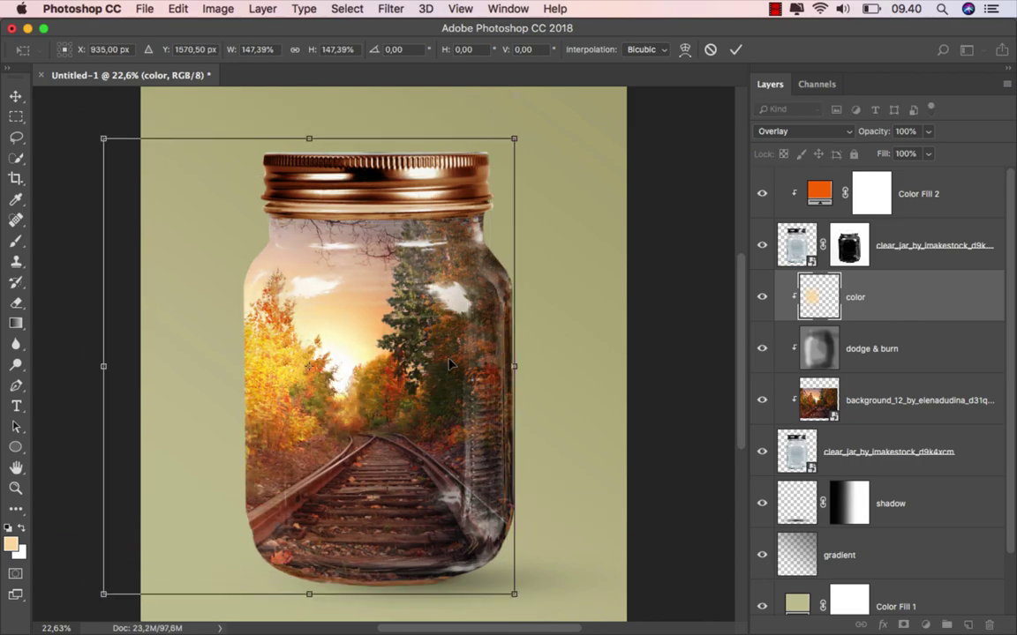
pyautogui.moveTo(514, 139); pyautogui.dragTo(521, 133)
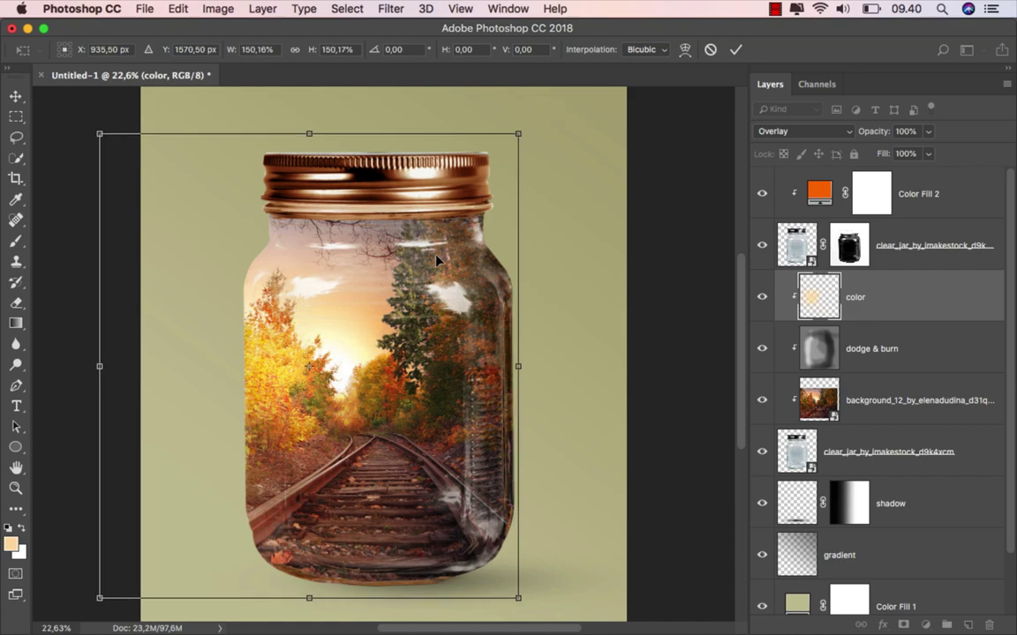
pyautogui.moveTo(469, 227); pyautogui.dragTo(465, 230)
pyautogui.click(732, 48)
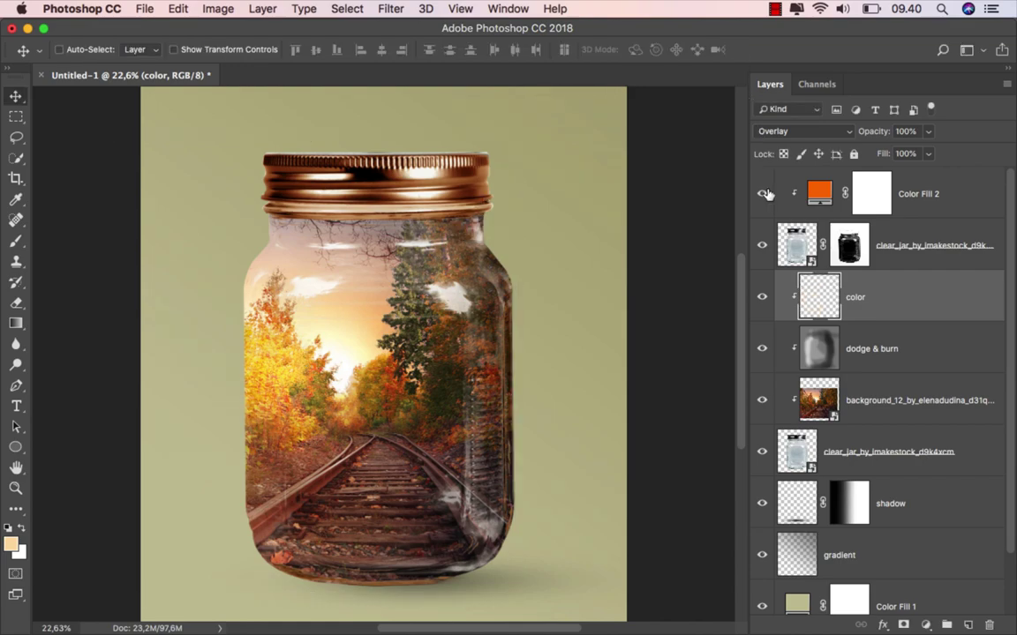
pyautogui.click(762, 297)
pyautogui.click(762, 298)
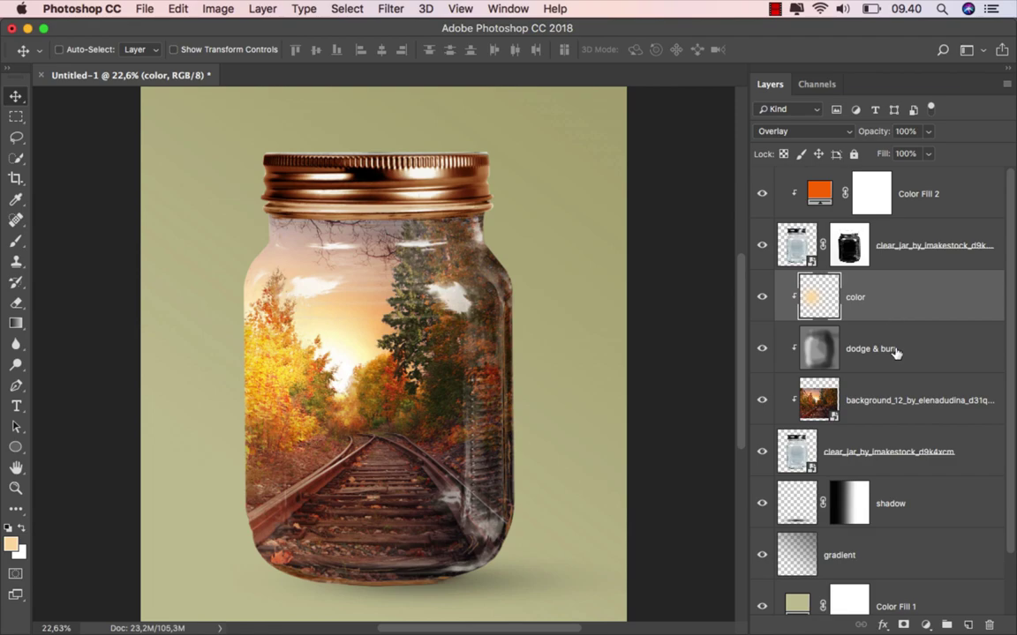
# Add a new layer named 'white' above 'color', clip it below, and set it to Overlay.
pyautogui.click(965, 625)
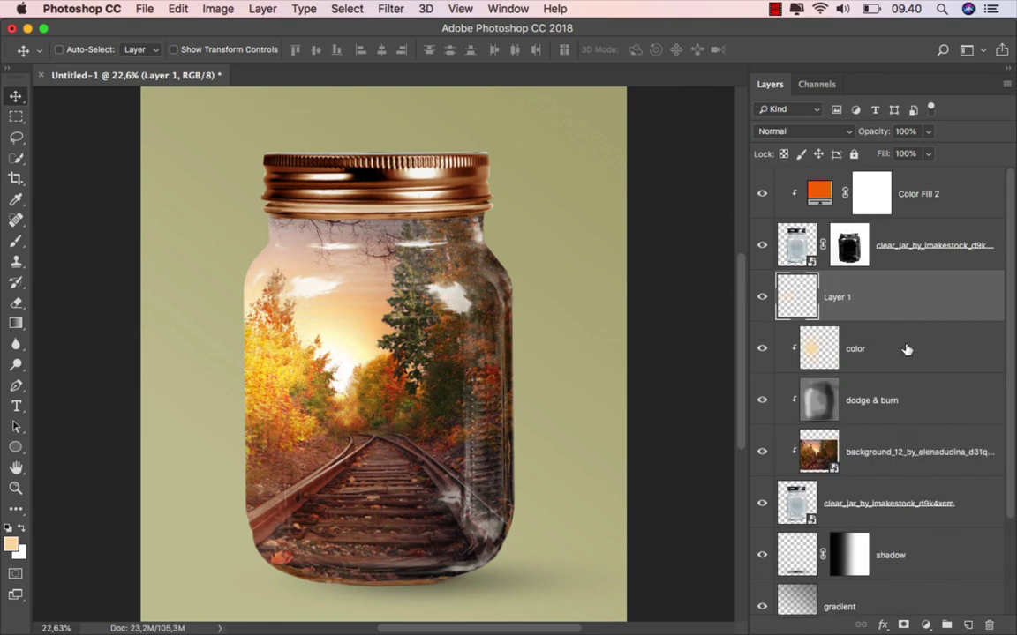
pyautogui.rightClick(885, 297)
pyautogui.click(791, 554)
pyautogui.write('white')
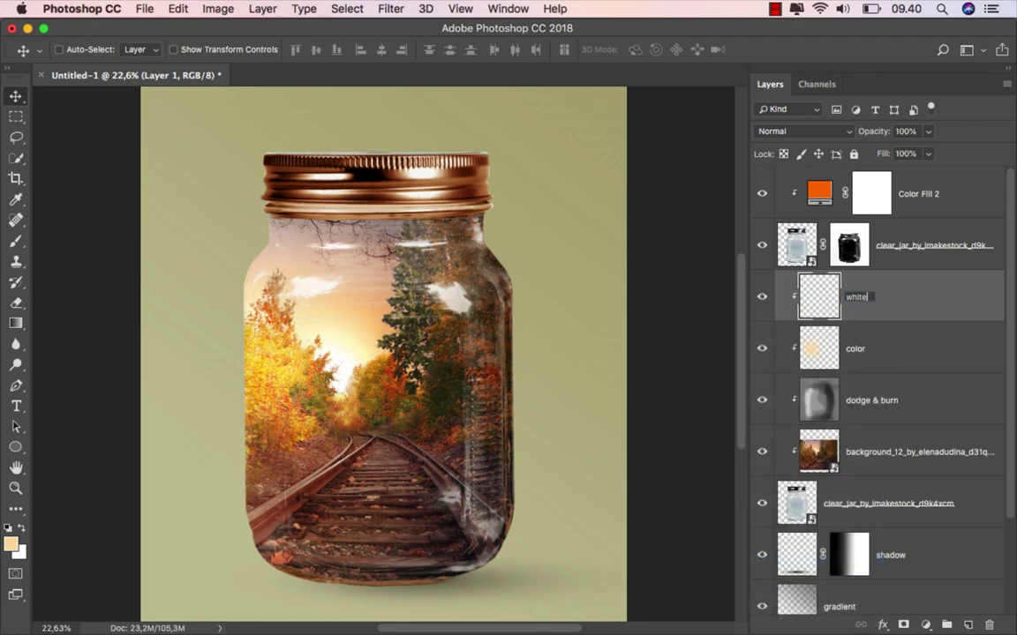
pyautogui.press('Return')
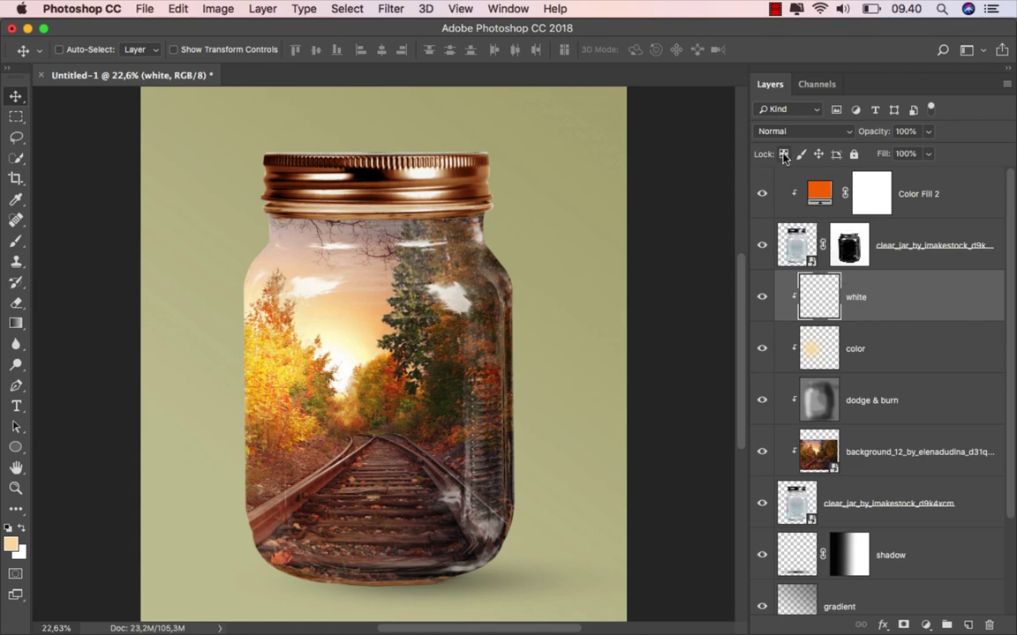
pyautogui.click(794, 130)
pyautogui.click(801, 304)
# Set up a white Brush at about 104 px.
pyautogui.click(17, 244)
pyautogui.click(68, 240)
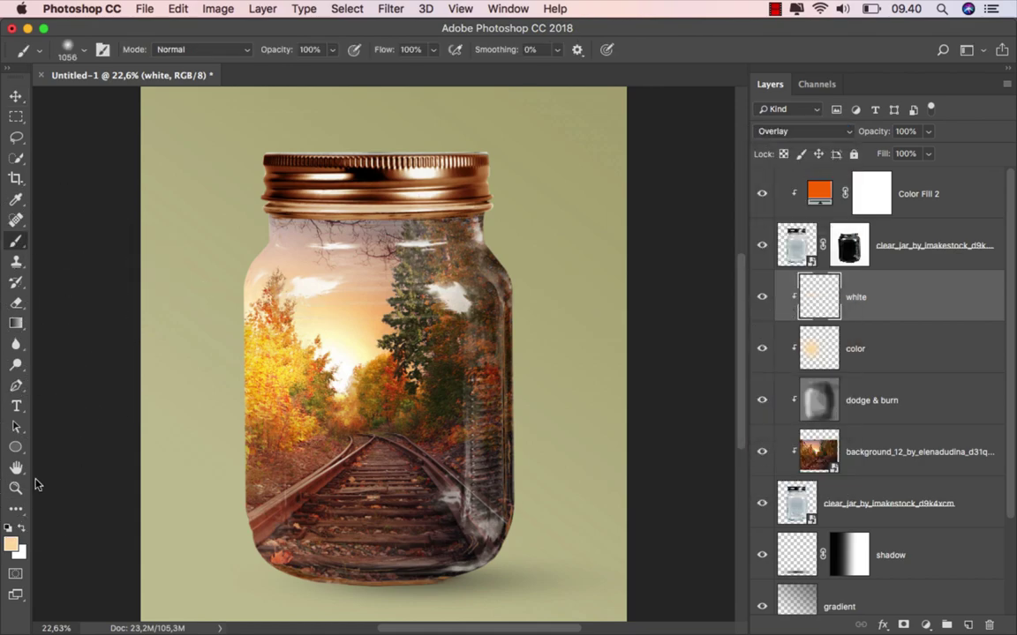
pyautogui.click(9, 529)
pyautogui.moveTo(331, 164); pyautogui.dragTo(257, 169)
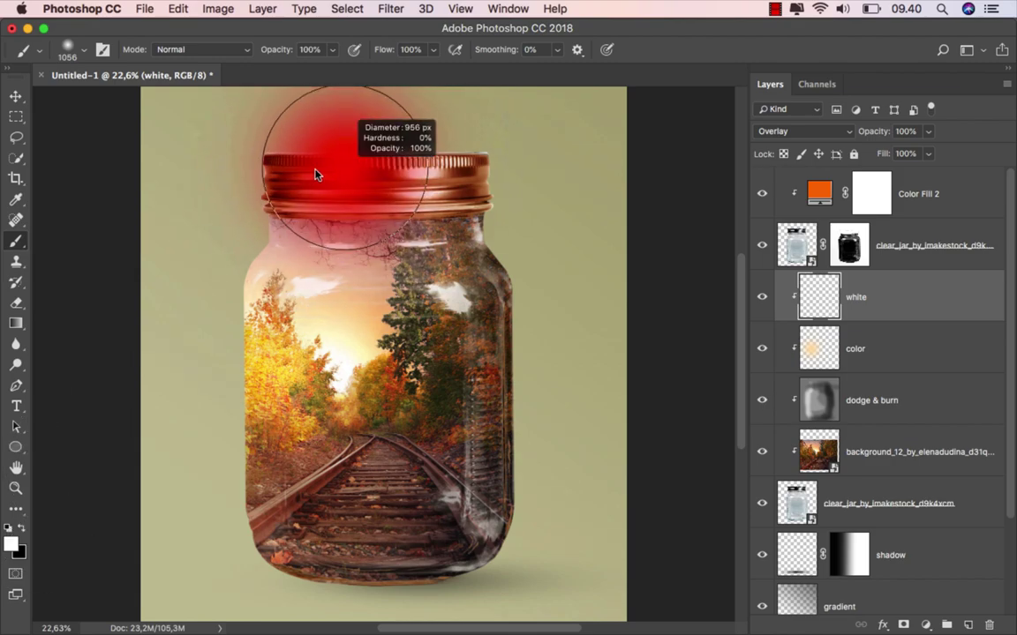
# Work white highlights along the jar's glass edges, then fit the composition on screen.
pyautogui.scroll(4, 265, 177)
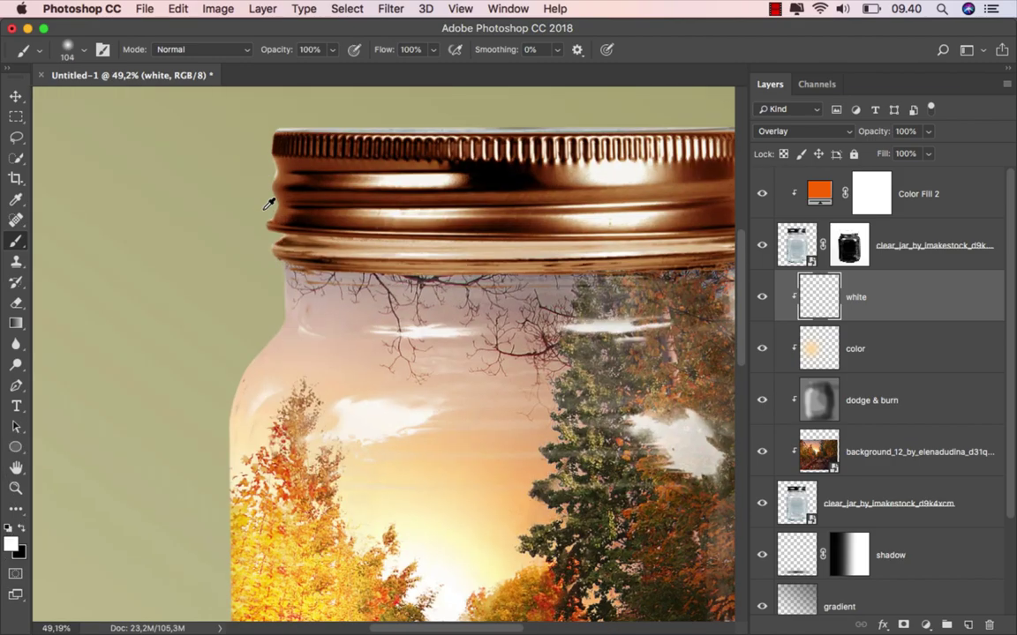
pyautogui.scroll(2, 294, 283)
pyautogui.scroll(2, 277, 289)
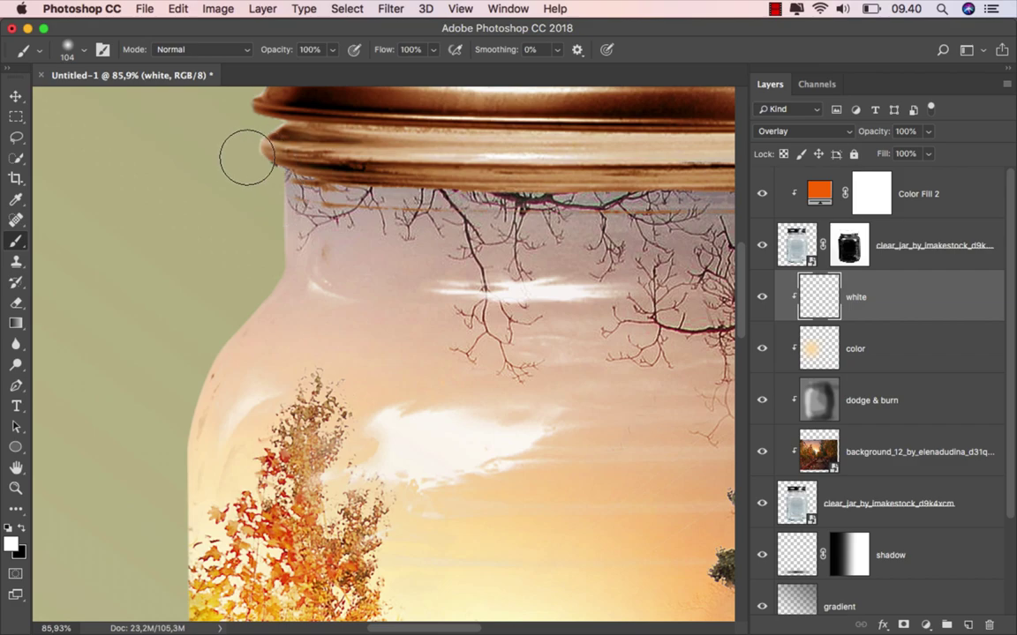
pyautogui.scroll(-3, 221, 260)
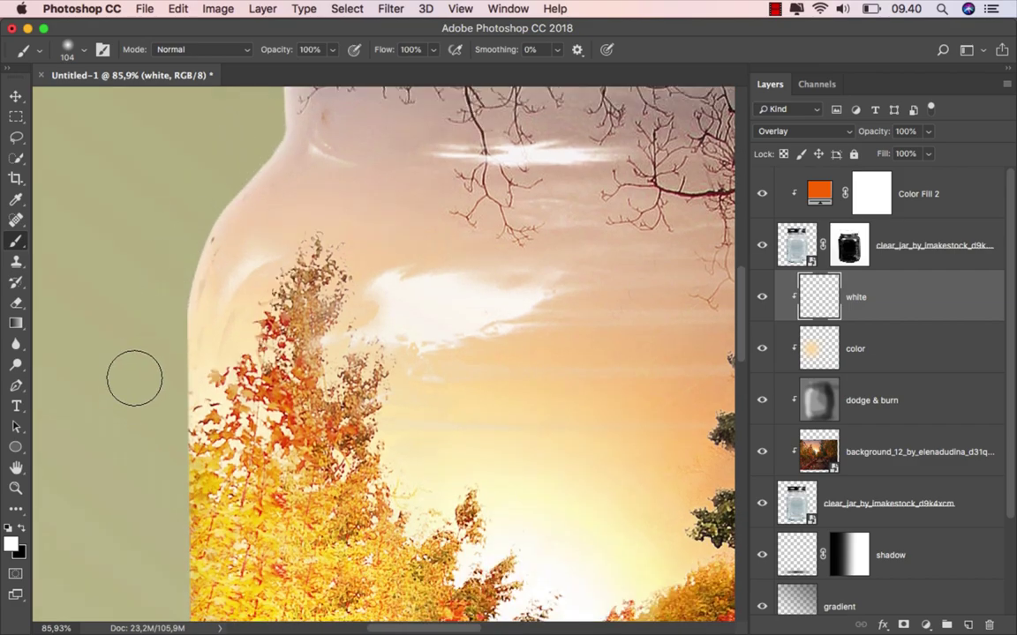
pyautogui.scroll(-1, 159, 221)
pyautogui.scroll(-3, 146, 371)
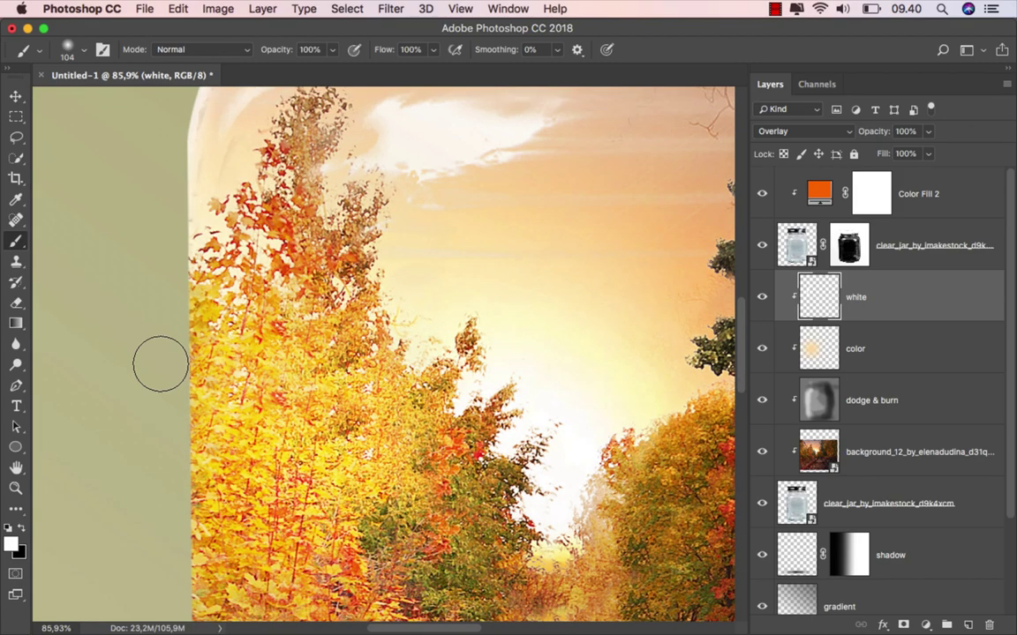
pyautogui.scroll(-2, 159, 379)
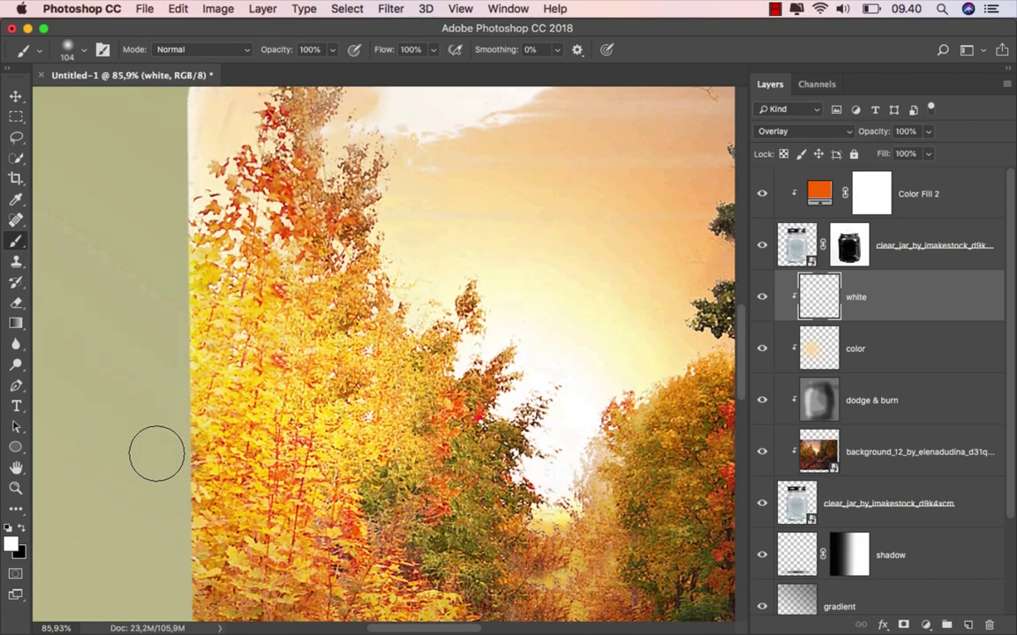
pyautogui.scroll(-5, 167, 397)
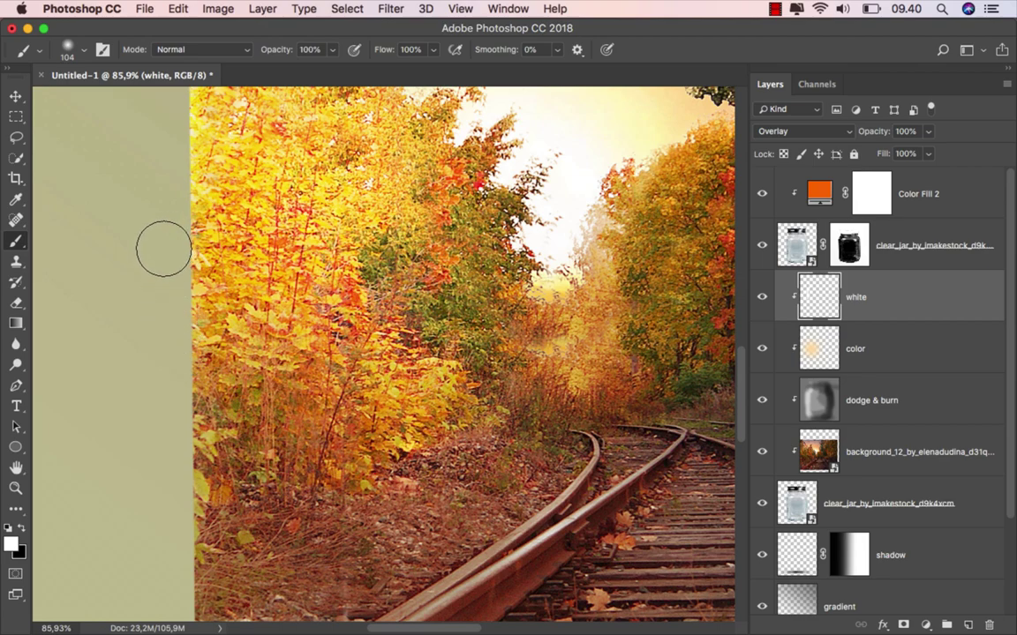
pyautogui.scroll(-2, 163, 364)
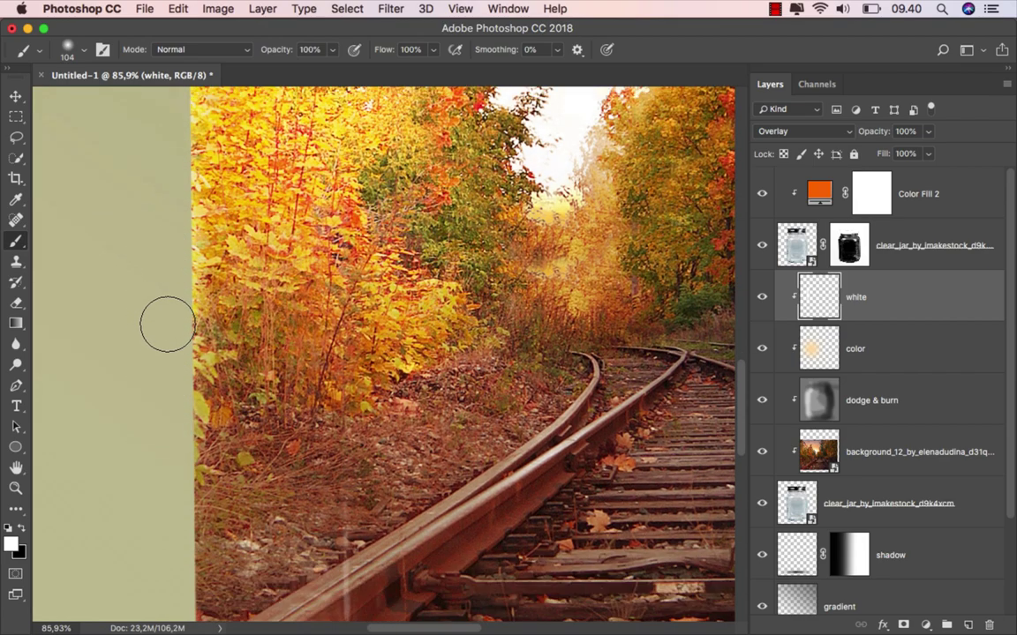
pyautogui.scroll(-4, 156, 481)
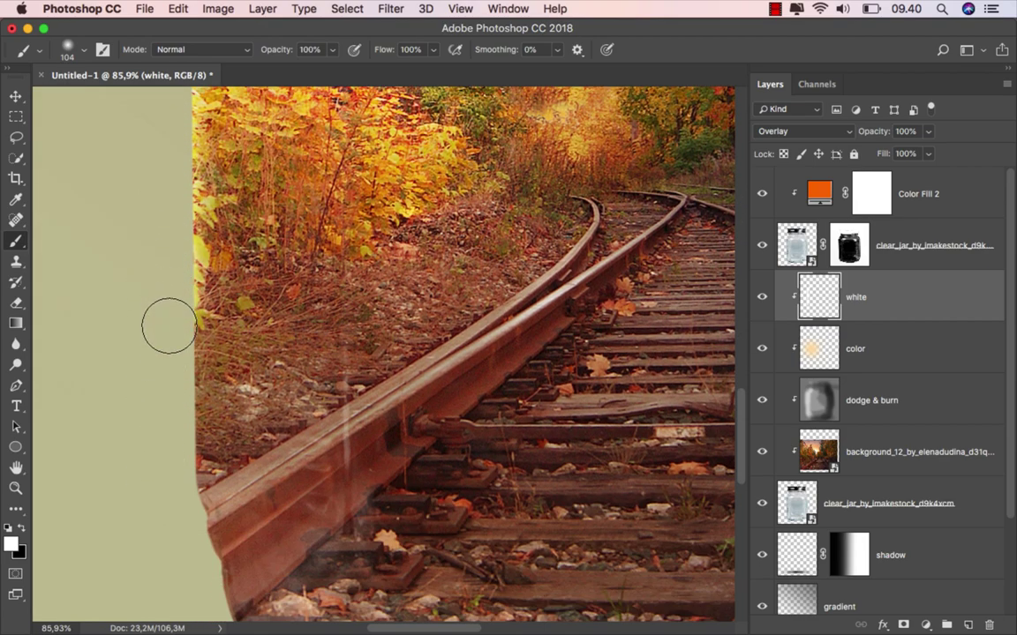
pyautogui.scroll(-2, 167, 459)
pyautogui.scroll(-2, 163, 397)
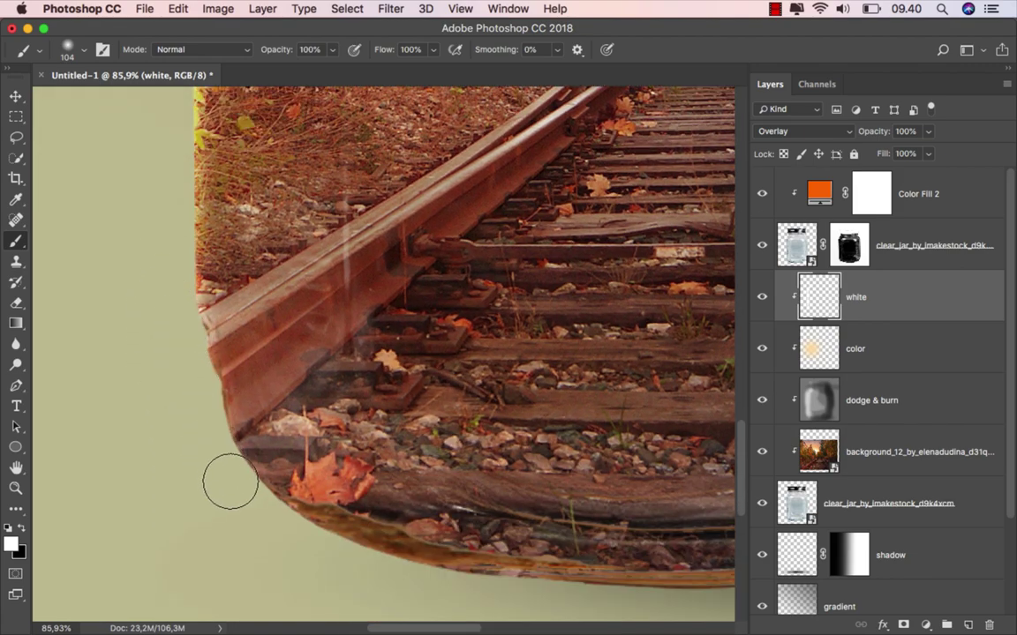
pyautogui.scroll(-1, 299, 543)
pyautogui.scroll(-3, 301, 541)
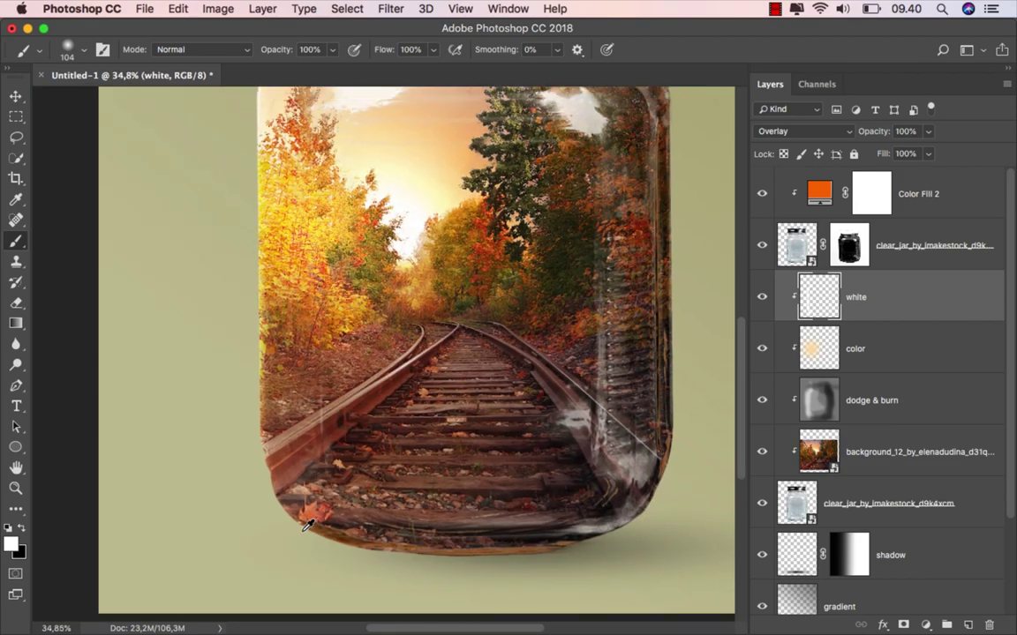
pyautogui.scroll(-1, 302, 468)
pyautogui.scroll(-3, 302, 463)
pyautogui.scroll(1, 287, 353)
pyautogui.scroll(1, 300, 225)
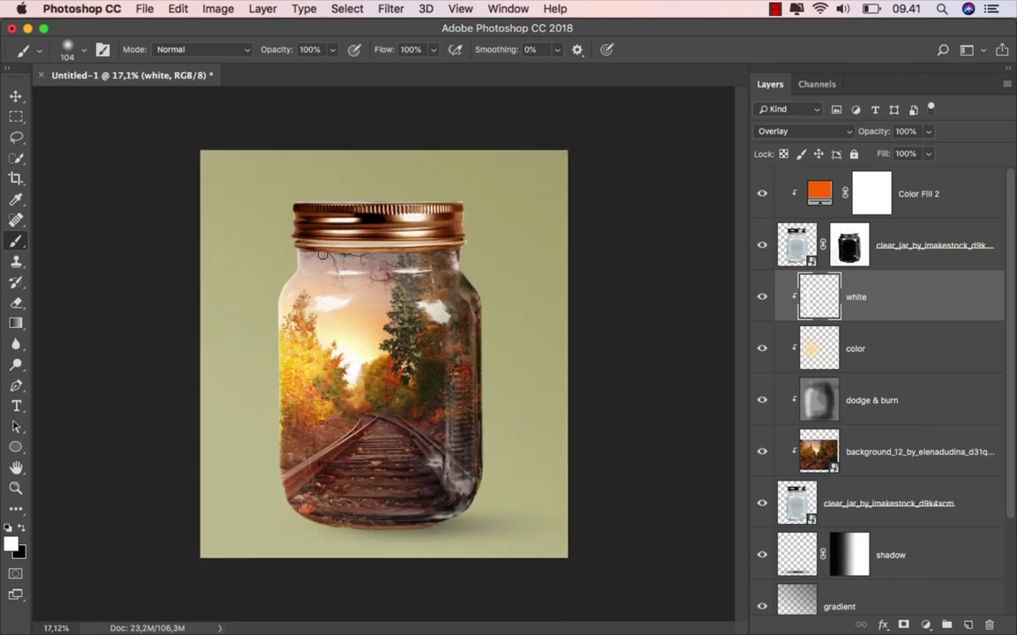
pyautogui.scroll(2, 284, 237)
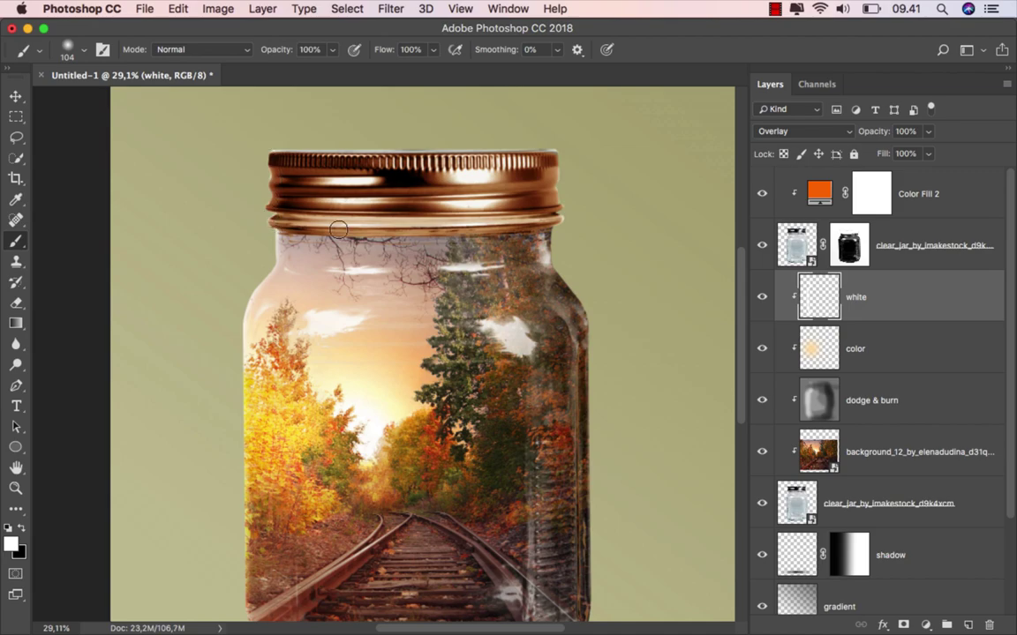
pyautogui.press('super+0')
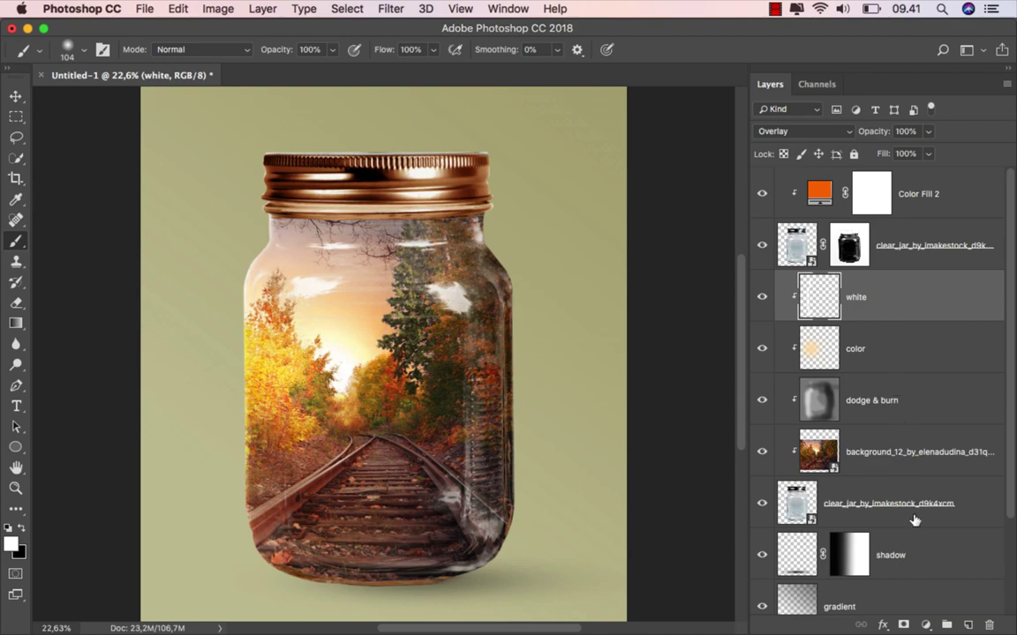
# Add a new clipped layer named 'black' above 'white', set to Soft Light.
pyautogui.click(968, 625)
pyautogui.rightClick(858, 309)
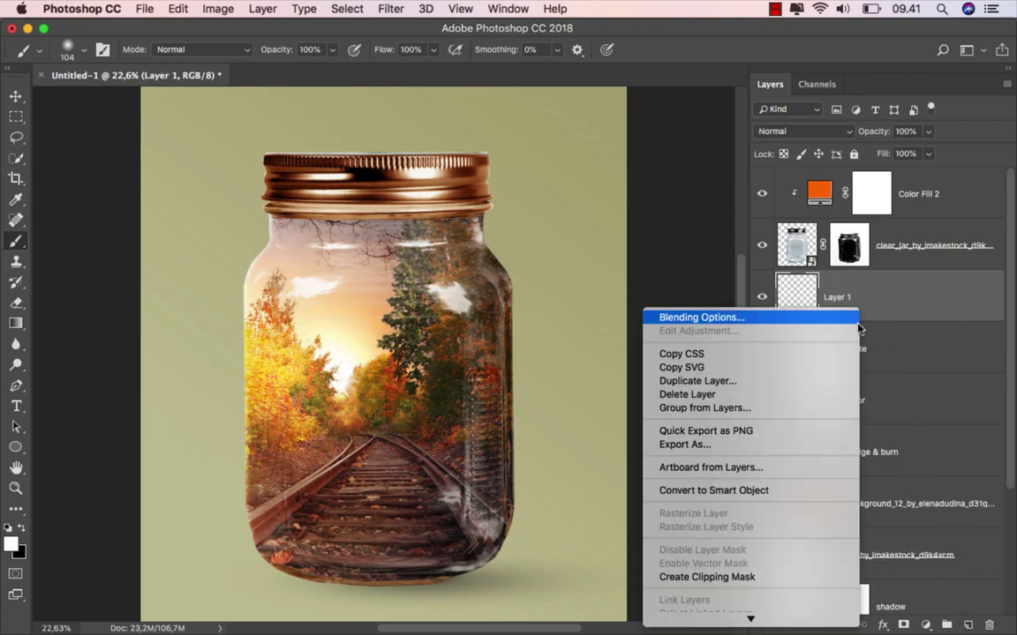
pyautogui.click(768, 578)
pyautogui.click(847, 295)
pyautogui.write('black')
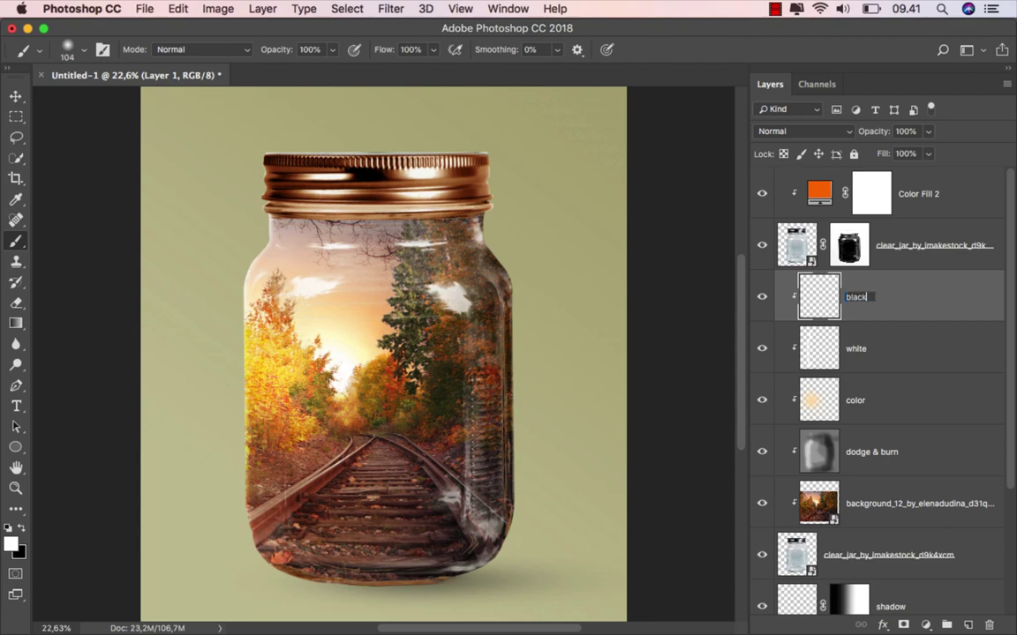
pyautogui.press('Return')
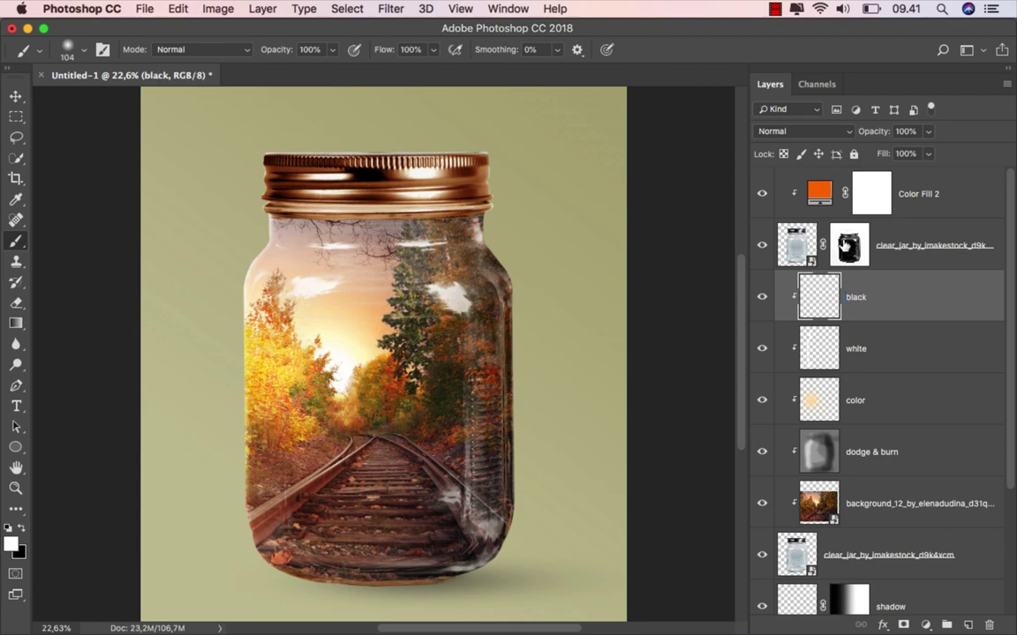
pyautogui.click(801, 134)
pyautogui.click(786, 312)
# Shade the jar's lid and lower-right edge with a black brush at 12% opacity, size 326.
pyautogui.click(24, 525)
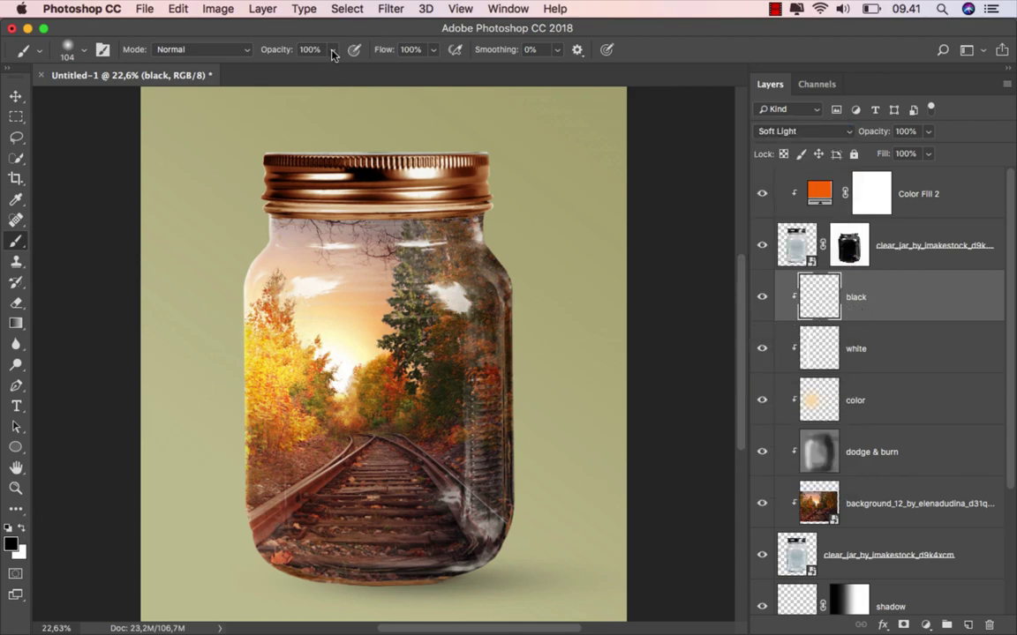
pyautogui.moveTo(333, 55); pyautogui.dragTo(268, 70)
pyautogui.moveTo(443, 141); pyautogui.dragTo(487, 202)
pyautogui.moveTo(526, 462); pyautogui.dragTo(340, 584)
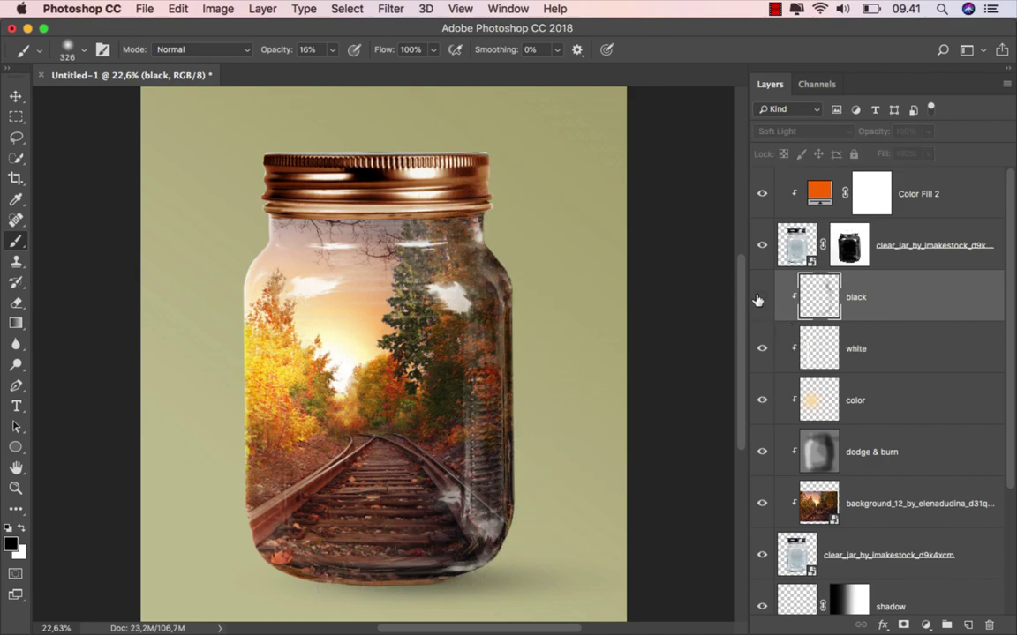
pyautogui.moveTo(533, 192); pyautogui.dragTo(372, 216)
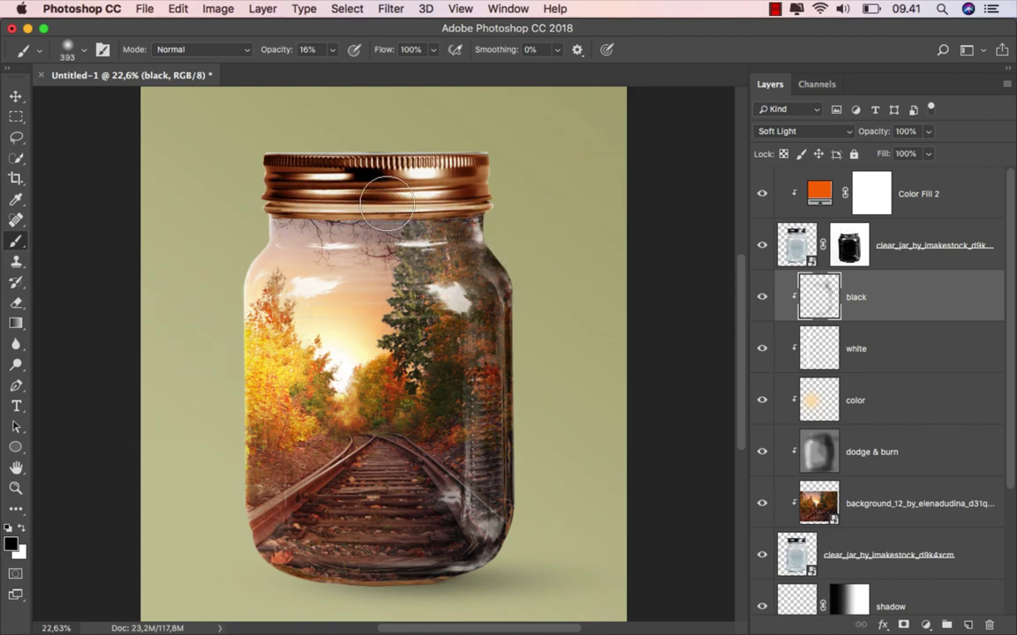
pyautogui.moveTo(579, 390); pyautogui.dragTo(472, 547)
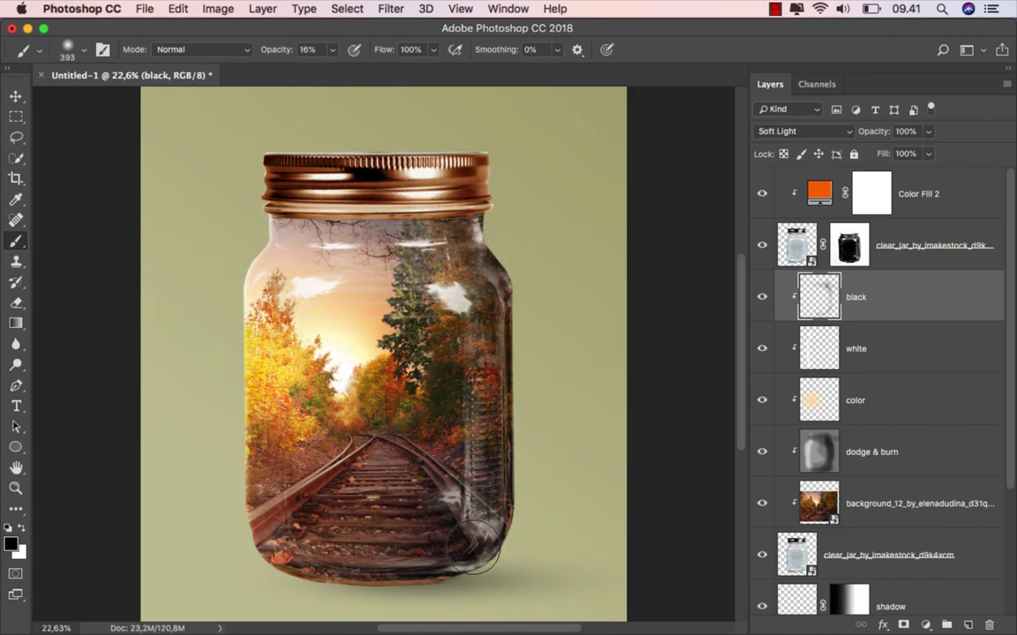
pyautogui.click(761, 297)
pyautogui.click(21, 100)
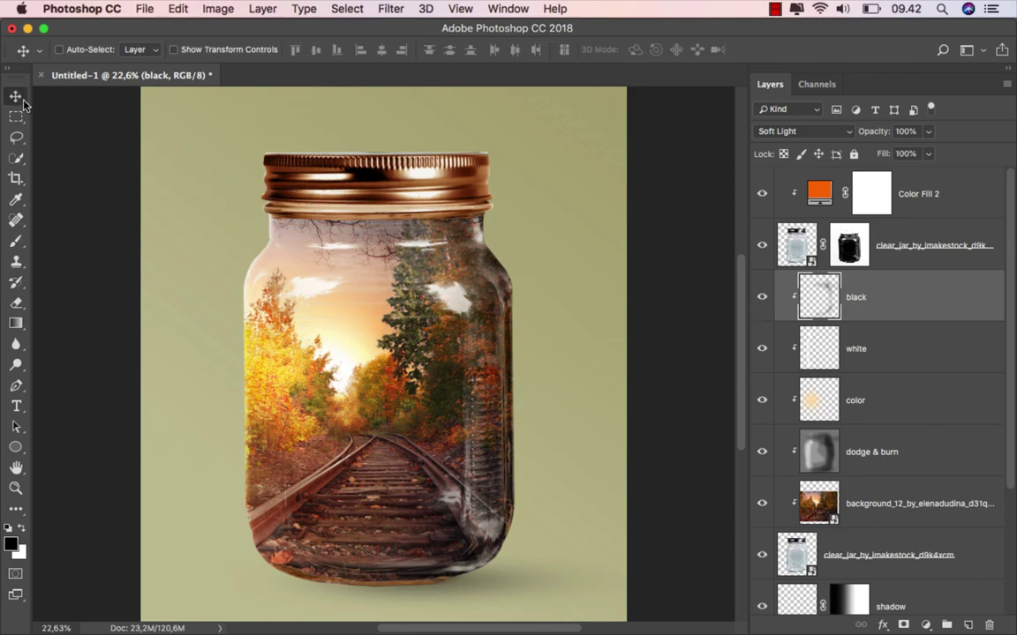
# Select Color Fill 2, then drag back-beach-blonde-707377.jpg from Finder into Photoshop's tab bar.
pyautogui.click(951, 203)
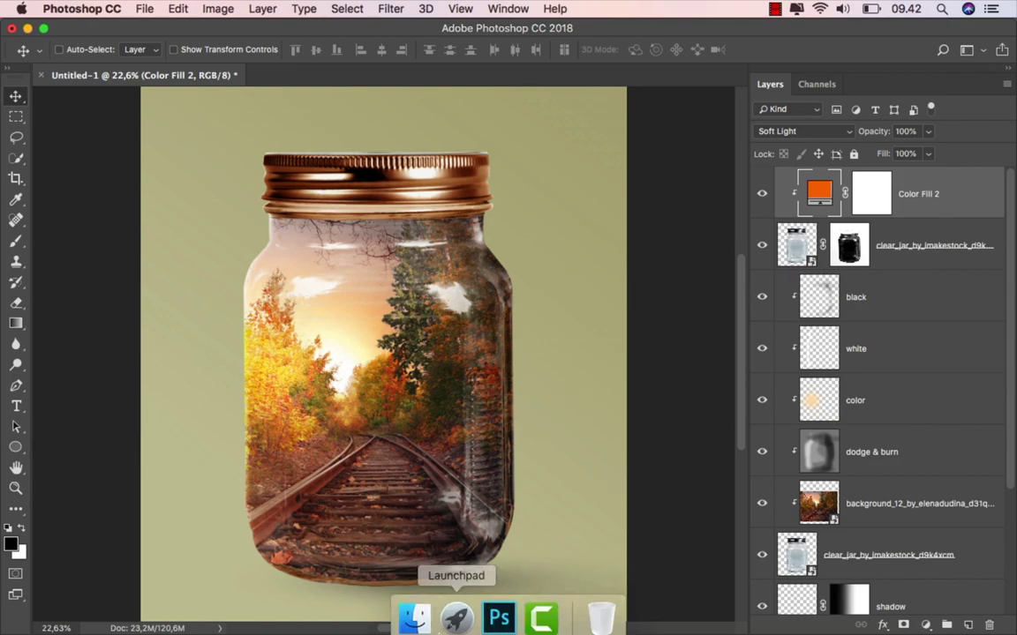
pyautogui.click(413, 611)
pyautogui.moveTo(176, 146); pyautogui.dragTo(337, 472)
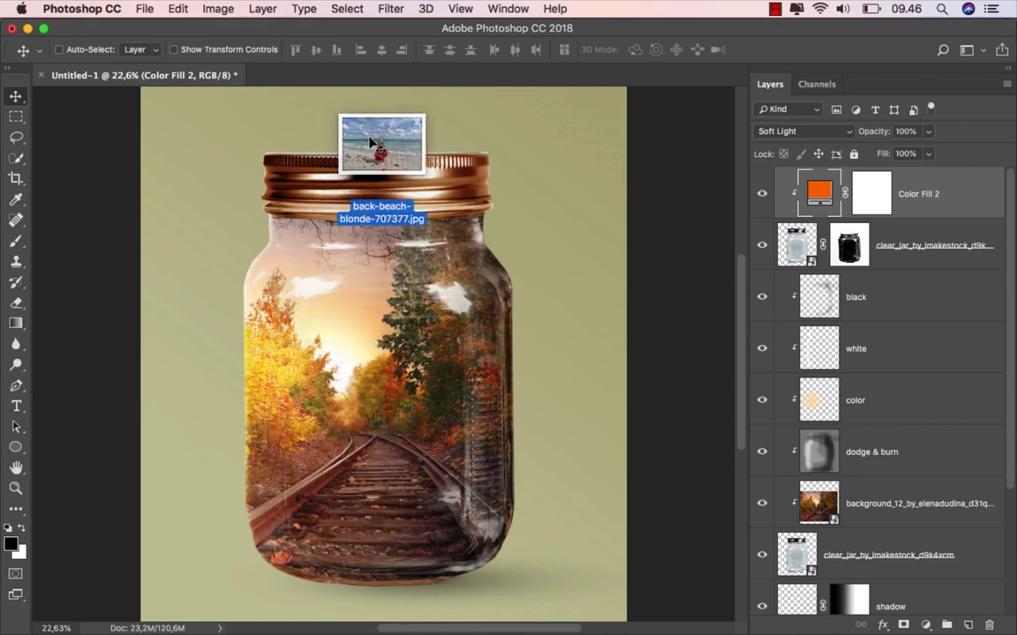
pyautogui.moveTo(338, 472); pyautogui.dragTo(393, 71)
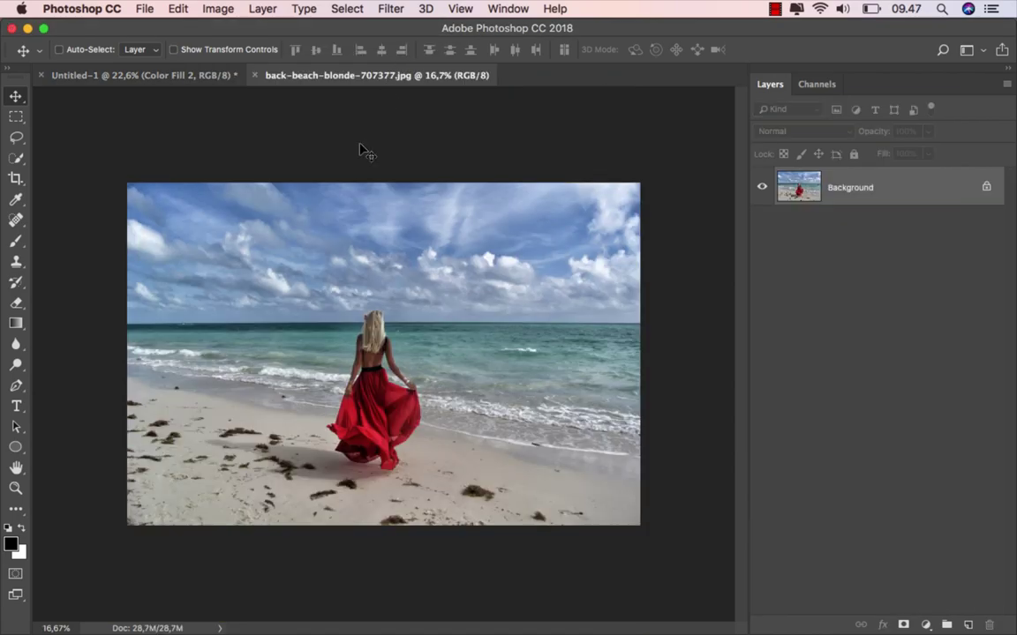
pyautogui.click(20, 387)
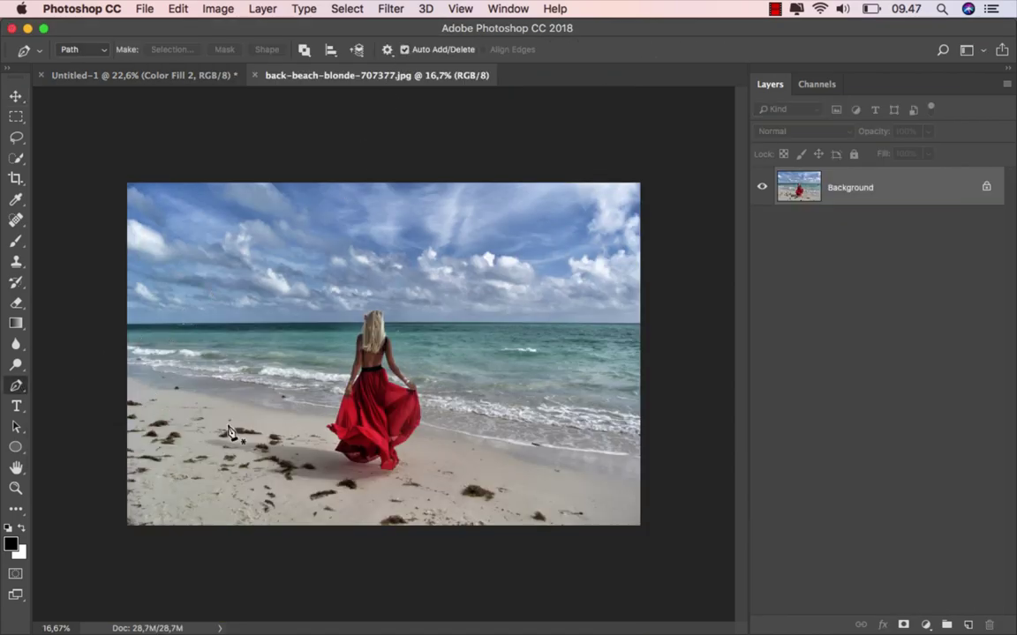
# Start the Pen path at the dress hem and trace up the hand, arm and shoulder.
pyautogui.scroll(5, 303, 443)
pyautogui.scroll(3, 336, 445)
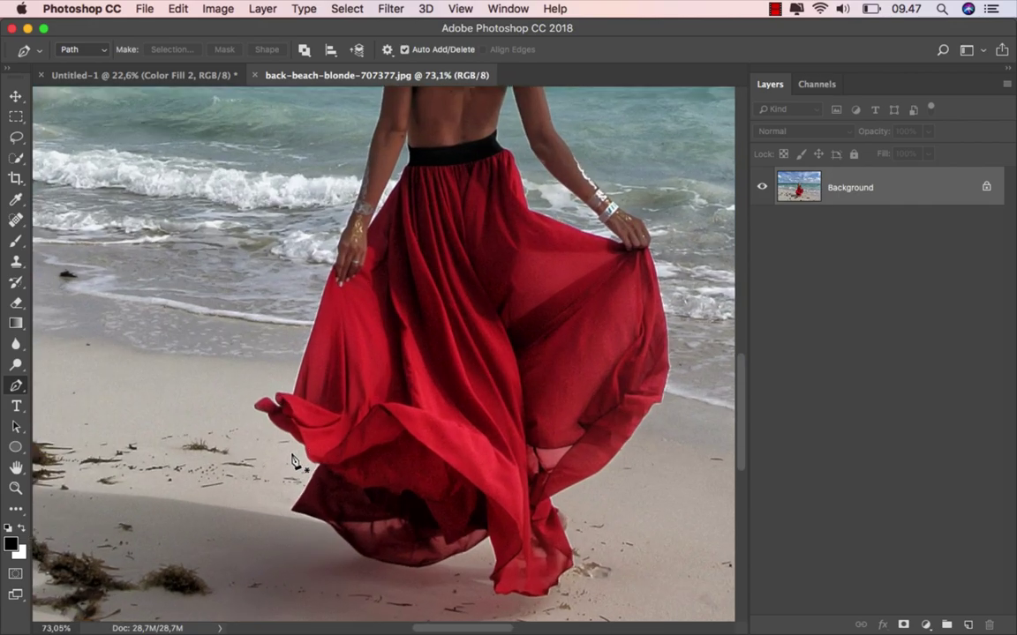
pyautogui.scroll(3, 338, 448)
pyautogui.click(381, 508)
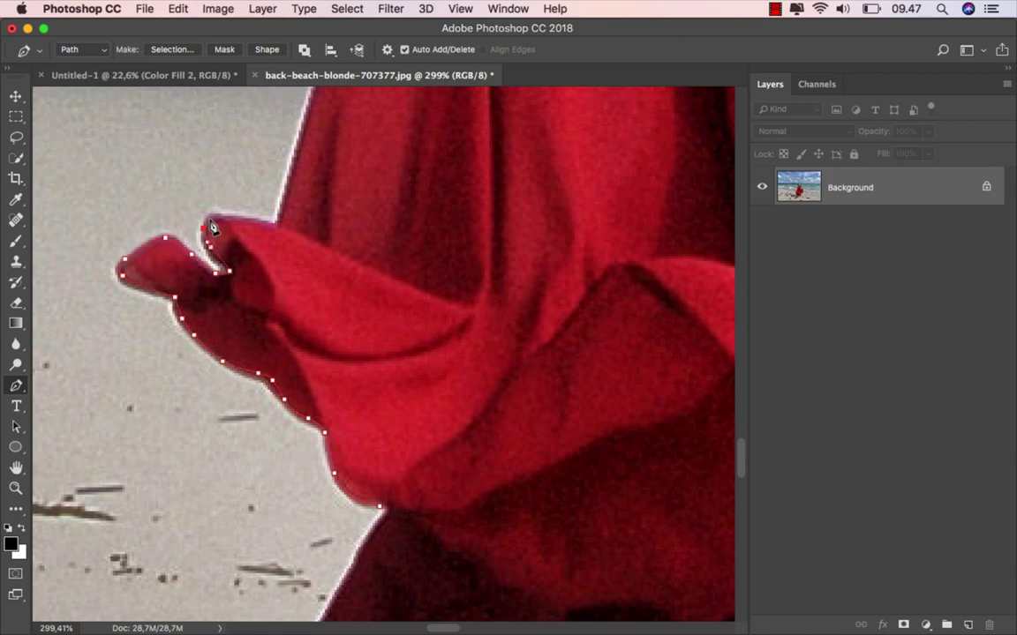
pyautogui.scroll(5, 220, 353)
pyautogui.scroll(5, 237, 411)
pyautogui.click(252, 276)
pyautogui.click(260, 221)
pyautogui.click(279, 169)
pyautogui.click(303, 121)
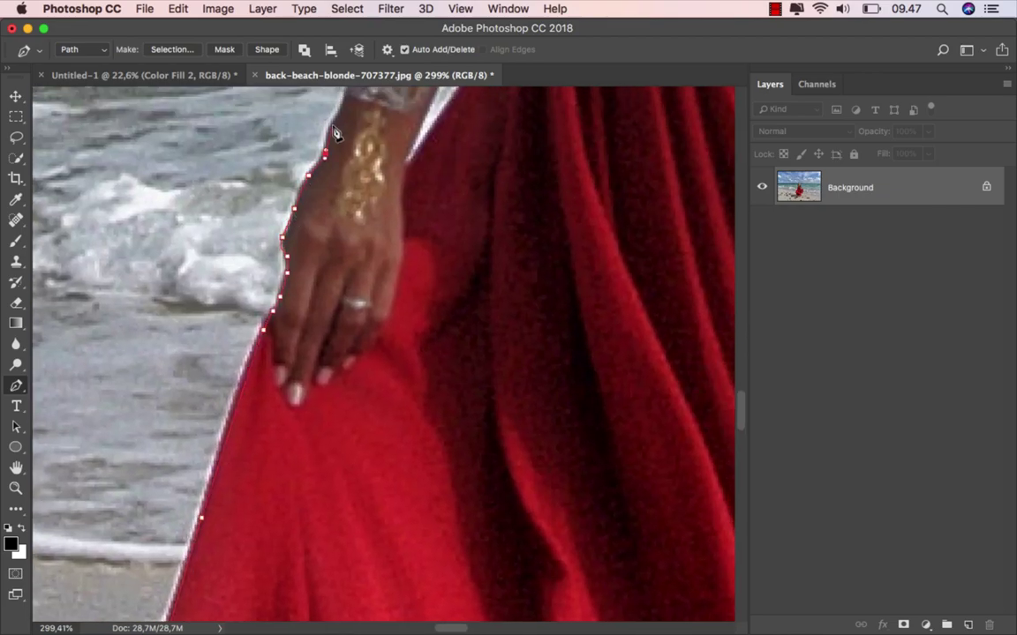
pyautogui.scroll(5, 292, 176)
pyautogui.click(285, 240)
pyautogui.scroll(10, 301, 154)
pyautogui.click(193, 369)
pyautogui.click(191, 335)
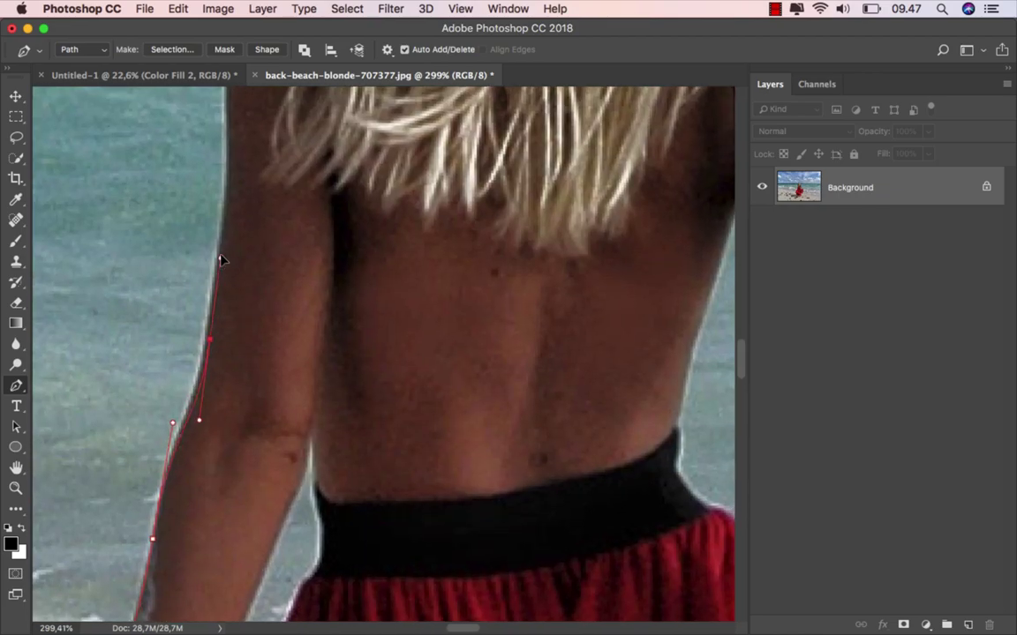
pyautogui.scroll(1, 193, 404)
pyautogui.click(208, 205)
pyautogui.scroll(10, 196, 154)
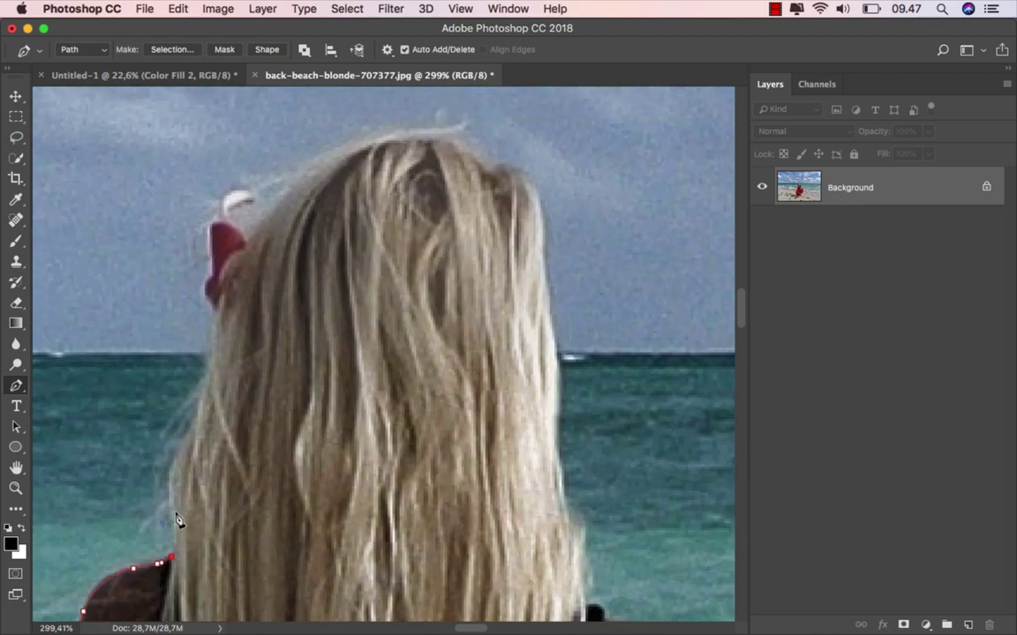
# Continue the path around the hair, over the top of the head and down the right side.
pyautogui.click(162, 433)
pyautogui.click(173, 396)
pyautogui.click(181, 362)
pyautogui.click(191, 320)
pyautogui.scroll(3, 197, 305)
pyautogui.click(229, 236)
pyautogui.click(327, 228)
pyautogui.click(415, 256)
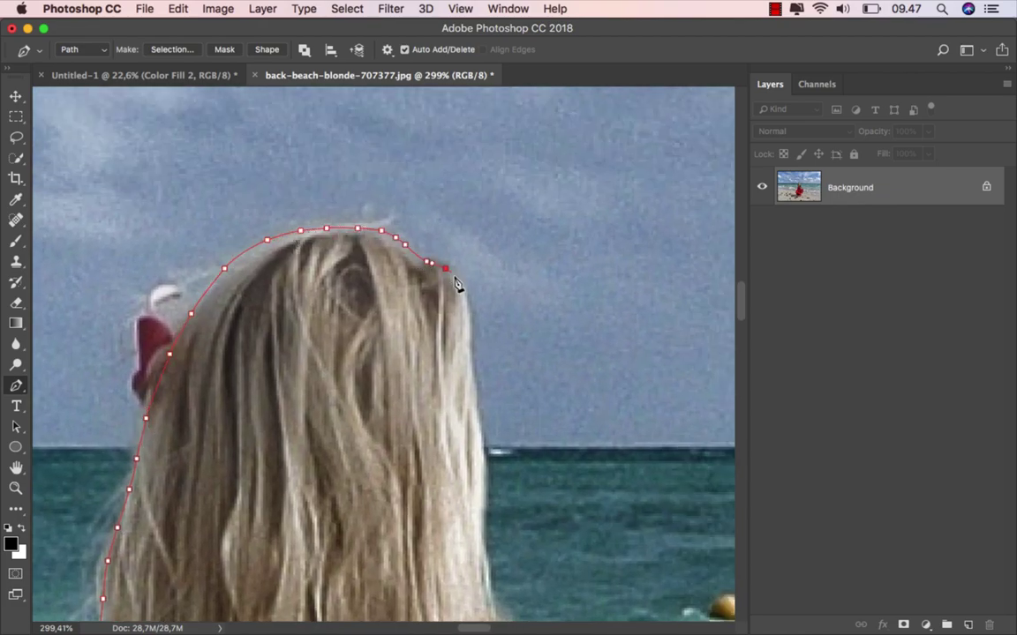
pyautogui.click(463, 336)
pyautogui.click(477, 457)
pyautogui.moveTo(477, 564); pyautogui.dragTo(344, 238)
pyautogui.click(375, 320)
pyautogui.click(391, 360)
pyautogui.click(449, 400)
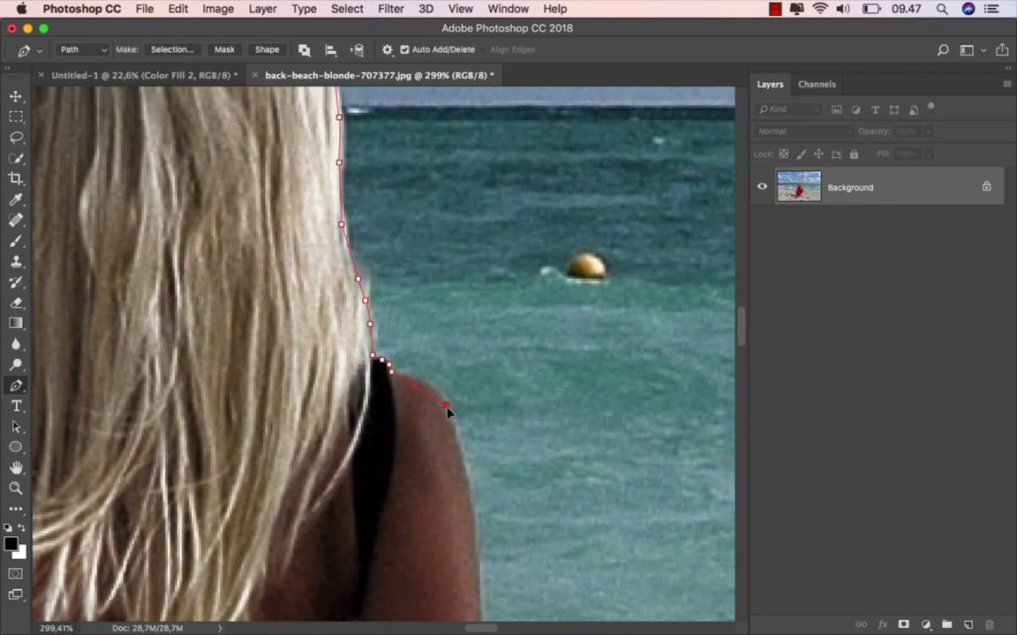
# Extend the path down the other arm and along the red dress edge to the hem.
pyautogui.scroll(-8, 382, 409)
pyautogui.click(358, 283)
pyautogui.click(361, 335)
pyautogui.click(381, 489)
pyautogui.scroll(-10, 247, 244)
pyautogui.hscroll(5, 247, 243)
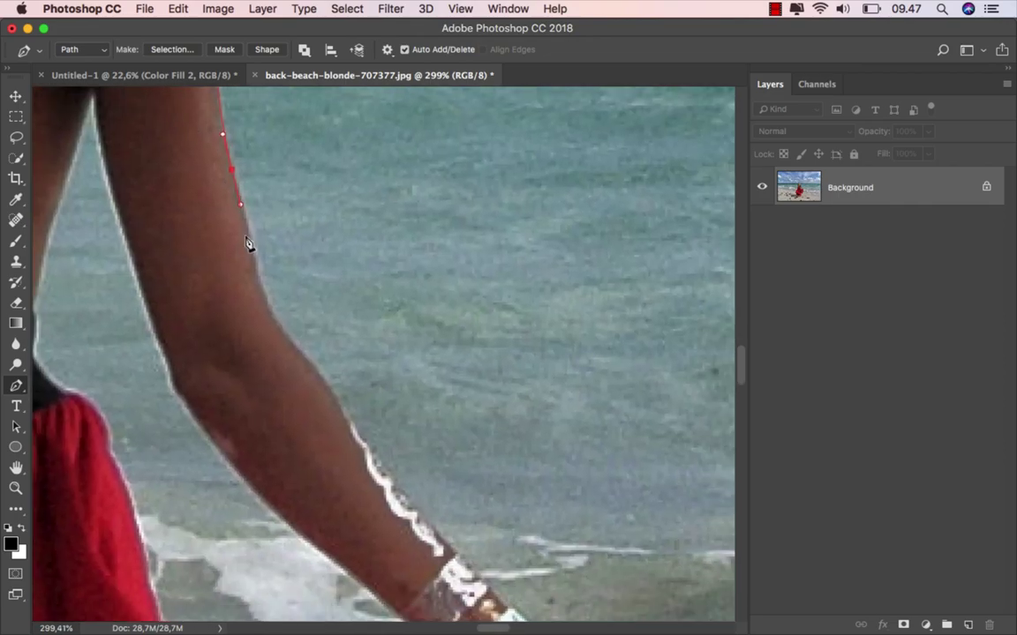
pyautogui.click(333, 402)
pyautogui.scroll(-8, 335, 406)
pyautogui.click(300, 336)
pyautogui.scroll(-8, 291, 327)
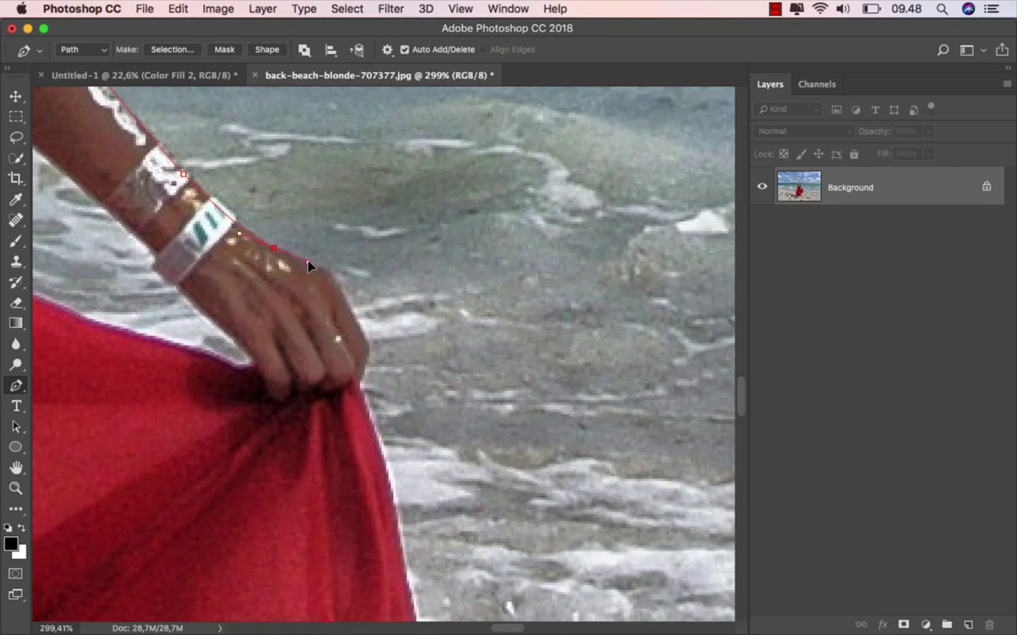
pyautogui.scroll(-8, 353, 330)
pyautogui.click(319, 375)
pyautogui.scroll(-8, 319, 375)
pyautogui.hscroll(5, 320, 375)
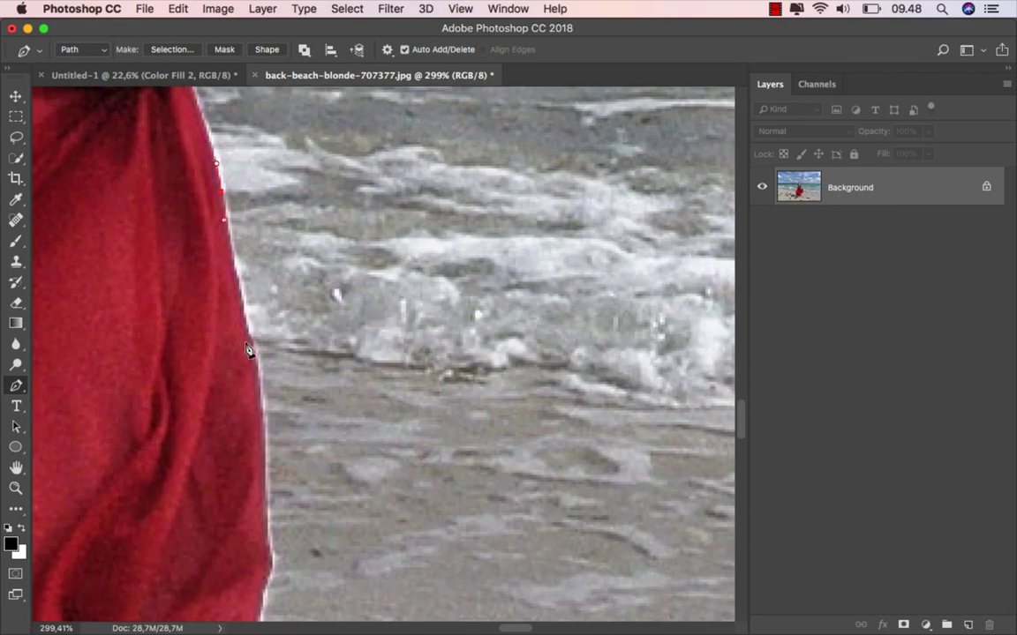
pyautogui.click(267, 488)
pyautogui.scroll(-8, 266, 488)
pyautogui.hscroll(3, 267, 488)
pyautogui.click(174, 429)
pyautogui.scroll(-8, 175, 429)
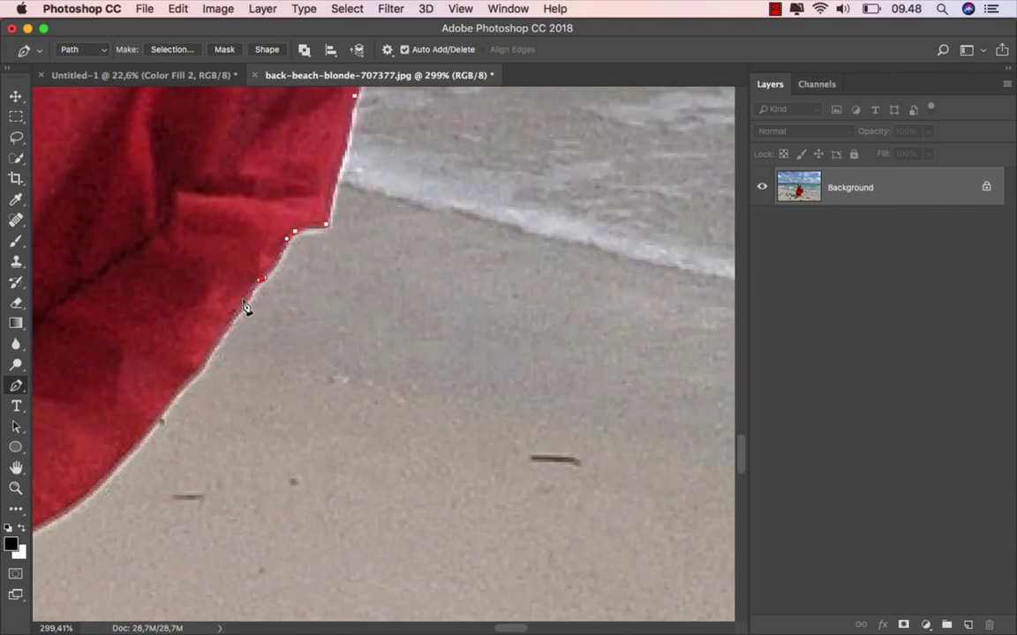
pyautogui.click(200, 362)
pyautogui.scroll(-5, 200, 362)
pyautogui.moveTo(96, 352); pyautogui.dragTo(308, 156)
pyautogui.click(309, 185)
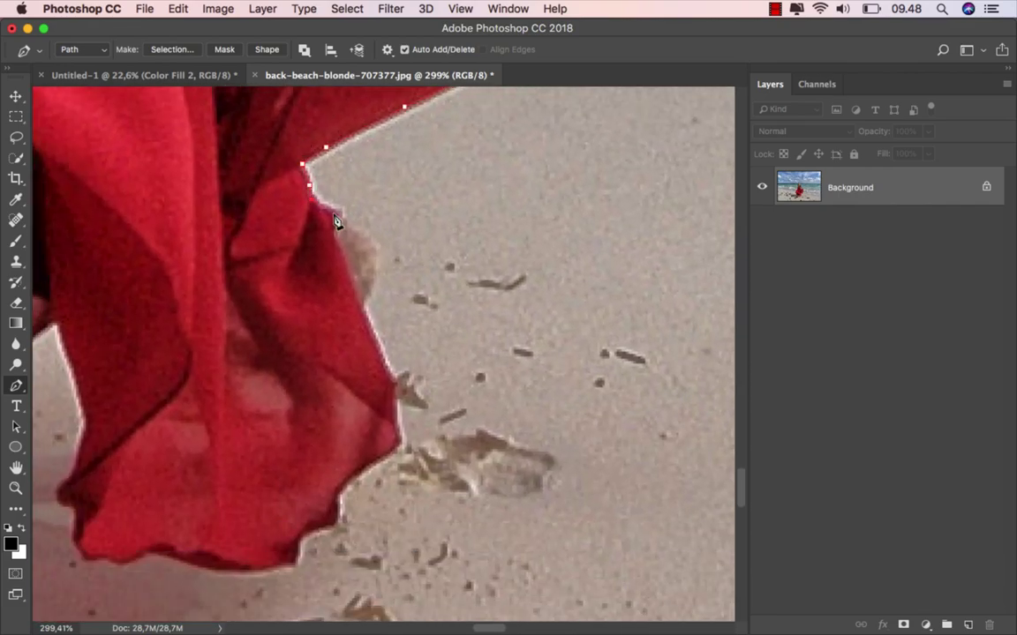
pyautogui.moveTo(394, 382)
pyautogui.mouseDown()
pyautogui.moveTo(398, 432)
pyautogui.moveTo(298, 565)
pyautogui.moveTo(74, 542)
pyautogui.moveTo(73, 353)
pyautogui.moveTo(472, 222)
pyautogui.moveTo(368, 296)
pyautogui.moveTo(130, 352)
pyautogui.moveTo(330, 374)
pyautogui.moveTo(234, 286)
pyautogui.moveTo(297, 388)
pyautogui.mouseUp()
# Trace the skirt, waist and wrist, close the path at its start point, and fit the photo.
pyautogui.press('alt+super+z')
pyautogui.click(235, 356)
pyautogui.click(194, 346)
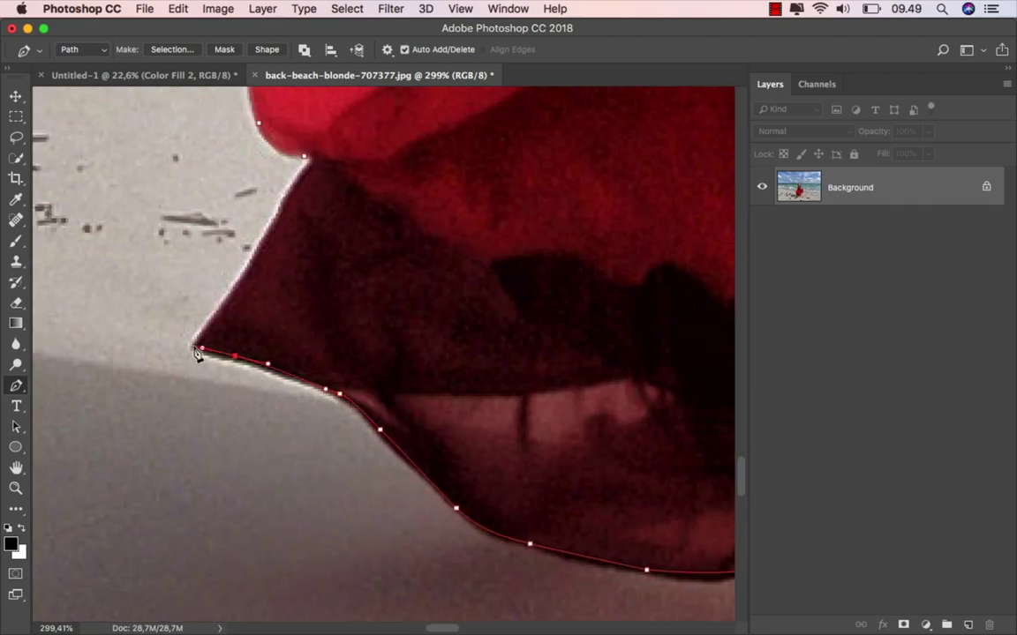
pyautogui.click(278, 216)
pyautogui.click(293, 181)
pyautogui.click(305, 157)
pyautogui.scroll(-5, 309, 163)
pyautogui.scroll(5, 284, 374)
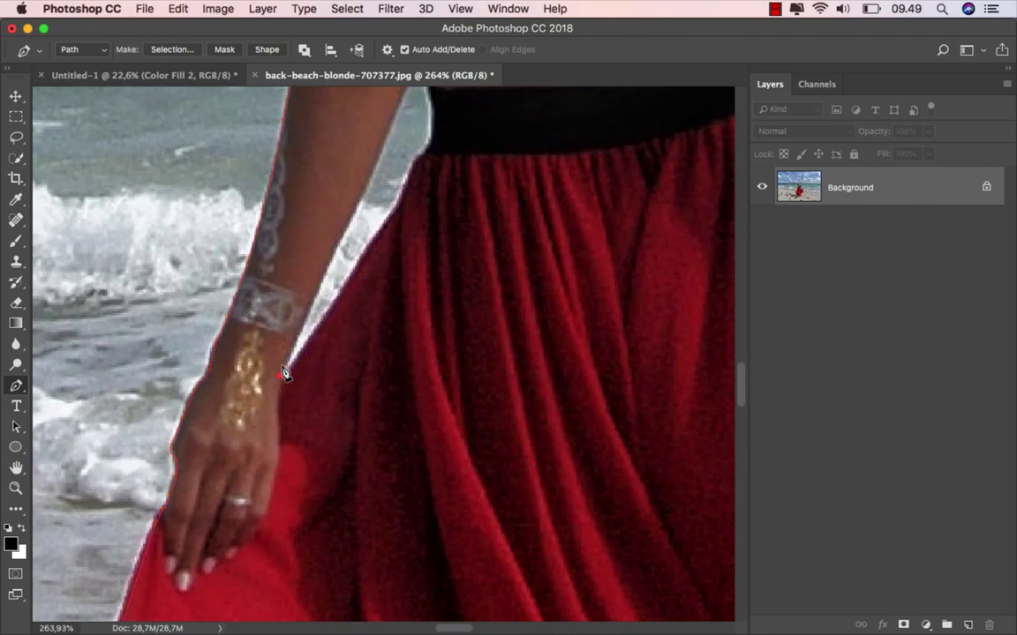
pyautogui.moveTo(385, 145); pyautogui.dragTo(306, 287)
pyautogui.click(346, 166)
pyautogui.click(357, 254)
pyautogui.click(338, 307)
pyautogui.click(258, 448)
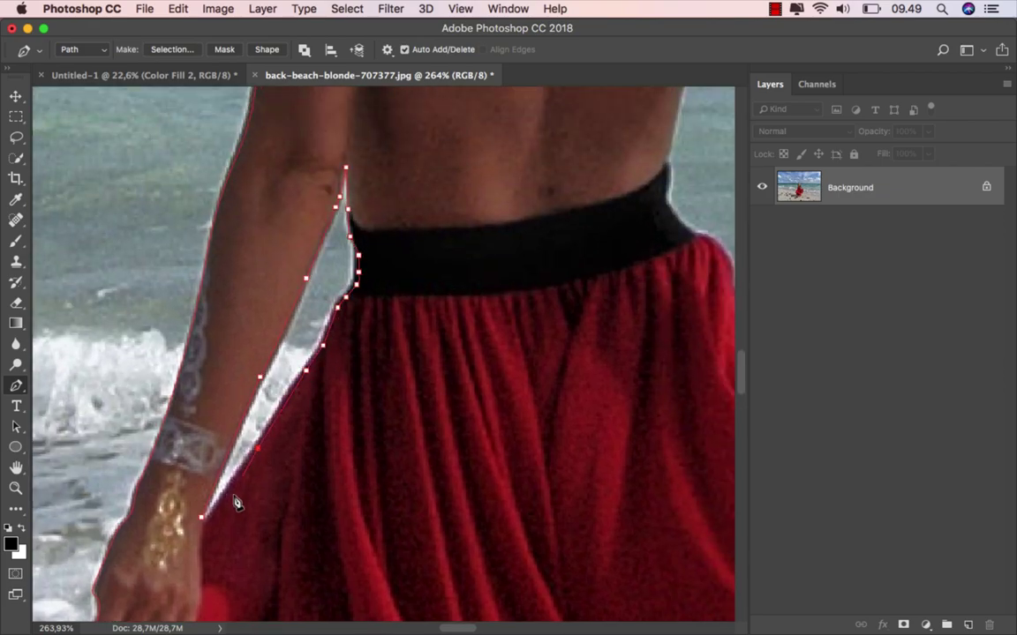
pyautogui.click(207, 520)
pyautogui.hscroll(10, 247, 432)
pyautogui.scroll(4, 291, 344)
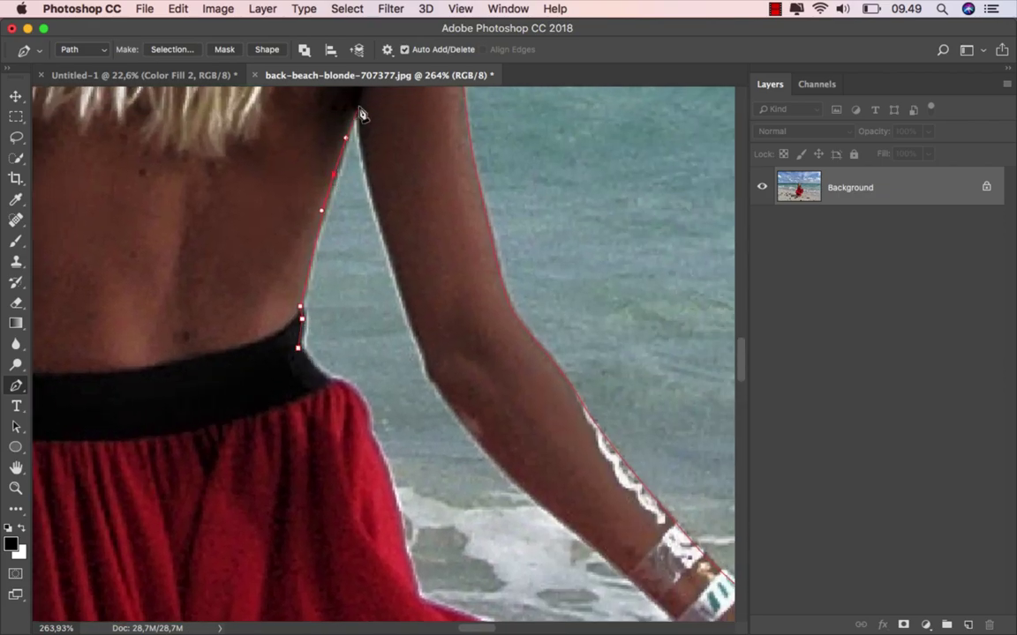
pyautogui.click(432, 364)
pyautogui.click(569, 523)
pyautogui.scroll(-5, 618, 565)
pyautogui.hscroll(5, 618, 565)
pyautogui.click(429, 365)
pyautogui.click(465, 411)
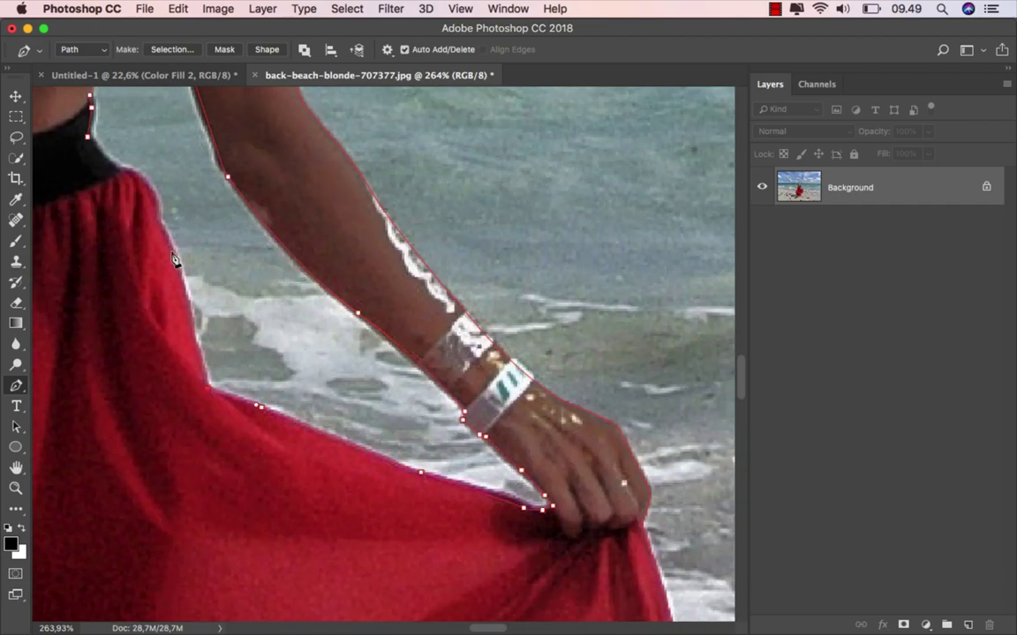
pyautogui.click(88, 138)
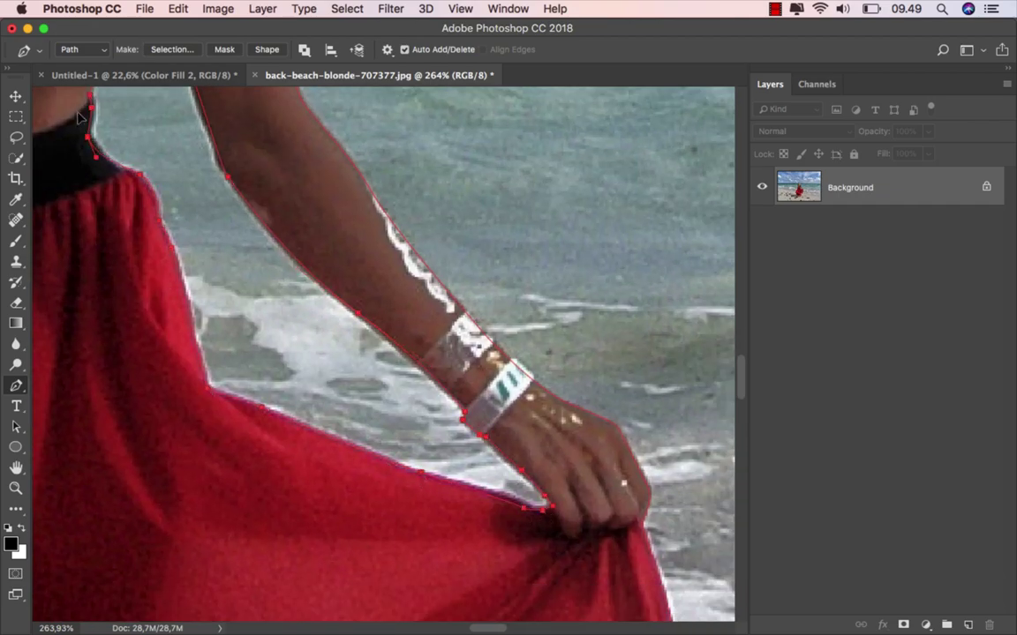
pyautogui.scroll(-5, 304, 357)
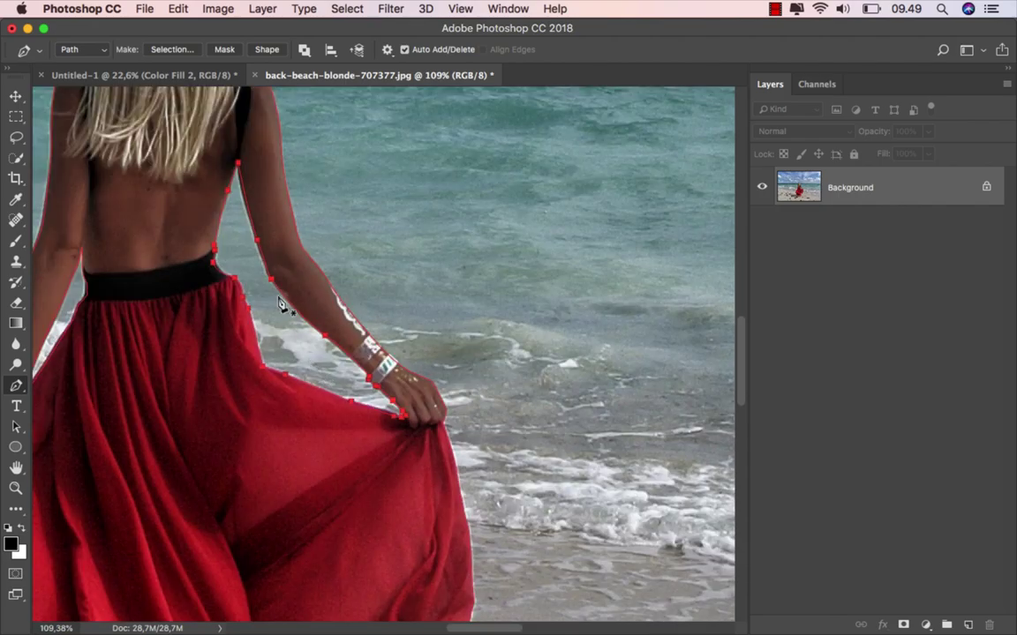
pyautogui.press('super+0')
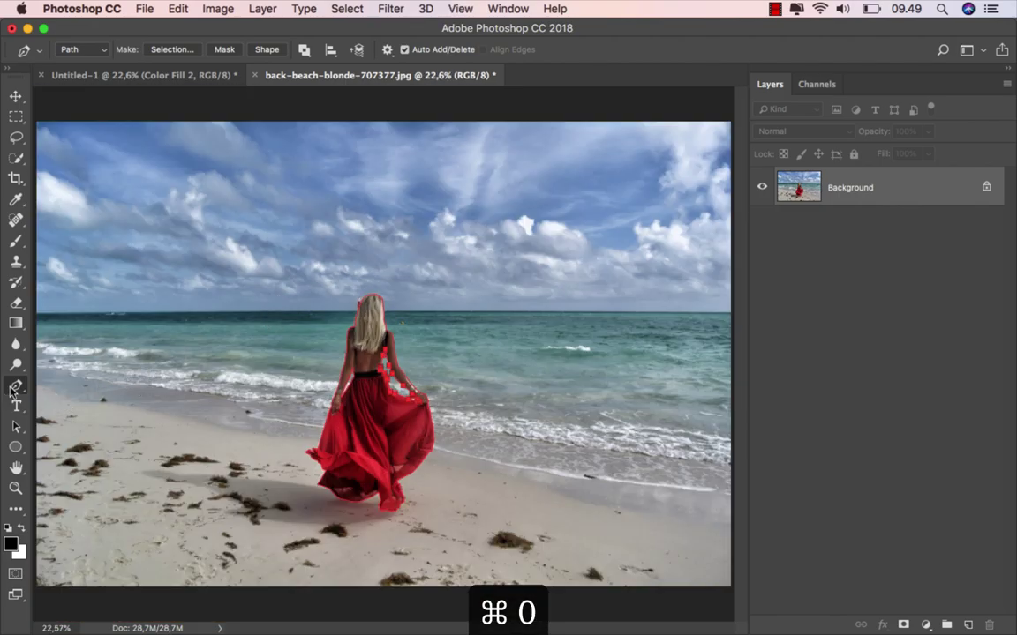
# Turn the woman's path into a selection and mask her out of the beach photo.
pyautogui.rightClick(326, 264)
pyautogui.click(408, 333)
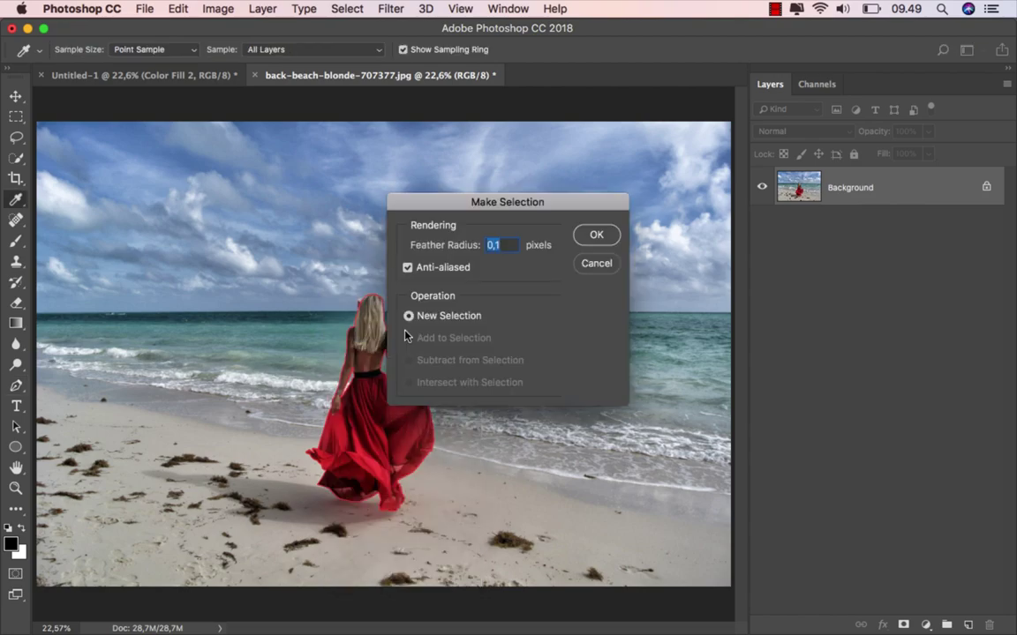
pyautogui.click(592, 236)
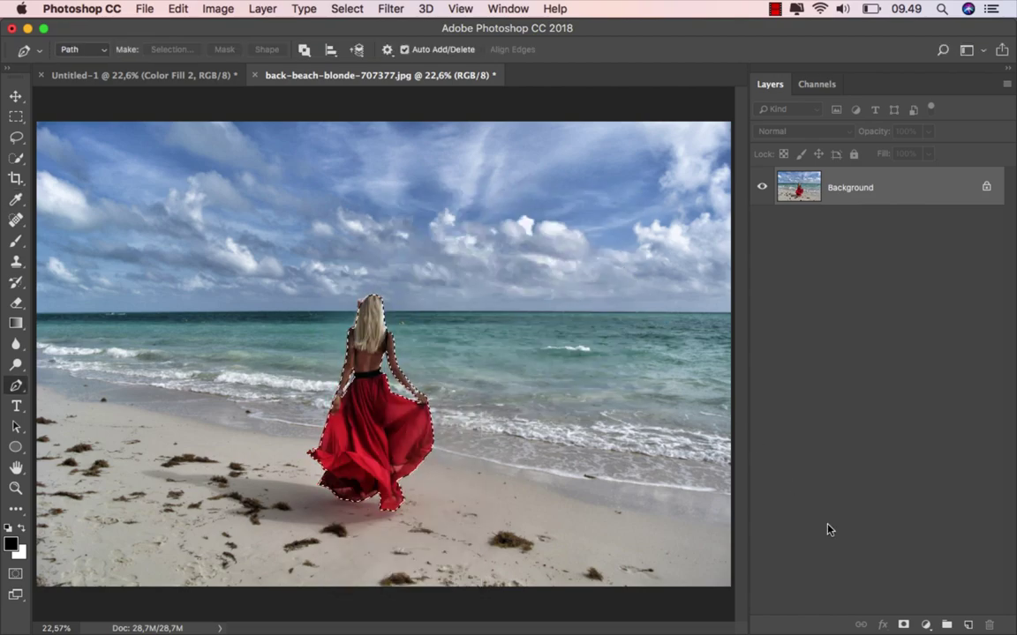
pyautogui.click(903, 624)
# Drag the masked woman into the jar document and place her on the tracks.
pyautogui.click(16, 95)
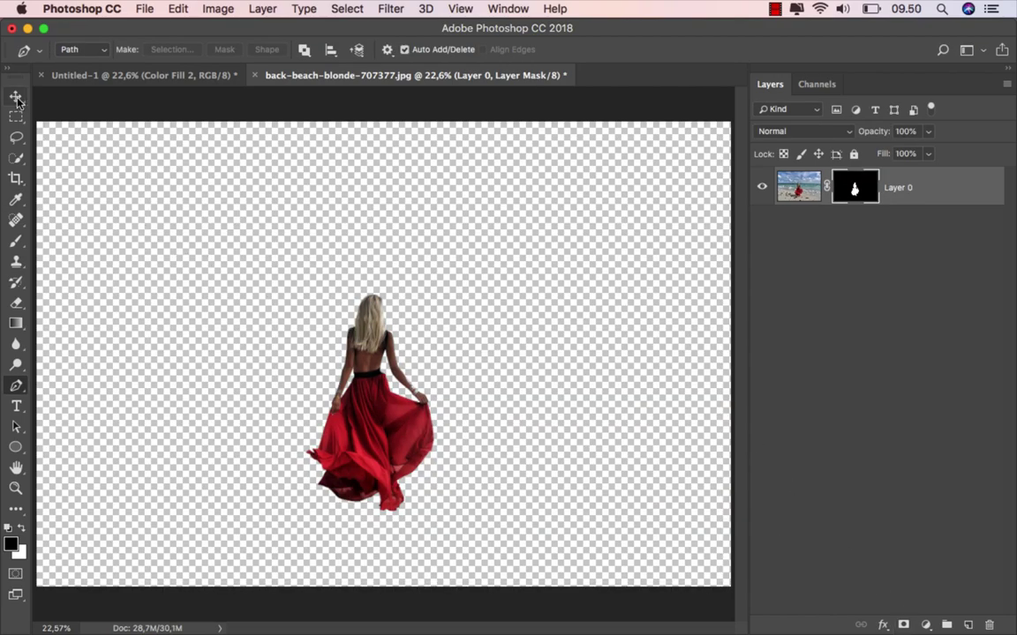
pyautogui.moveTo(380, 363)
pyautogui.mouseDown()
pyautogui.moveTo(398, 262)
pyautogui.moveTo(160, 86)
pyautogui.mouseUp()
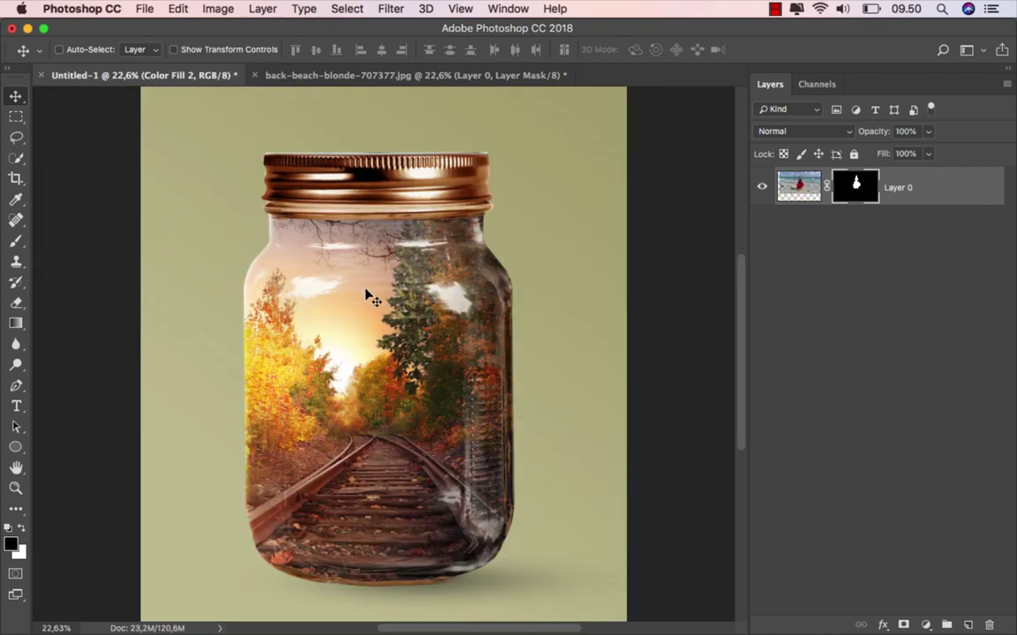
pyautogui.moveTo(369, 298); pyautogui.dragTo(381, 324)
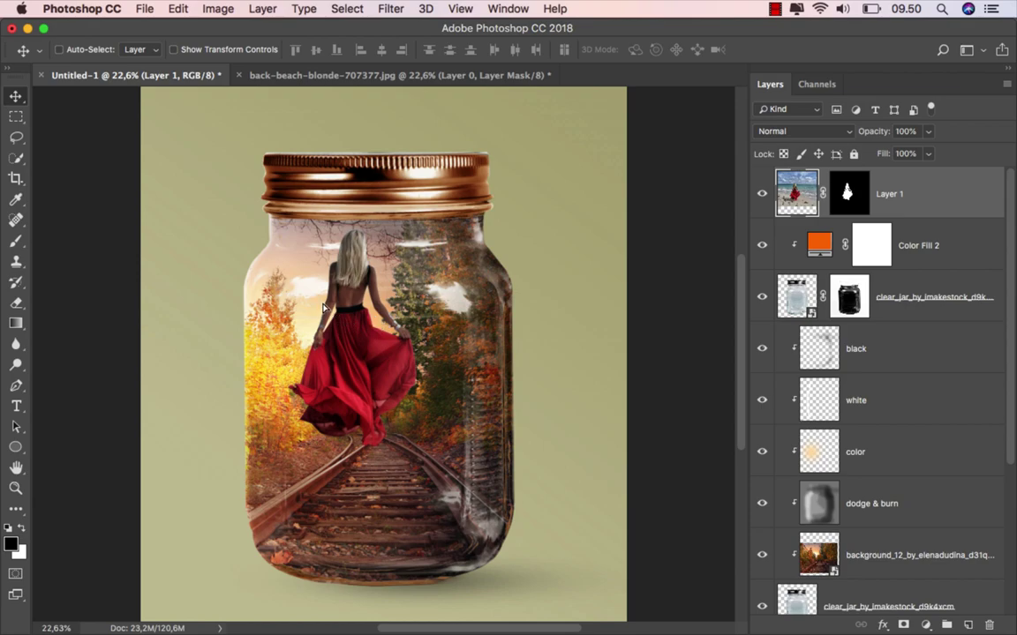
pyautogui.moveTo(324, 306); pyautogui.dragTo(361, 381)
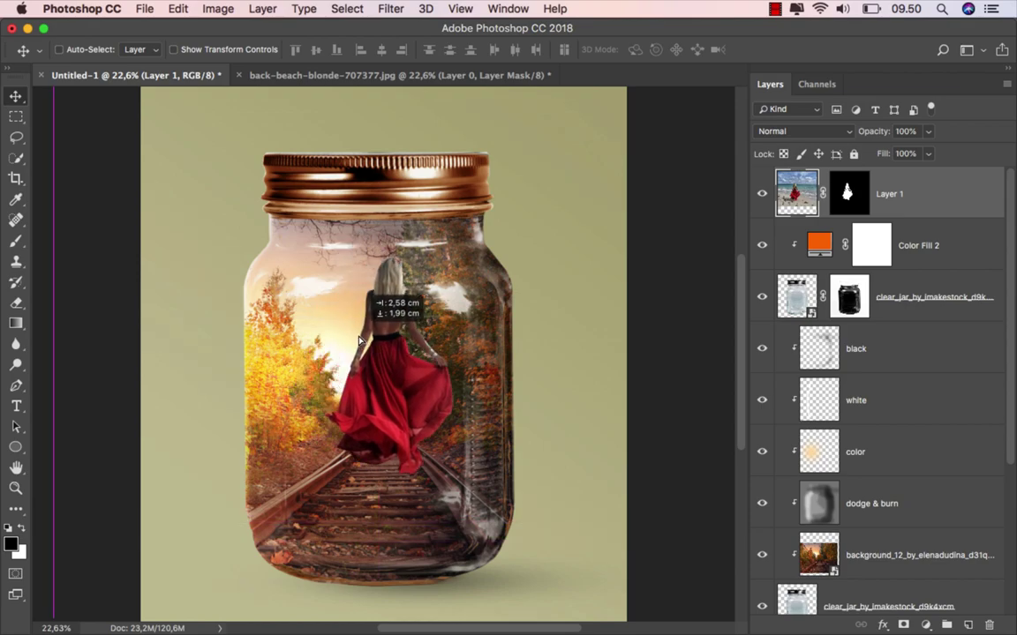
# Convert the woman's Layer 1 into a smart object.
pyautogui.rightClick(851, 197)
pyautogui.rightClick(878, 196)
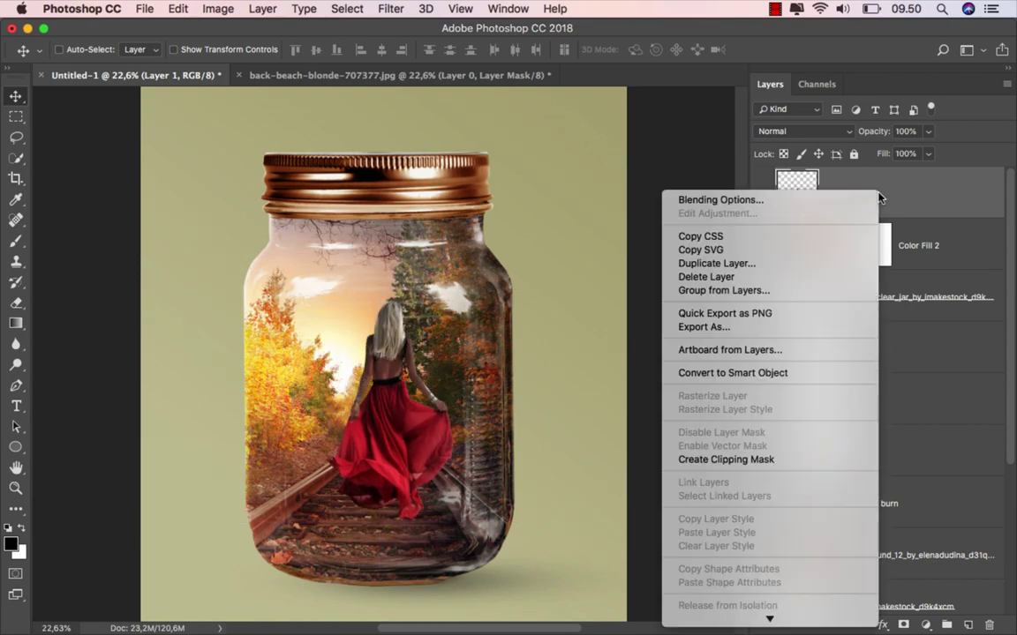
pyautogui.click(801, 372)
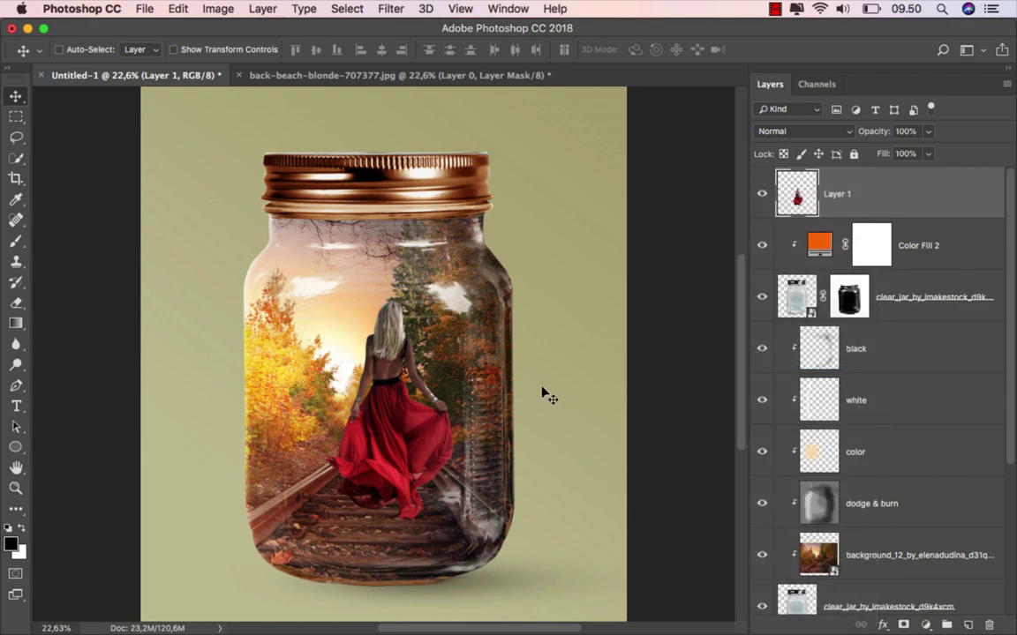
# Lower the woman, rename her layer 'model', and scale her to about 87.5%.
pyautogui.moveTo(397, 398); pyautogui.dragTo(395, 416)
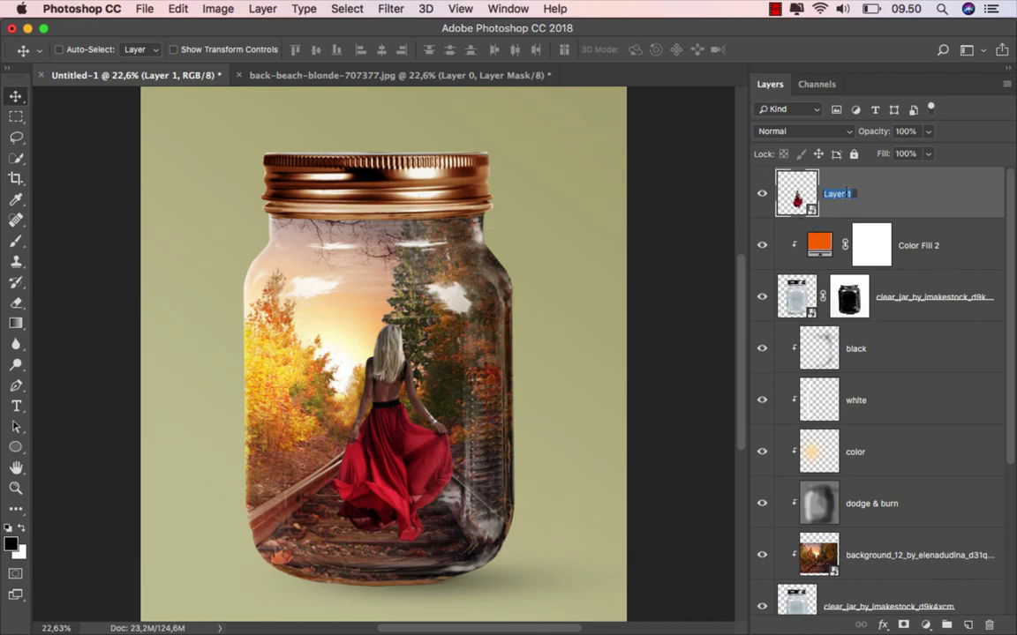
pyautogui.write('model')
pyautogui.press('Return')
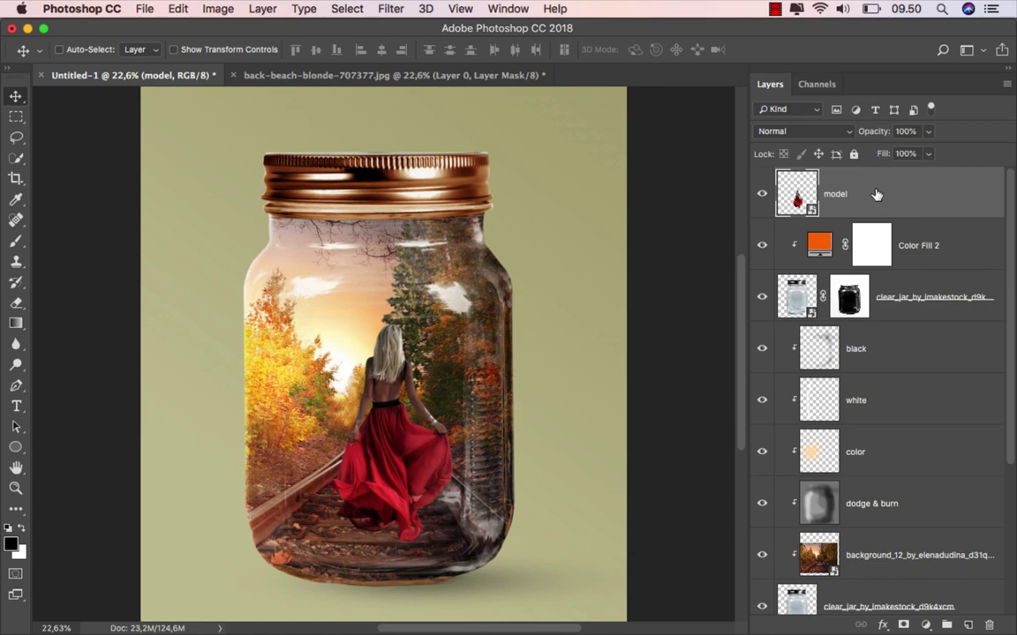
pyautogui.hotkey('ctrl', 't')
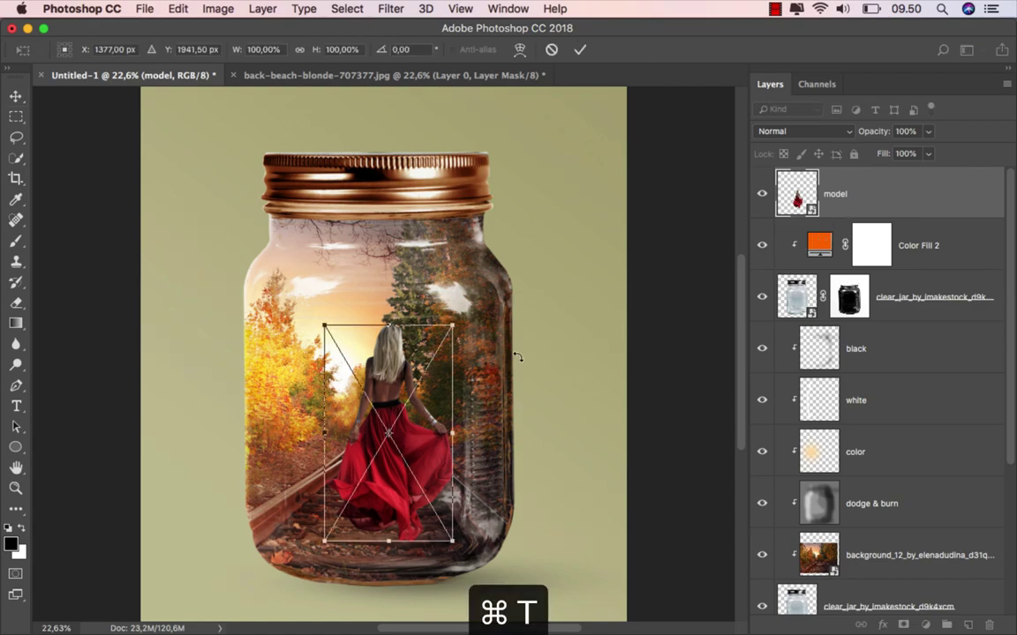
pyautogui.moveTo(450, 327); pyautogui.dragTo(448, 343)
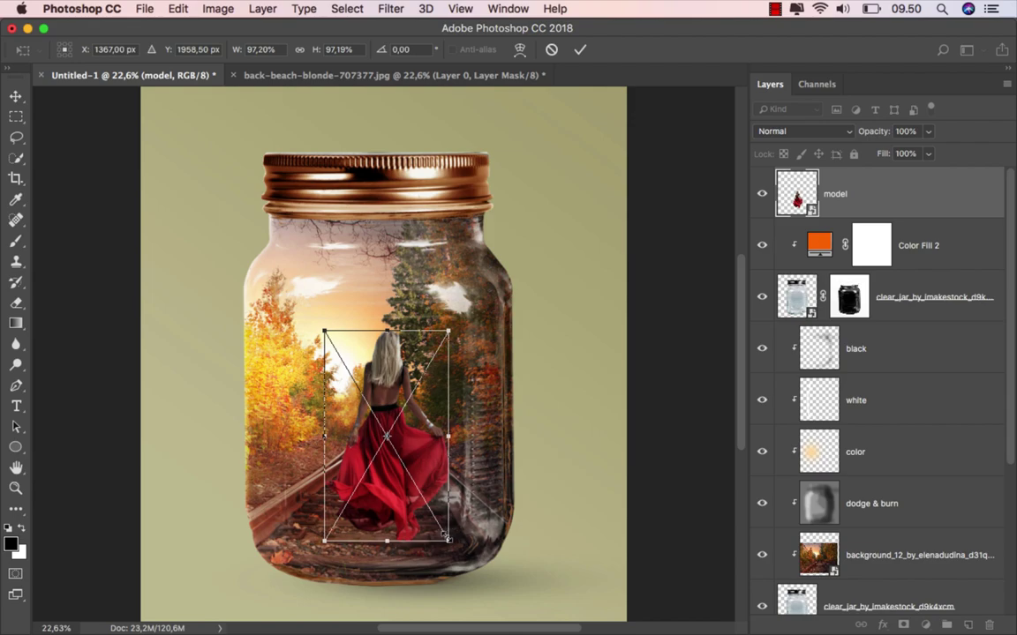
pyautogui.moveTo(447, 537); pyautogui.dragTo(439, 517)
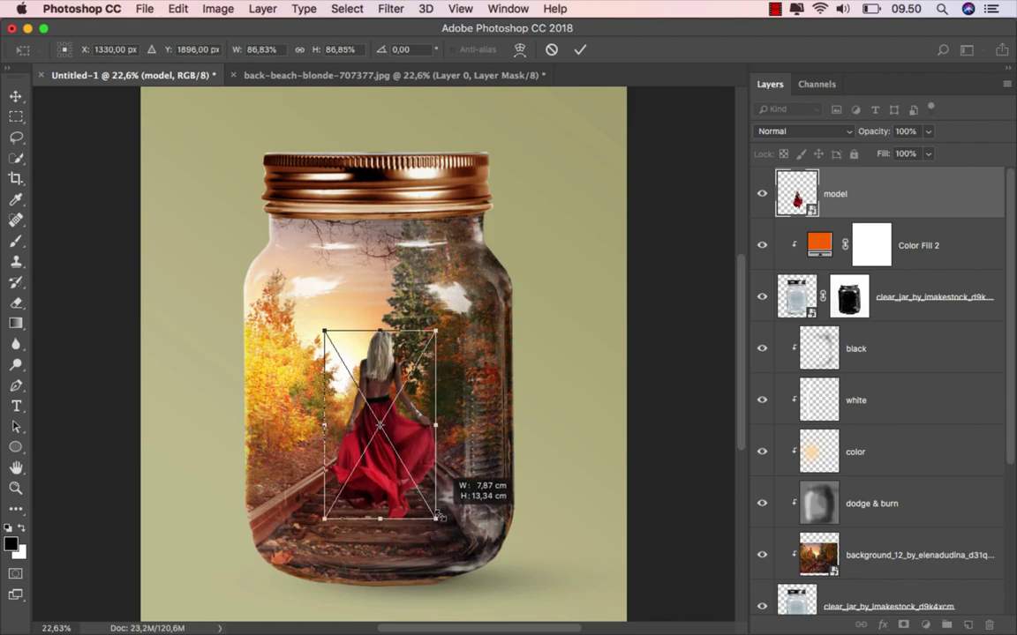
pyautogui.moveTo(439, 518); pyautogui.dragTo(437, 520)
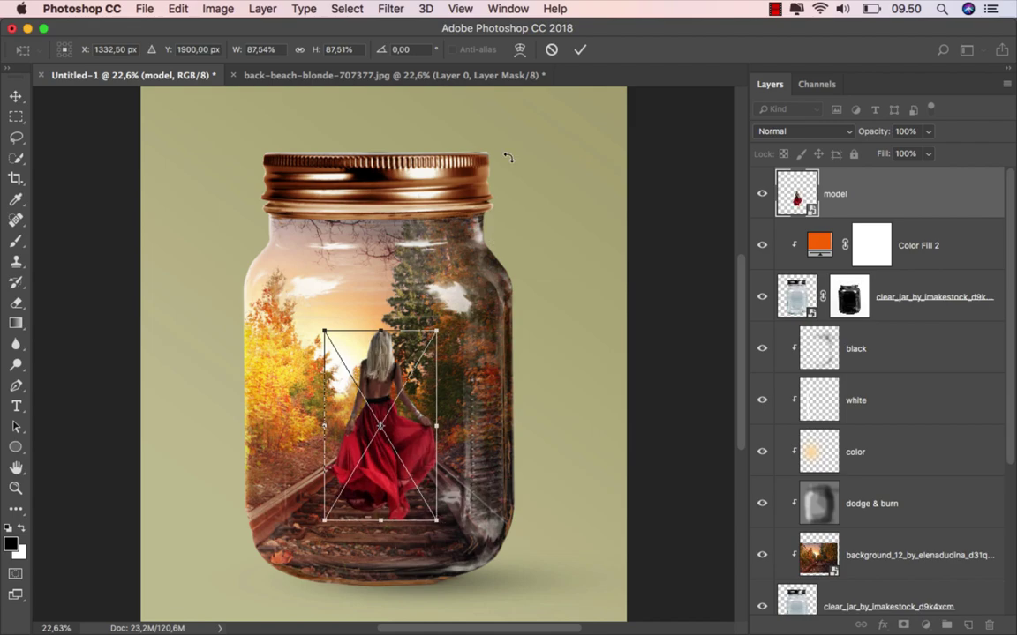
pyautogui.click(580, 50)
# Shift the model layer slightly to the right along the tracks.
pyautogui.scroll(3, 408, 483)
pyautogui.scroll(-2, 408, 483)
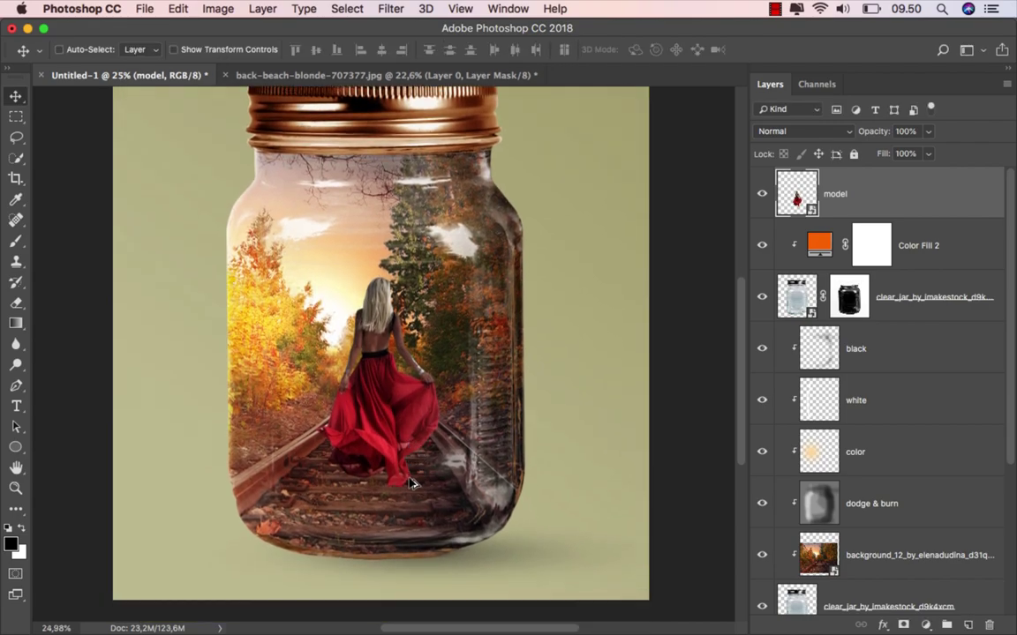
pyautogui.scroll(3, 408, 483)
pyautogui.moveTo(370, 420); pyautogui.dragTo(388, 420)
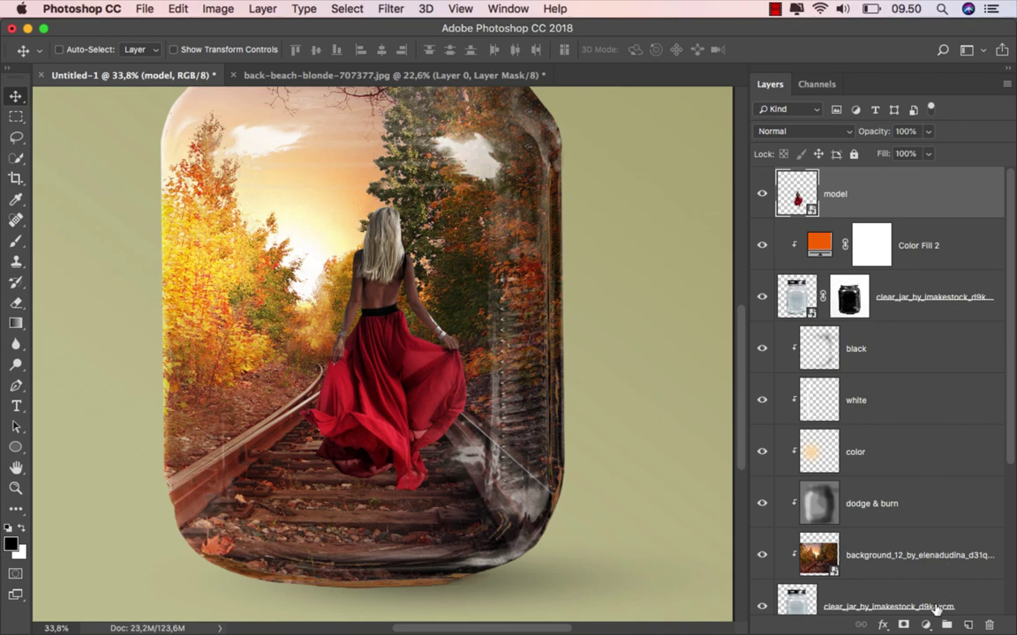
# Add a Brightness/Contrast adjustment clipped to the model layer, with Brightness raised to 47.
pyautogui.click(925, 624)
pyautogui.click(867, 337)
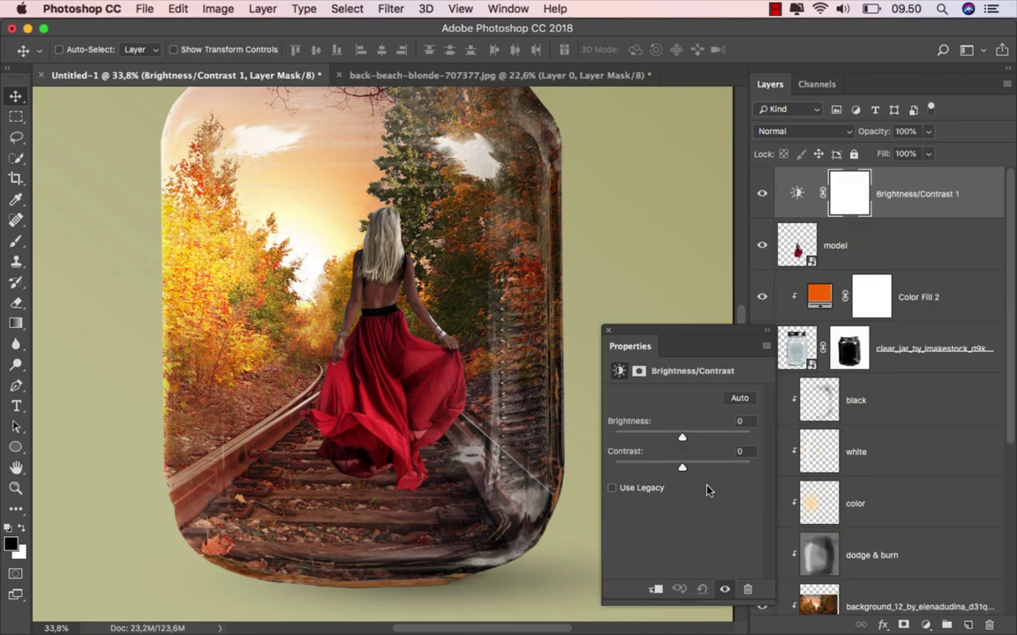
pyautogui.click(658, 589)
pyautogui.moveTo(682, 438); pyautogui.dragTo(700, 438)
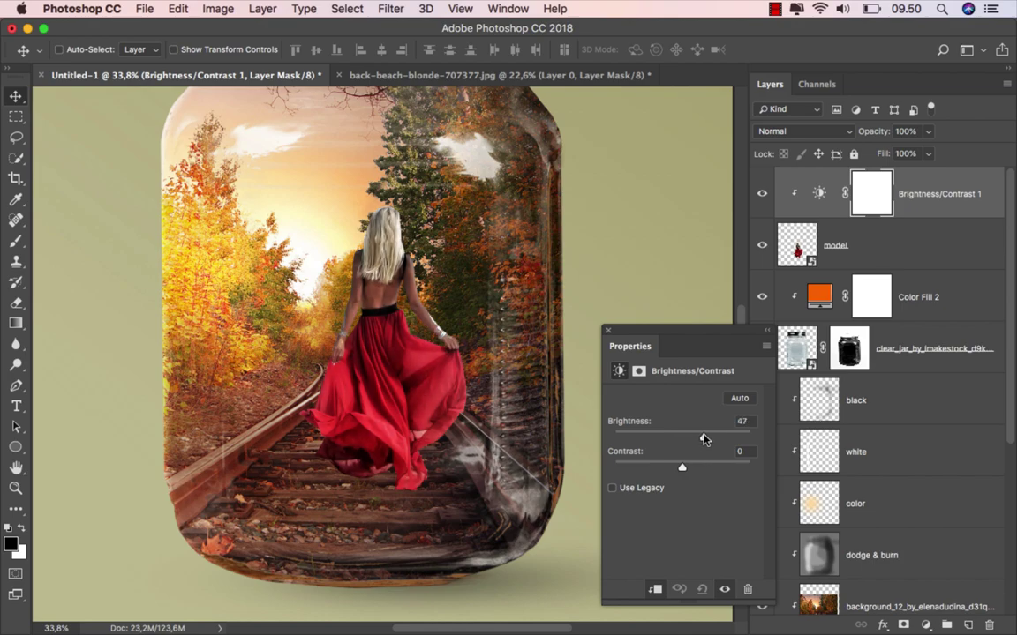
pyautogui.click(608, 331)
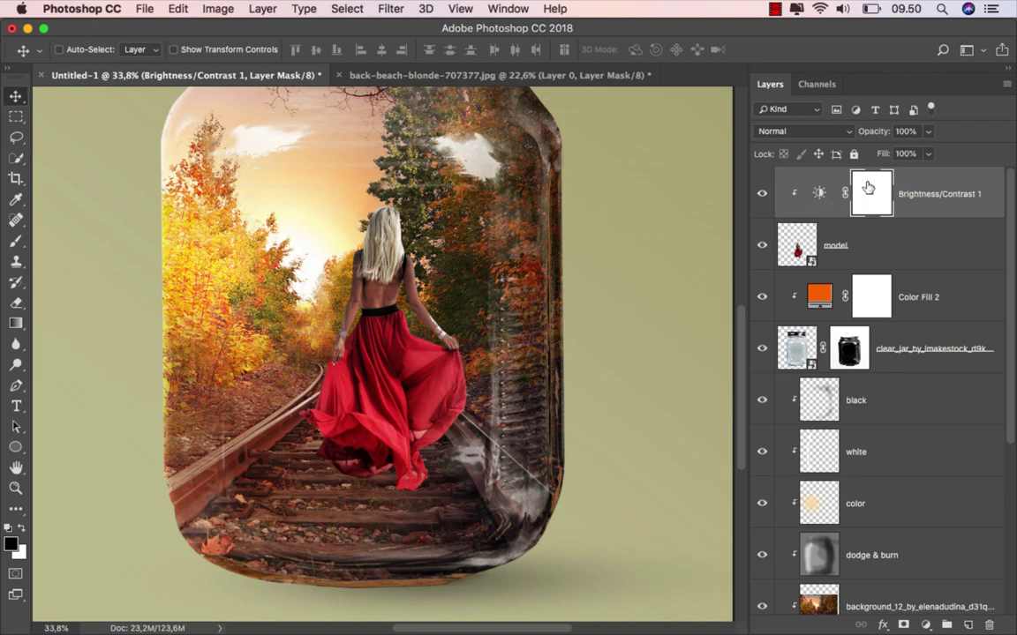
# Paint the Brightness/Contrast mask black with a soft round brush over the lower red dress.
pyautogui.rightClick(16, 240)
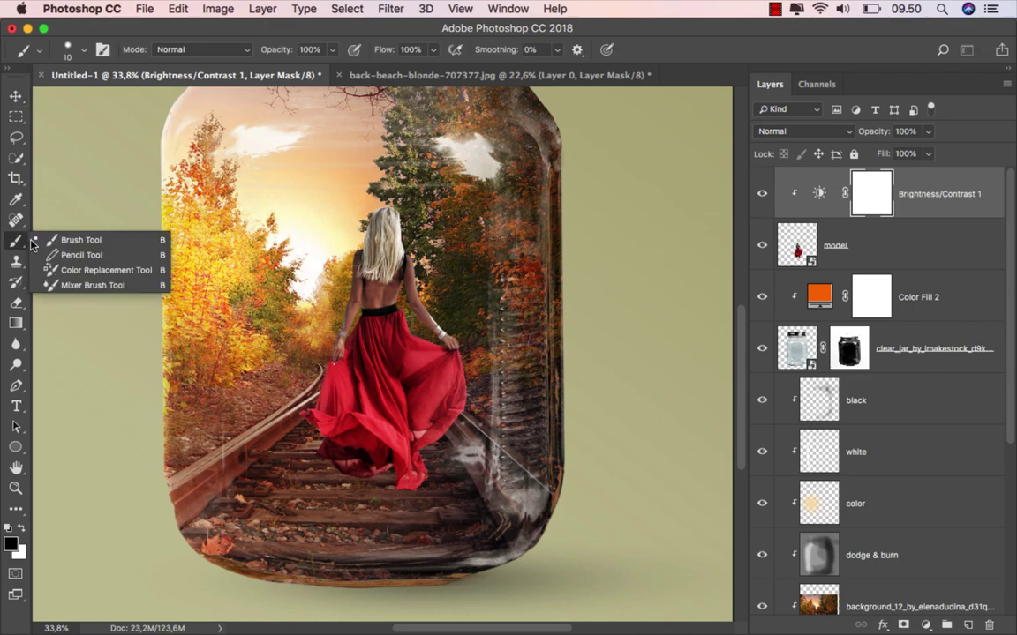
pyautogui.click(70, 246)
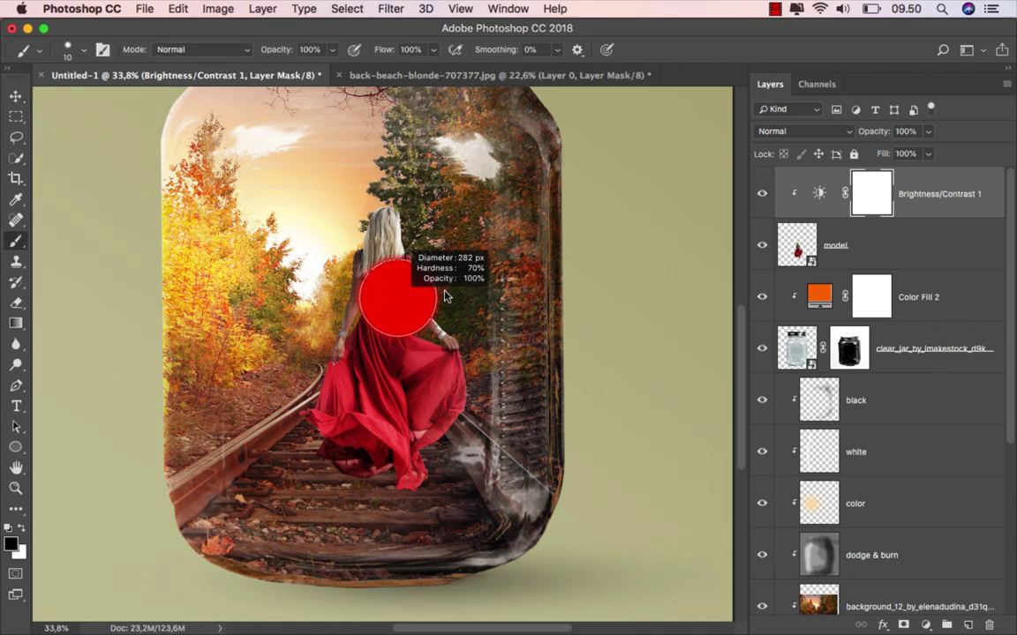
pyautogui.rightClick(424, 336)
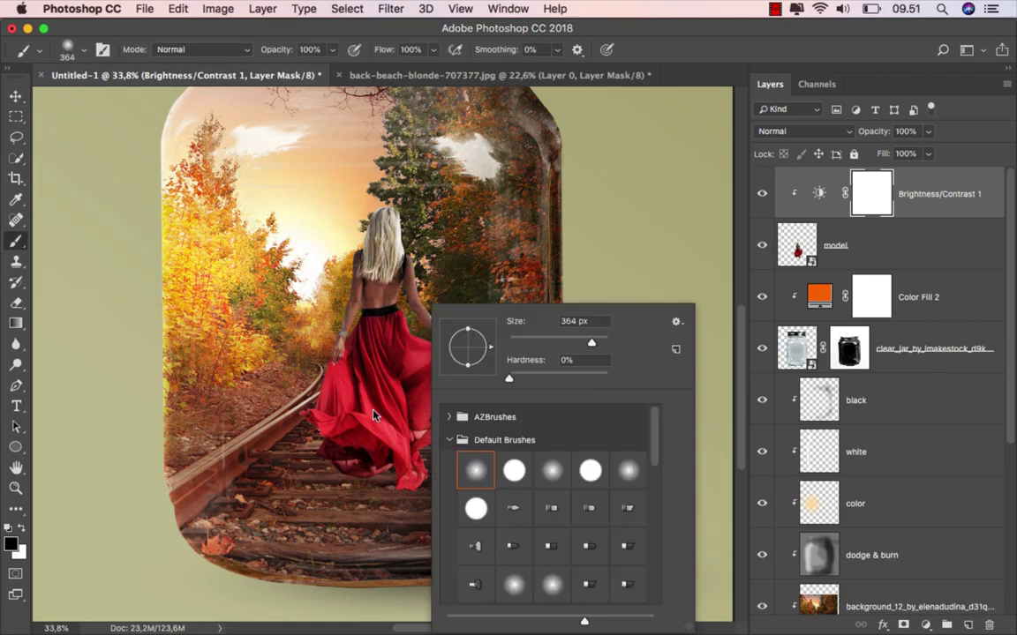
pyautogui.press('Return')
pyautogui.click(418, 463)
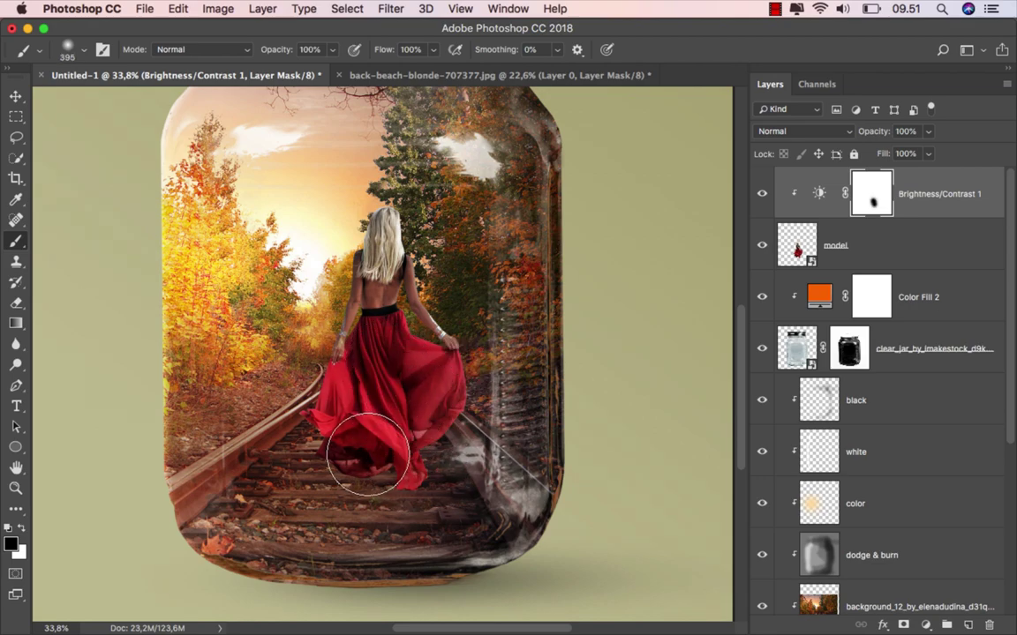
pyautogui.moveTo(420, 439); pyautogui.dragTo(390, 473)
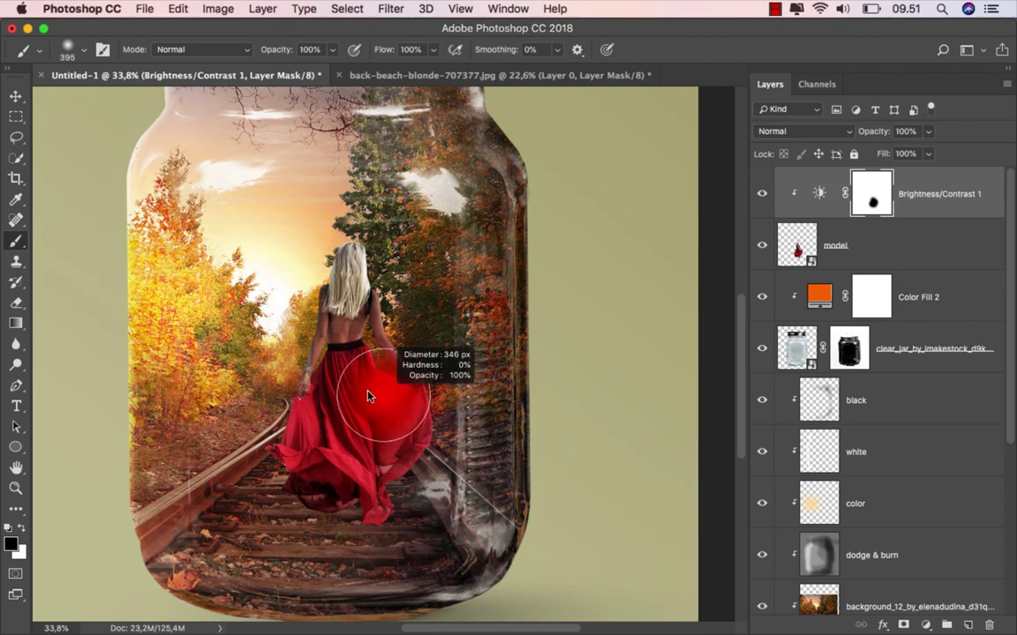
pyautogui.moveTo(406, 348)
pyautogui.mouseDown()
pyautogui.moveTo(351, 343)
pyautogui.moveTo(347, 351)
pyautogui.mouseUp()
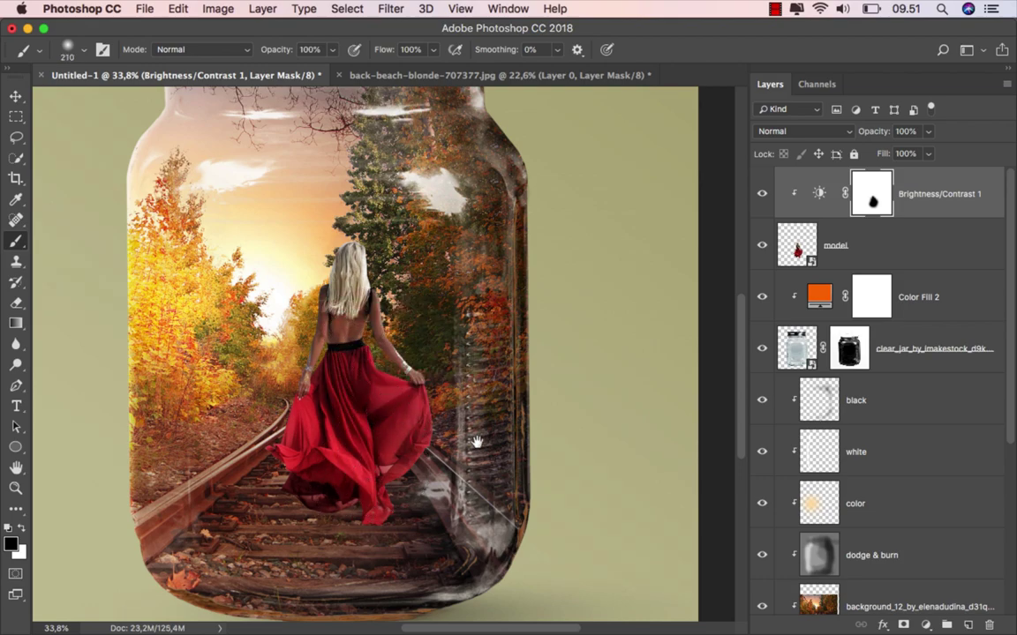
pyautogui.scroll(2, 715, 292)
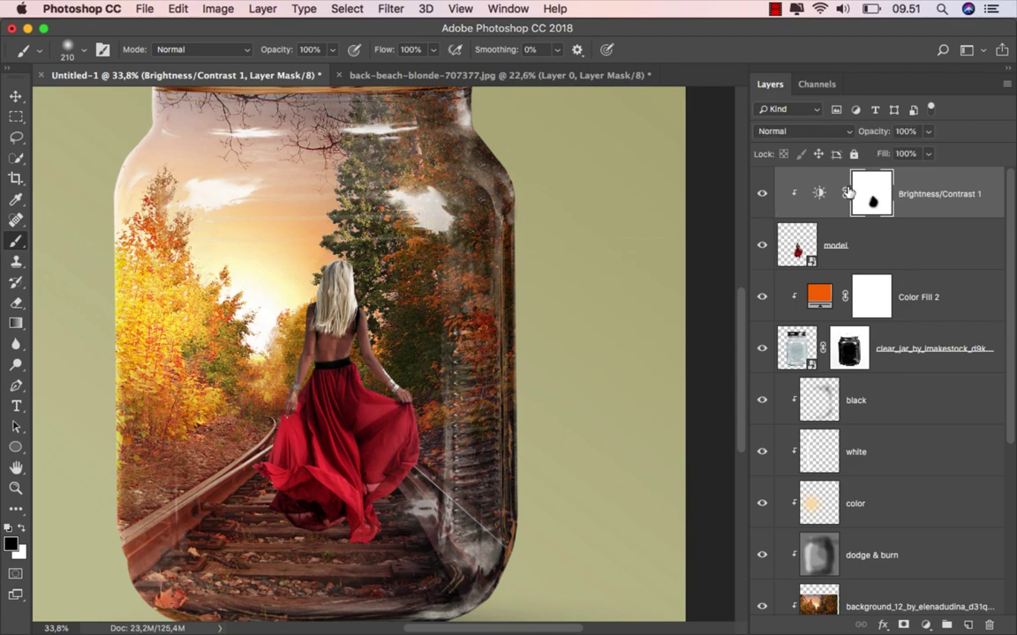
pyautogui.press('super+2')
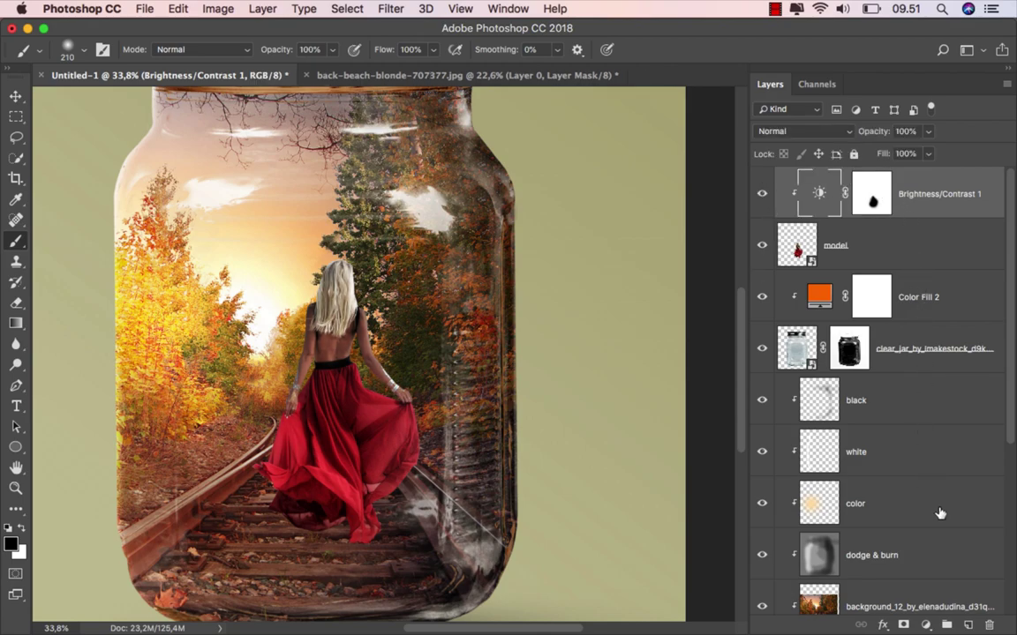
# Add a new layer named 'color', clipped above the Brightness/Contrast adjustment, in Overlay mode.
pyautogui.click(968, 622)
pyautogui.rightClick(850, 202)
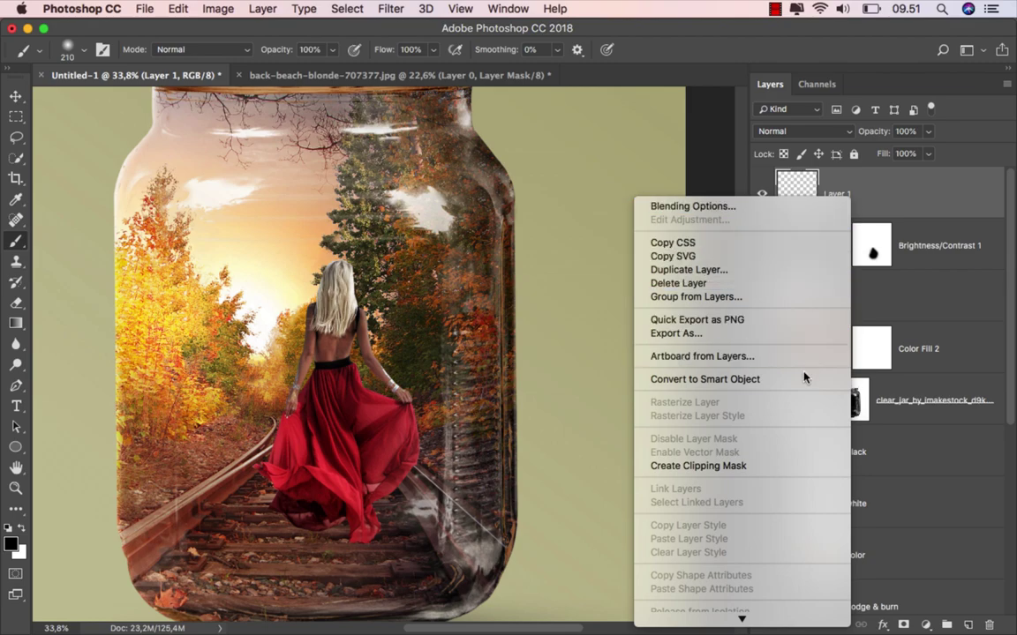
pyautogui.click(781, 466)
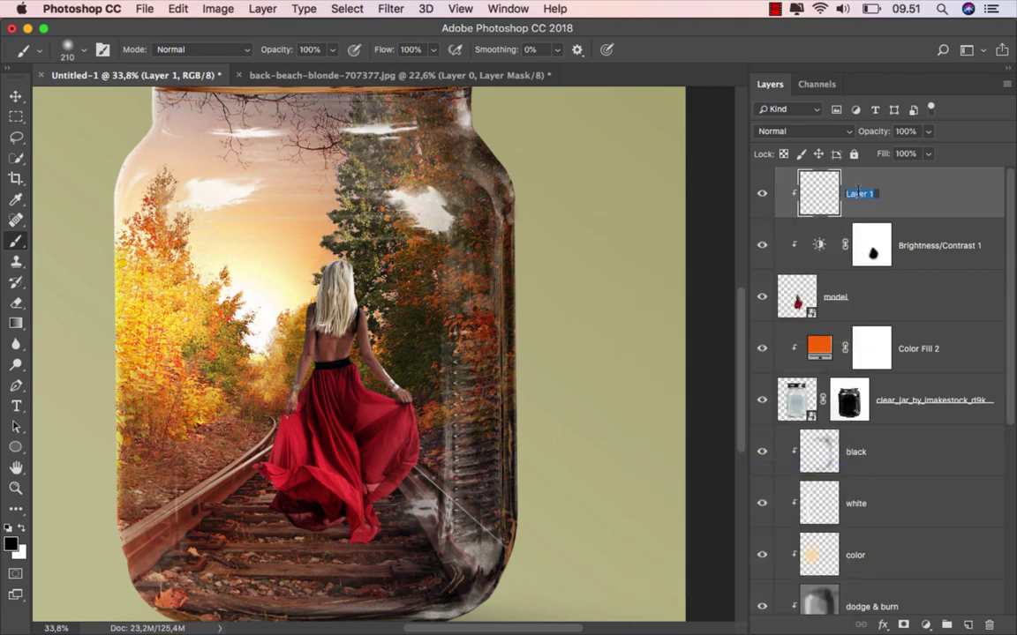
pyautogui.click(854, 189)
pyautogui.write('color')
pyautogui.press('Return')
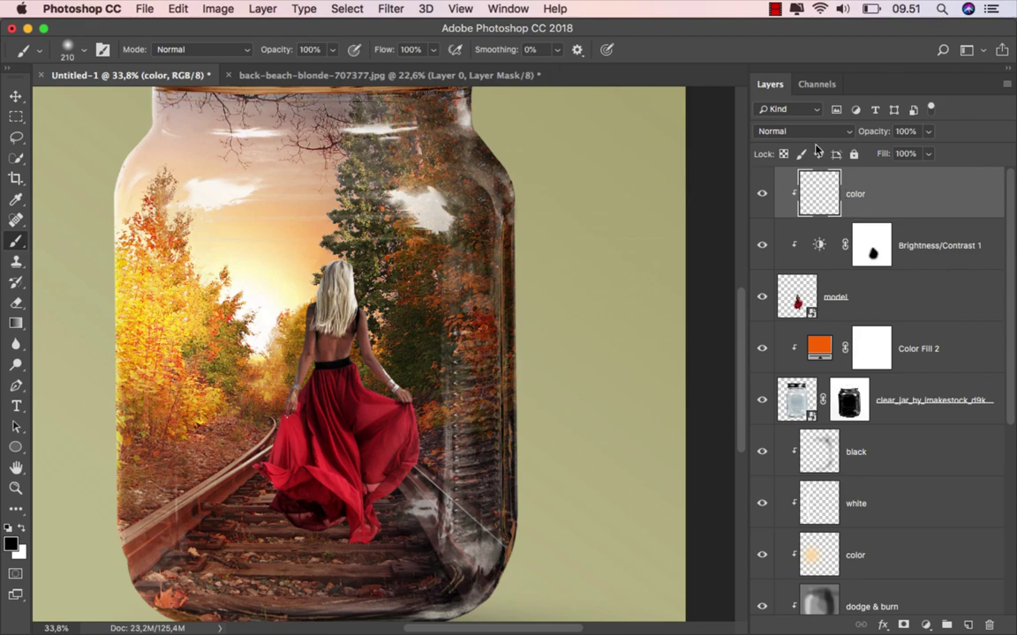
pyautogui.click(807, 130)
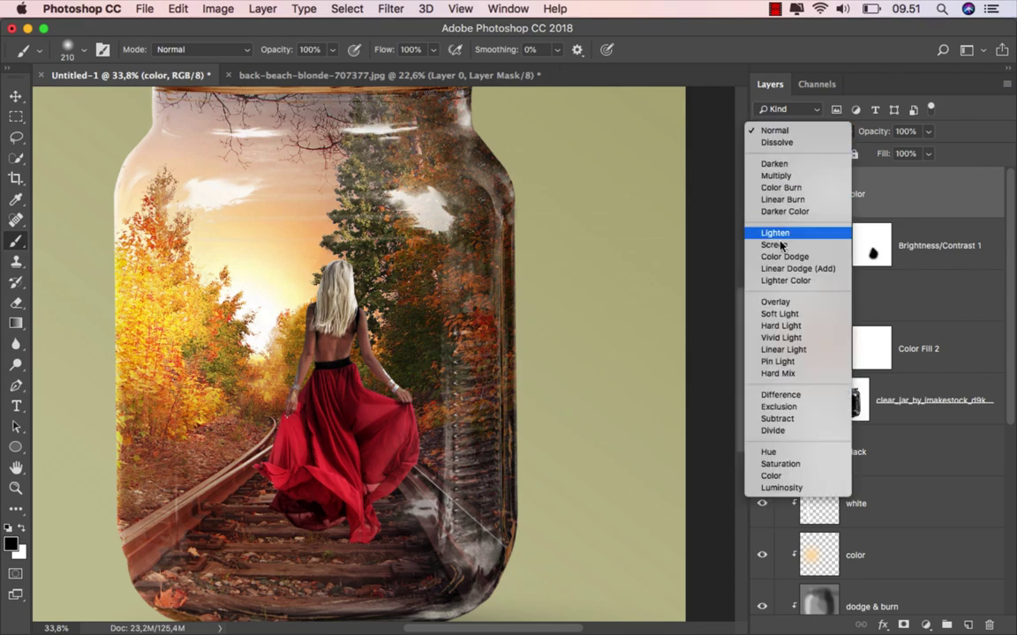
pyautogui.click(811, 304)
pyautogui.scroll(3, 225, 336)
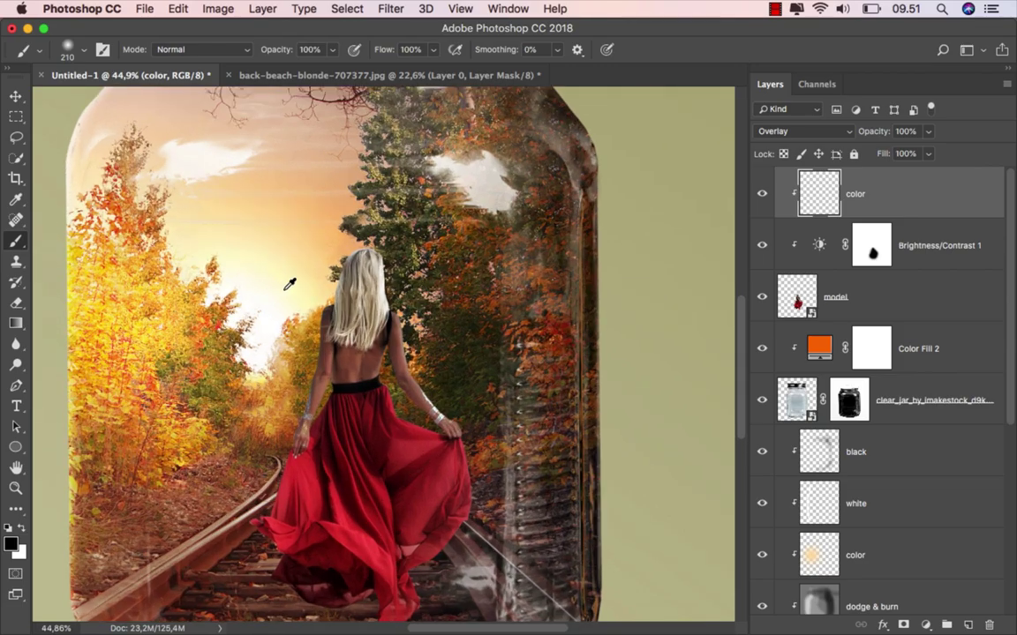
# Sample the warm sky colour and paint warm light along the model's shoulder, arm and skirt edges.
pyautogui.keyDown('alt'); pyautogui.click(297, 268); pyautogui.keyUp('alt')
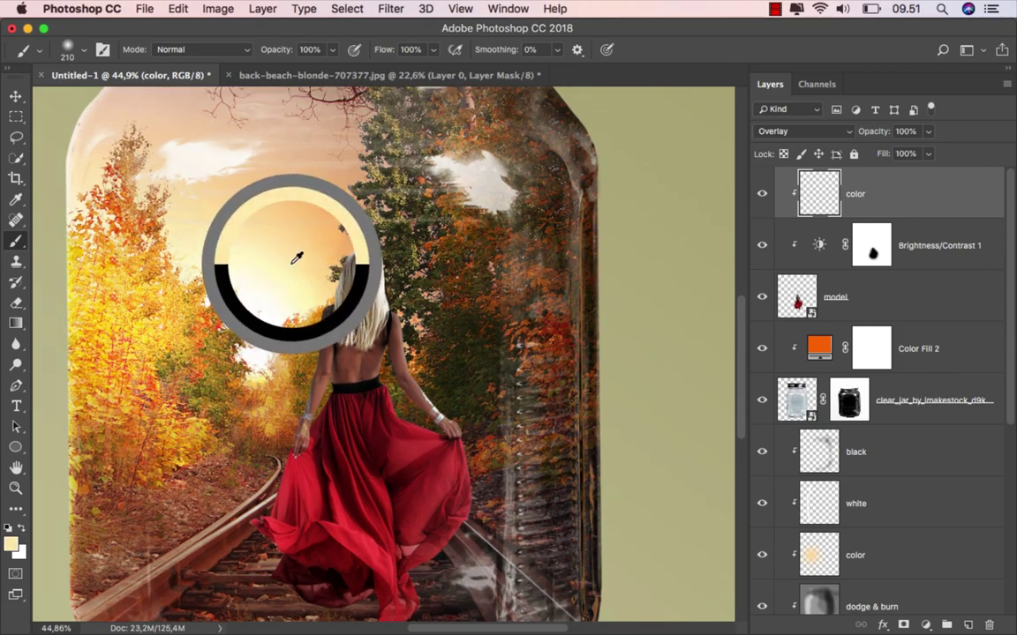
pyautogui.moveTo(343, 228); pyautogui.dragTo(322, 228)
pyautogui.scroll(4, 379, 234)
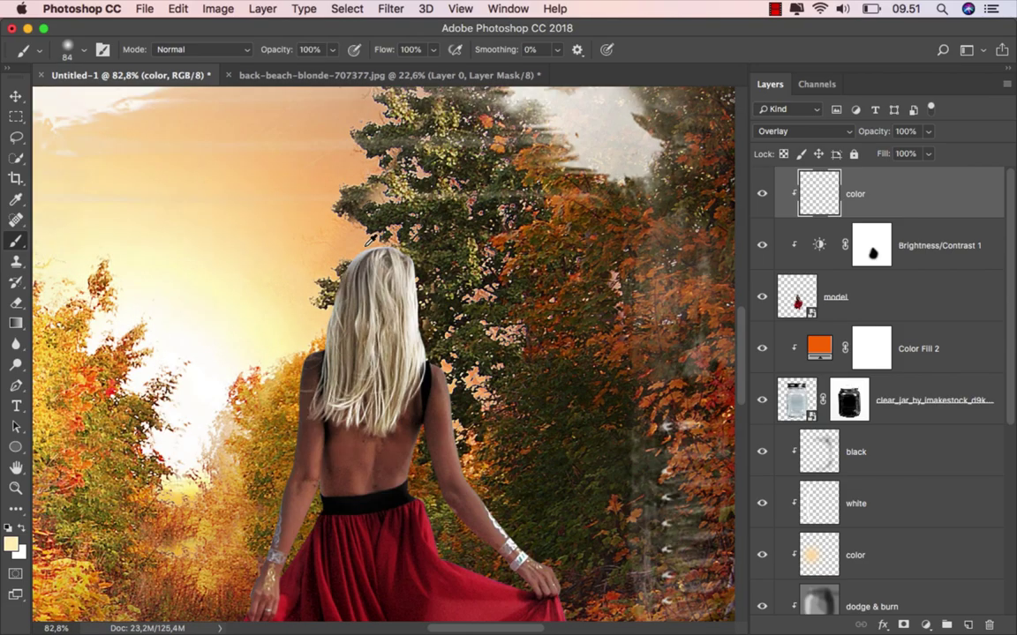
pyautogui.scroll(1, 380, 233)
pyautogui.scroll(2, 380, 234)
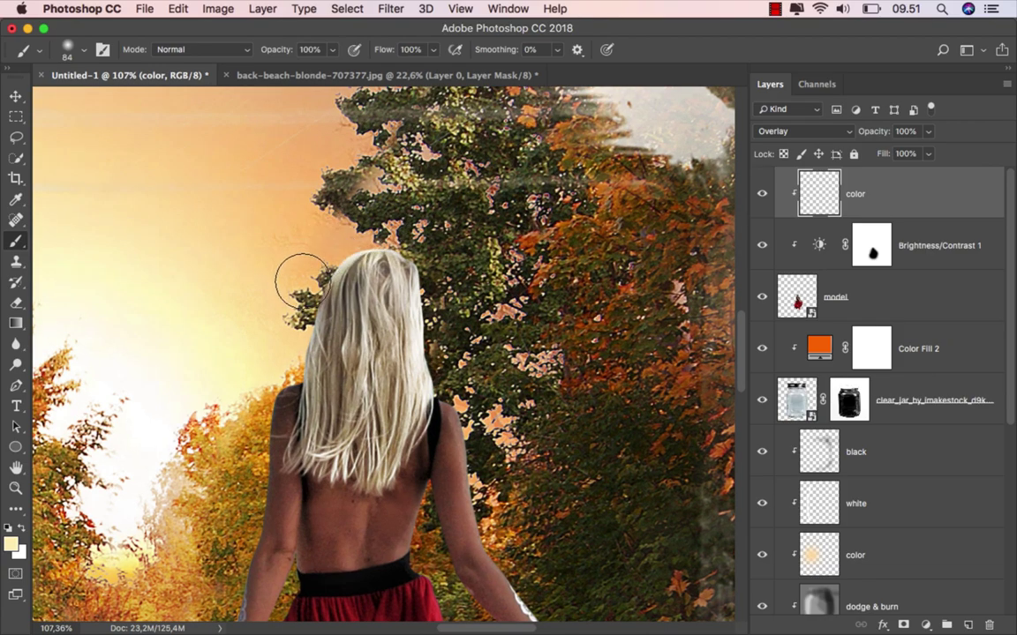
pyautogui.scroll(-2, 256, 267)
pyautogui.moveTo(264, 234); pyautogui.dragTo(241, 234)
pyautogui.scroll(2, 265, 234)
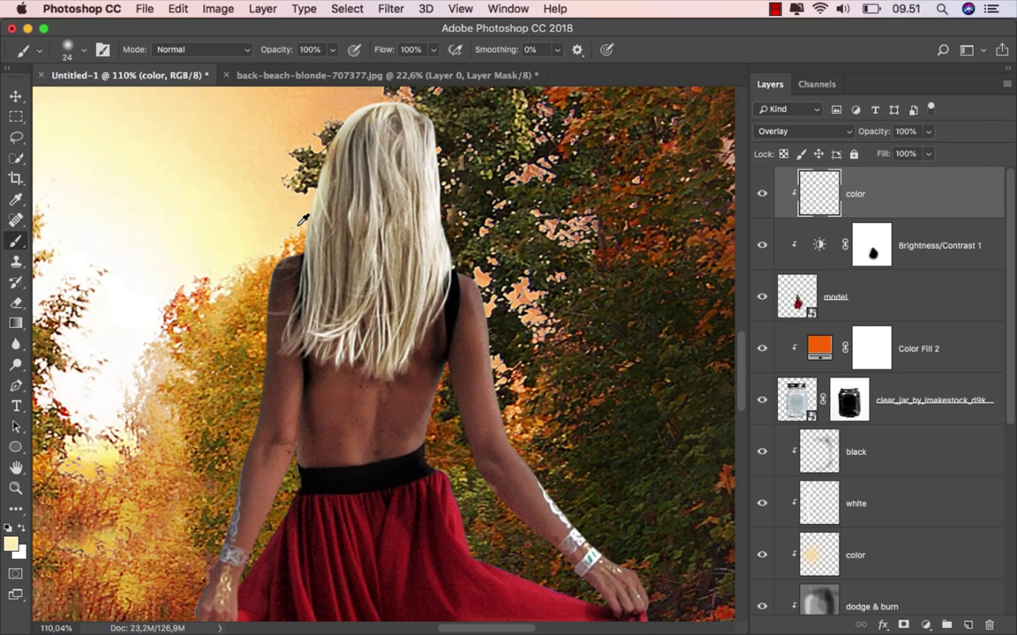
pyautogui.scroll(2, 299, 220)
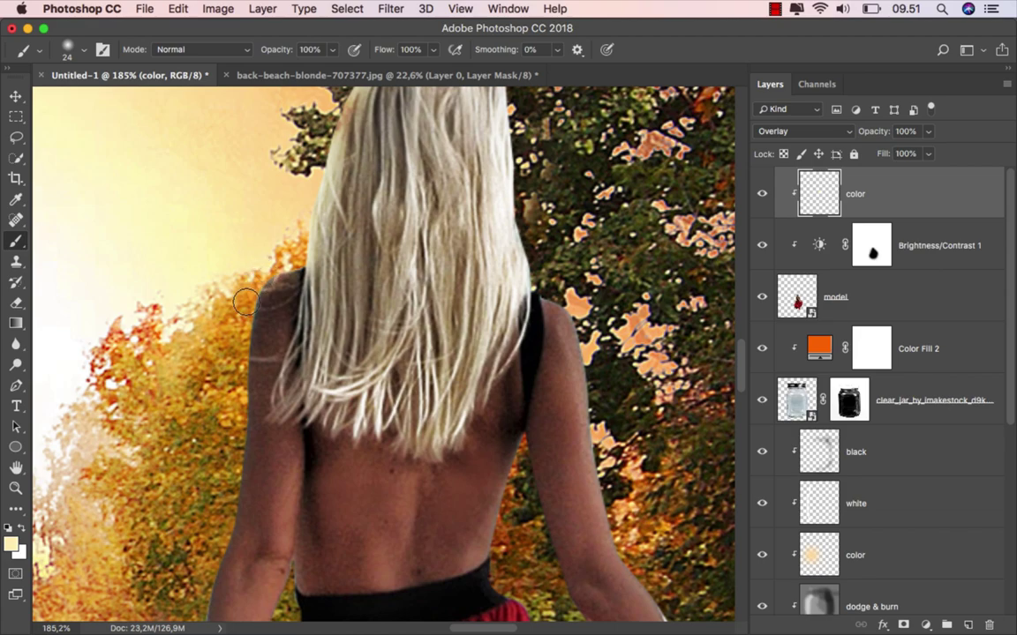
pyautogui.scroll(-3, 243, 323)
pyautogui.moveTo(276, 193)
pyautogui.mouseDown()
pyautogui.moveTo(229, 401)
pyautogui.moveTo(306, 281)
pyautogui.mouseUp()
pyautogui.scroll(-3, 324, 206)
pyautogui.press(']')
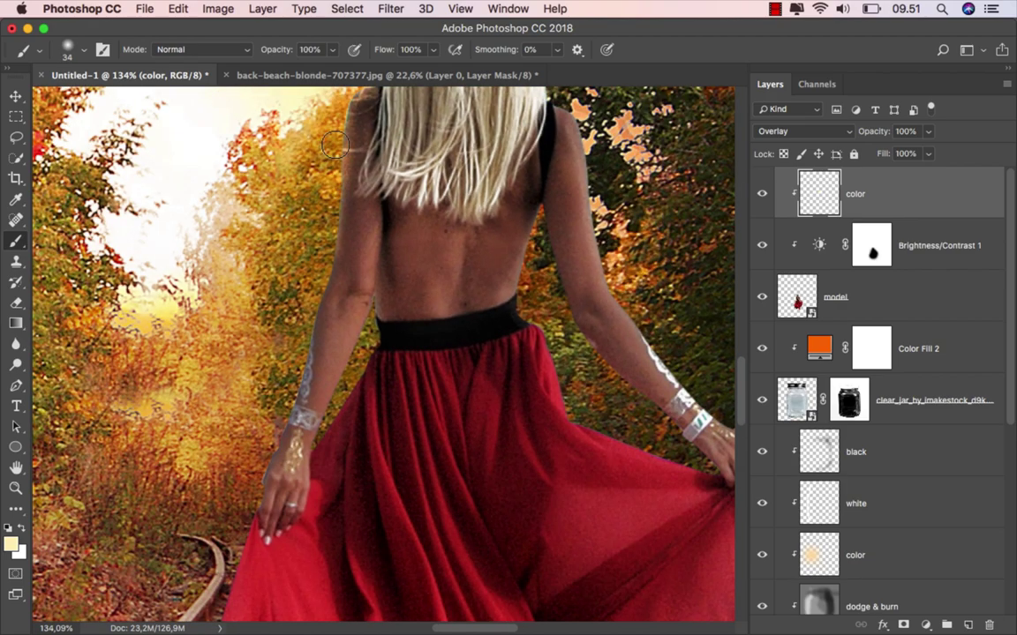
pyautogui.moveTo(335, 179)
pyautogui.mouseDown()
pyautogui.moveTo(303, 343)
pyautogui.moveTo(261, 480)
pyautogui.moveTo(191, 528)
pyautogui.mouseUp()
pyautogui.moveTo(269, 469); pyautogui.dragTo(393, 187)
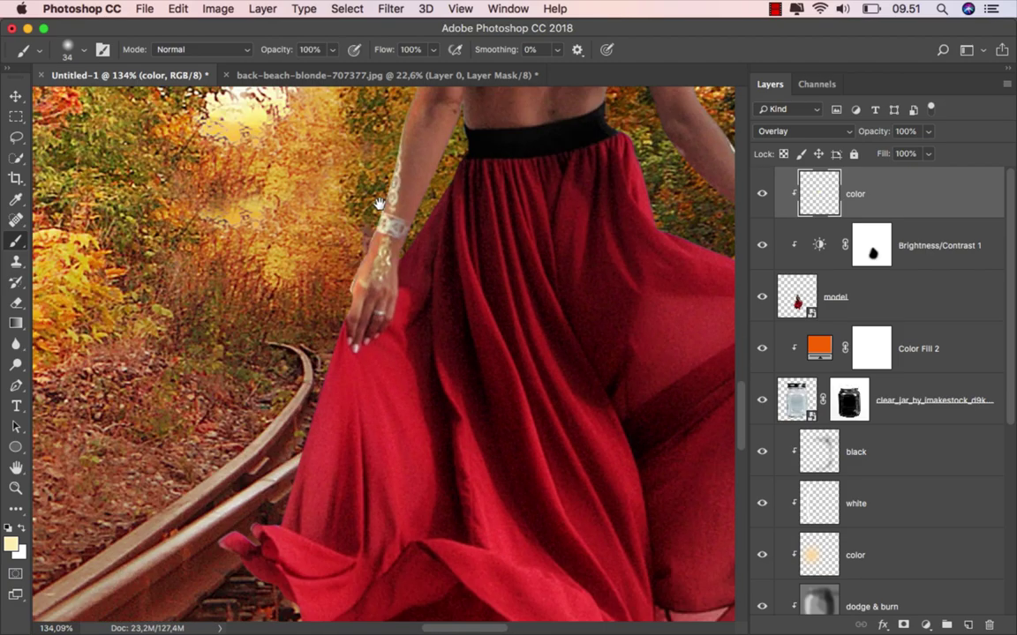
pyautogui.moveTo(340, 207)
pyautogui.mouseDown()
pyautogui.moveTo(322, 406)
pyautogui.moveTo(213, 441)
pyautogui.mouseUp()
# Paint fine warm light along the arm edge near the model's waist.
pyautogui.moveTo(382, 301); pyautogui.dragTo(237, 491)
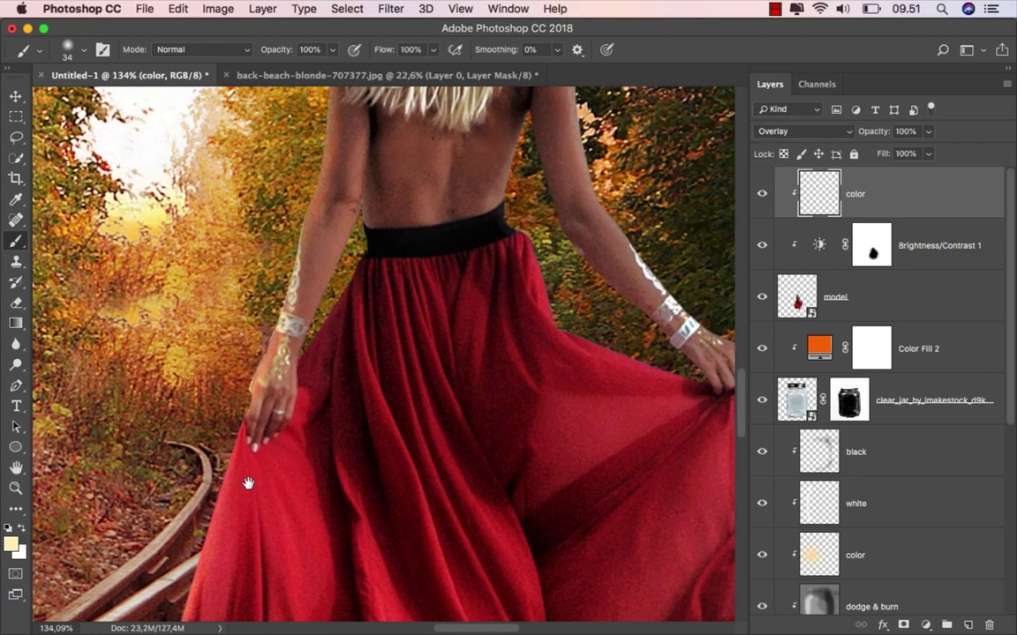
pyautogui.scroll(3, 363, 226)
pyautogui.scroll(2, 328, 243)
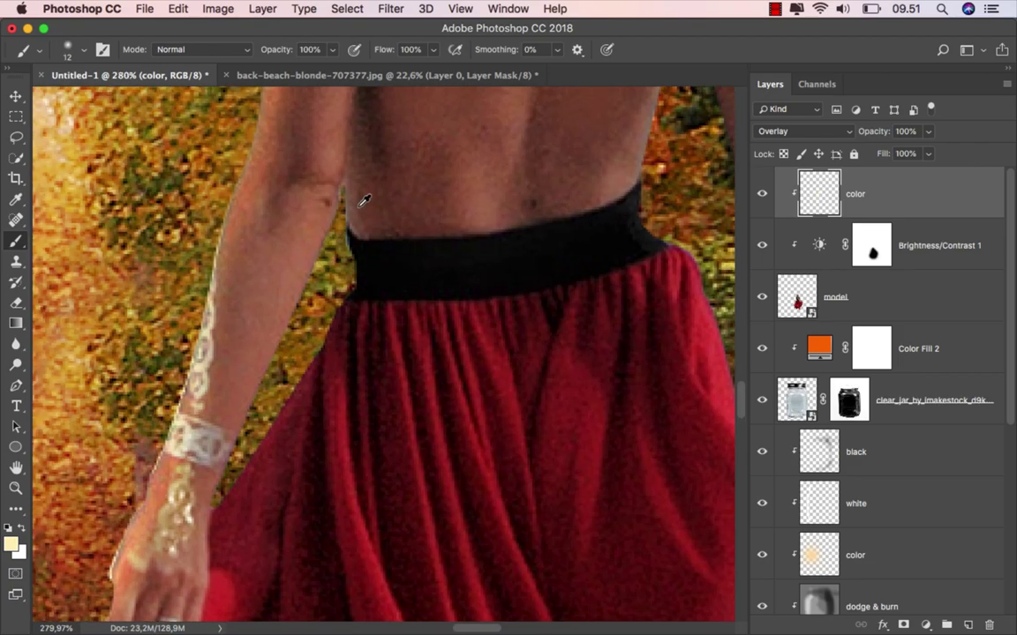
pyautogui.moveTo(352, 221); pyautogui.dragTo(341, 212)
pyautogui.moveTo(340, 192); pyautogui.dragTo(355, 244)
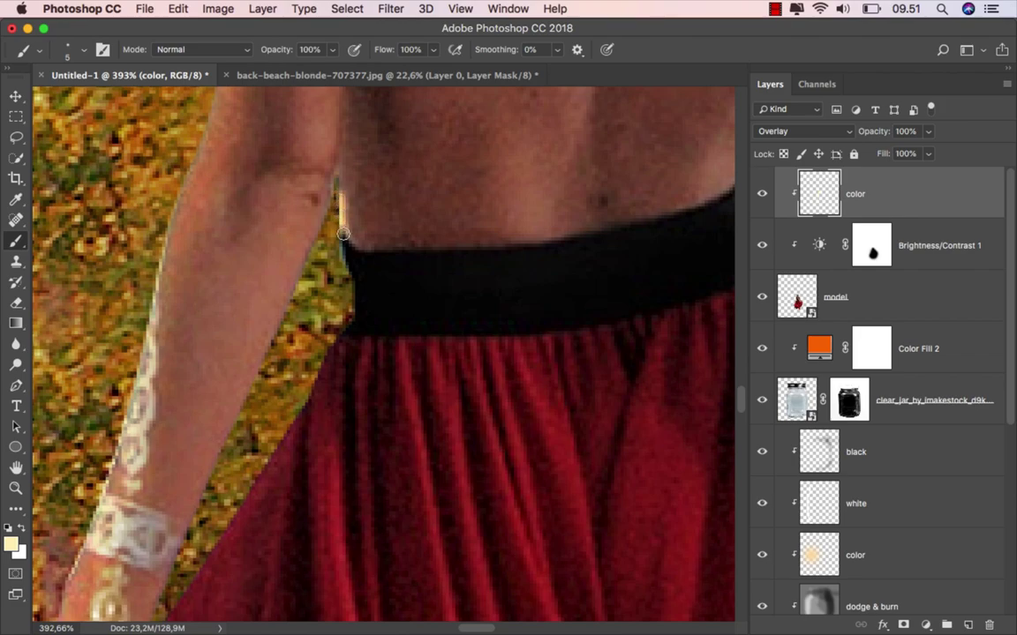
pyautogui.press('super+z')
pyautogui.moveTo(340, 195); pyautogui.dragTo(339, 188)
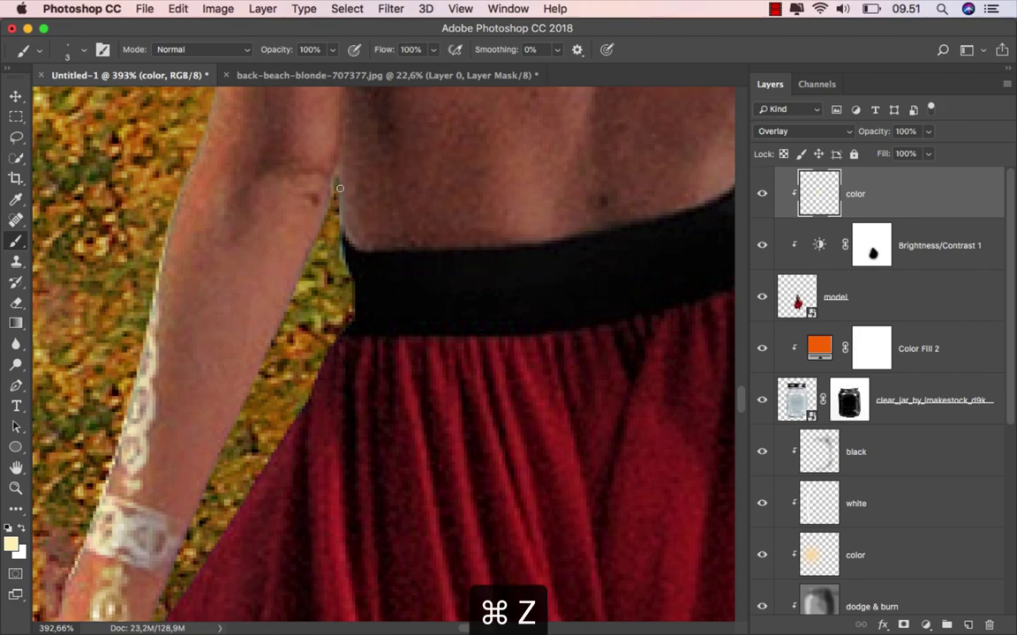
pyautogui.moveTo(335, 268); pyautogui.dragTo(346, 268)
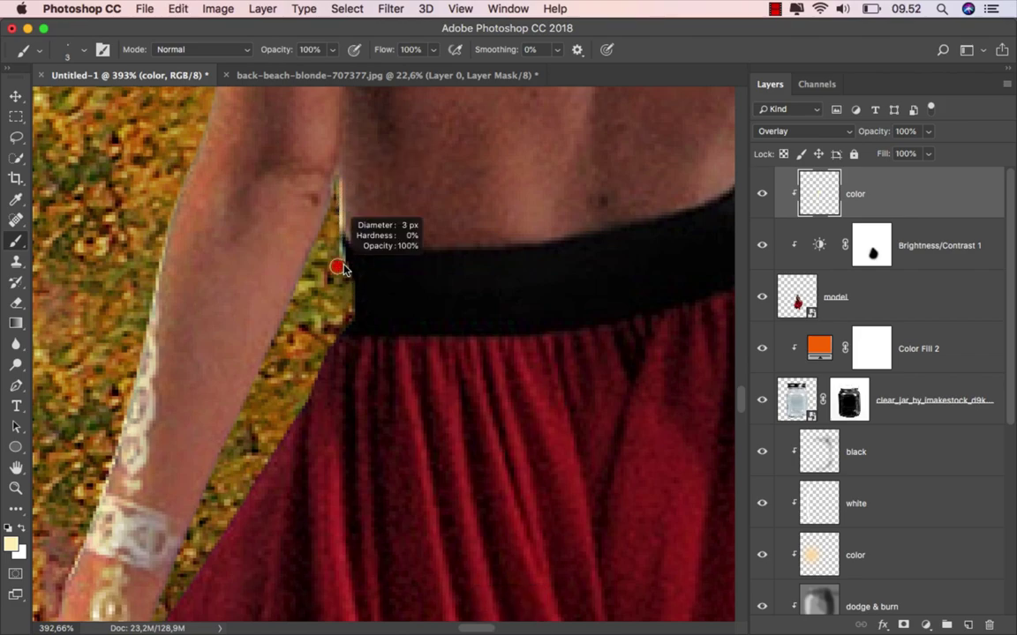
pyautogui.moveTo(285, 427)
pyautogui.mouseDown()
pyautogui.moveTo(380, 240)
pyautogui.moveTo(272, 429)
pyautogui.mouseUp()
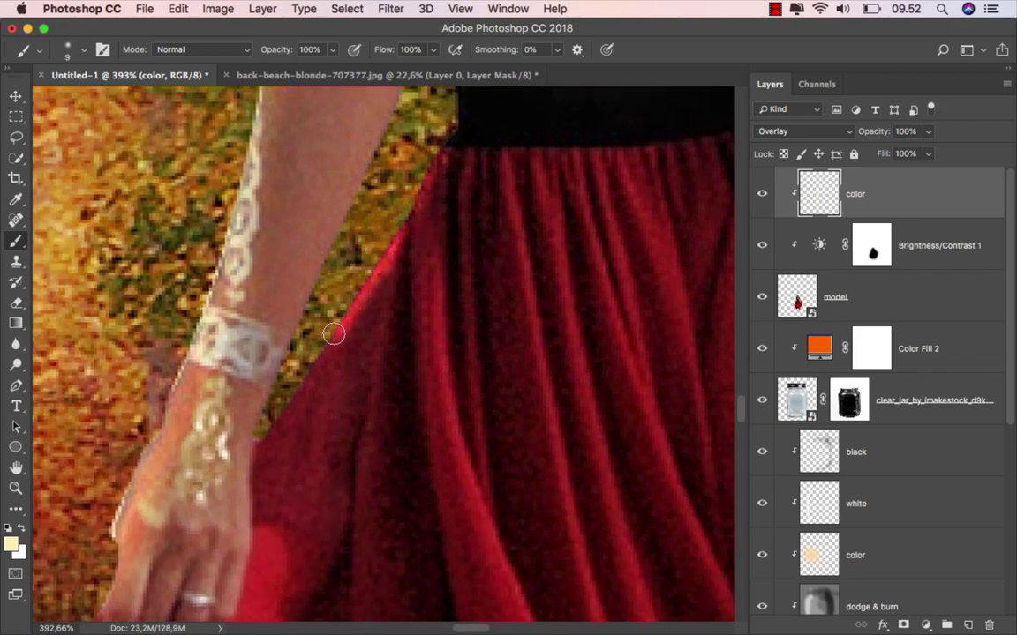
# Add a warm highlight along the arm's lower edge toward the hand.
pyautogui.scroll(-10, 252, 429)
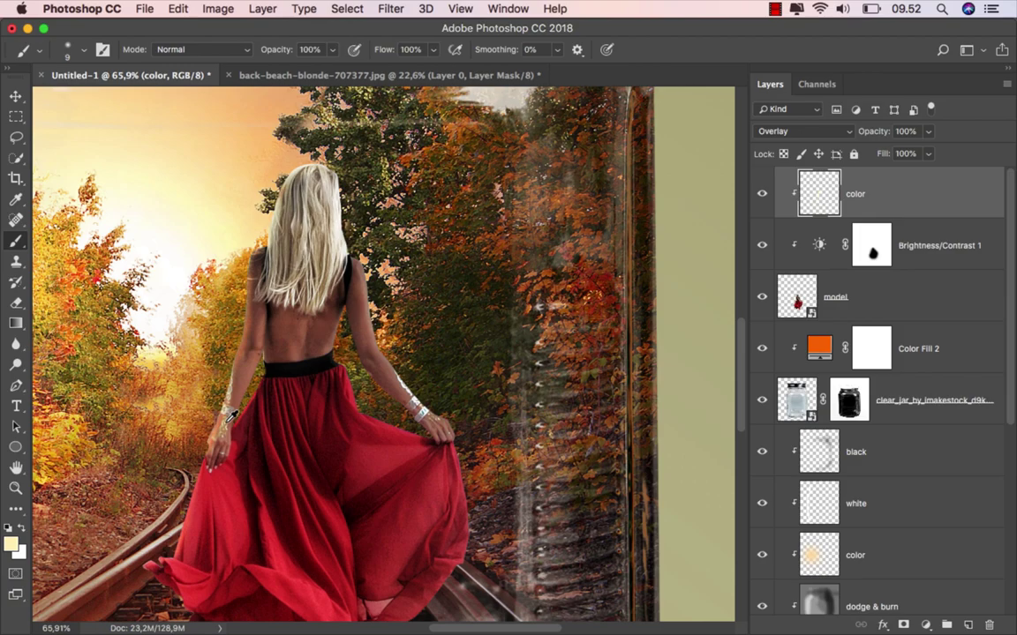
pyautogui.scroll(1, 393, 389)
pyautogui.scroll(4, 393, 389)
pyautogui.scroll(1, 384, 378)
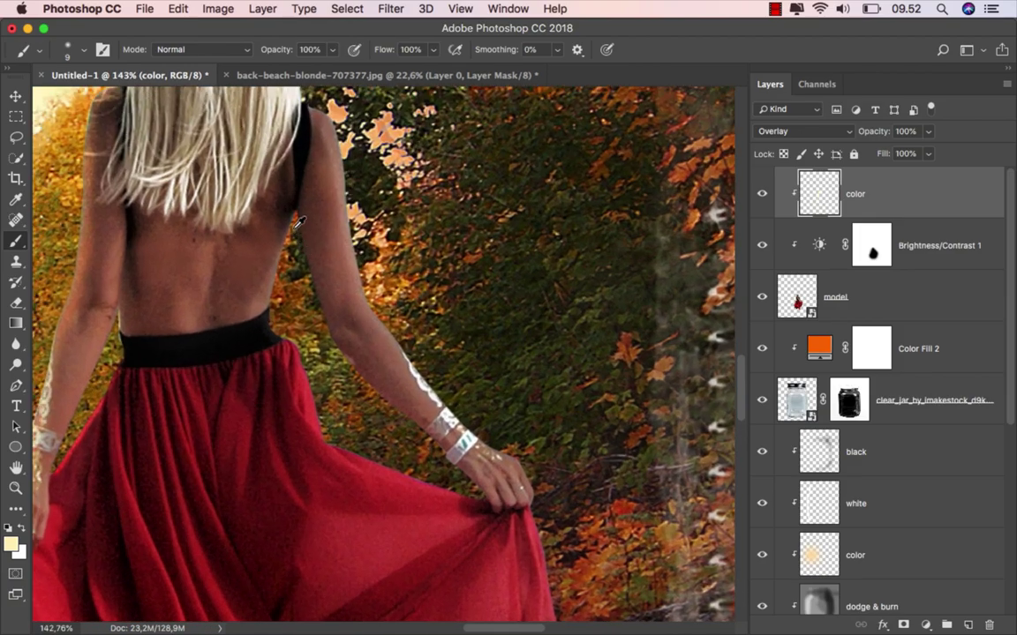
pyautogui.scroll(2, 353, 318)
pyautogui.scroll(3, 299, 217)
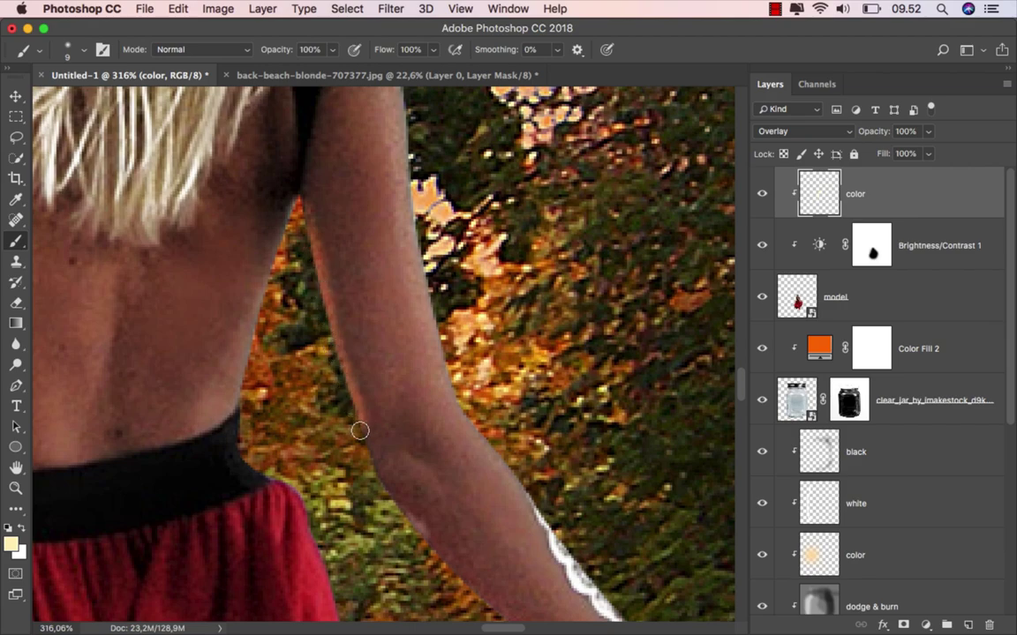
pyautogui.scroll(-5, 302, 402)
pyautogui.hscroll(3, 301, 401)
pyautogui.scroll(-1, 292, 385)
pyautogui.moveTo(235, 318); pyautogui.dragTo(240, 317)
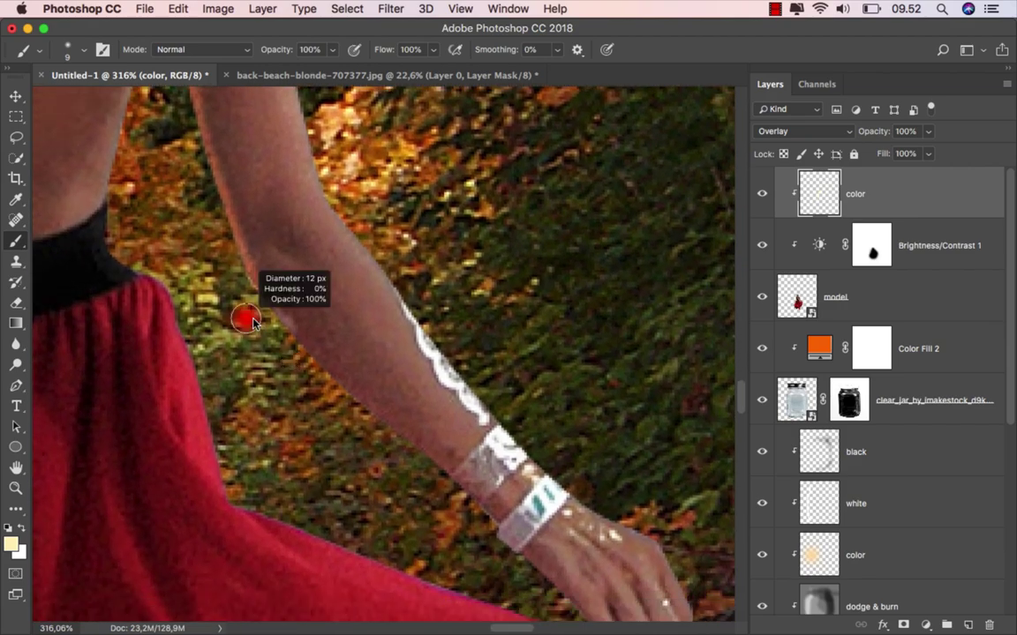
pyautogui.moveTo(301, 353); pyautogui.dragTo(484, 522)
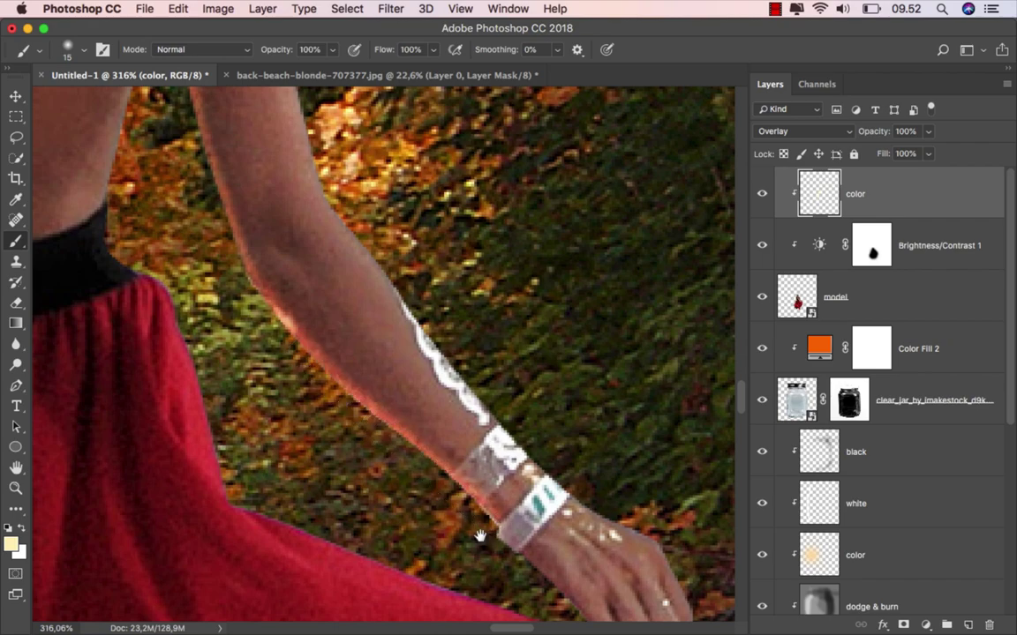
pyautogui.scroll(-5, 476, 529)
pyautogui.hscroll(4, 476, 530)
pyautogui.moveTo(320, 309); pyautogui.dragTo(387, 373)
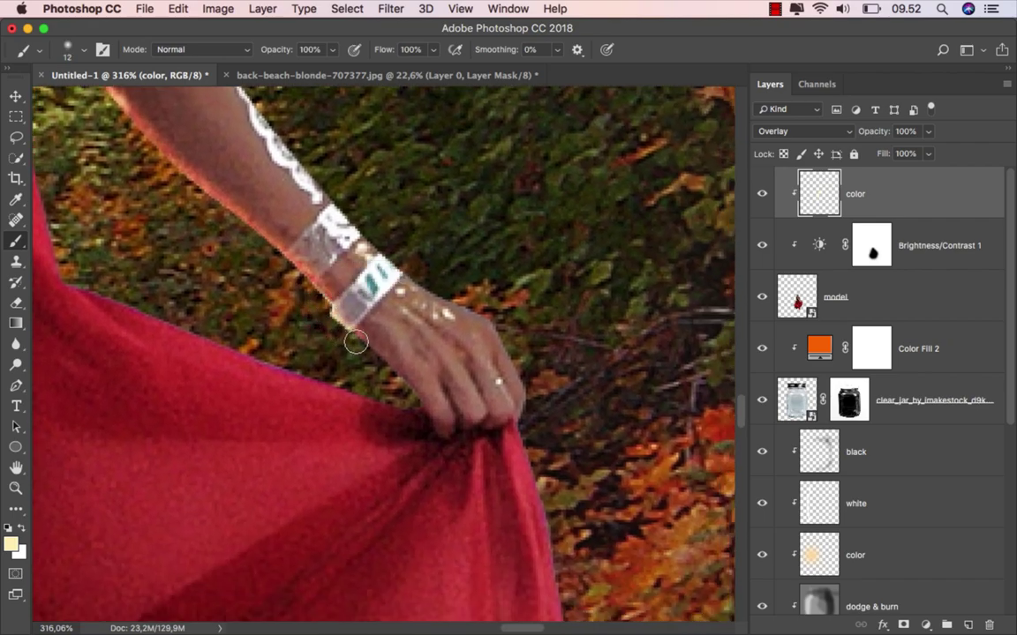
# Enlarge the brush and lower its opacity to 26% for broad glow strokes.
pyautogui.scroll(-3, 411, 392)
pyautogui.scroll(-4, 450, 404)
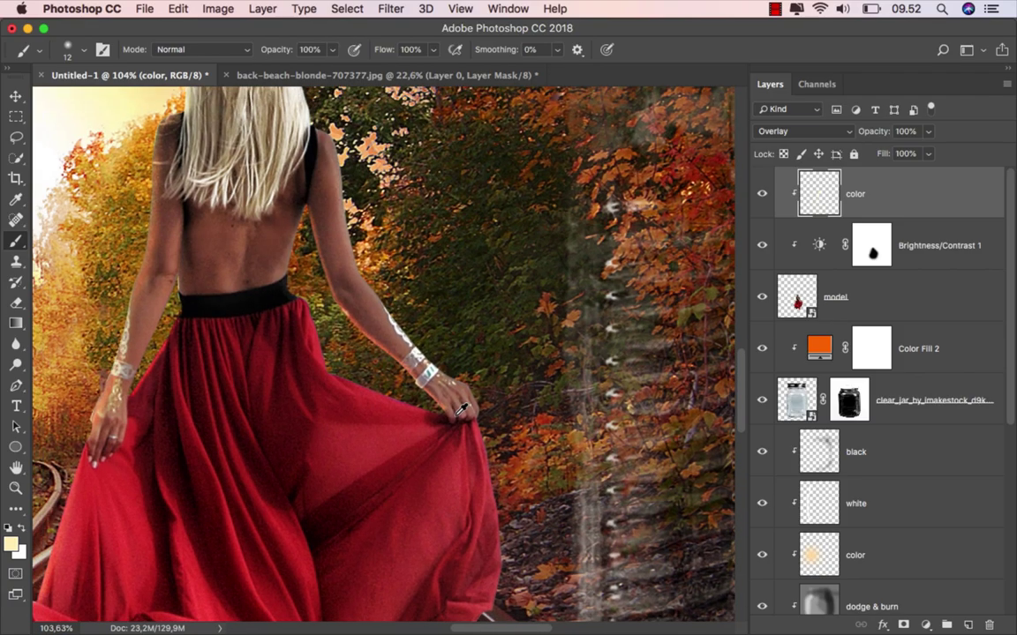
pyautogui.scroll(-2, 446, 397)
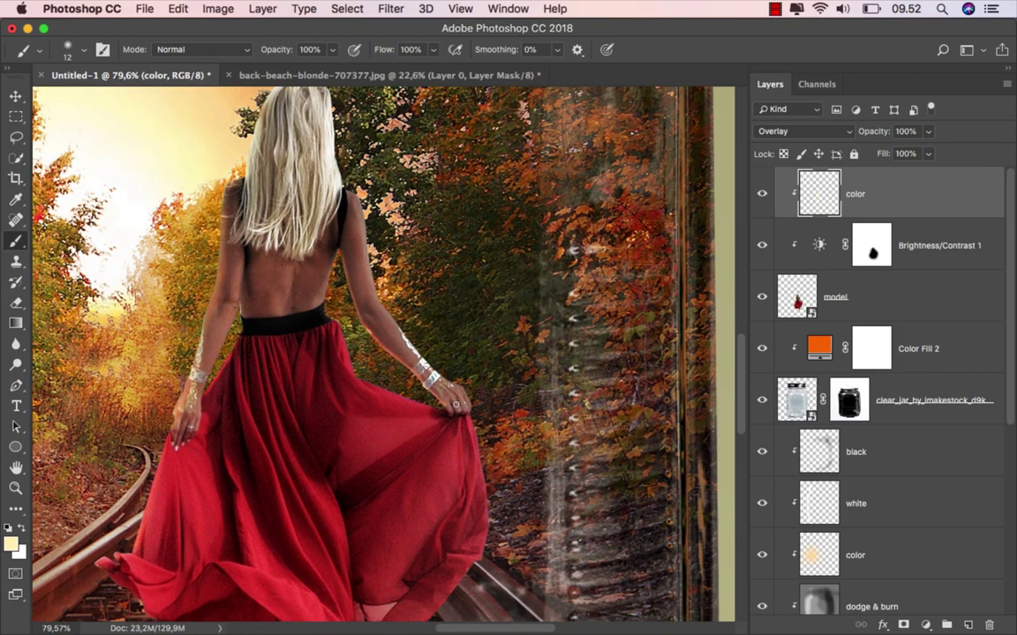
pyautogui.scroll(1, 441, 392)
pyautogui.scroll(1, 397, 353)
pyautogui.scroll(2, 345, 319)
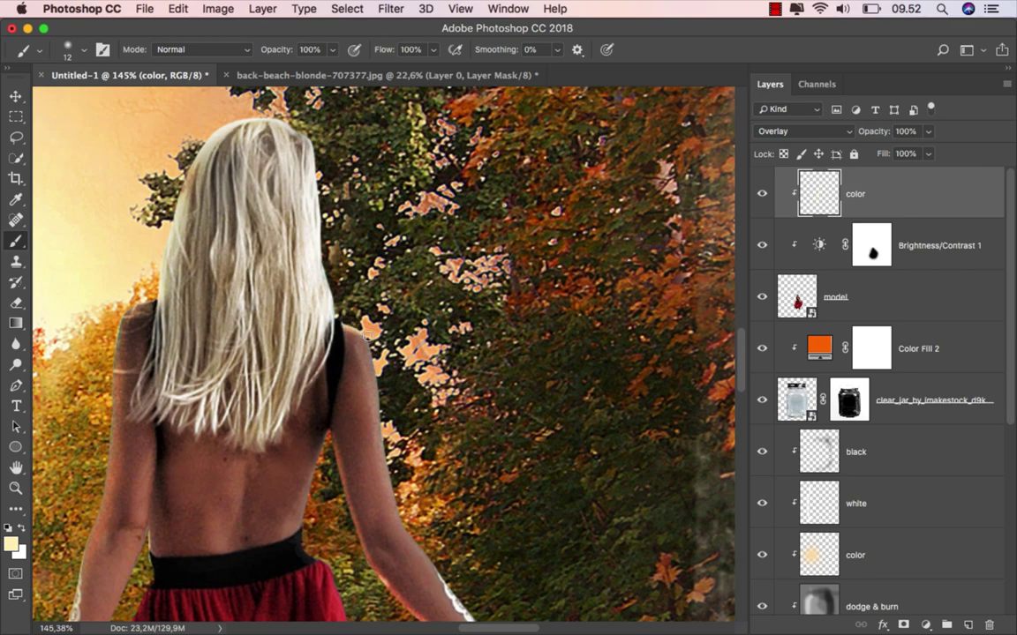
pyautogui.moveTo(335, 349); pyautogui.dragTo(511, 349)
pyautogui.moveTo(302, 299); pyautogui.dragTo(341, 300)
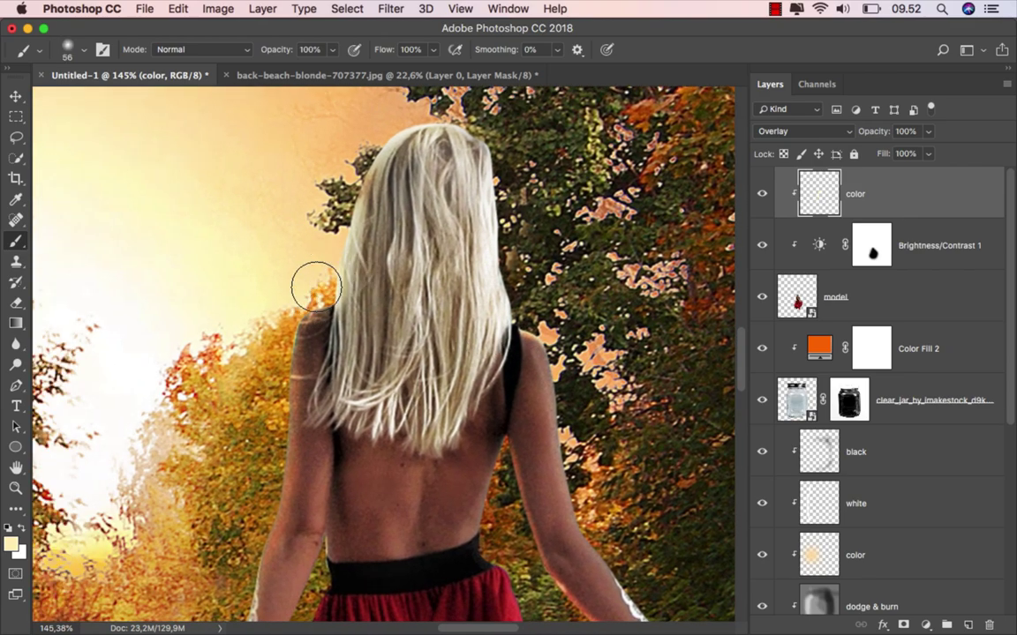
pyautogui.click(332, 49)
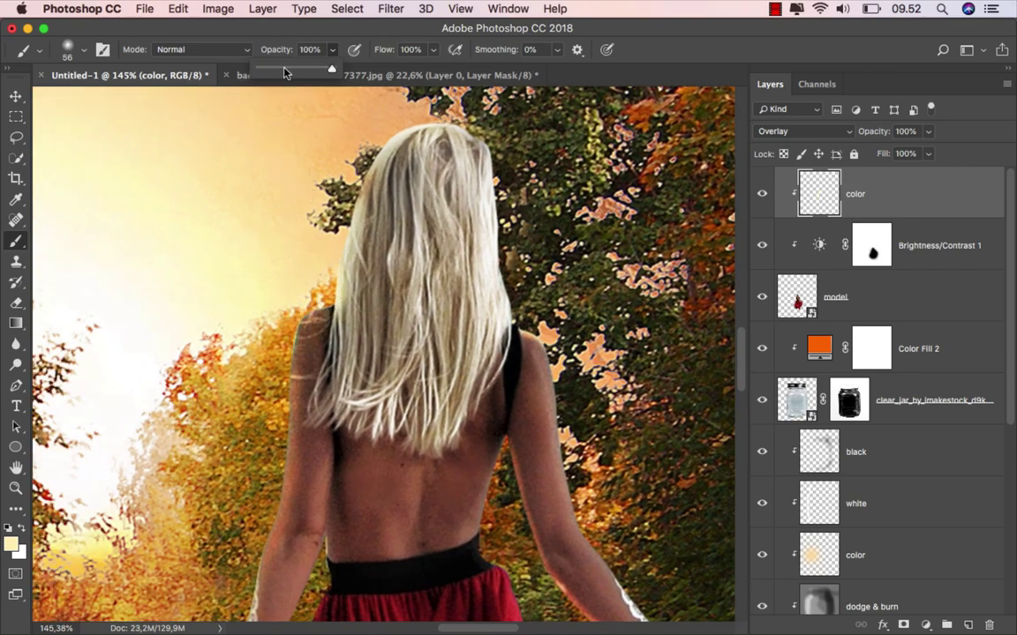
pyautogui.scroll(-2, 348, 315)
pyautogui.moveTo(286, 269); pyautogui.dragTo(308, 270)
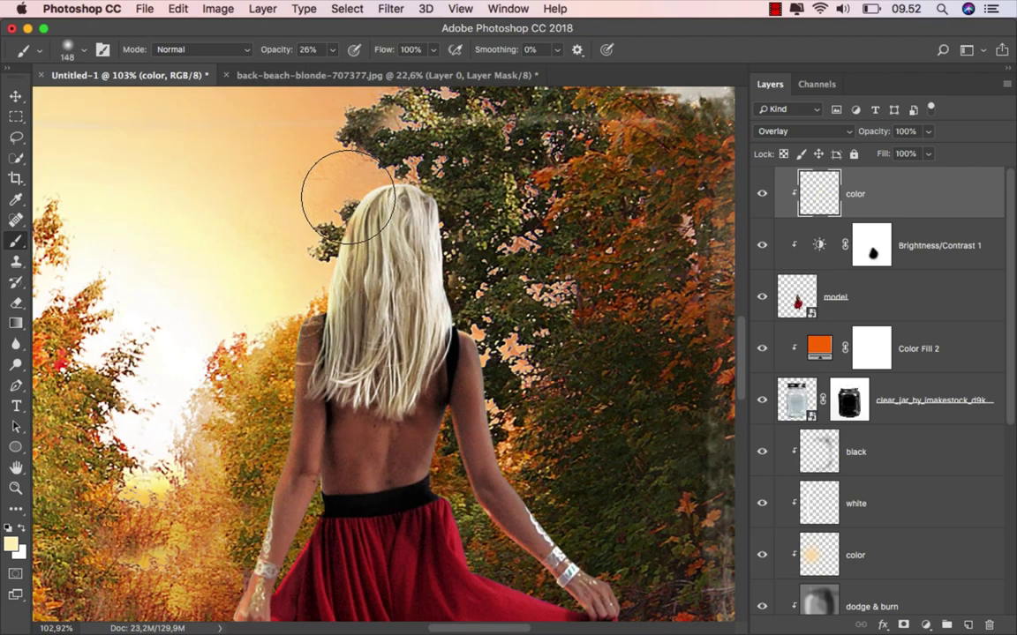
# Paint a broad soft pale-yellow glow over the background trees and path.
pyautogui.moveTo(347, 182); pyautogui.dragTo(401, 182)
pyautogui.moveTo(302, 356); pyautogui.dragTo(337, 202)
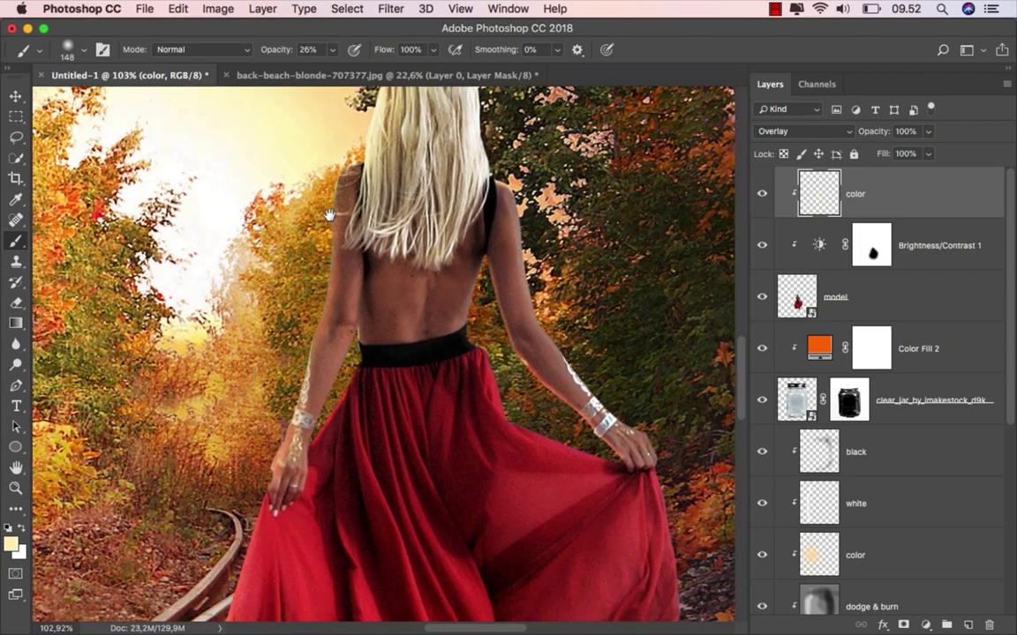
pyautogui.moveTo(356, 152); pyautogui.dragTo(221, 391)
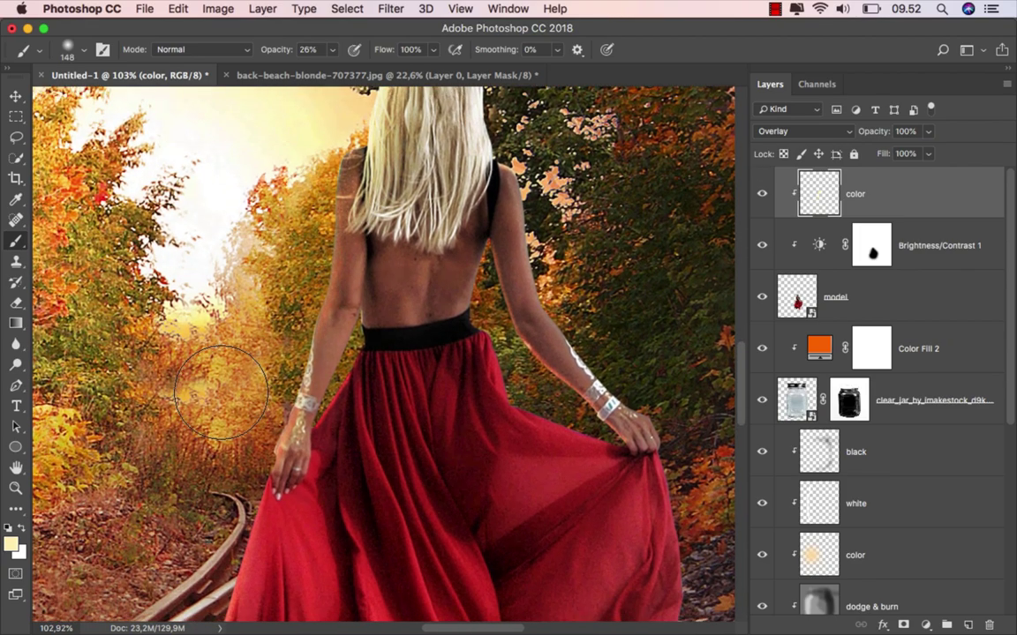
pyautogui.moveTo(341, 329); pyautogui.dragTo(300, 329)
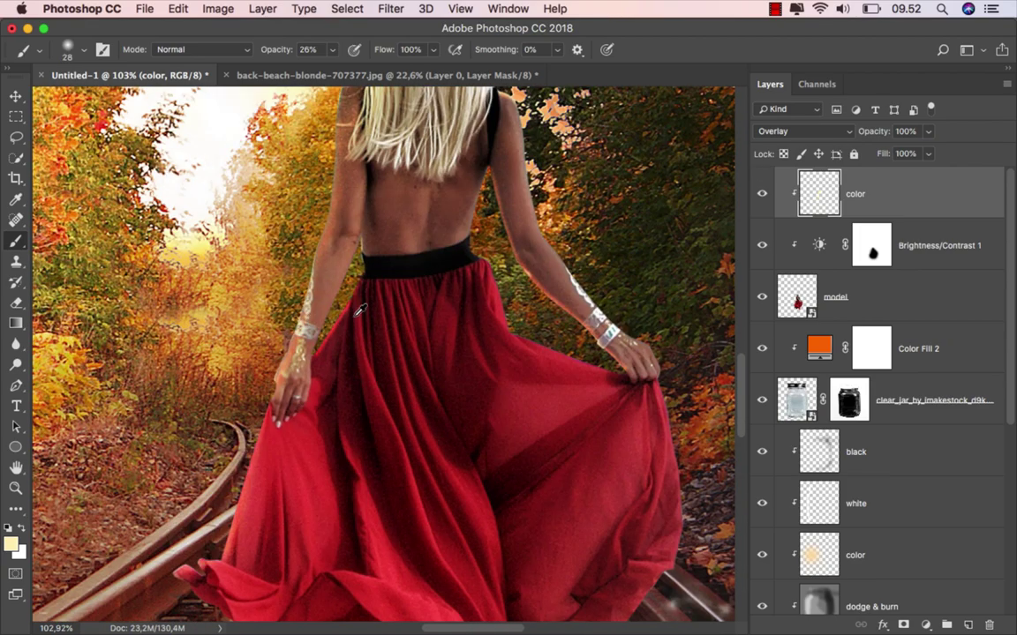
pyautogui.scroll(3, 350, 286)
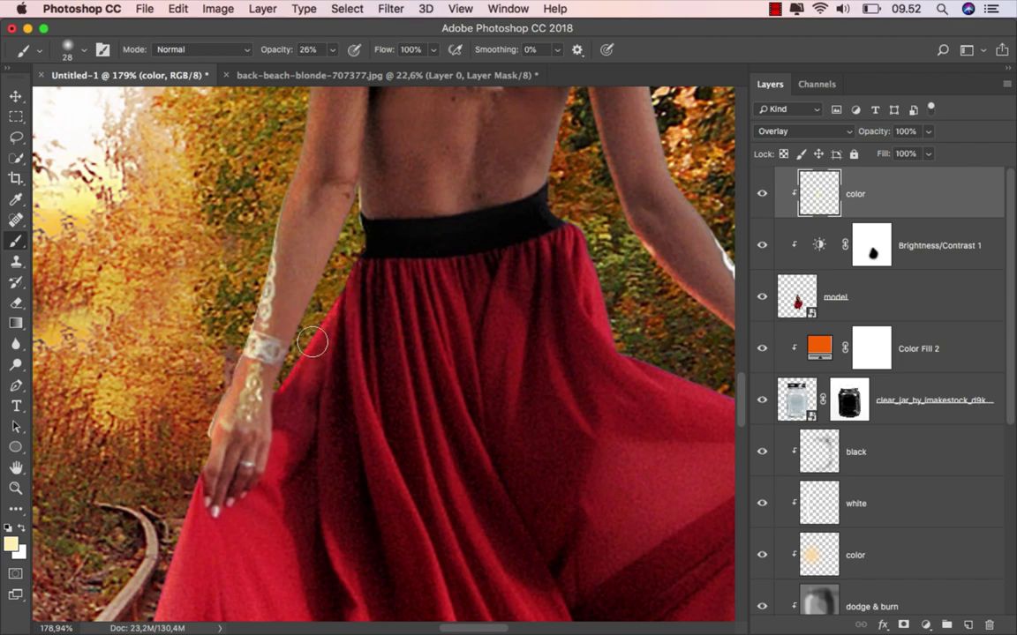
pyautogui.scroll(-5, 292, 382)
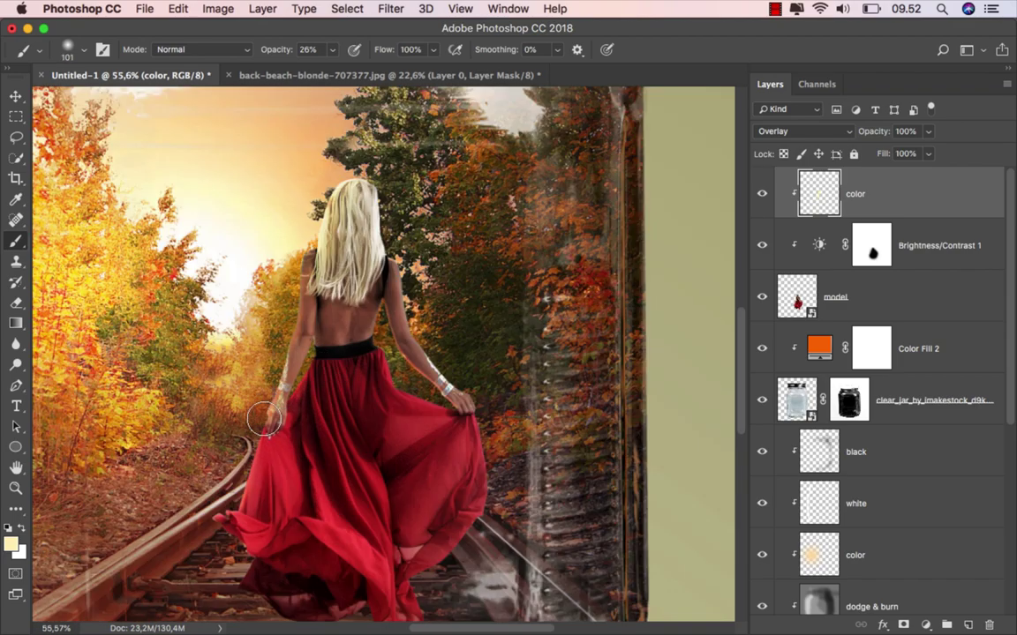
pyautogui.scroll(1, 430, 327)
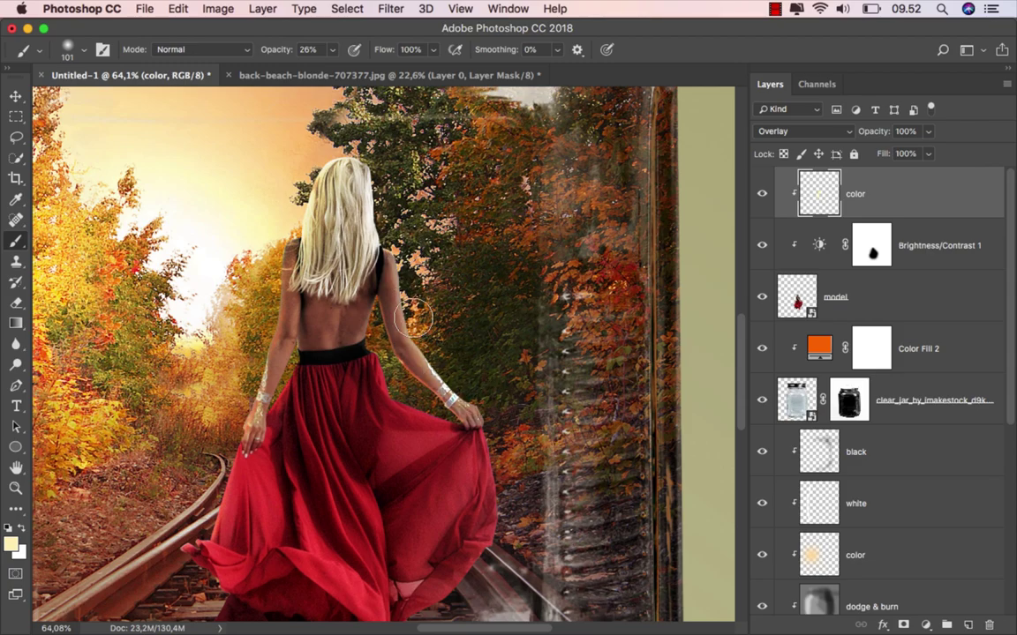
pyautogui.moveTo(379, 225); pyautogui.dragTo(256, 256)
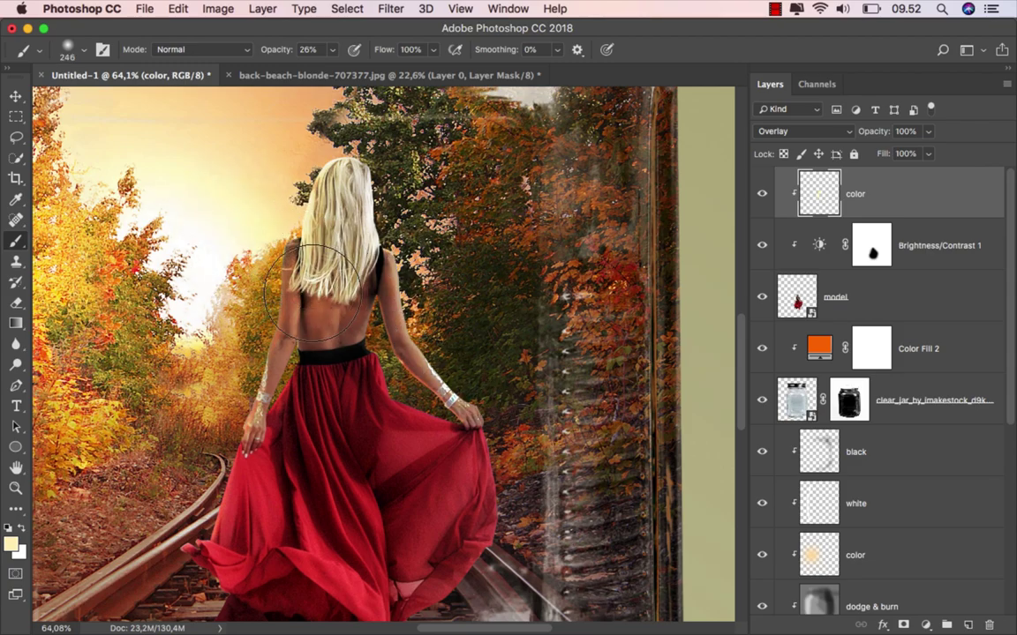
pyautogui.scroll(-1, 220, 293)
pyautogui.scroll(-1, 220, 294)
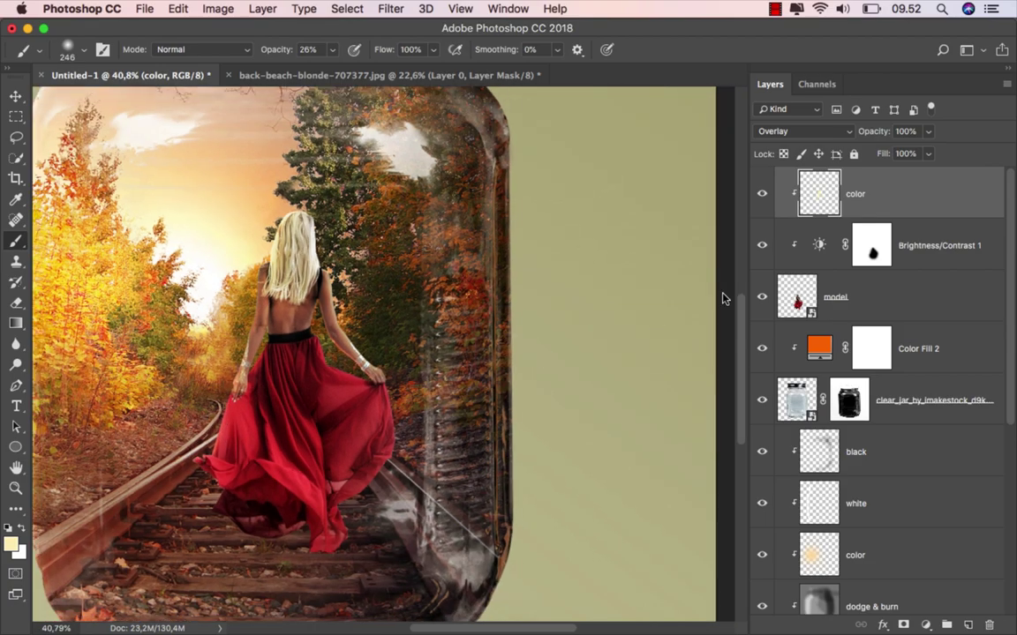
# Add an Exposure adjustment clipped above the color layer, lower its exposure, and invert its mask to black.
pyautogui.click(761, 194)
pyautogui.press('super+0')
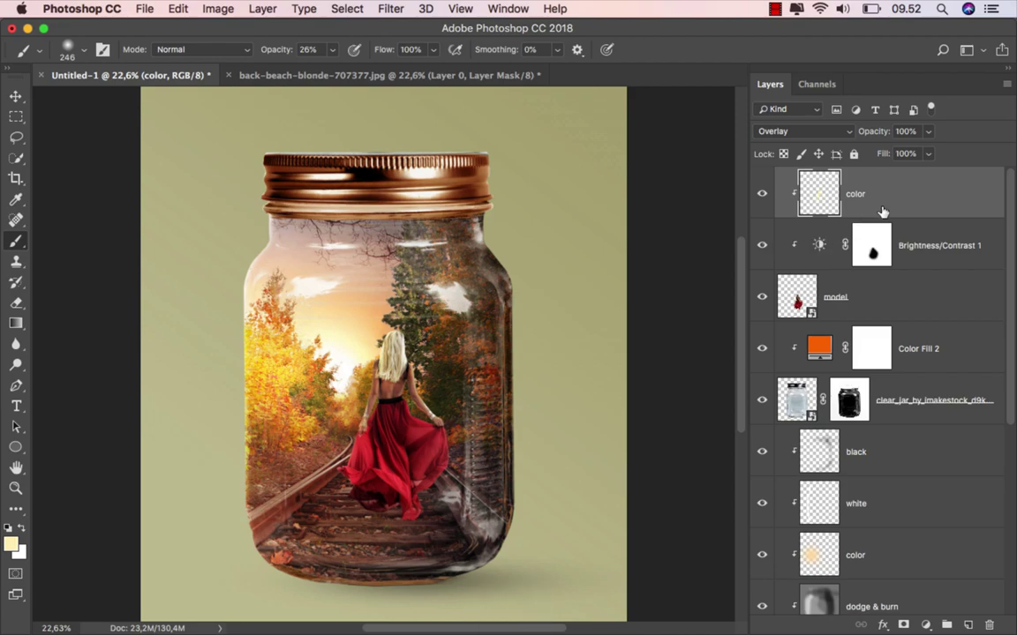
pyautogui.click(925, 624)
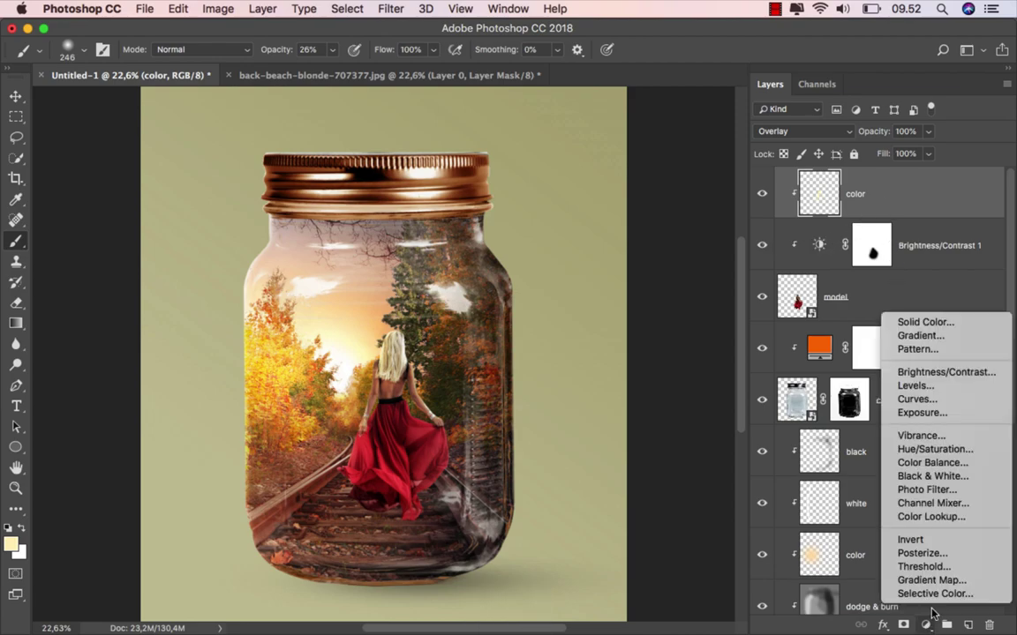
pyautogui.click(962, 419)
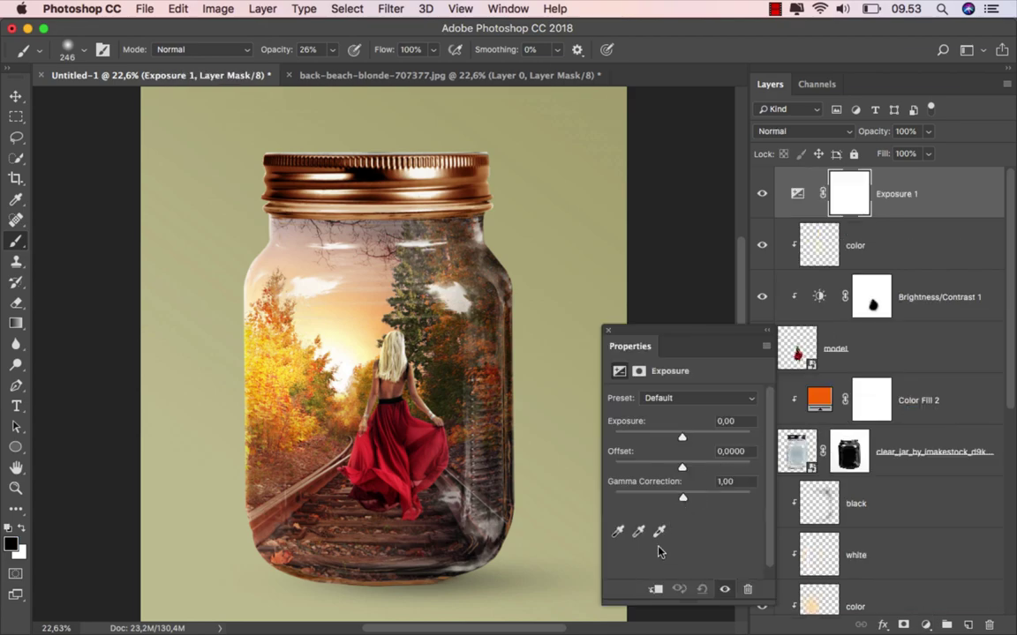
pyautogui.click(655, 590)
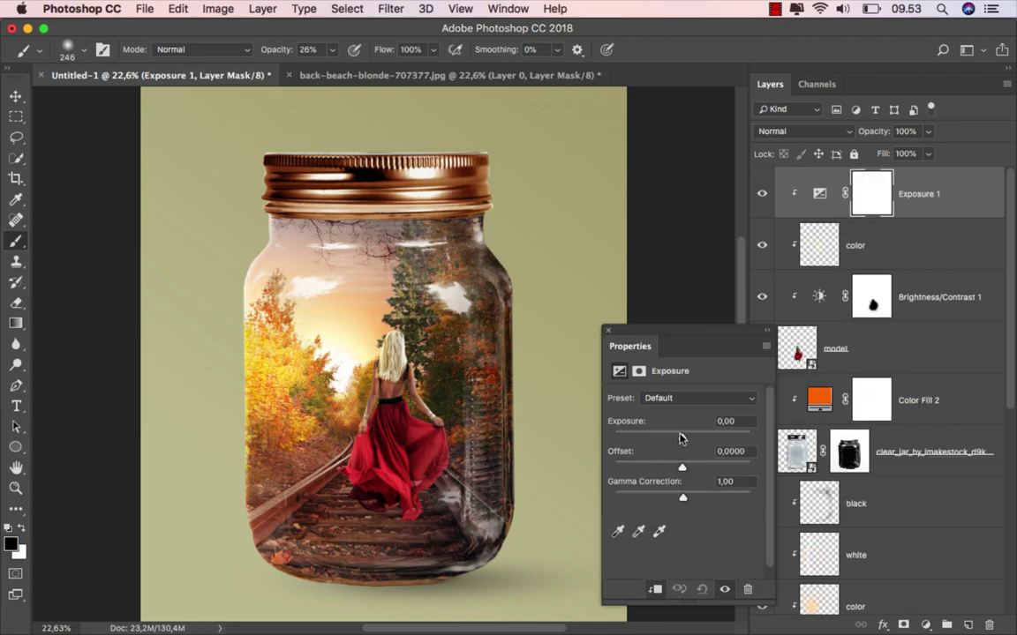
pyautogui.moveTo(680, 439); pyautogui.dragTo(667, 439)
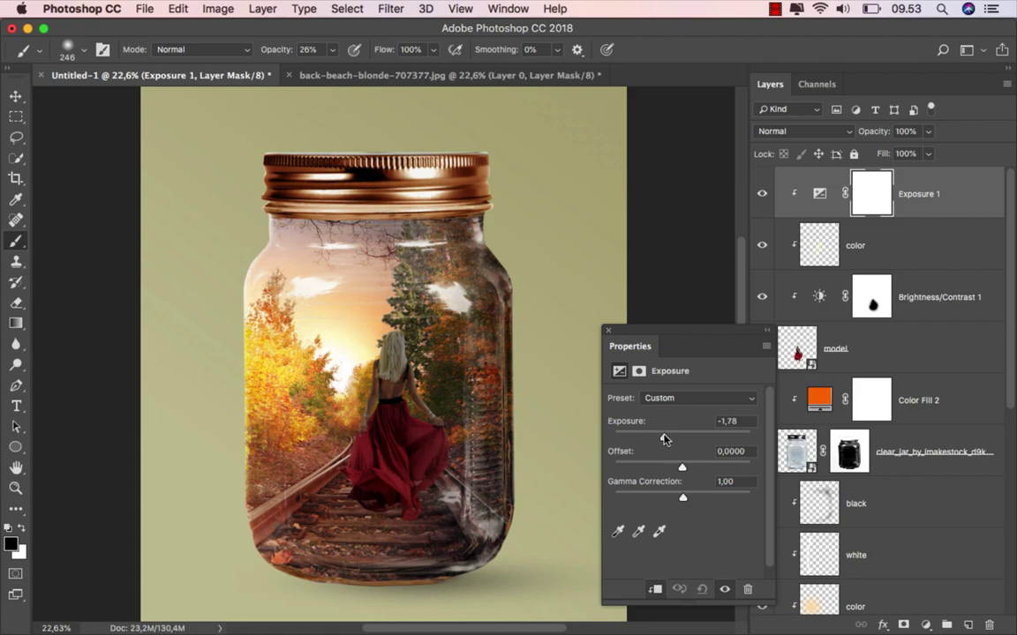
pyautogui.click(607, 330)
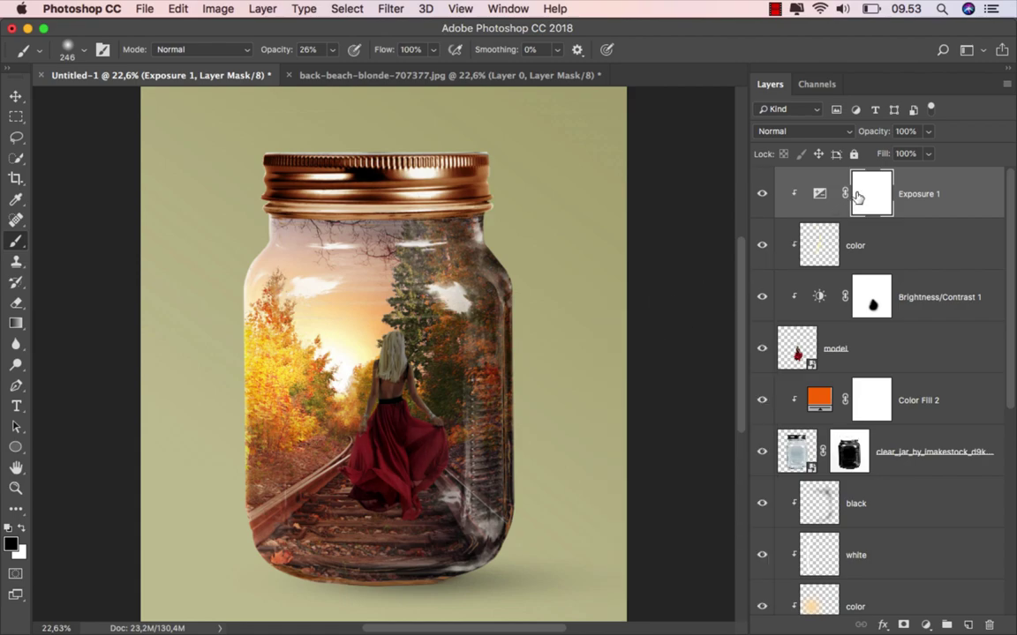
pyautogui.press('super+i')
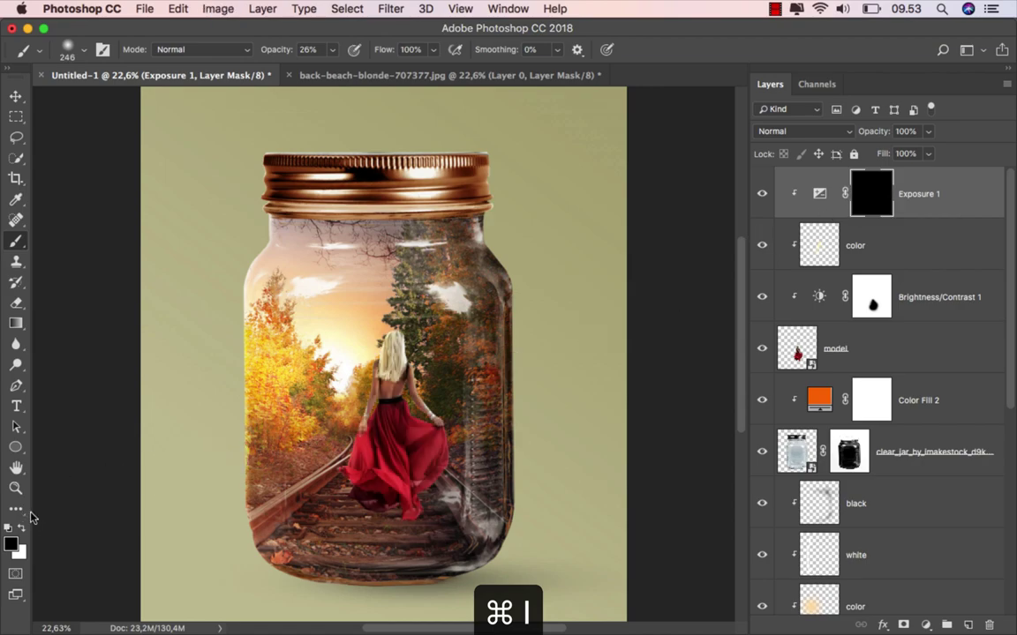
# Paint white on the Exposure mask to brighten a small patch on the lower skirt.
pyautogui.scroll(5, 399, 498)
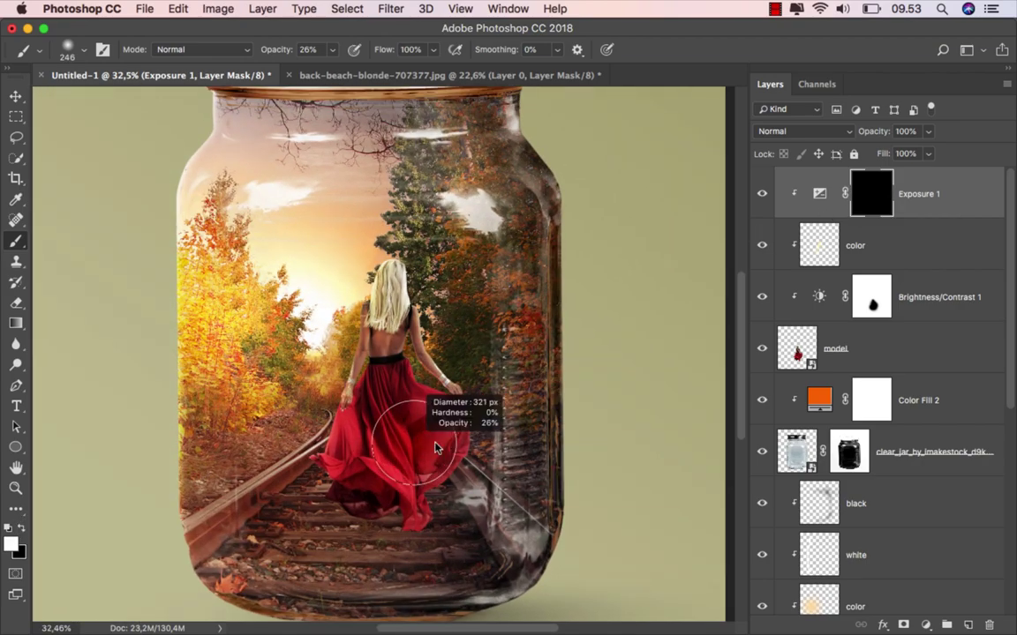
pyautogui.moveTo(434, 448)
pyautogui.mouseDown()
pyautogui.moveTo(374, 465)
pyautogui.moveTo(390, 424)
pyautogui.moveTo(426, 501)
pyautogui.moveTo(379, 441)
pyautogui.moveTo(380, 388)
pyautogui.moveTo(362, 371)
pyautogui.moveTo(388, 402)
pyautogui.mouseUp()
pyautogui.press('[')
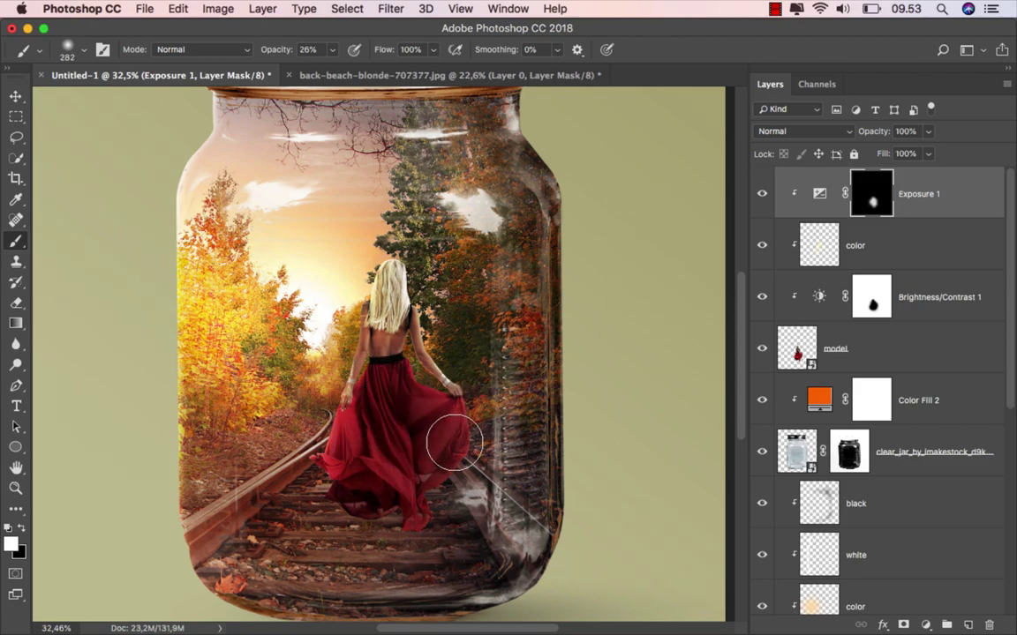
pyautogui.press('[')
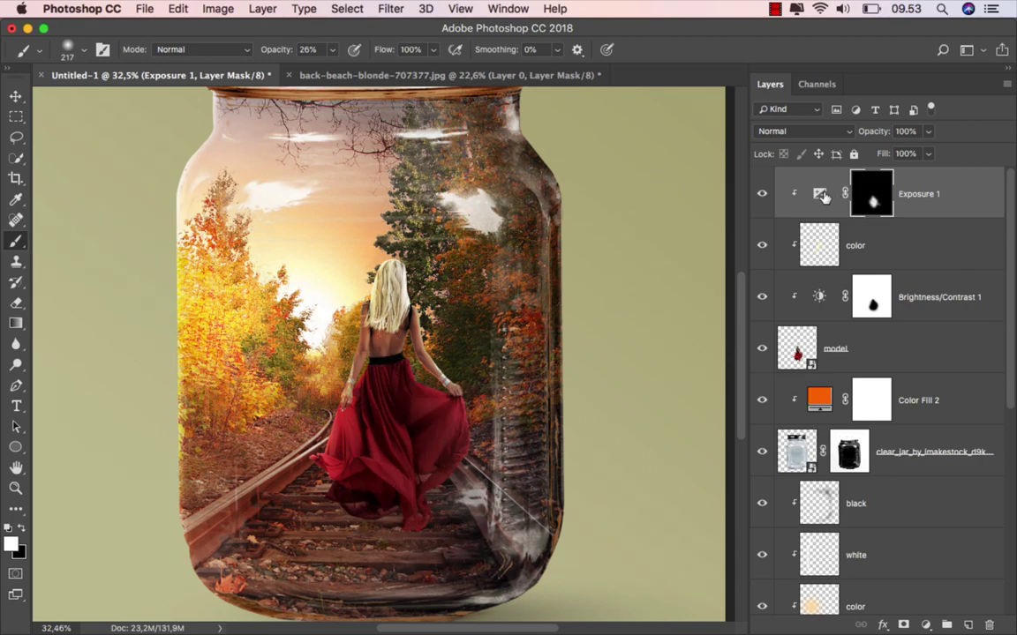
pyautogui.hscroll(3, 517, 336)
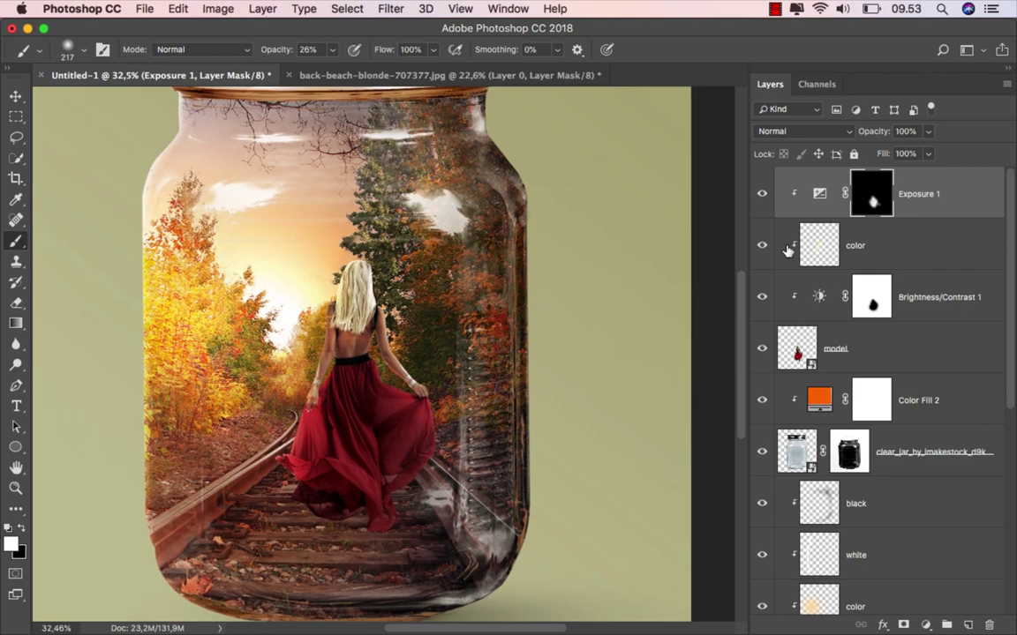
pyautogui.hotkey('ctrl', '2')
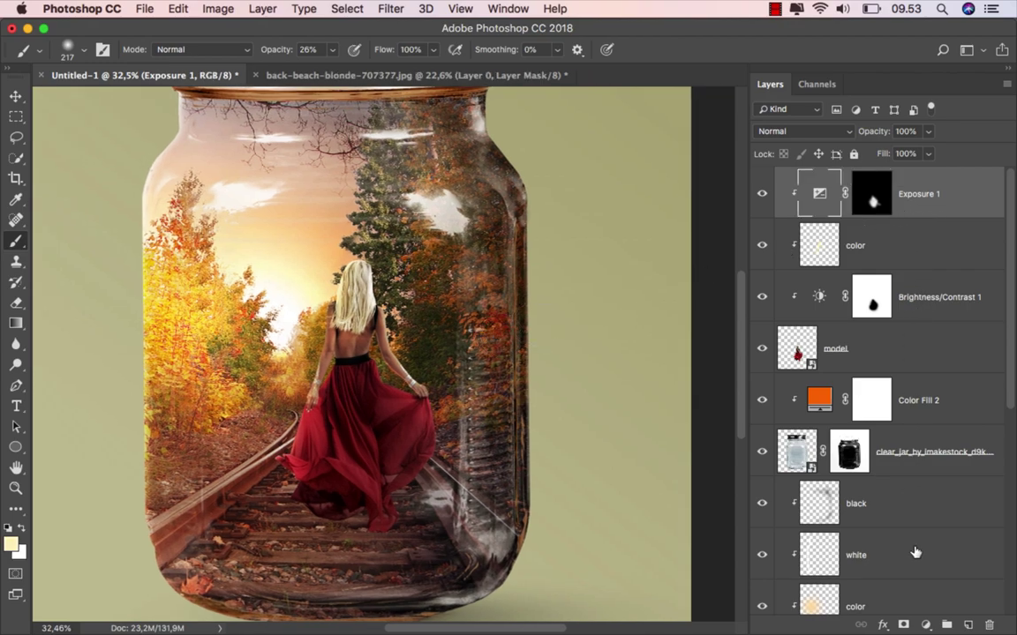
# Add a new layer named 'black', clipped to the Exposure 1 layer below.
pyautogui.click(966, 622)
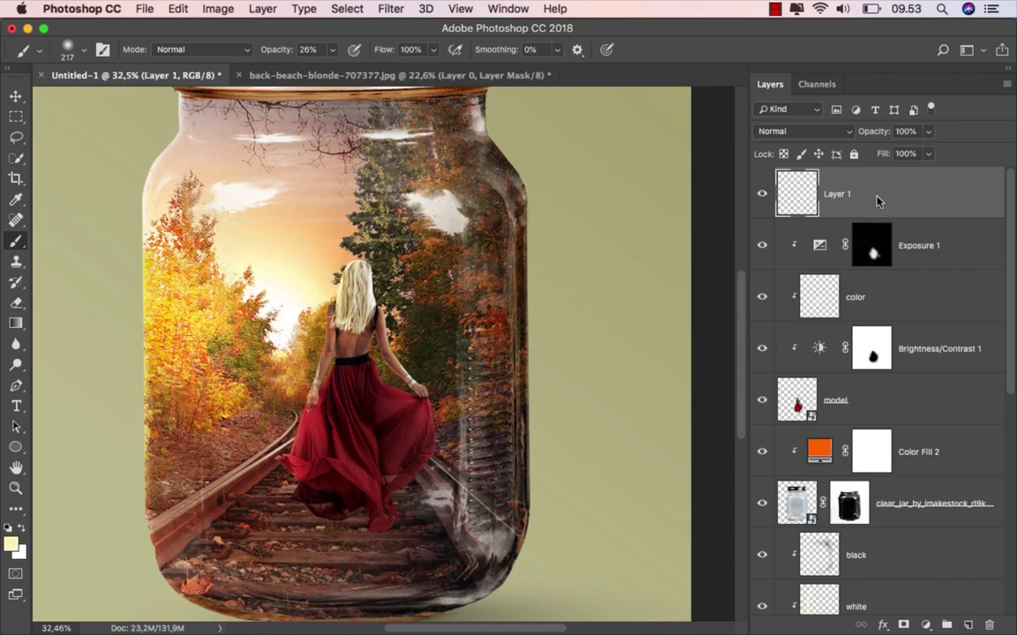
pyautogui.rightClick(877, 201)
pyautogui.click(775, 461)
pyautogui.write('blac')
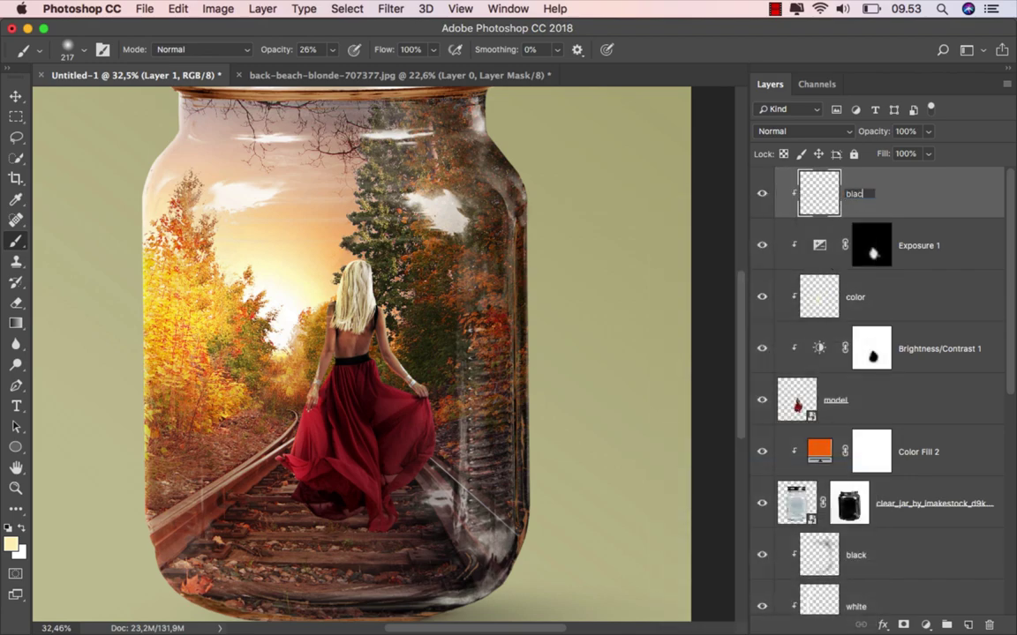
pyautogui.write('k')
pyautogui.press('Return')
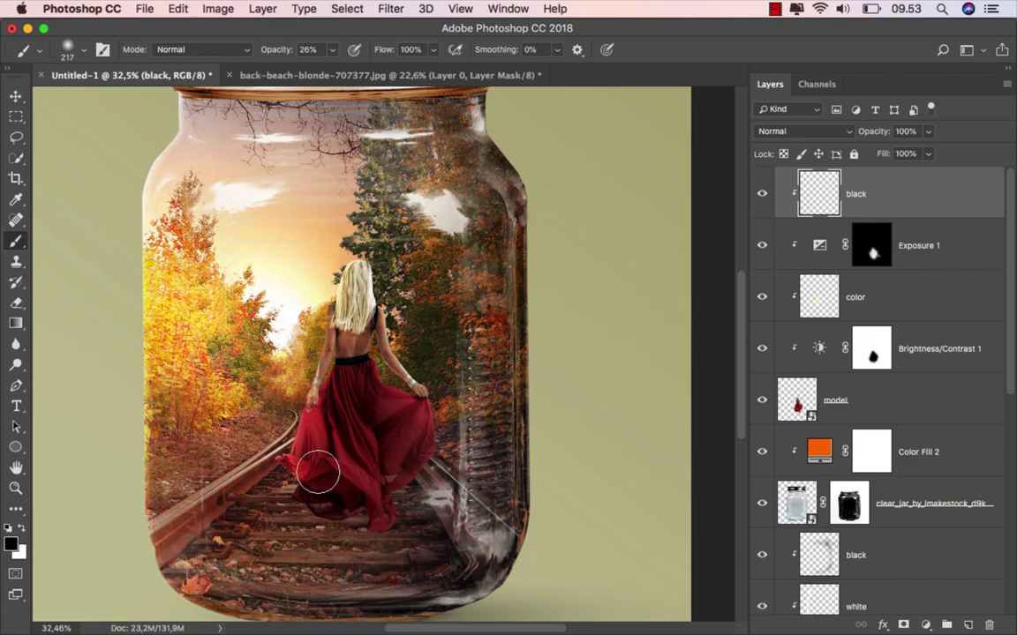
# Darken the folds at the skirt's hem with faint black brush strokes.
pyautogui.scroll(2, 379, 459)
pyautogui.moveTo(390, 509)
pyautogui.mouseDown()
pyautogui.moveTo(362, 529)
pyautogui.moveTo(336, 510)
pyautogui.moveTo(390, 494)
pyautogui.moveTo(362, 475)
pyautogui.mouseUp()
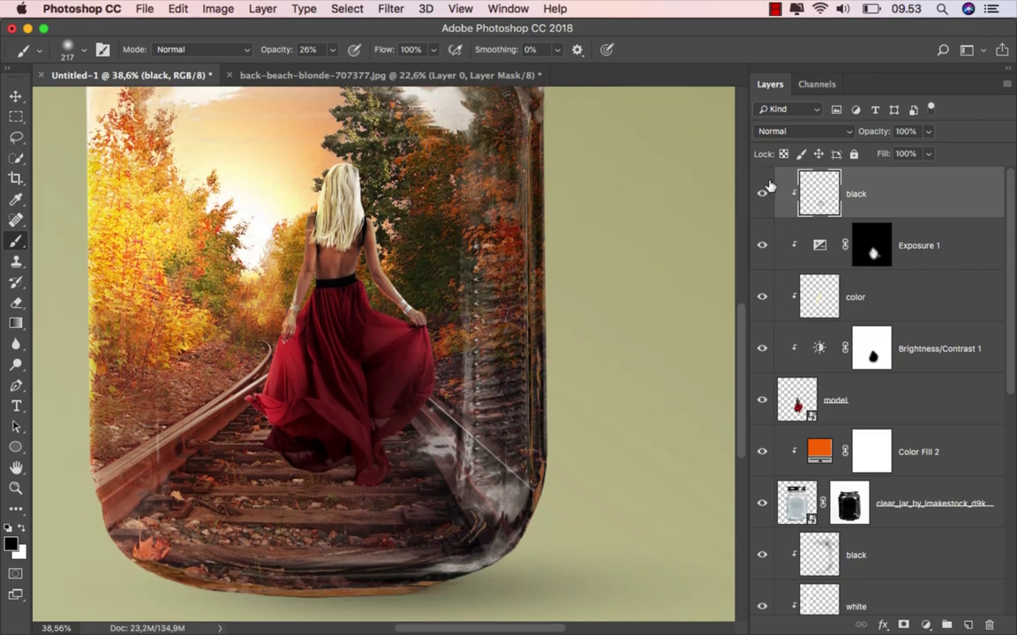
pyautogui.press('v')
pyautogui.hotkey('ctrl', '0')
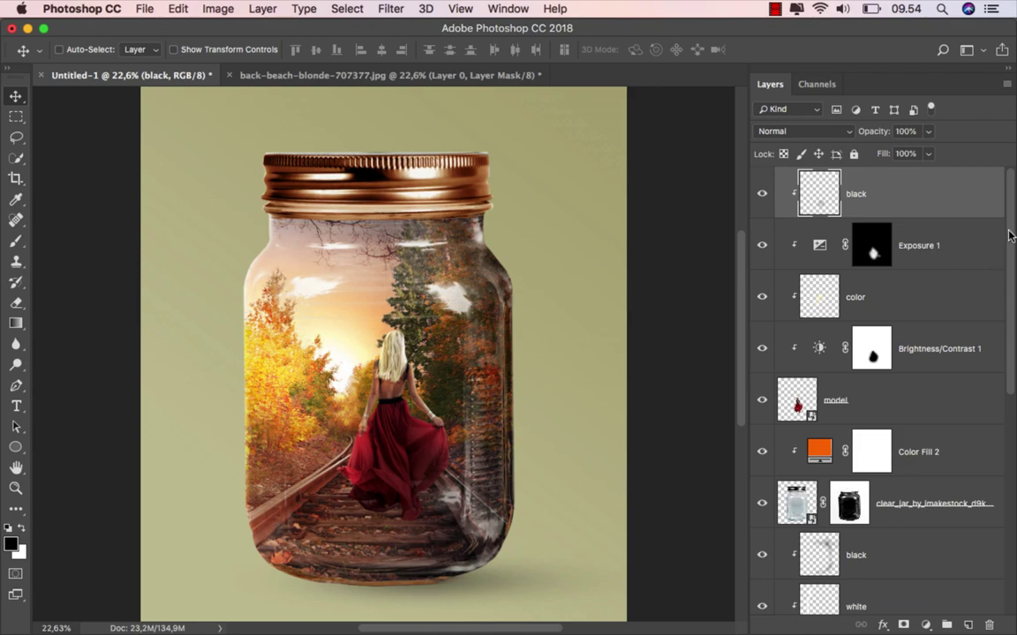
# Add a new clipped layer named 'shadow model' above the black layer.
pyautogui.moveTo(1011, 252); pyautogui.dragTo(1002, 430)
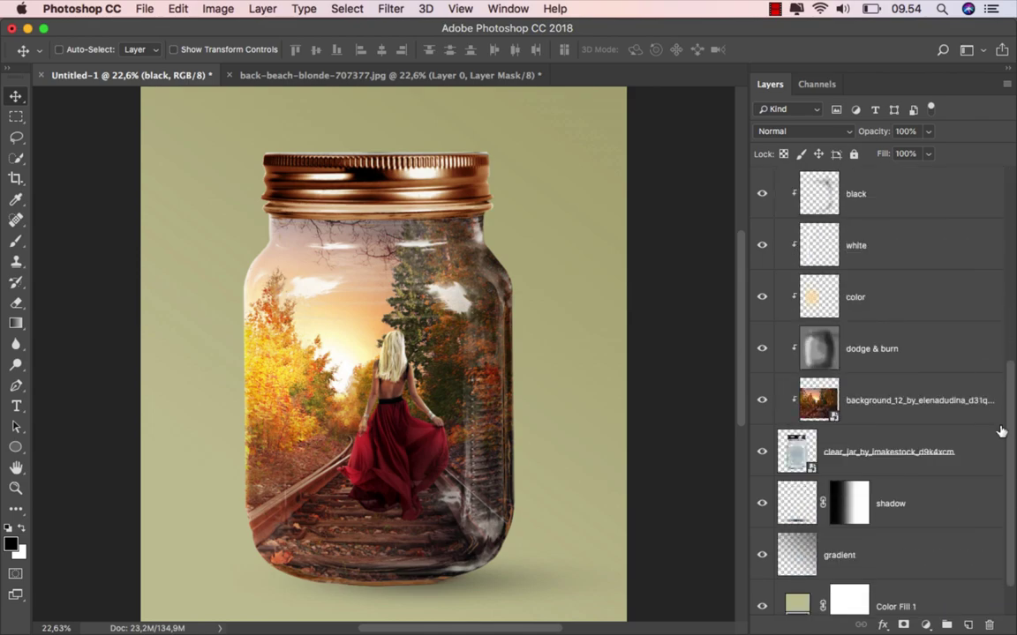
pyautogui.scroll(3, 1006, 388)
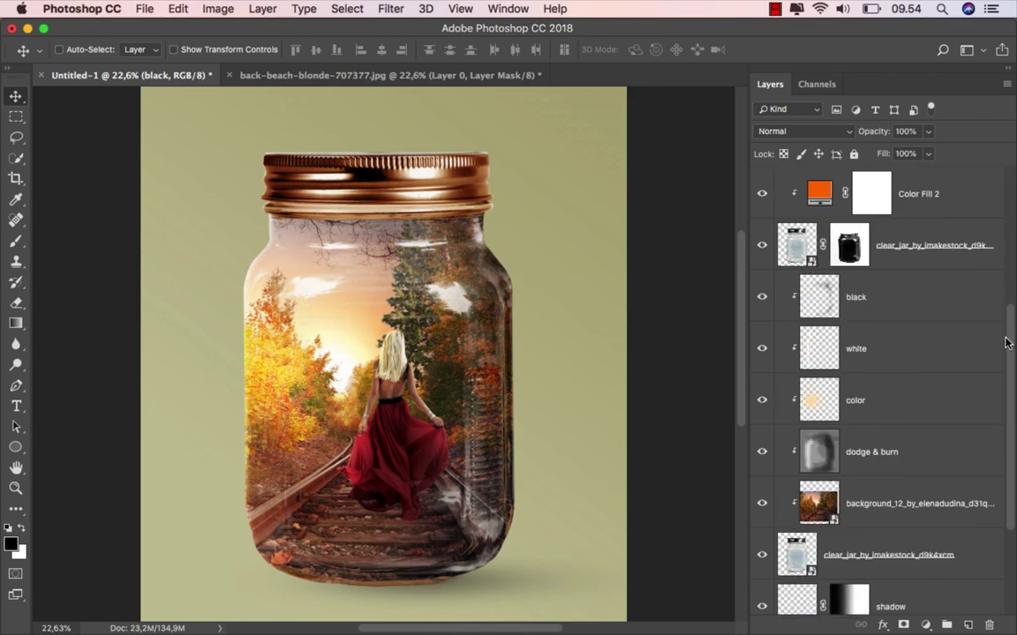
pyautogui.scroll(2, 992, 331)
pyautogui.click(971, 358)
pyautogui.click(971, 624)
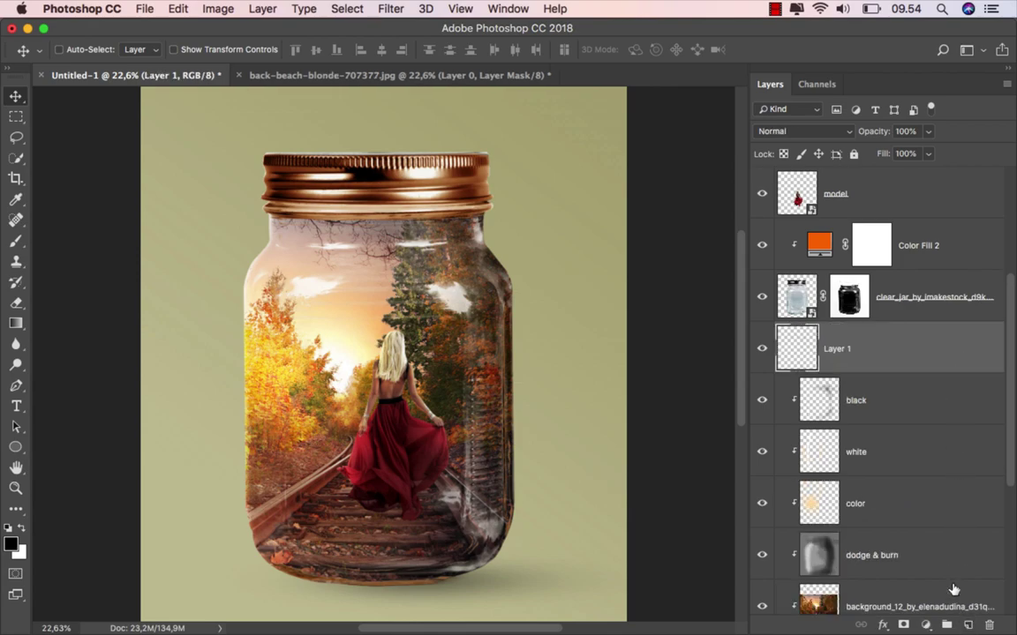
pyautogui.rightClick(861, 359)
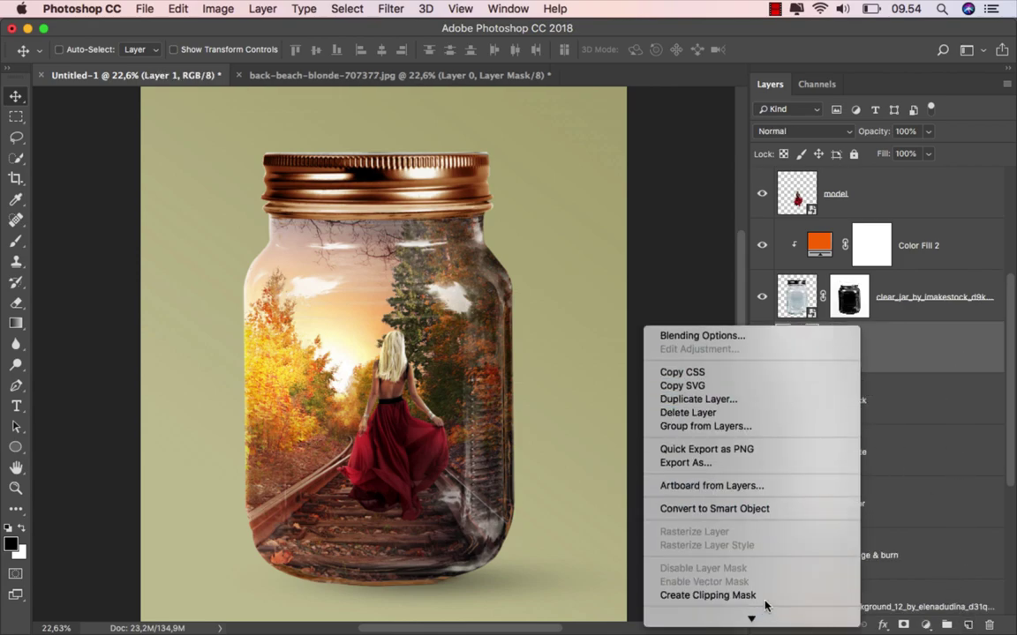
pyautogui.click(759, 596)
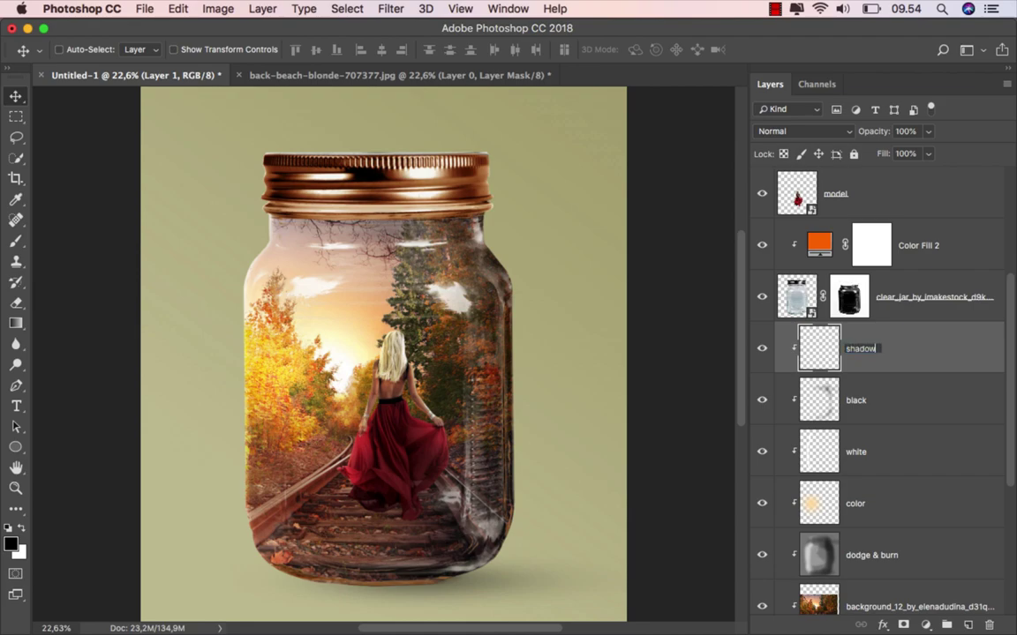
pyautogui.write(' model')
pyautogui.press('Return')
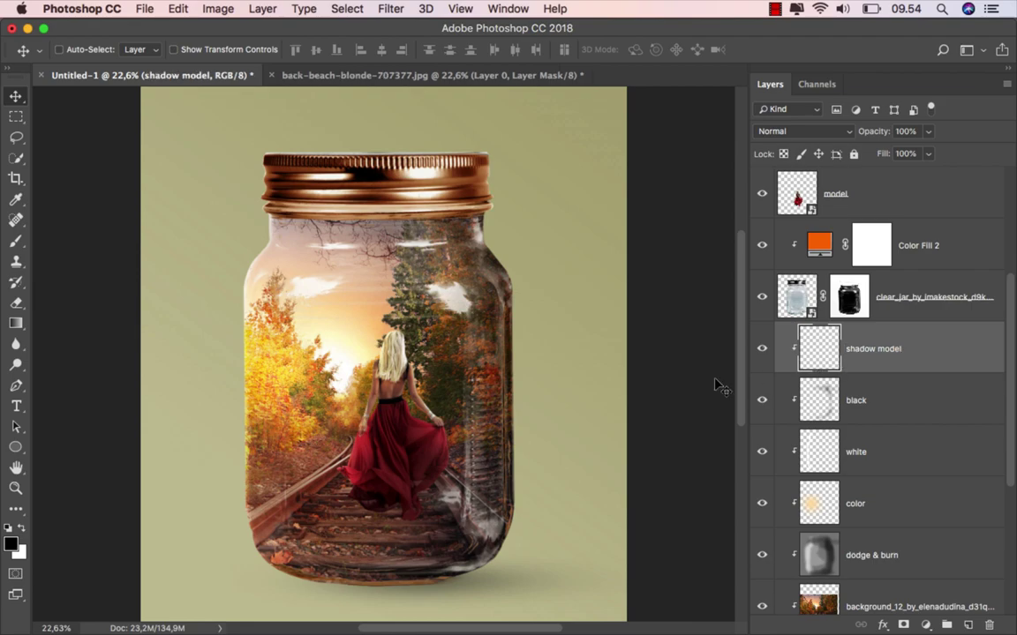
# Paint a soft black shadow under the dress onto the tracks and set the layer to 85% opacity.
pyautogui.click(16, 241)
pyautogui.click(71, 224)
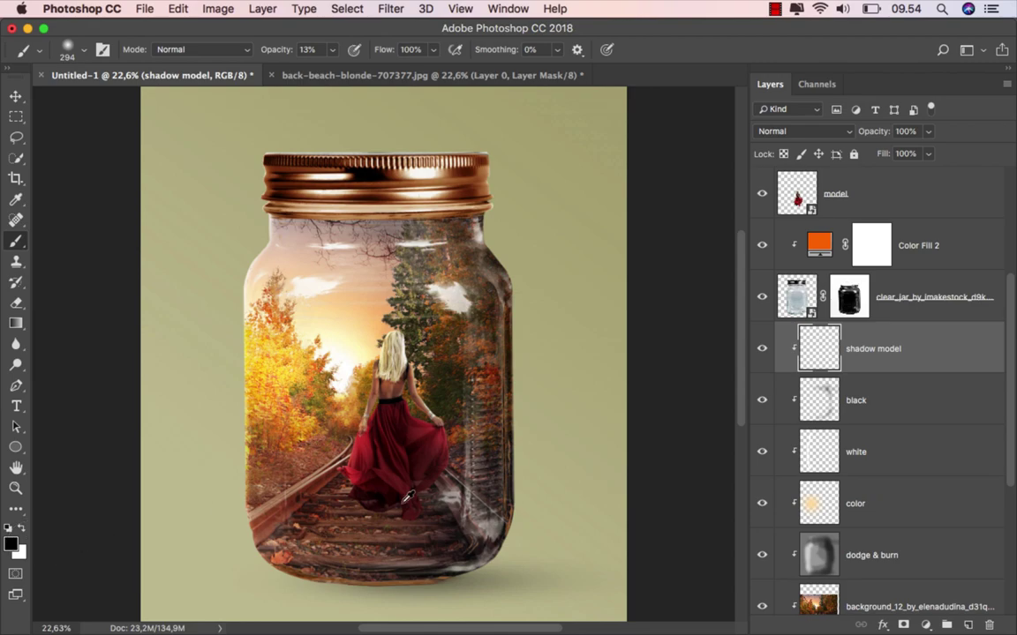
pyautogui.scroll(2, 408, 497)
pyautogui.scroll(3, 402, 490)
pyautogui.moveTo(375, 477)
pyautogui.mouseDown()
pyautogui.moveTo(384, 481)
pyautogui.moveTo(335, 442)
pyautogui.moveTo(438, 483)
pyautogui.moveTo(431, 512)
pyautogui.mouseUp()
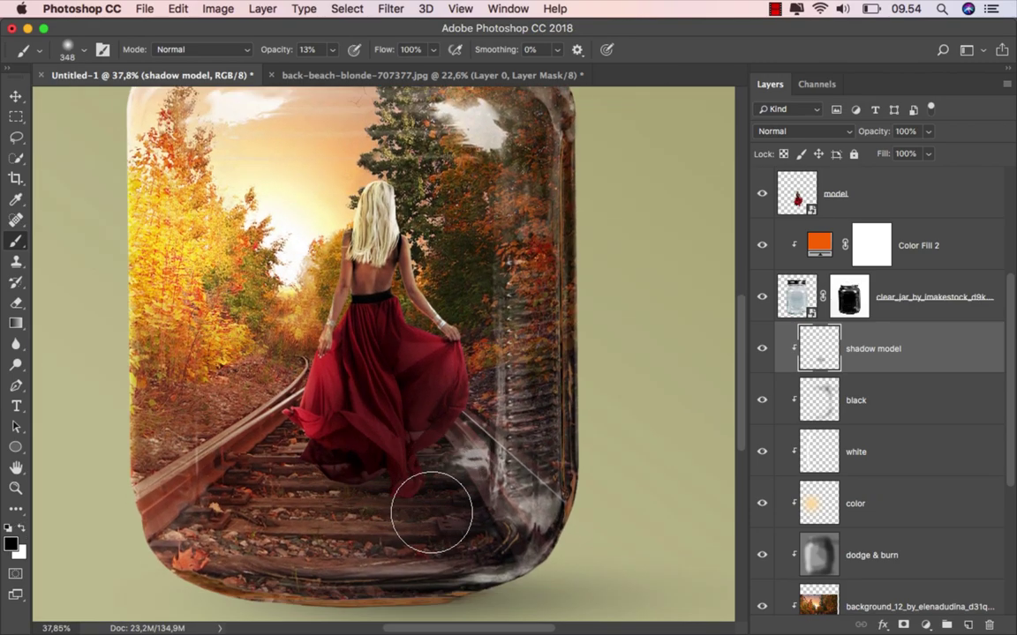
pyautogui.moveTo(454, 449)
pyautogui.mouseDown()
pyautogui.moveTo(399, 476)
pyautogui.moveTo(341, 483)
pyautogui.moveTo(462, 504)
pyautogui.moveTo(393, 561)
pyautogui.moveTo(660, 499)
pyautogui.moveTo(298, 527)
pyautogui.moveTo(406, 469)
pyautogui.moveTo(428, 463)
pyautogui.moveTo(437, 476)
pyautogui.mouseUp()
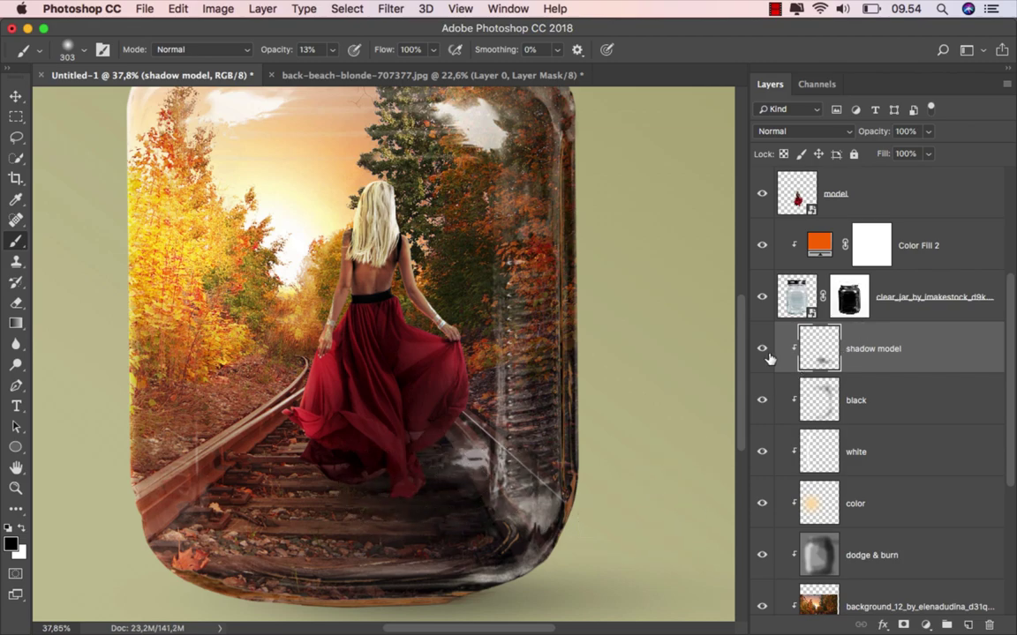
pyautogui.scroll(2, 397, 477)
pyautogui.hscroll(2, 397, 477)
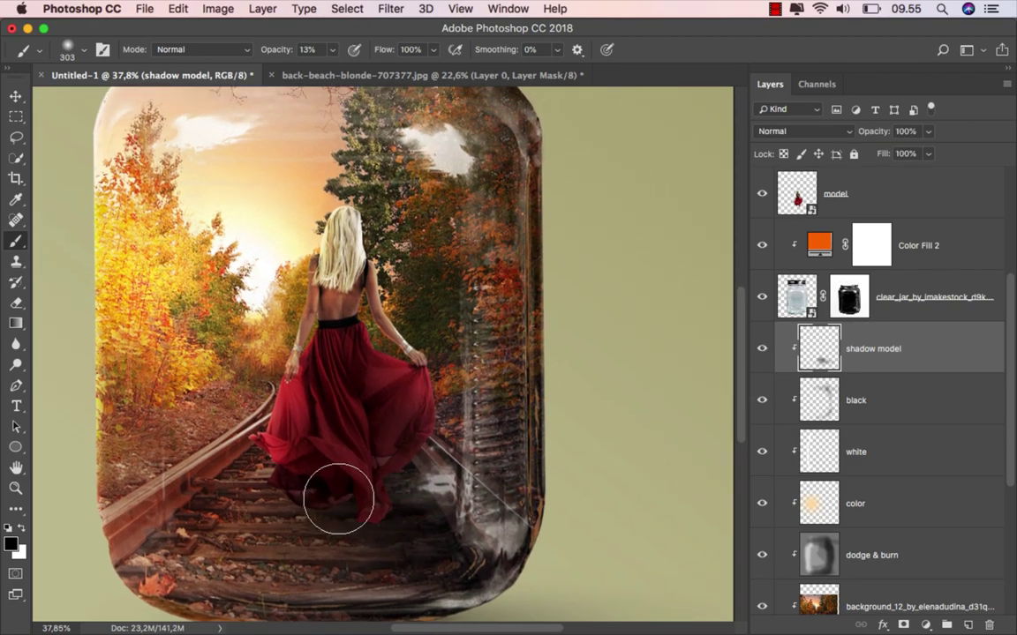
pyautogui.click(928, 135)
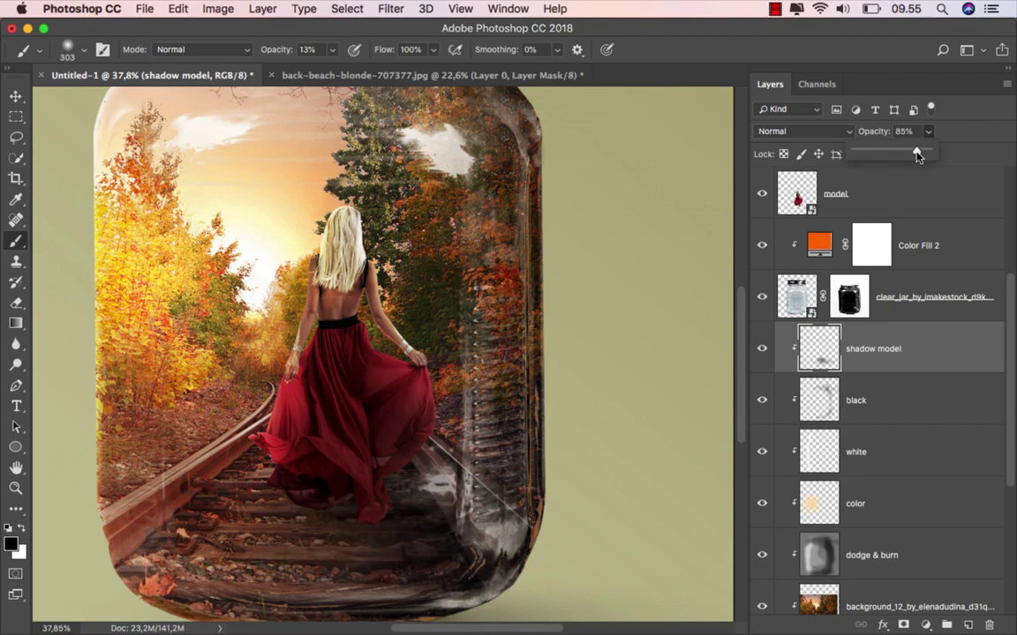
pyautogui.press('v')
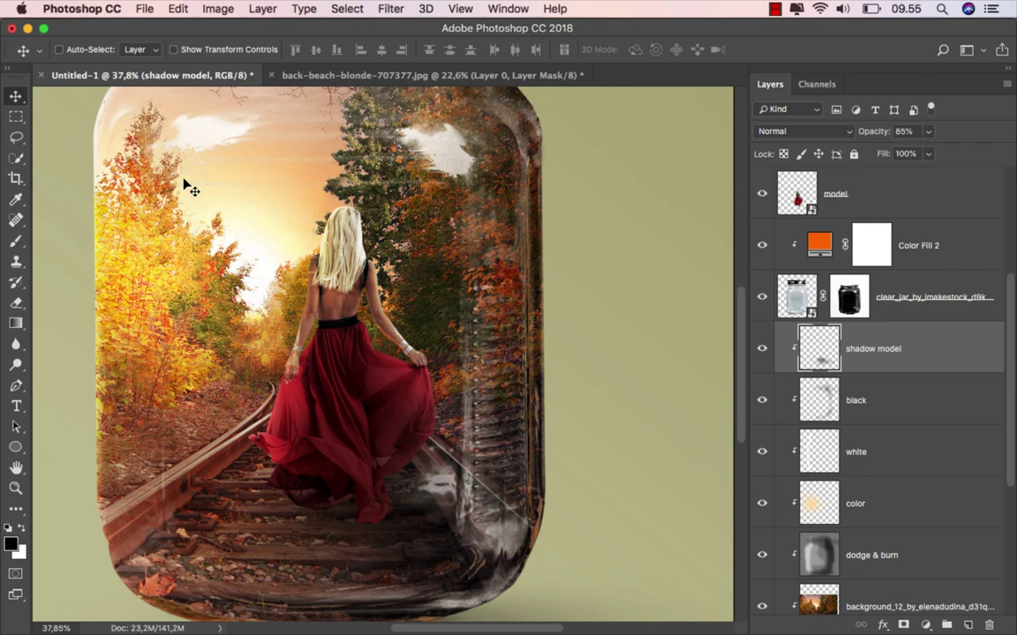
pyautogui.press('super+0')
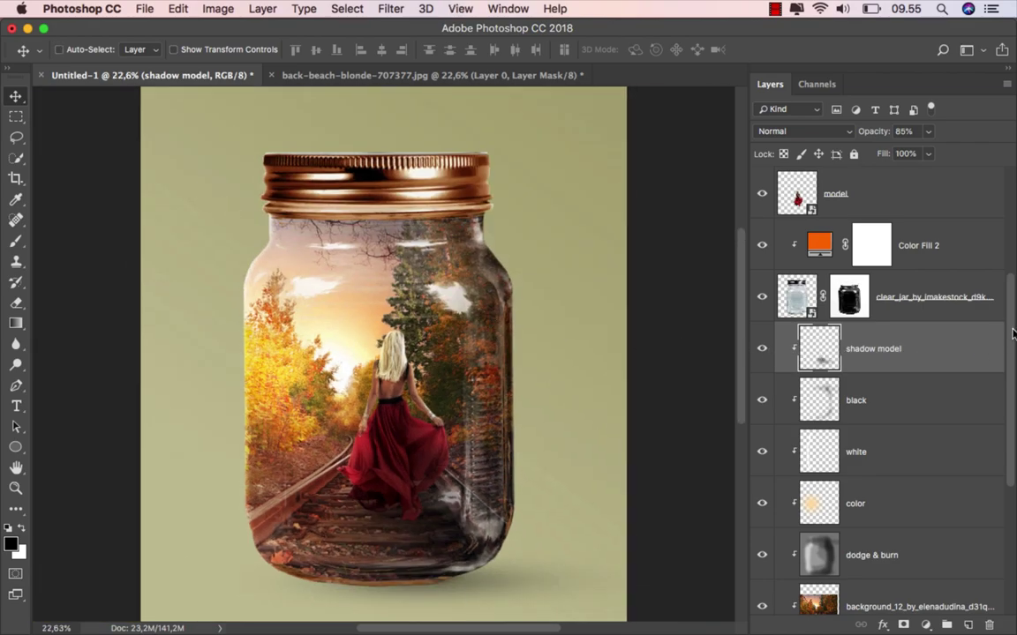
pyautogui.scroll(-5, 1007, 362)
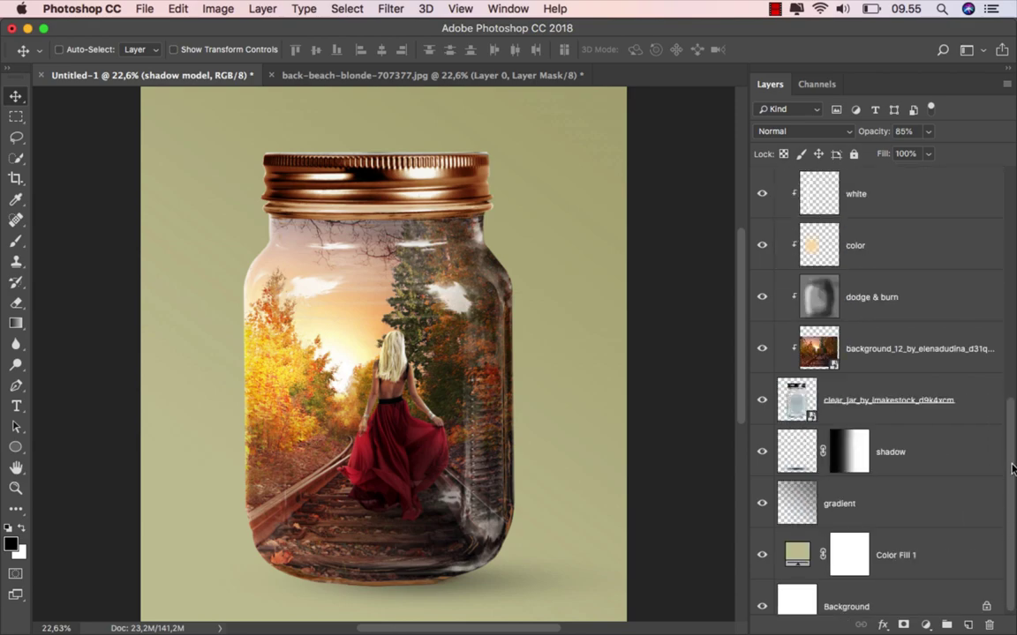
# Add a new layer named 'color' above the shadow layer, set to Overlay blending.
pyautogui.click(945, 438)
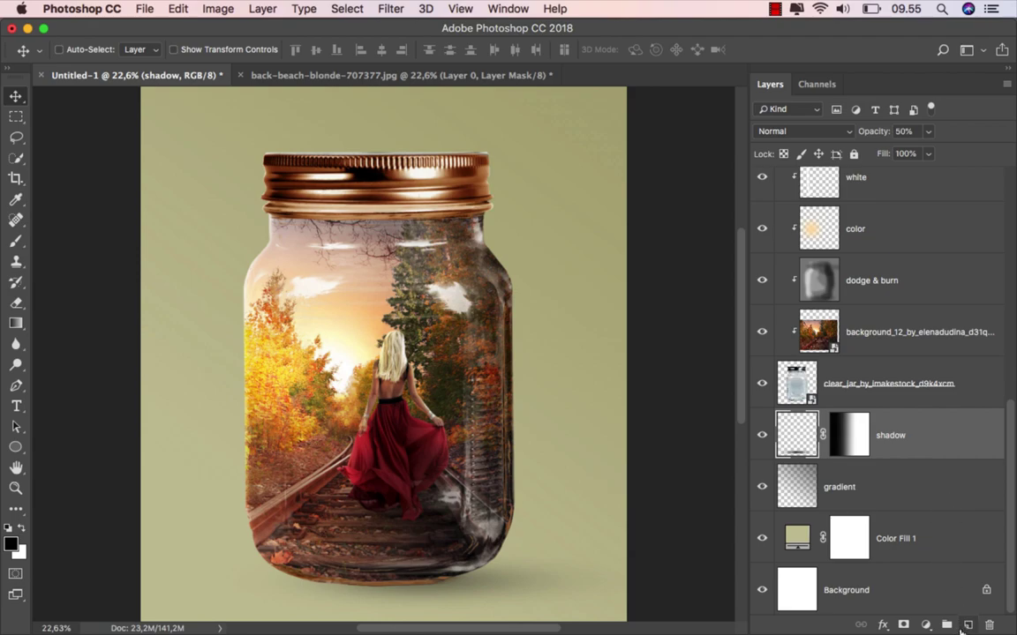
pyautogui.click(965, 627)
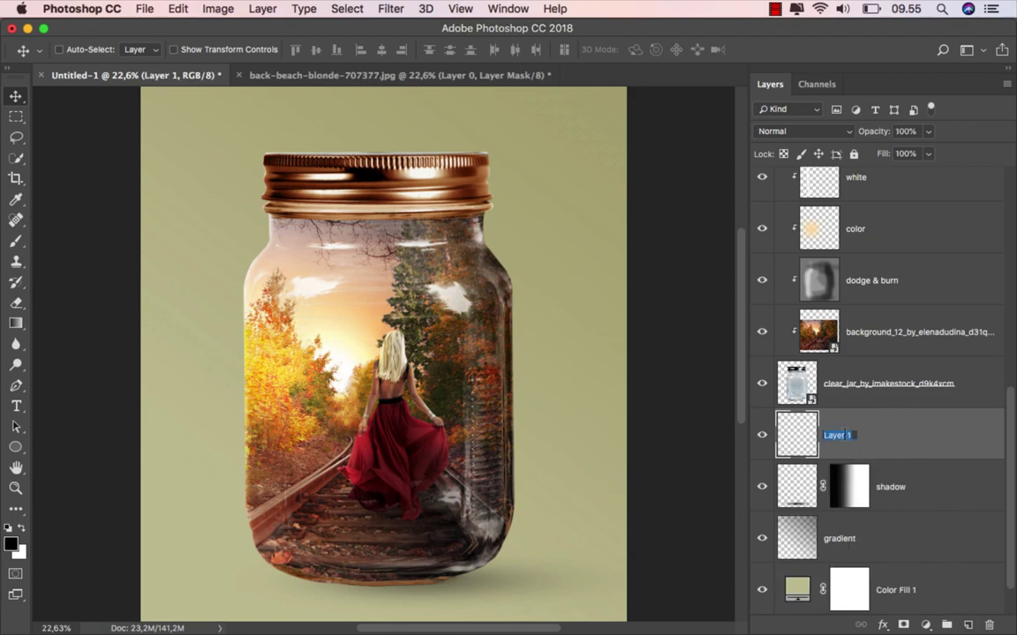
pyautogui.write('color')
pyautogui.press('Return')
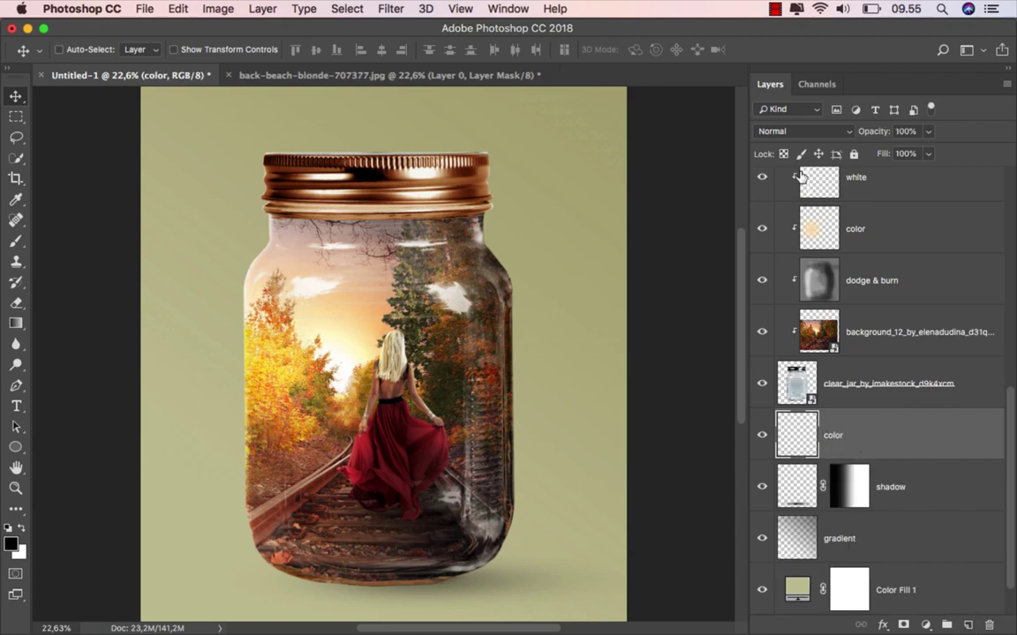
pyautogui.click(804, 131)
pyautogui.click(779, 298)
# Sample a cream from the jar scene, brighten it, and set it as the brush colour.
pyautogui.click(16, 240)
pyautogui.click(57, 222)
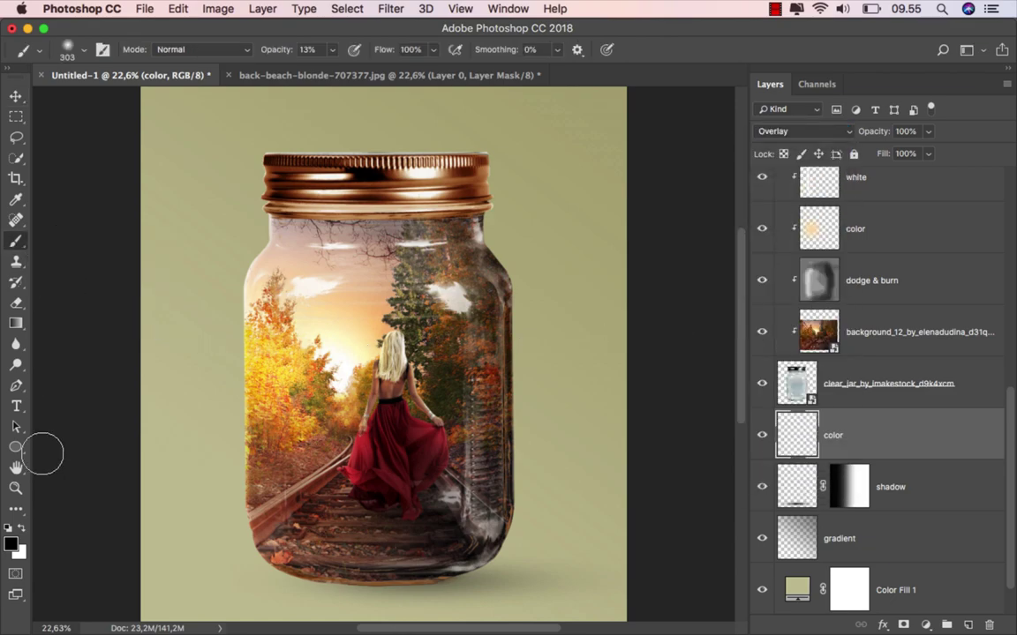
pyautogui.click(12, 548)
pyautogui.click(417, 335)
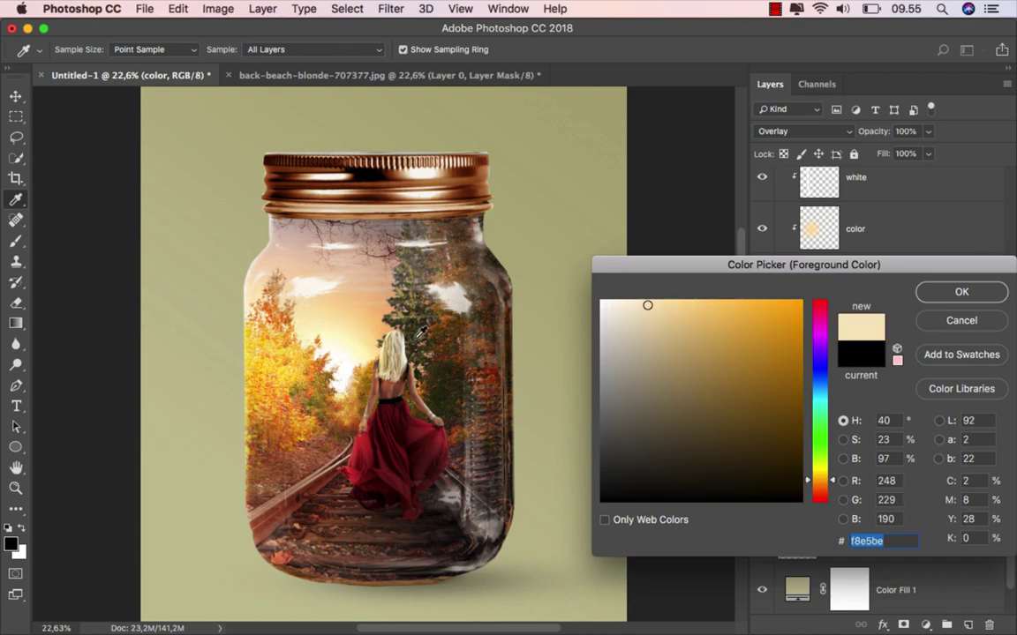
pyautogui.click(665, 300)
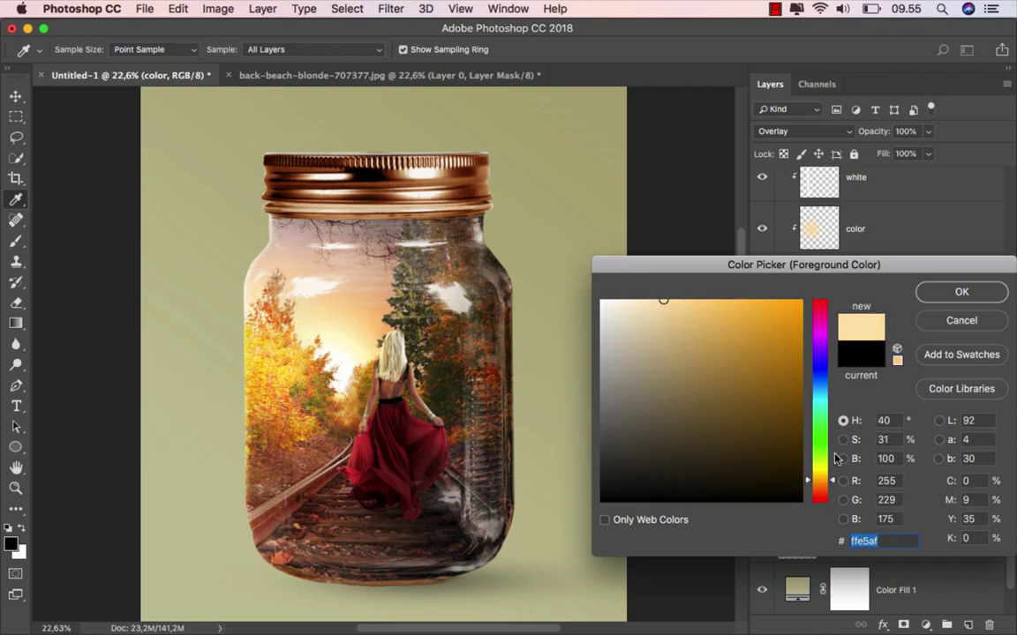
pyautogui.click(818, 483)
pyautogui.click(961, 292)
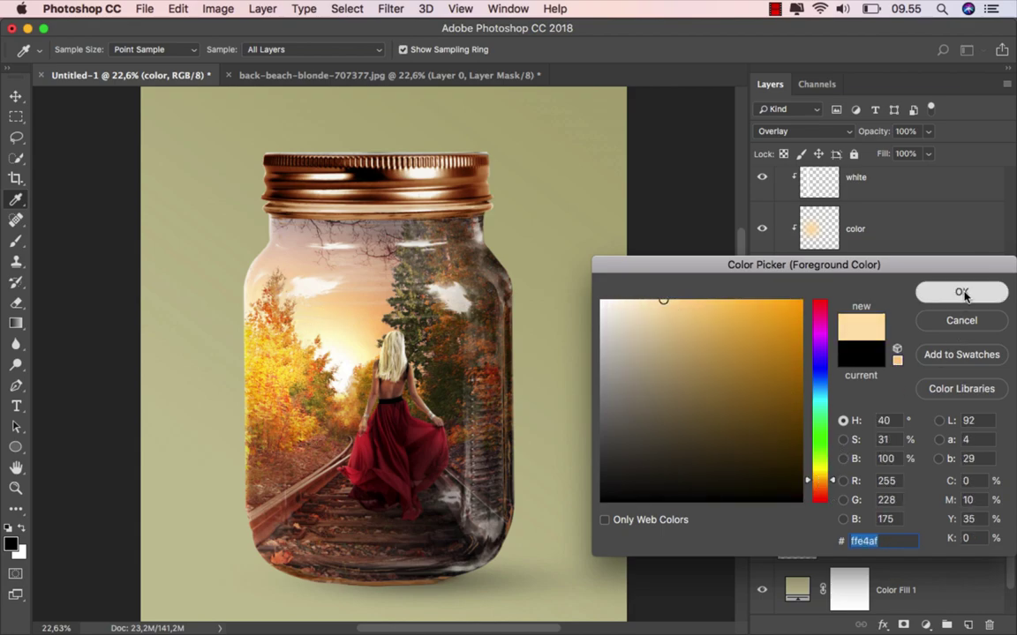
pyautogui.press('b')
pyautogui.click(257, 296)
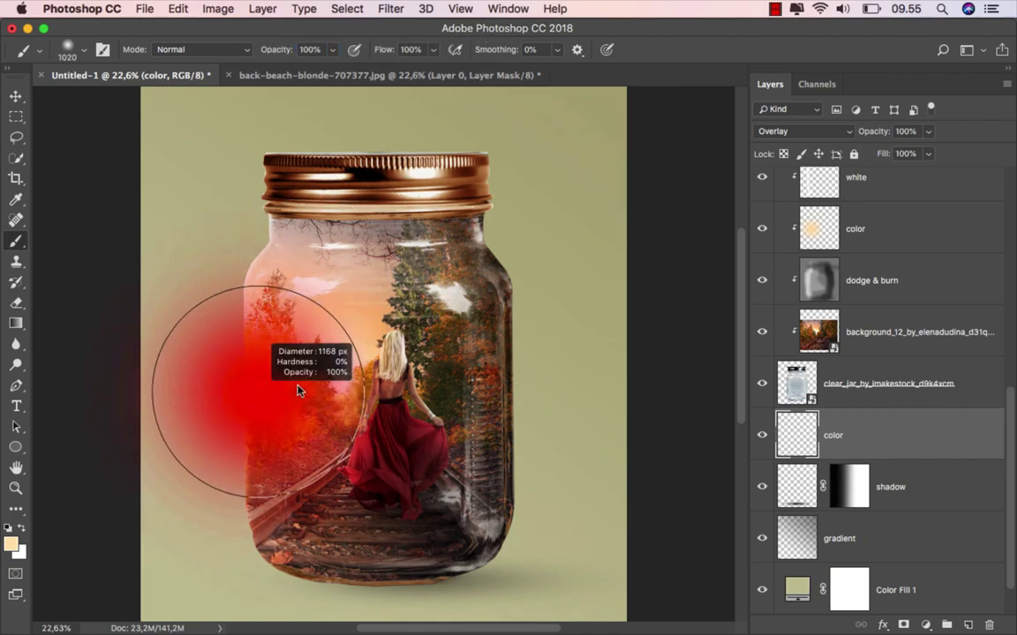
# Paint a soft cream glow left of the jar with a roughly 1555-pixel soft brush.
pyautogui.moveTo(239, 388); pyautogui.dragTo(295, 385)
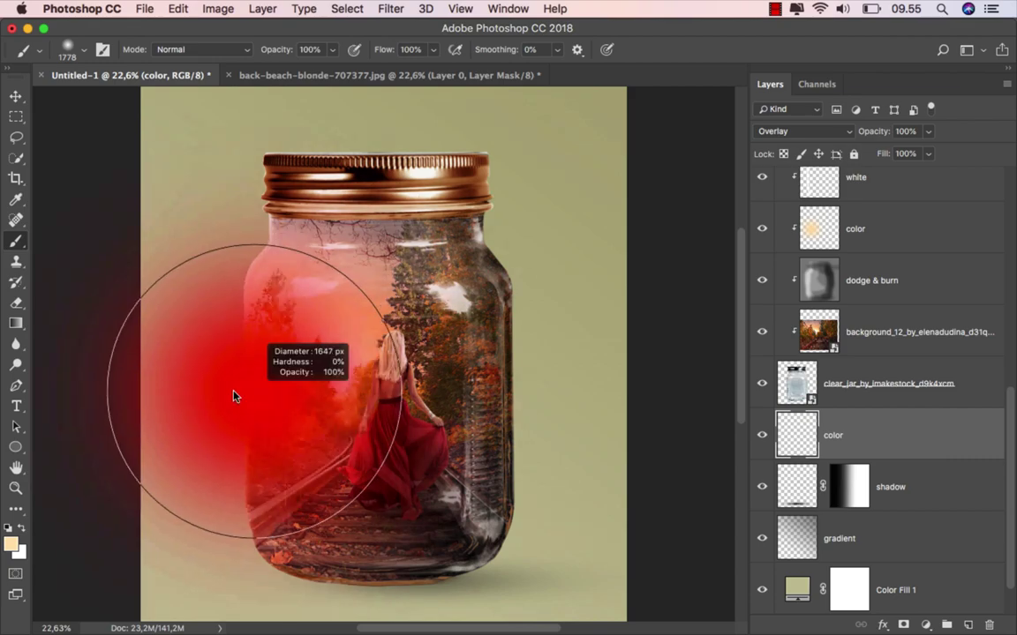
pyautogui.moveTo(234, 388); pyautogui.dragTo(203, 388)
pyautogui.click(250, 399)
pyautogui.press('super+minus')
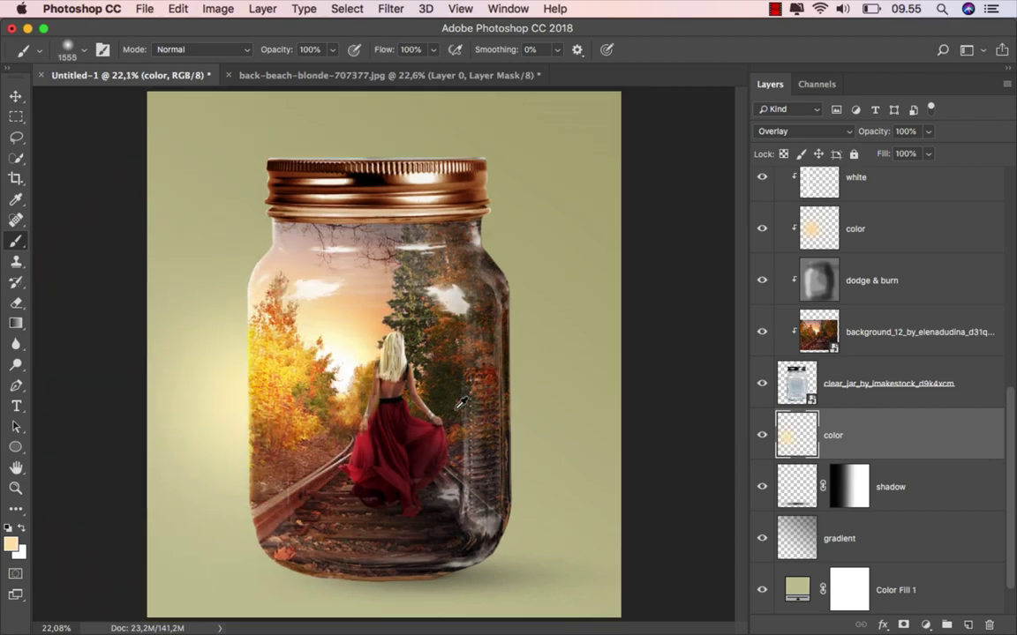
# Scale the glow to about 124%, shift it up-left, and duplicate it as 'color copy'.
pyautogui.click(15, 96)
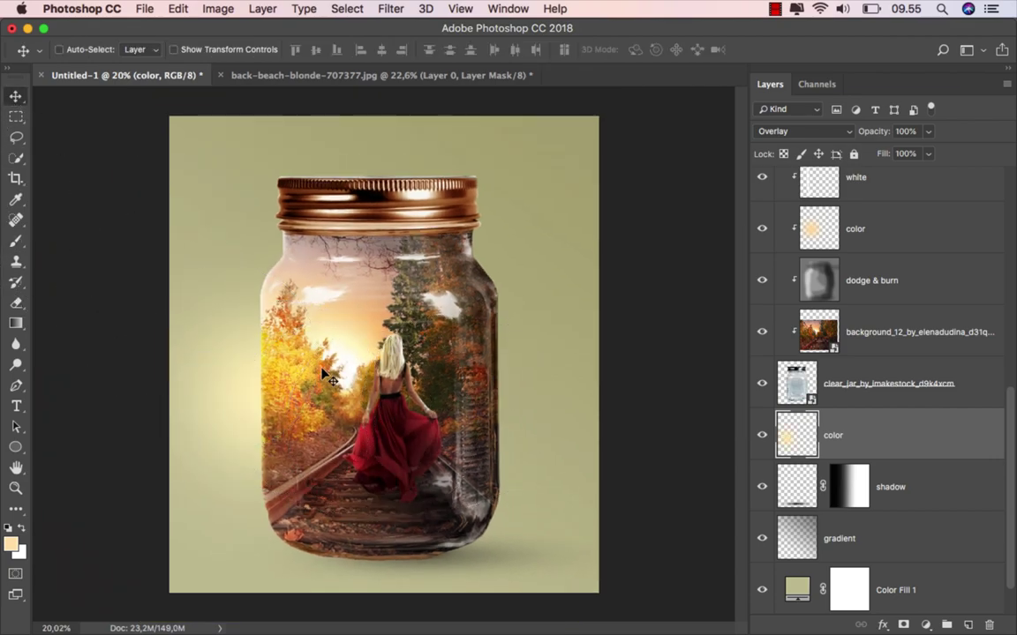
pyautogui.press('super+t')
pyautogui.moveTo(461, 191); pyautogui.dragTo(538, 132)
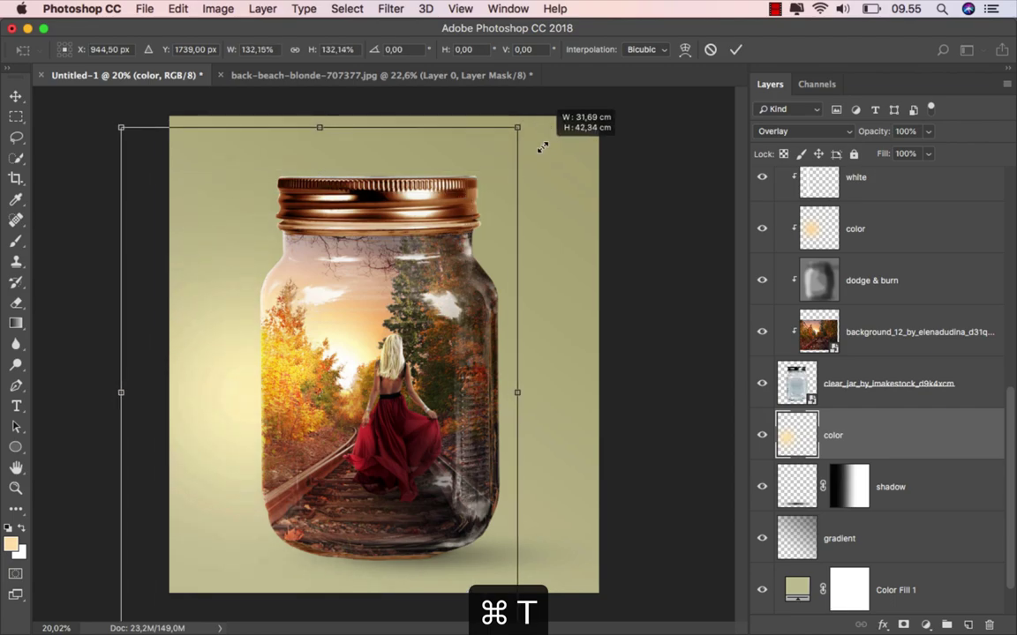
pyautogui.moveTo(398, 293); pyautogui.dragTo(329, 282)
pyautogui.moveTo(467, 118); pyautogui.dragTo(461, 130)
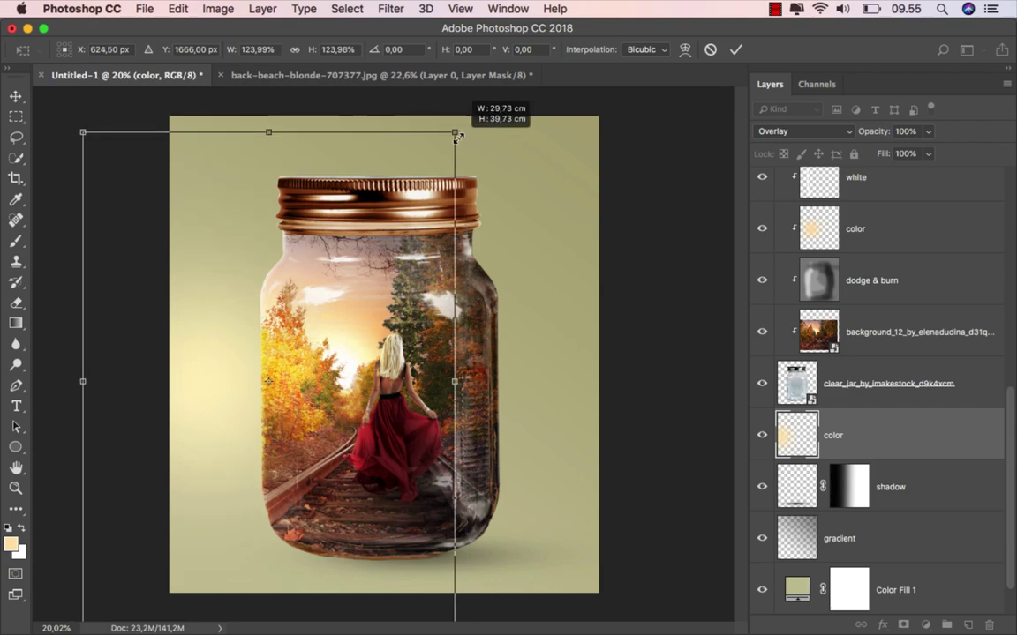
pyautogui.click(735, 50)
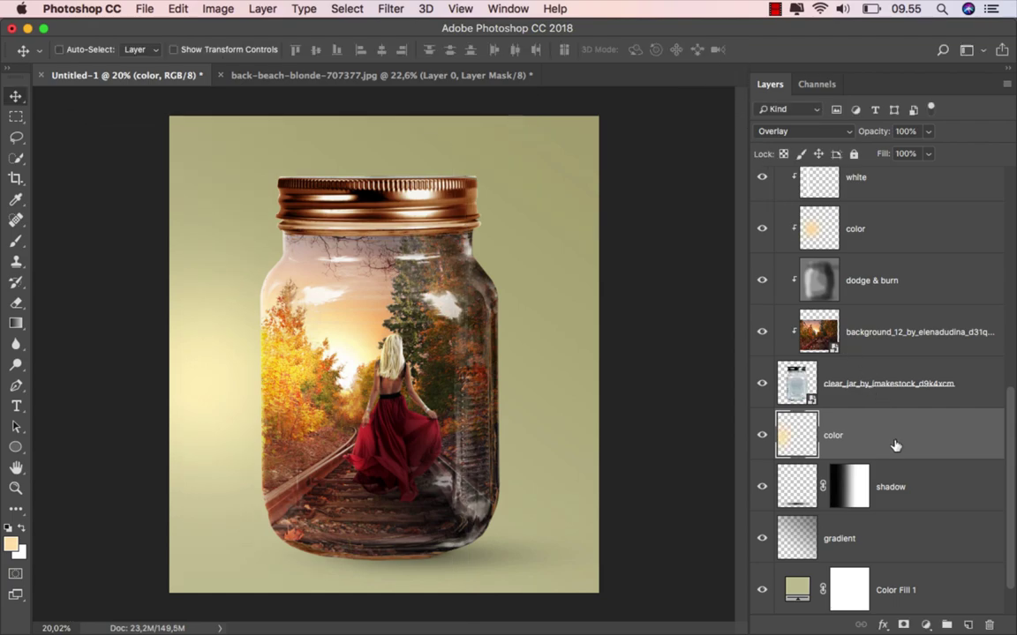
pyautogui.press('super+j')
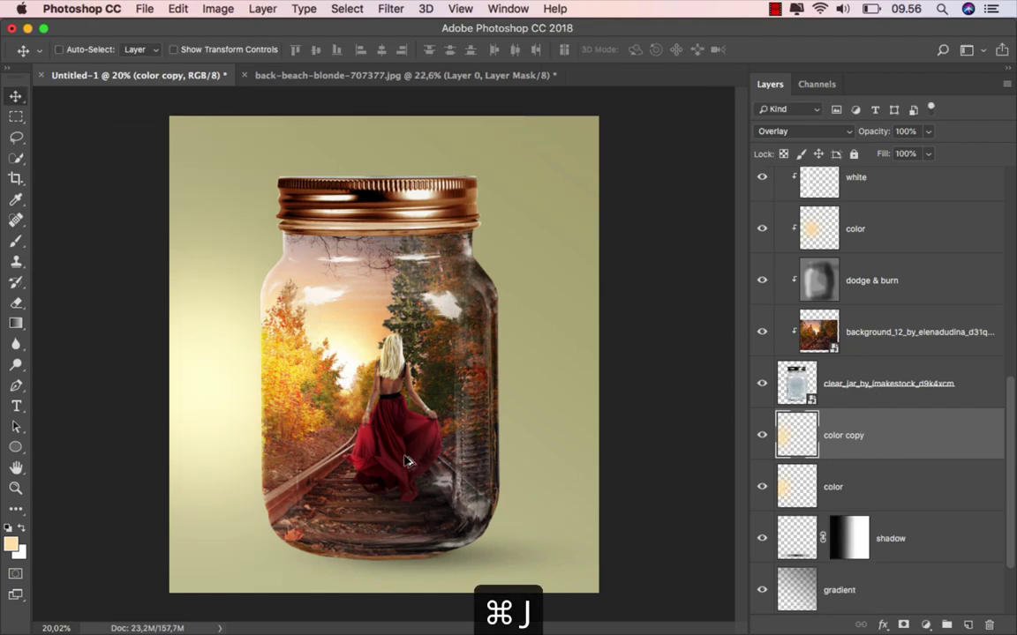
# Raise the shadow layer's opacity from 50% to 99%.
pyautogui.scroll(-1, 407, 461)
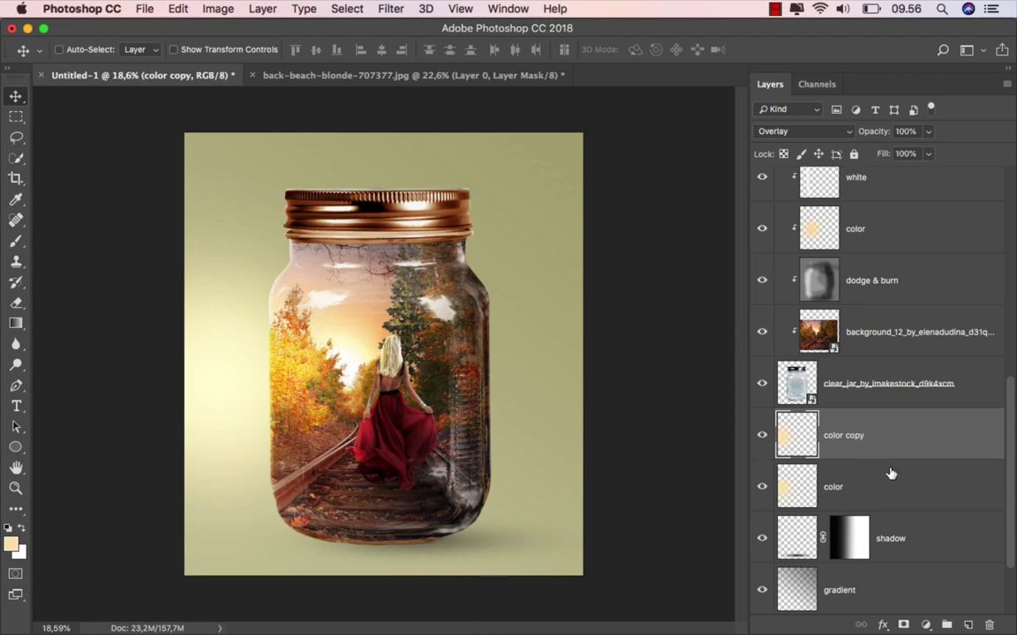
pyautogui.click(886, 554)
pyautogui.click(761, 539)
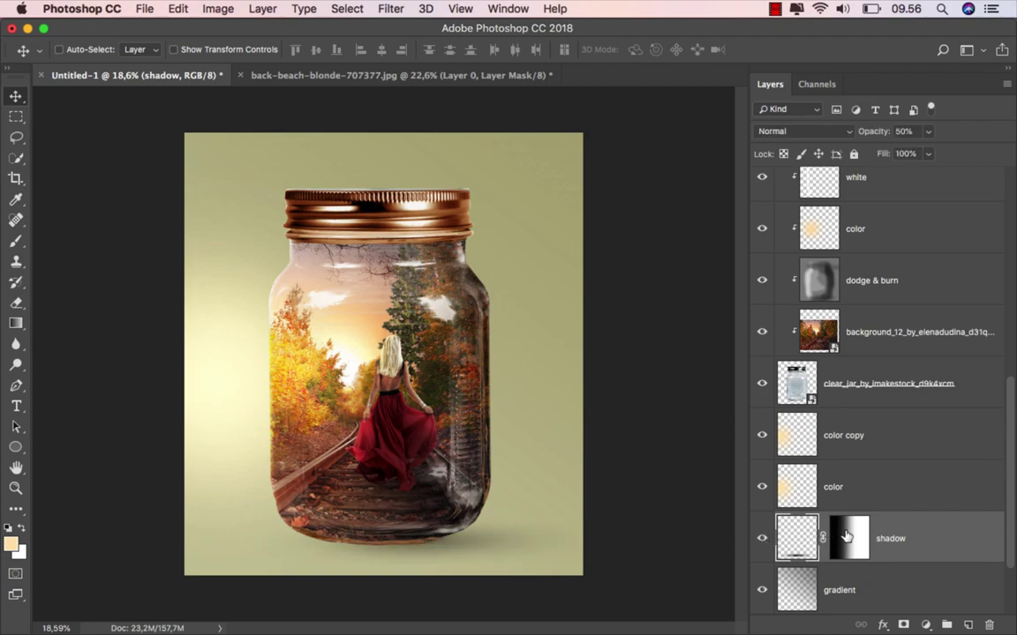
pyautogui.click(900, 131)
pyautogui.write('9')
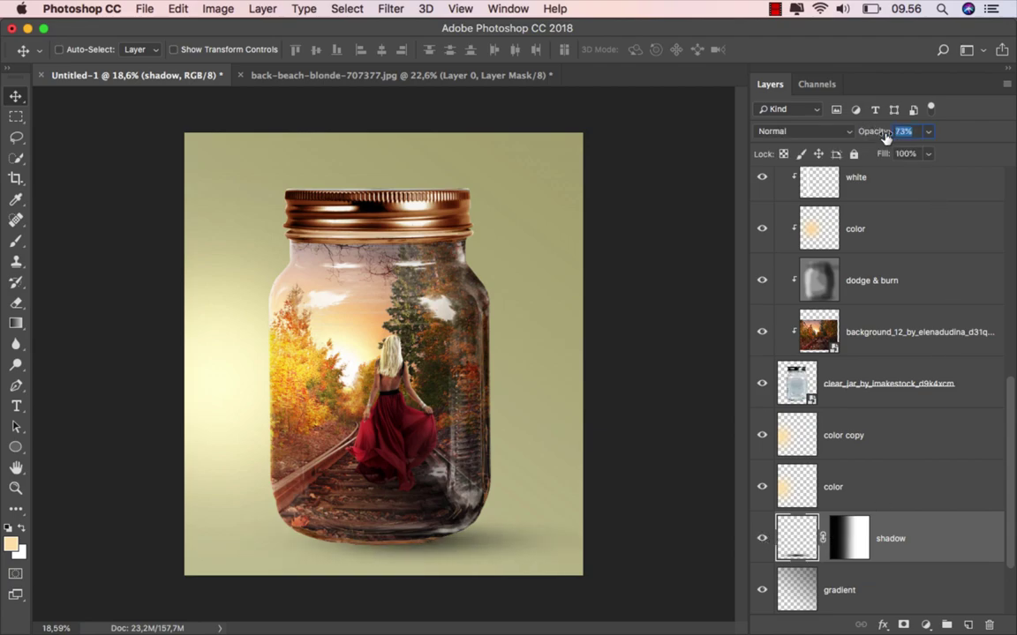
pyautogui.write('0')
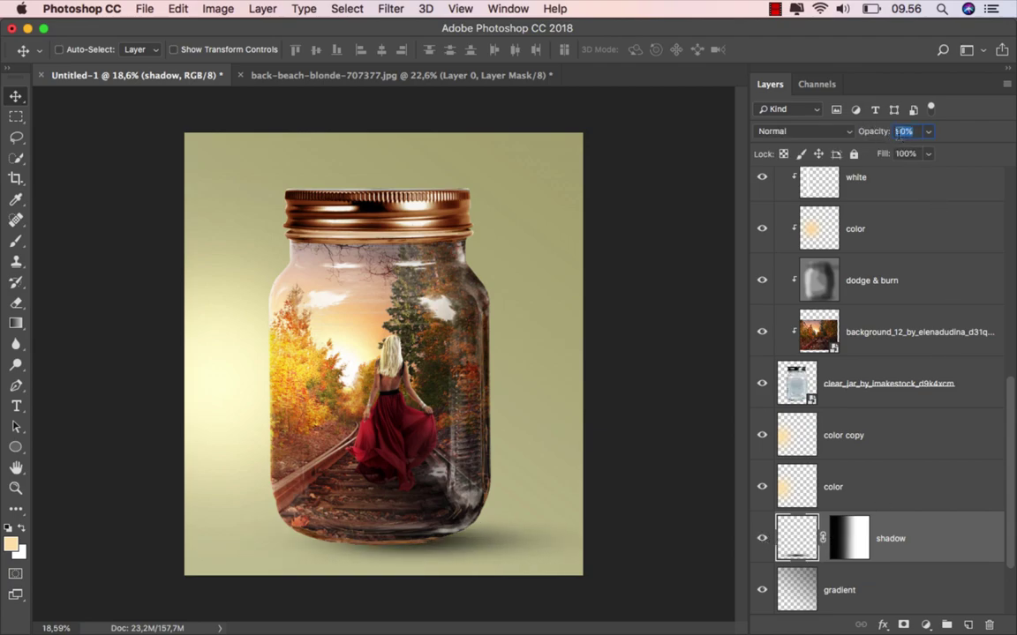
pyautogui.write('99')
pyautogui.press('Return')
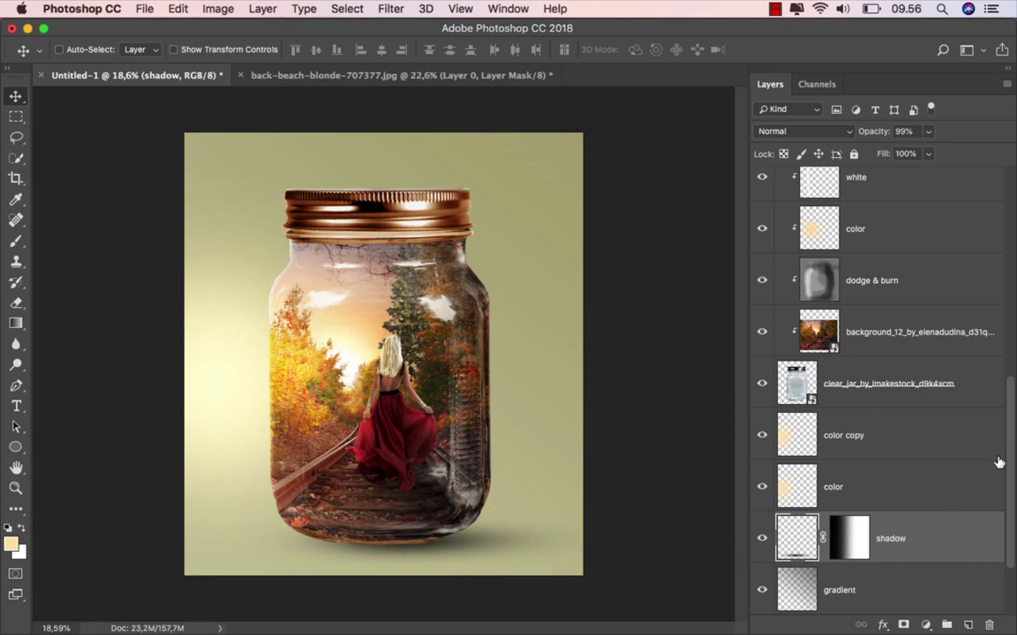
# Select the topmost black layer and fit the whole image on screen.
pyautogui.moveTo(1010, 434); pyautogui.dragTo(980, 203)
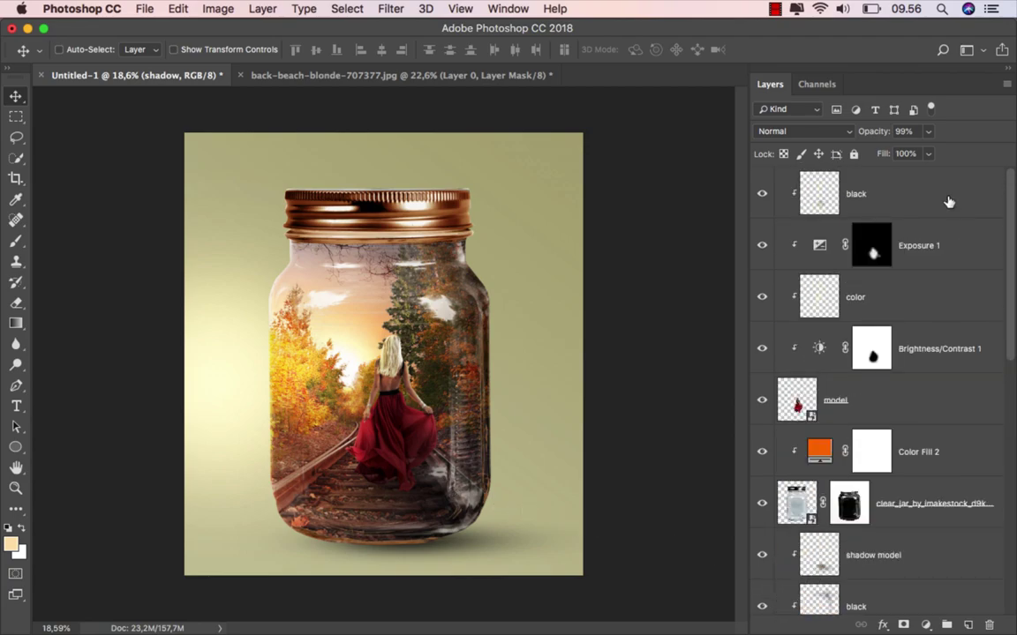
pyautogui.click(941, 202)
pyautogui.press('super+0')
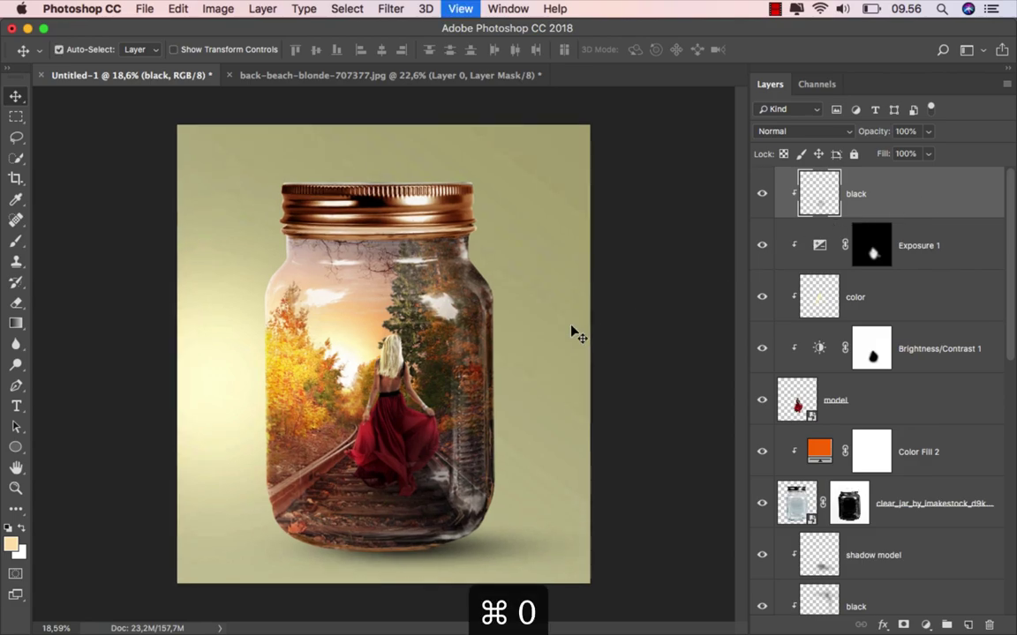
# Save the composite as the JPEG ok.jpg, accepting quality 12 in JPEG Options.
pyautogui.click(144, 8)
pyautogui.click(196, 170)
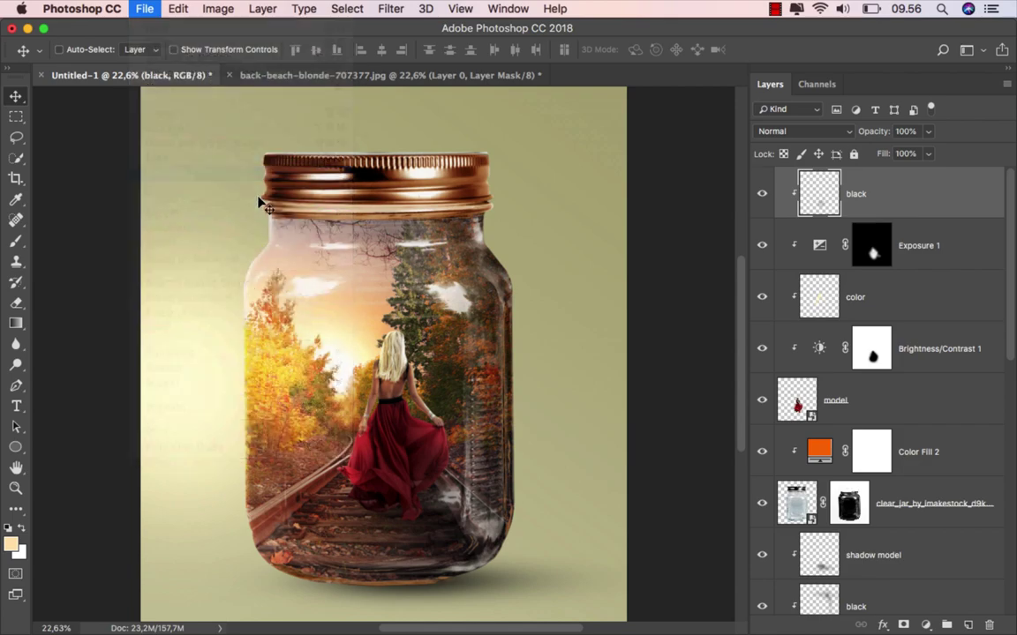
pyautogui.write('ok')
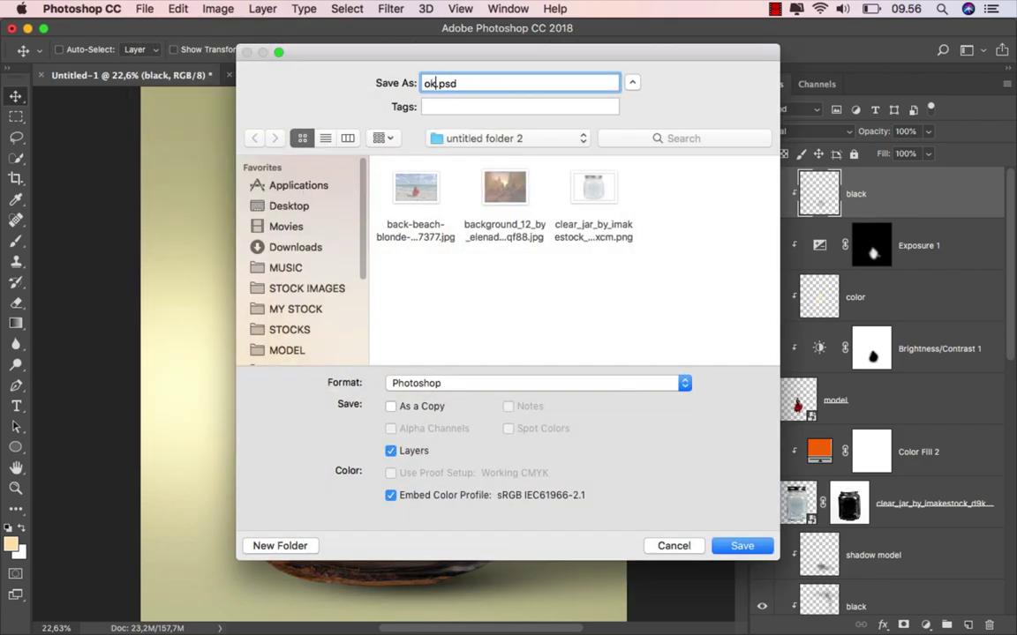
pyautogui.click(459, 383)
pyautogui.click(450, 411)
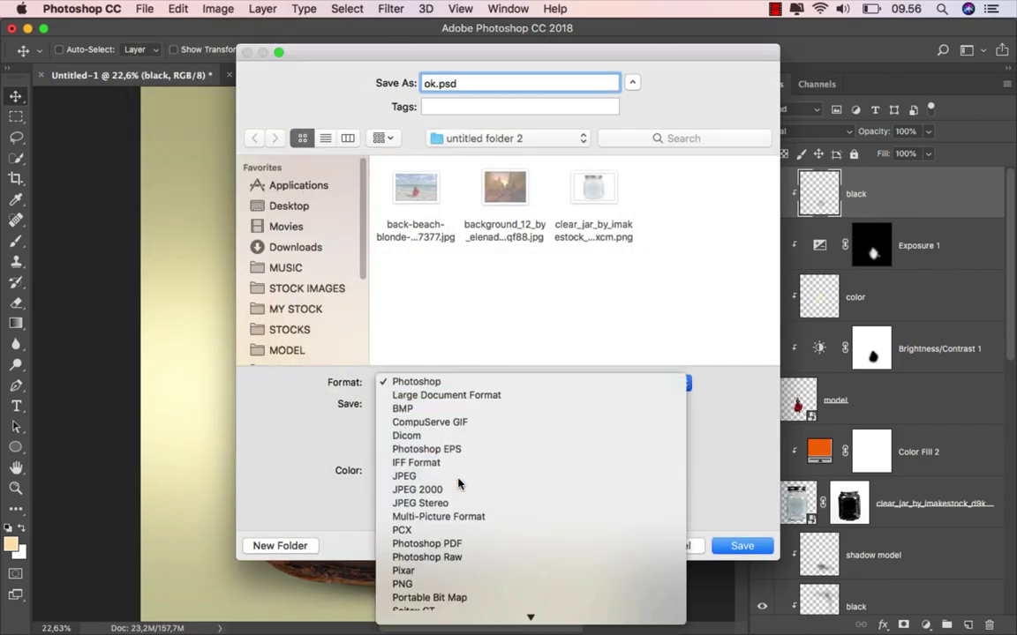
pyautogui.click(739, 544)
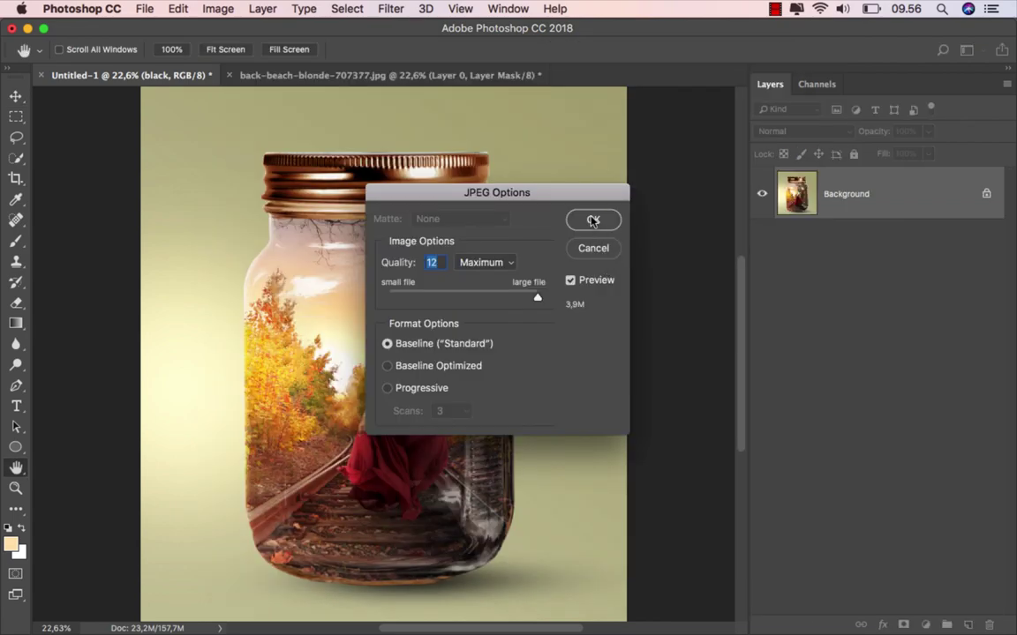
pyautogui.click(593, 220)
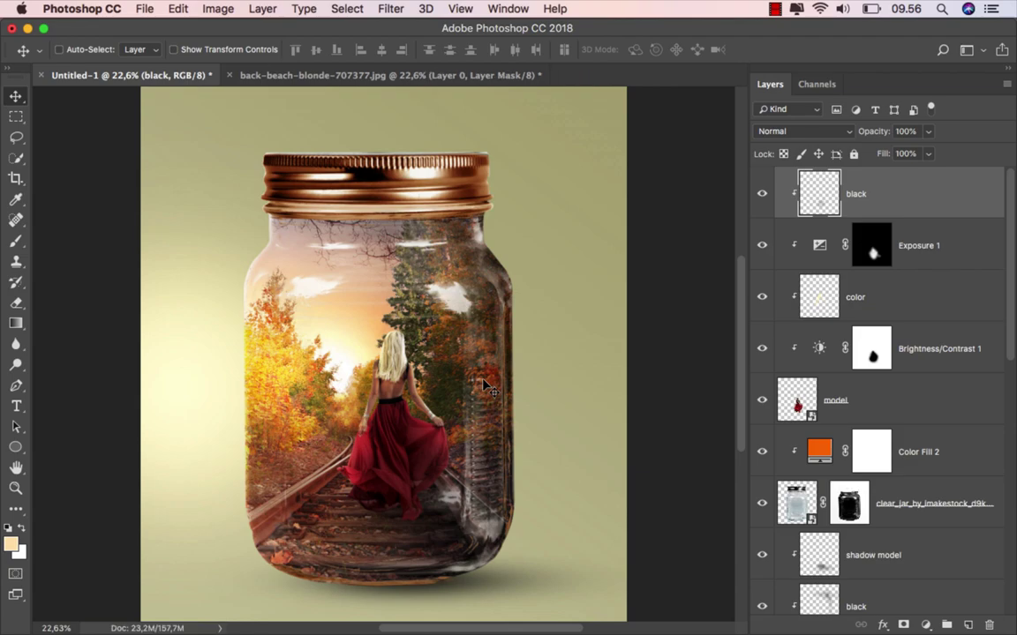
# Preview the saved ok.jpg from its folder in Finder with Quick Look.
pyautogui.click(413, 609)
pyautogui.click(464, 267)
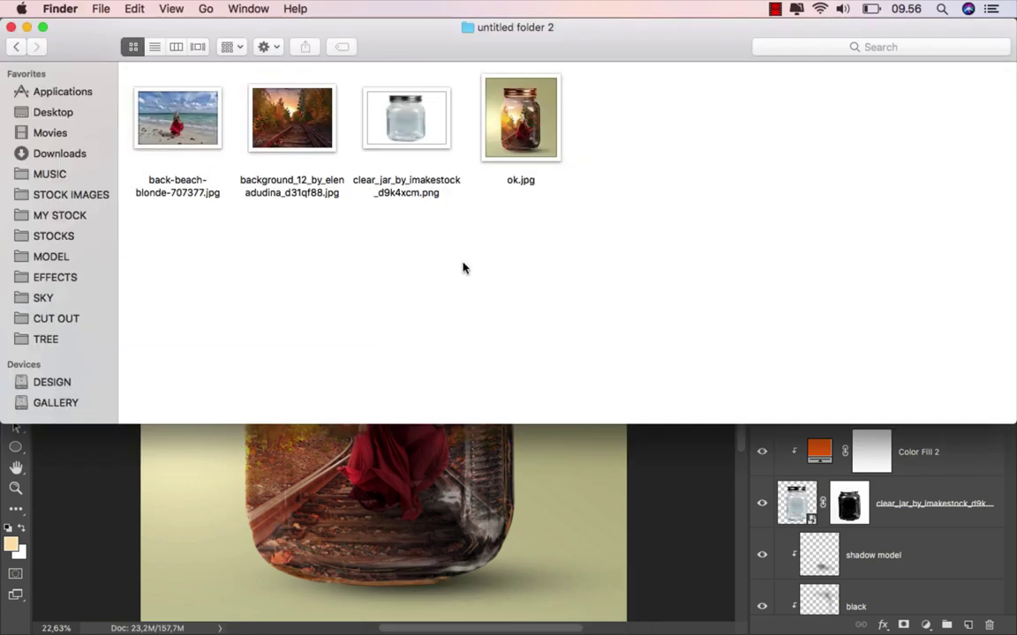
pyautogui.click(520, 123)
pyautogui.press('space')
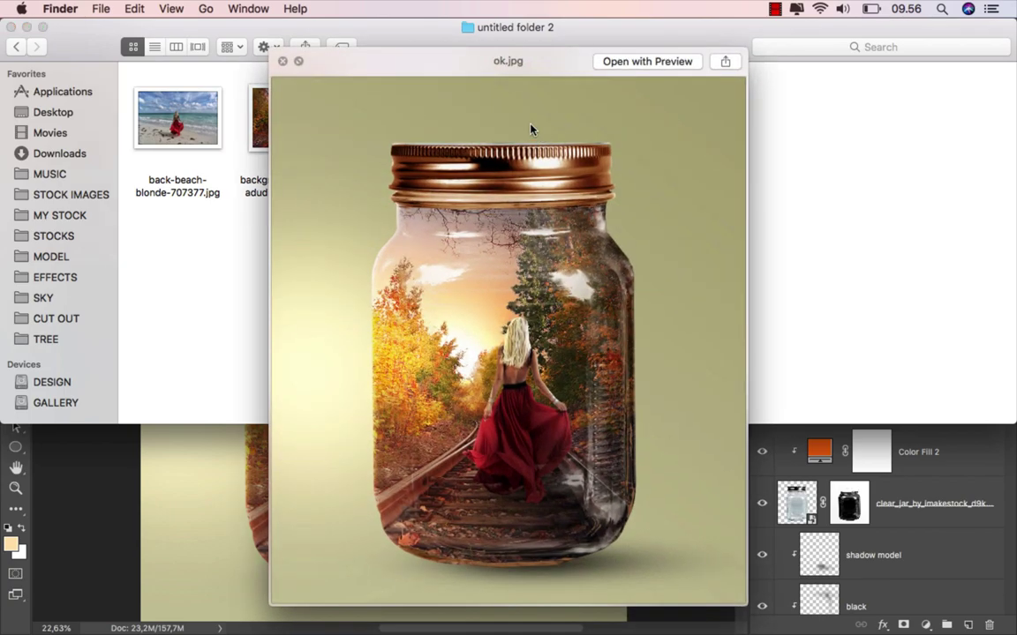